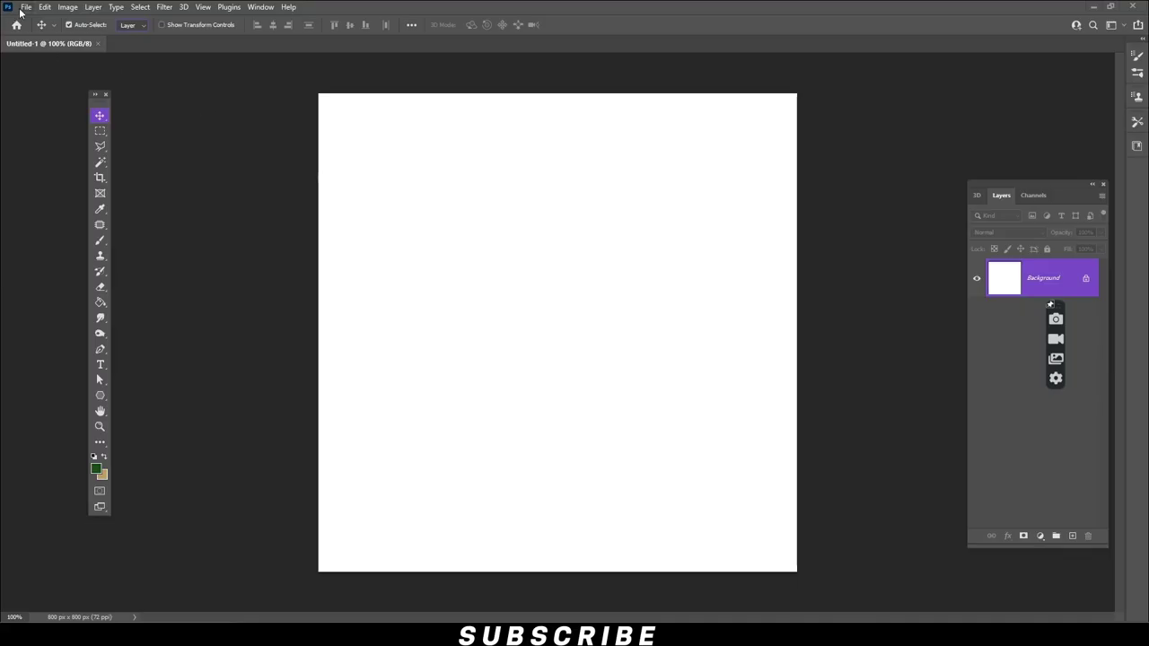
Create a new 1000×1000 px document
{"action": "left_click", "coordinate": [26, 7]}
{"action": "double_click", "coordinate": [752, 162]}
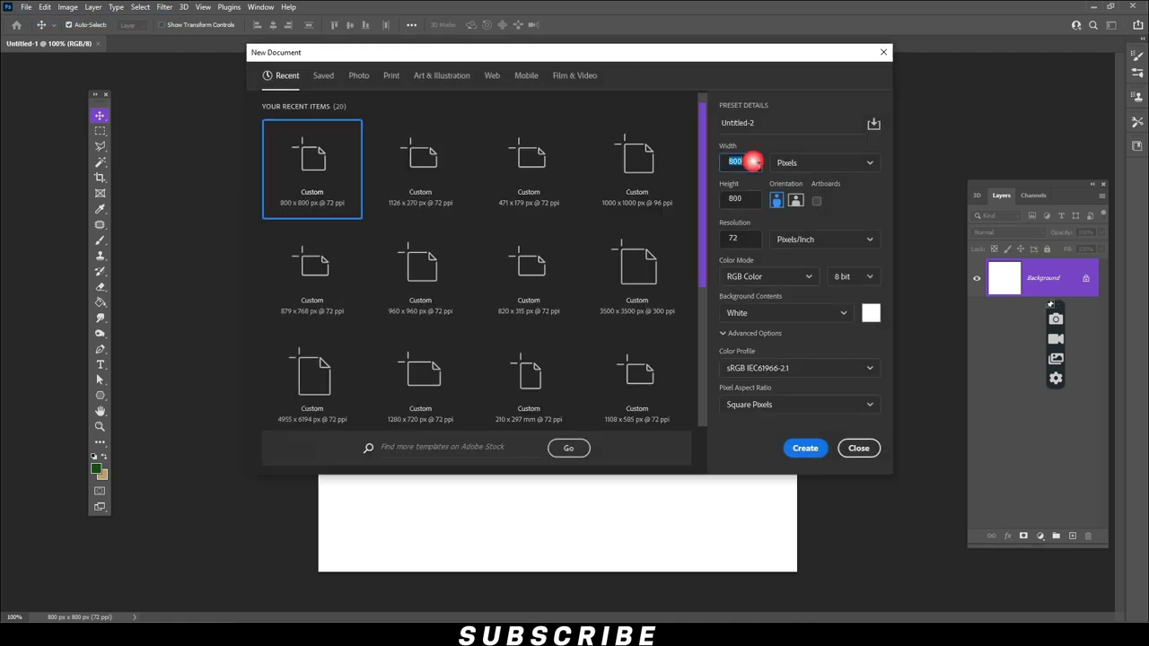
{"action": "type", "text": "0"}
{"action": "key", "text": "Tab"}
{"action": "type", "text": "10"}
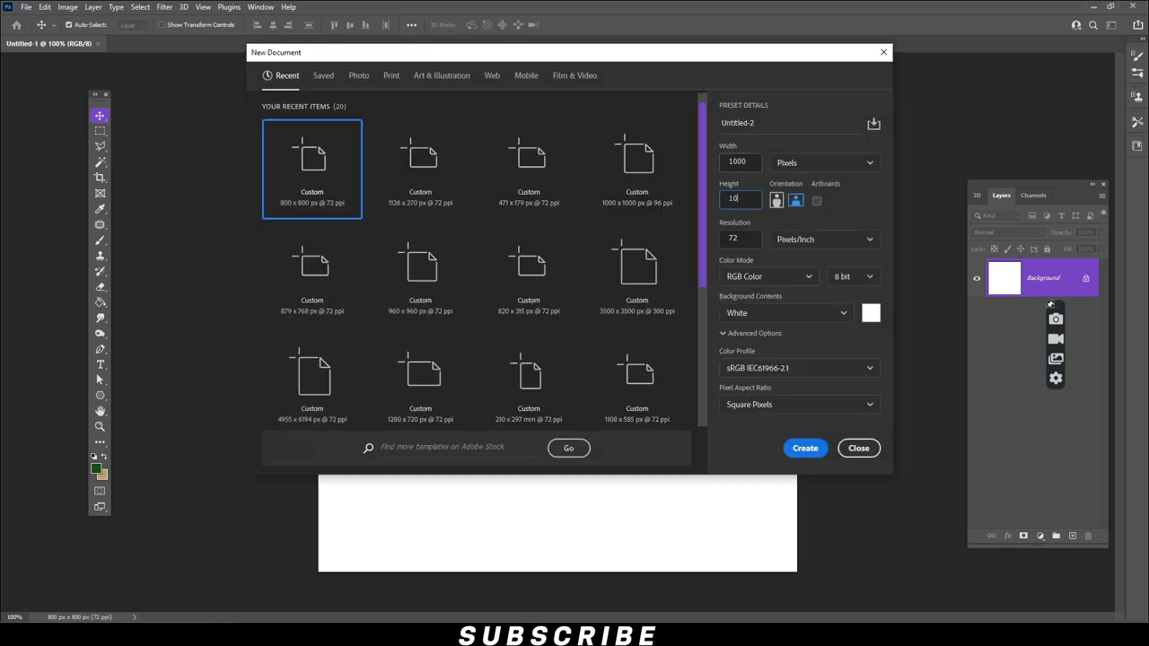
{"action": "left_click", "coordinate": [805, 448]}
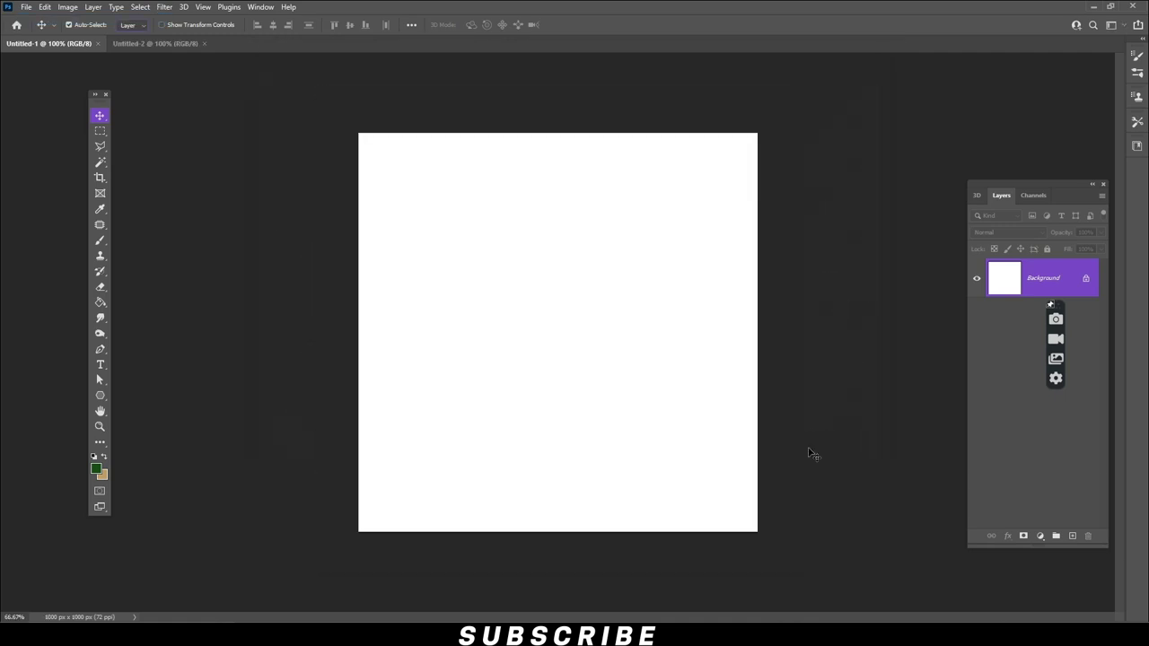
Set the foreground colour to dark green and the background to #00b42a
{"action": "left_click", "coordinate": [97, 470]}
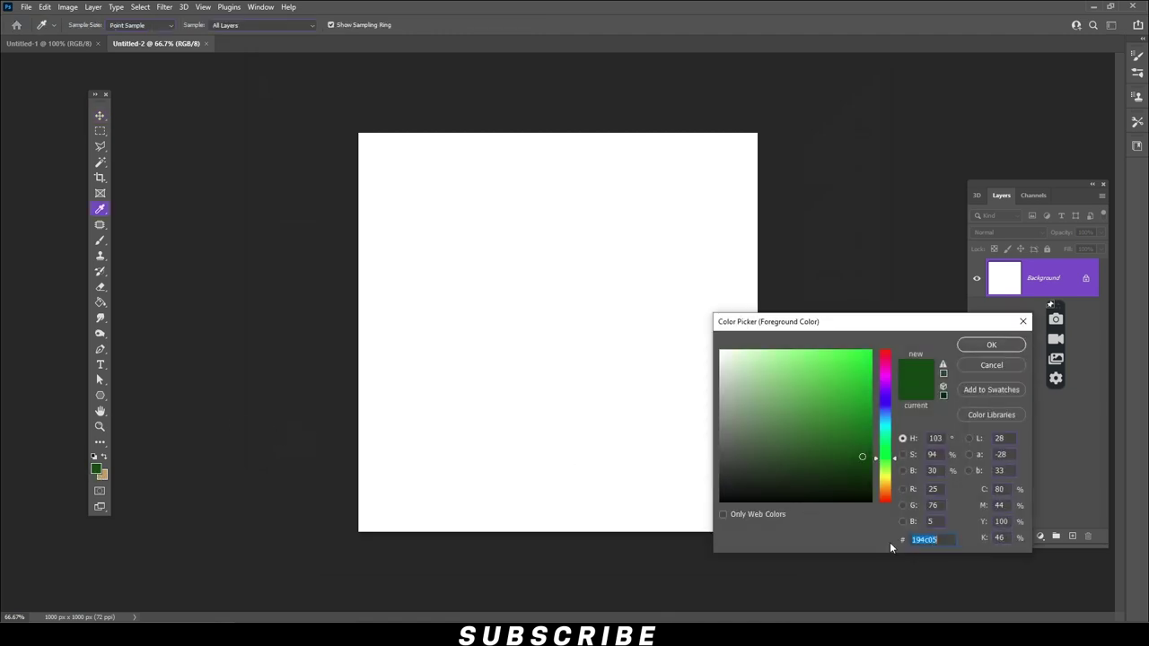
{"action": "left_click", "coordinate": [945, 541]}
{"action": "left_click", "coordinate": [1001, 430]}
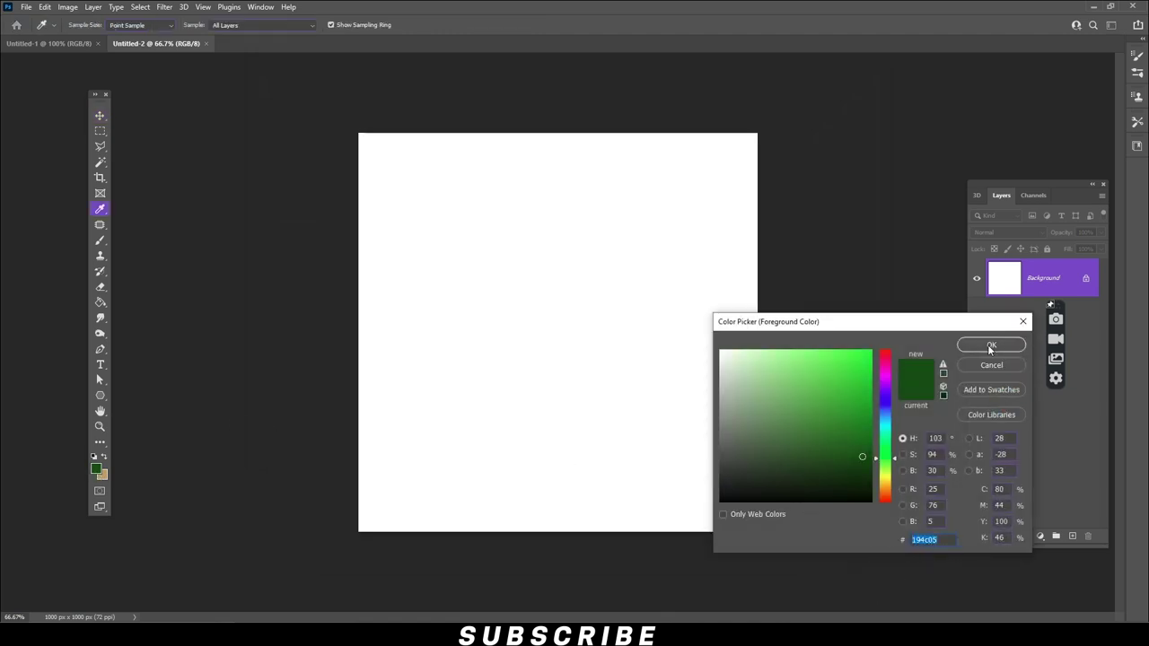
{"action": "left_click", "coordinate": [991, 347]}
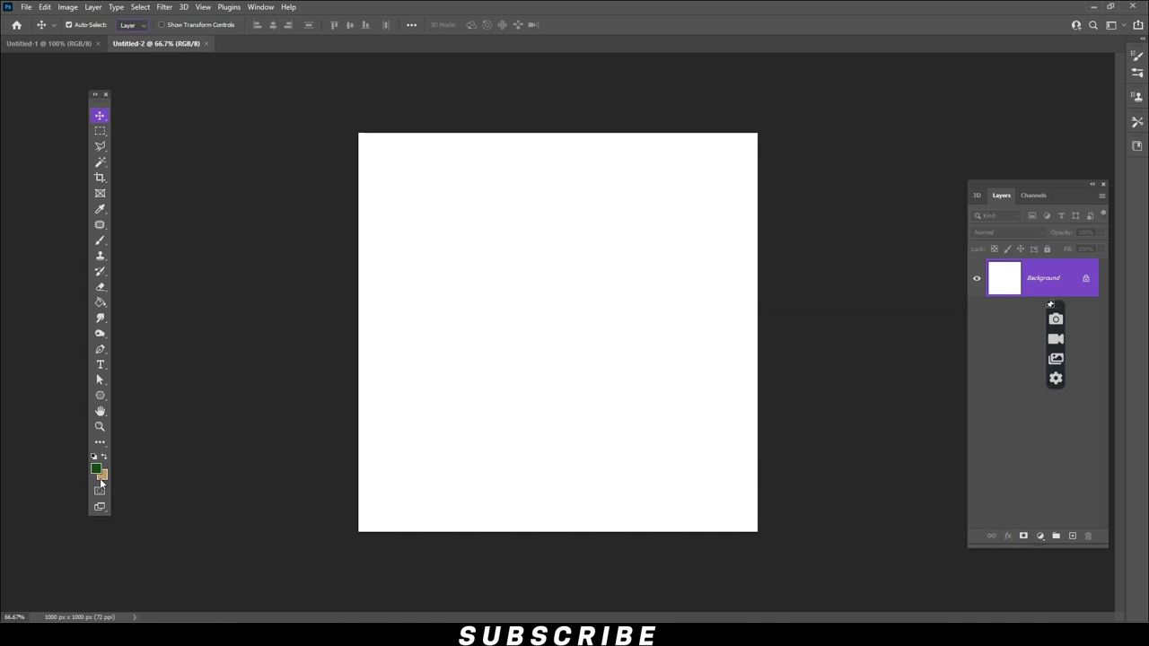
{"action": "left_click", "coordinate": [101, 476]}
{"action": "left_click", "coordinate": [934, 539]}
{"action": "type", "text": "00b42a"}
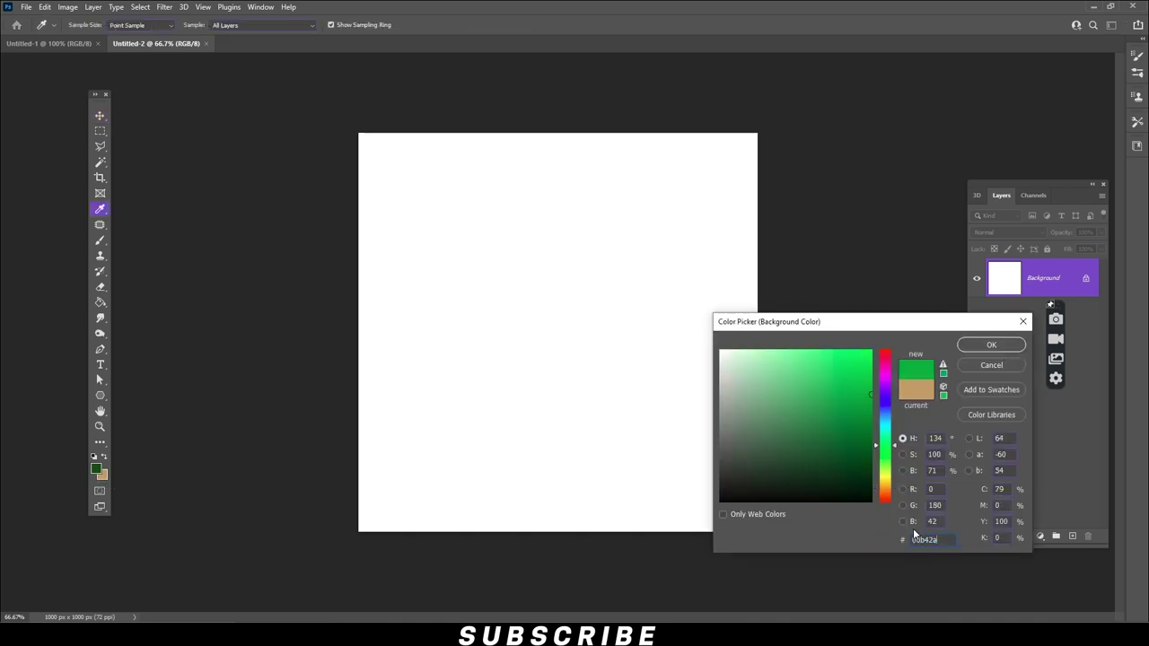
{"action": "left_click", "coordinate": [988, 349]}
Add an empty Layer 1 and select the Gradient Tool
{"action": "left_click", "coordinate": [1071, 536]}
{"action": "key", "text": "v"}
{"action": "left_click", "coordinate": [100, 302]}
{"action": "left_click", "coordinate": [148, 300]}
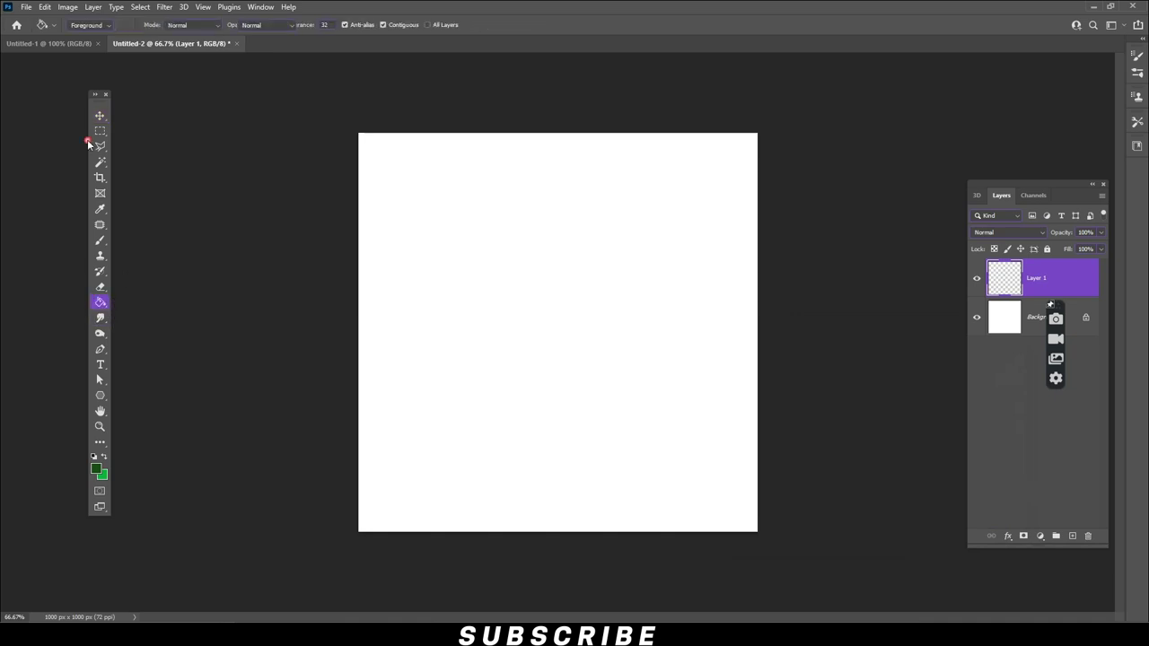
Fill Layer 1 with a reversed radial green gradient dragged out from the canvas centre
{"action": "left_click", "coordinate": [113, 25]}
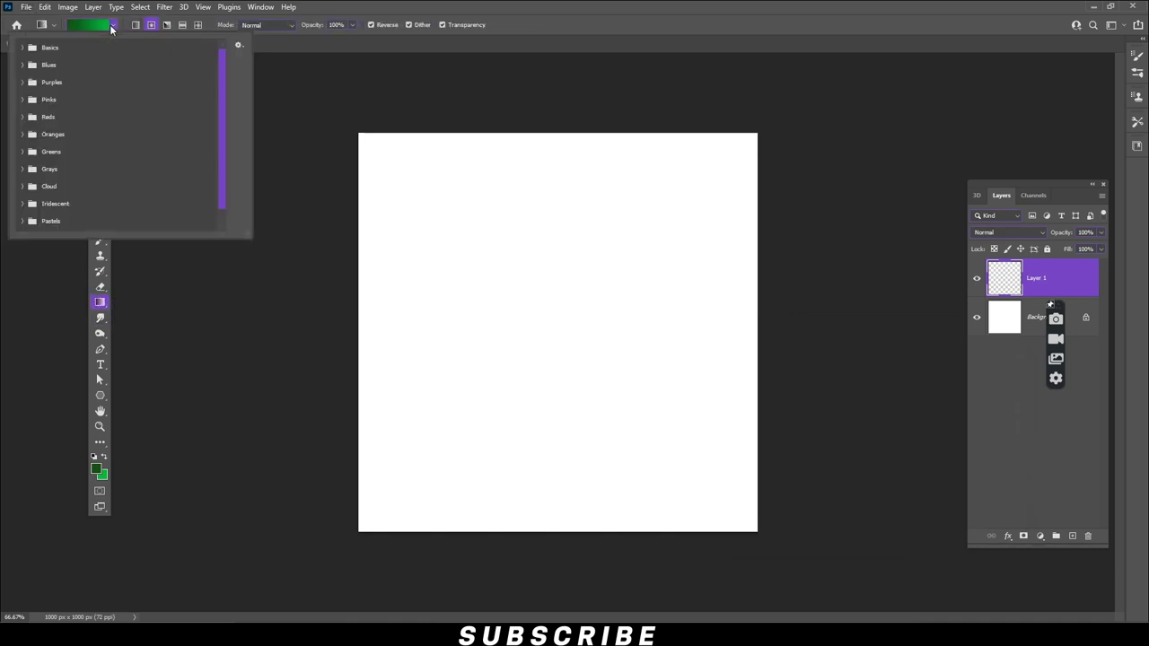
{"action": "left_click", "coordinate": [25, 49]}
{"action": "left_click", "coordinate": [150, 25]}
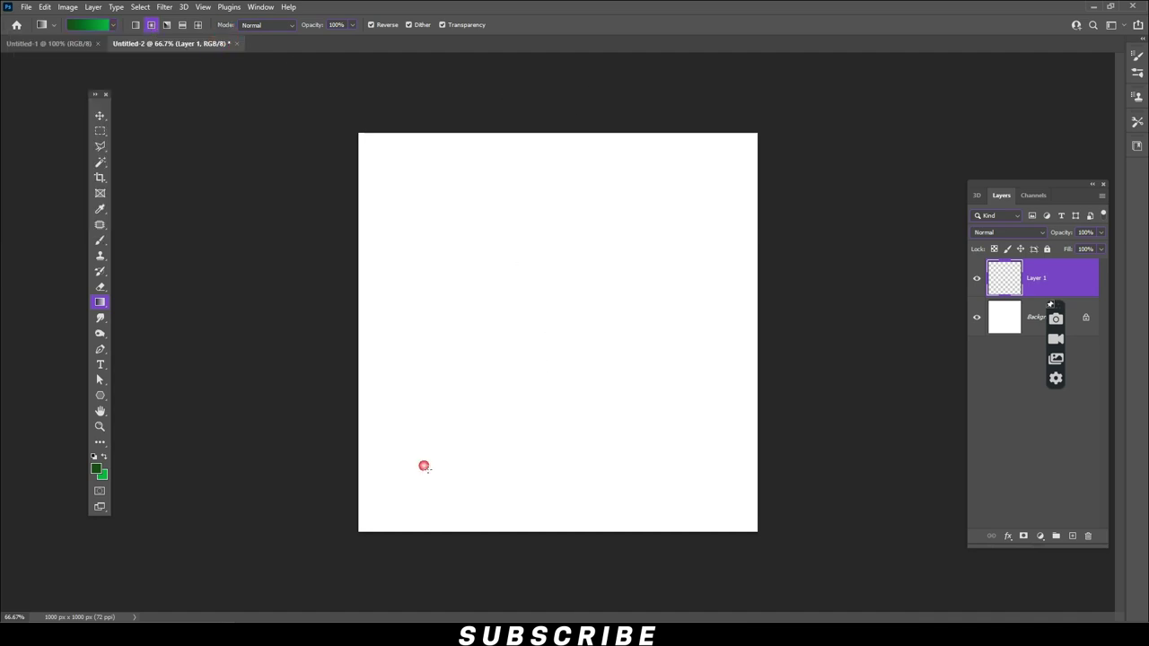
{"action": "left_click_drag", "start_coordinate": [424, 466], "coordinate": [485, 410]}
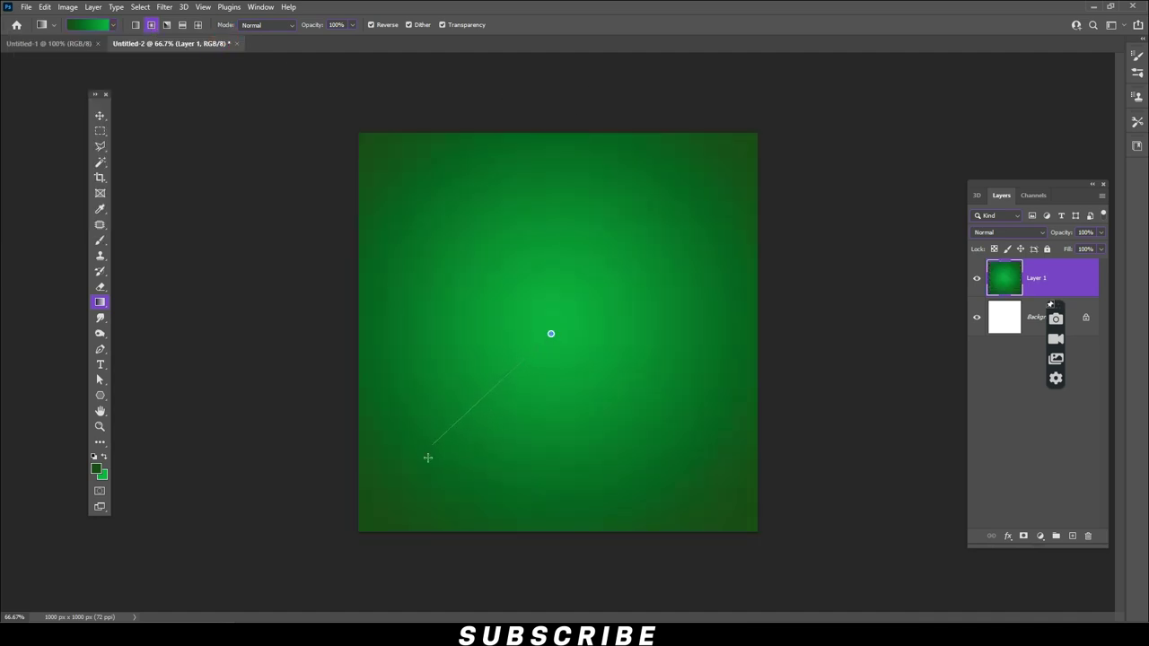
{"action": "left_click_drag", "start_coordinate": [428, 458], "coordinate": [453, 456]}
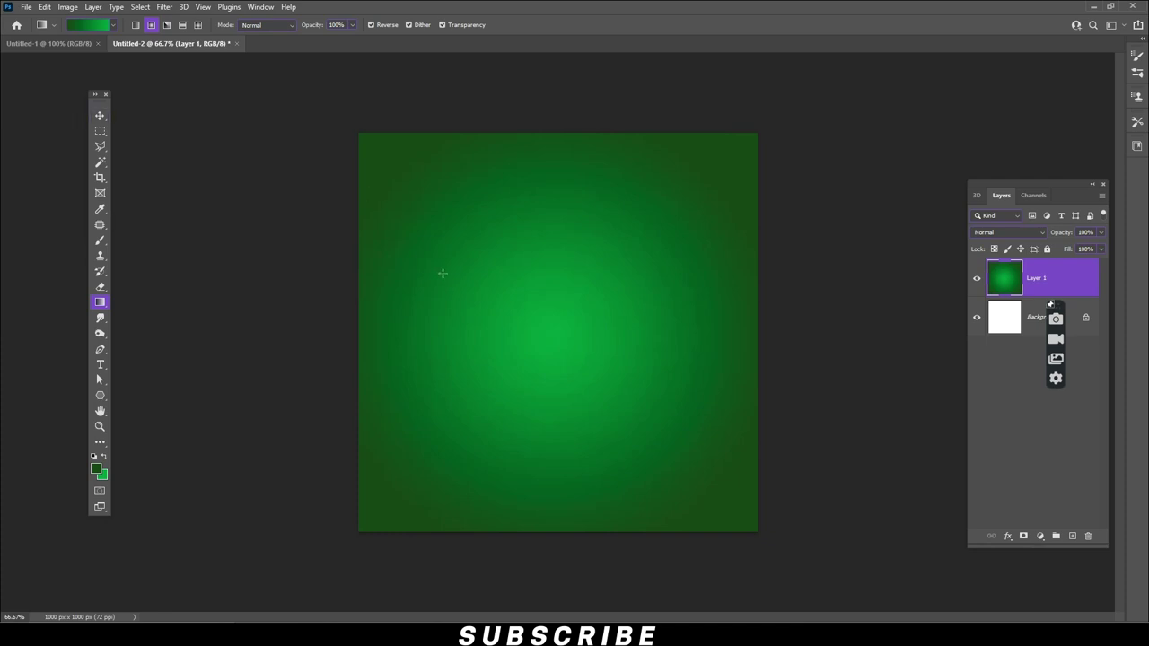
{"action": "left_click", "coordinate": [101, 115]}
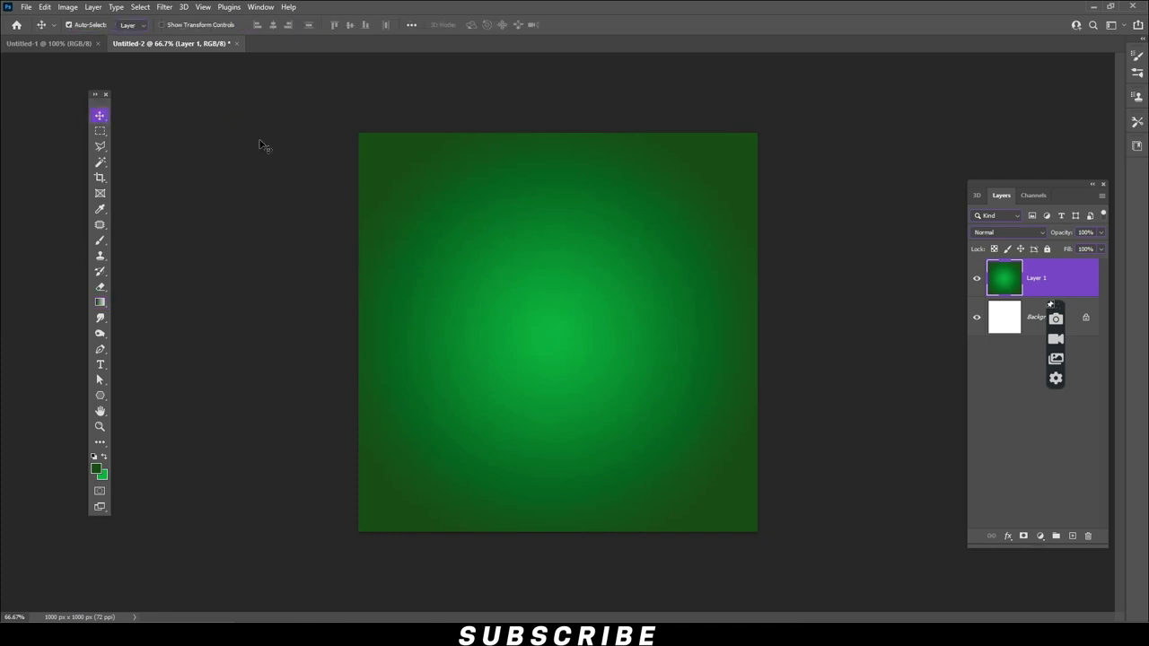
Bring the grass patch from 7.png into the poster as a smart object, just below centre
{"action": "left_click", "coordinate": [27, 8]}
{"action": "left_click", "coordinate": [36, 32]}
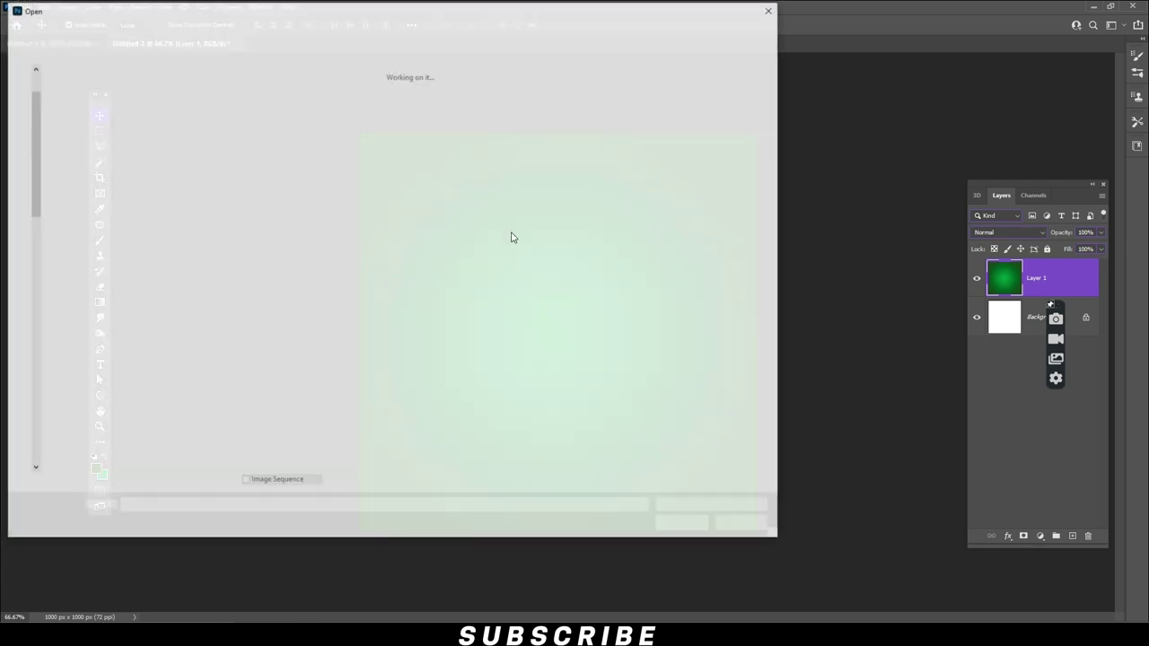
{"action": "double_click", "coordinate": [473, 120]}
{"action": "mouse_move", "coordinate": [587, 342]}
{"action": "left_mouse_down"}
{"action": "mouse_move", "coordinate": [161, 49]}
{"action": "mouse_move", "coordinate": [580, 368]}
{"action": "mouse_move", "coordinate": [556, 371]}
{"action": "left_mouse_up"}
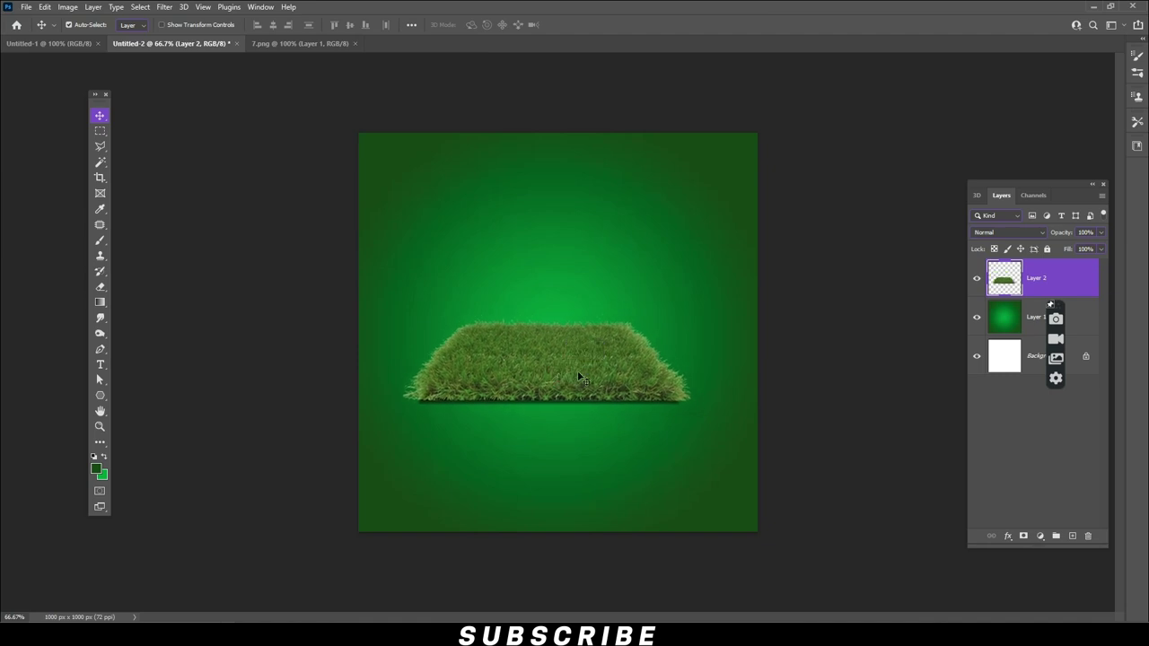
{"action": "right_click", "coordinate": [1054, 279]}
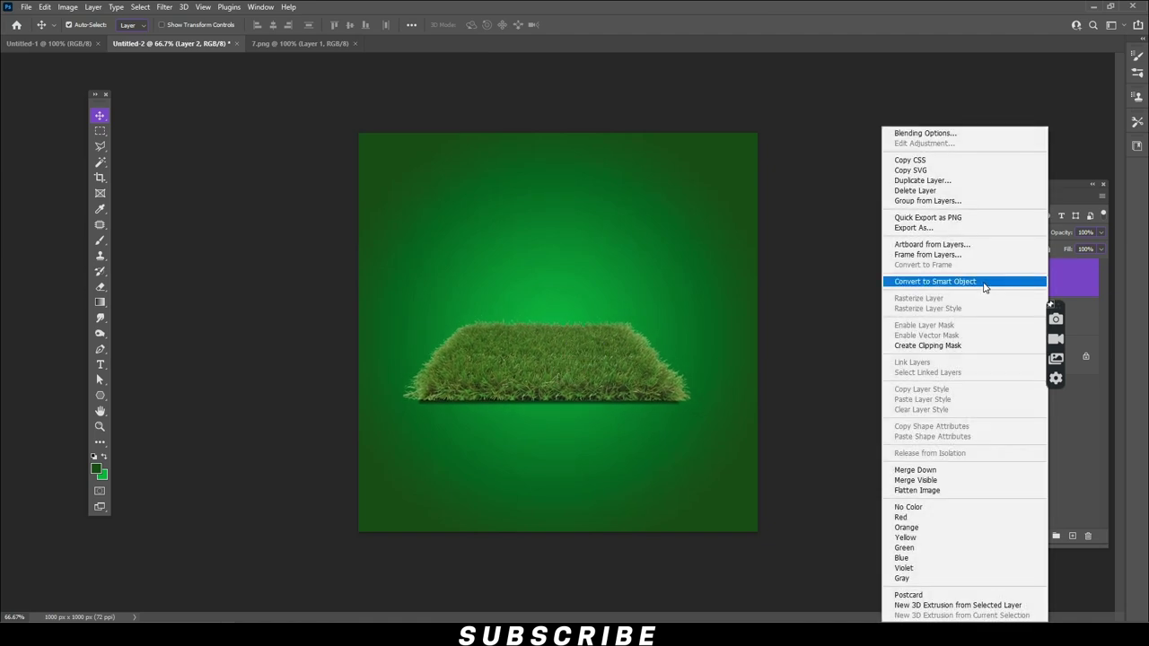
{"action": "left_click", "coordinate": [930, 281]}
{"action": "left_click_drag", "start_coordinate": [556, 371], "coordinate": [574, 371]}
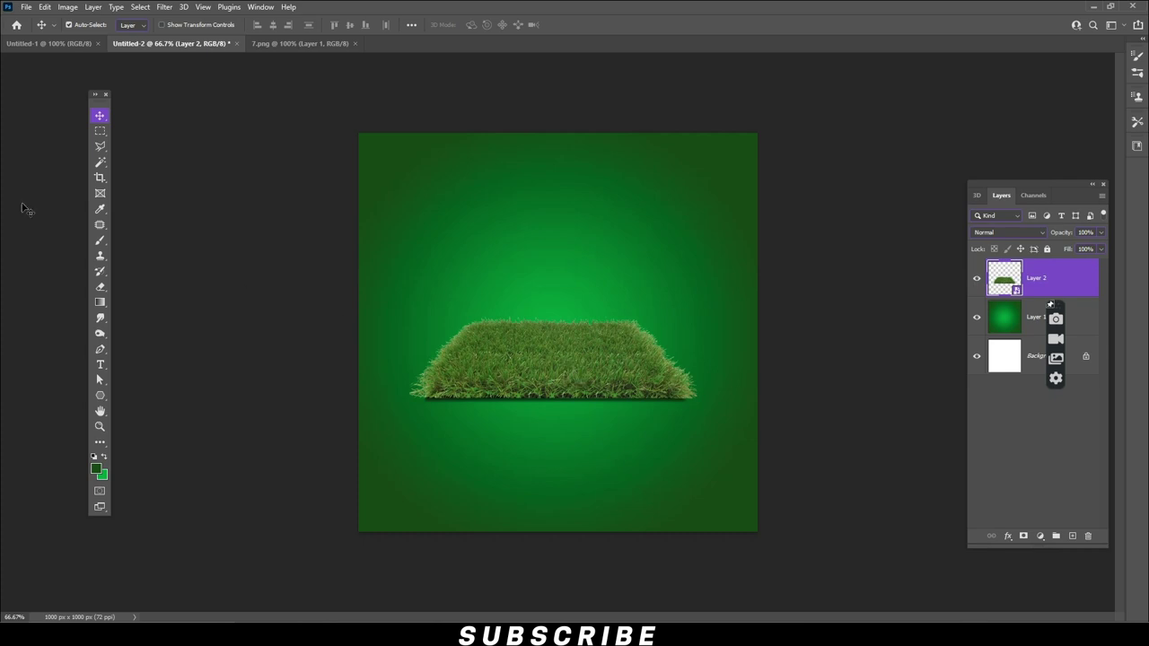
Add a mask to Layer 2 and paint black with a soft brush over the grass top
{"action": "left_click", "coordinate": [1027, 536]}
{"action": "left_click", "coordinate": [100, 240]}
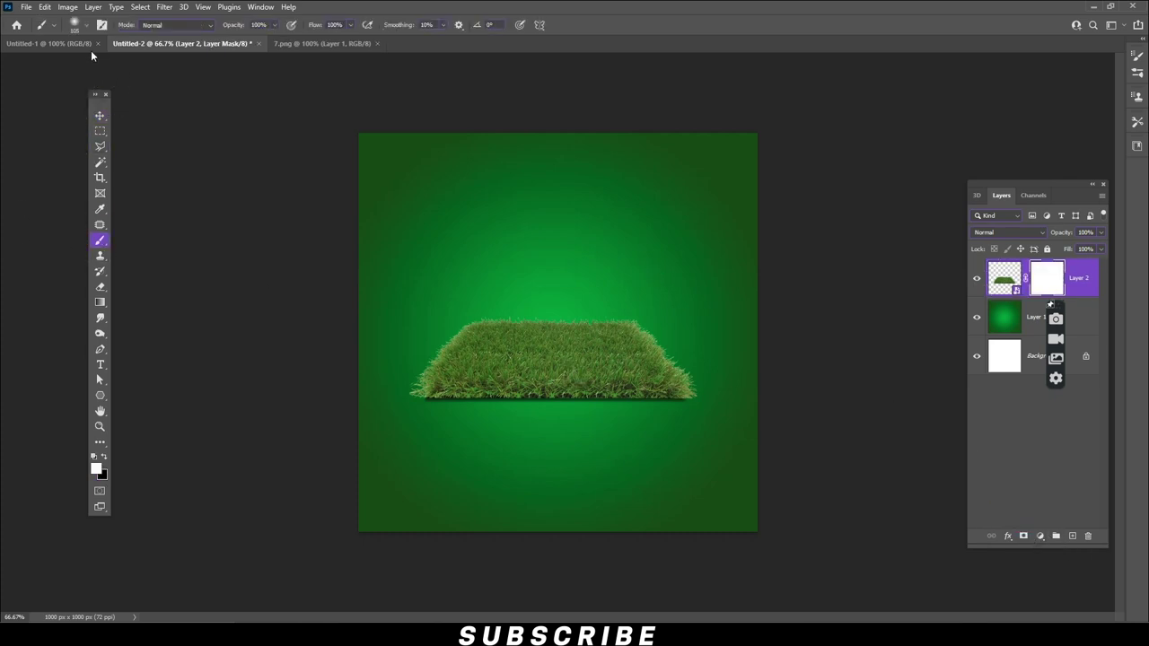
{"action": "left_click", "coordinate": [86, 24]}
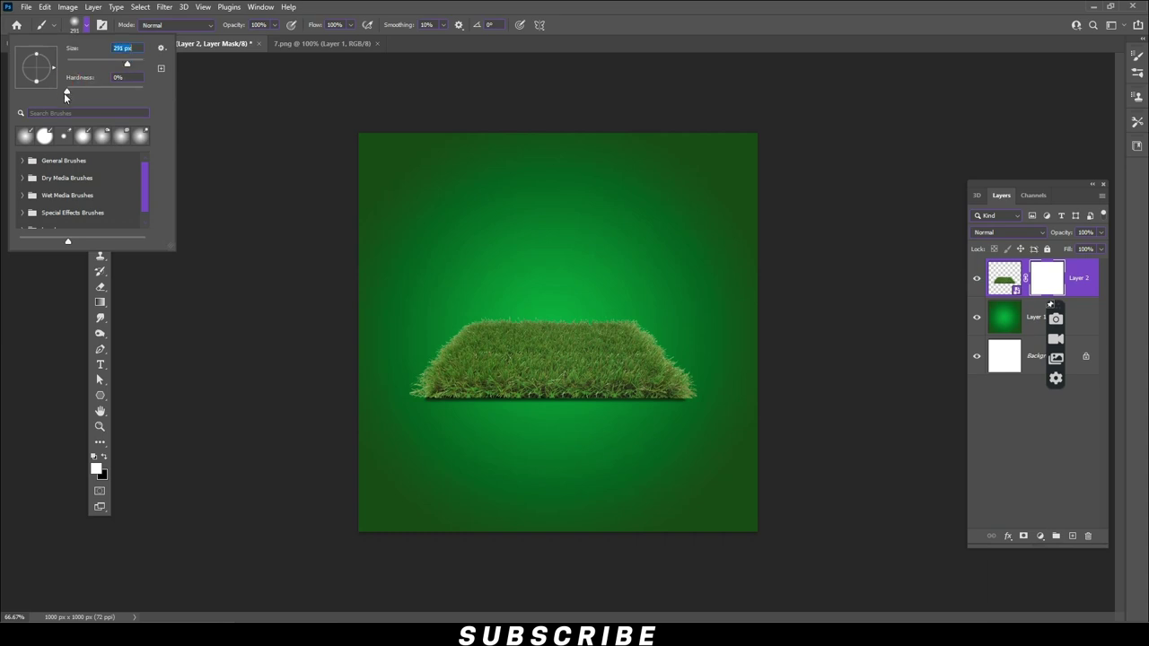
{"action": "left_click", "coordinate": [623, 52]}
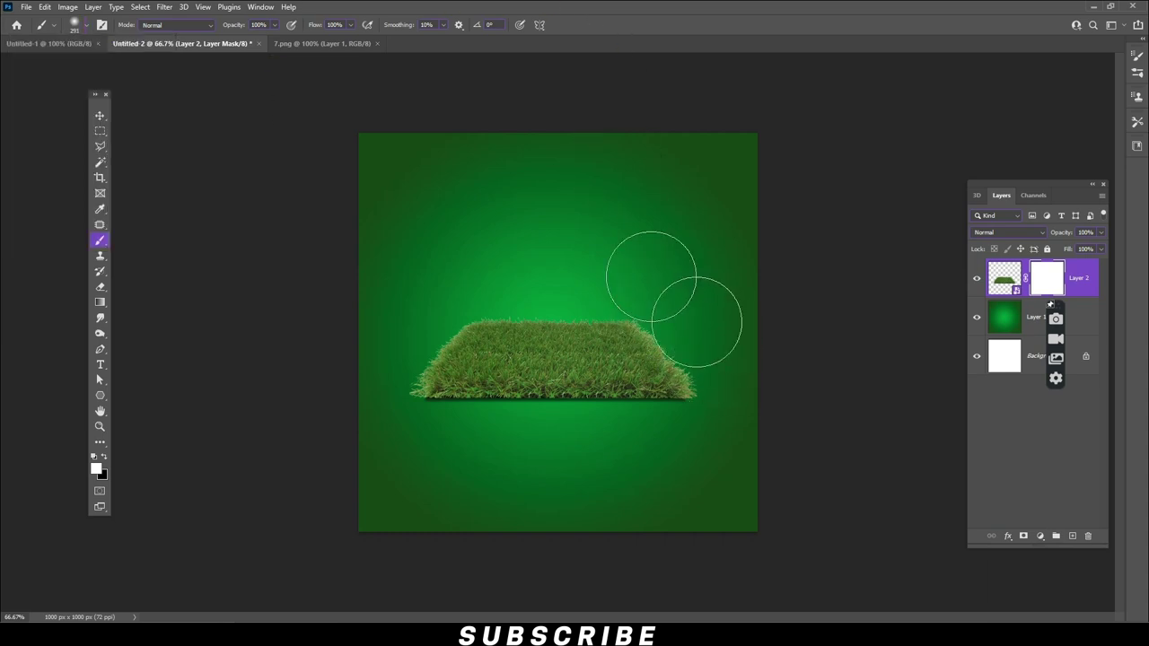
{"action": "left_click", "coordinate": [104, 457]}
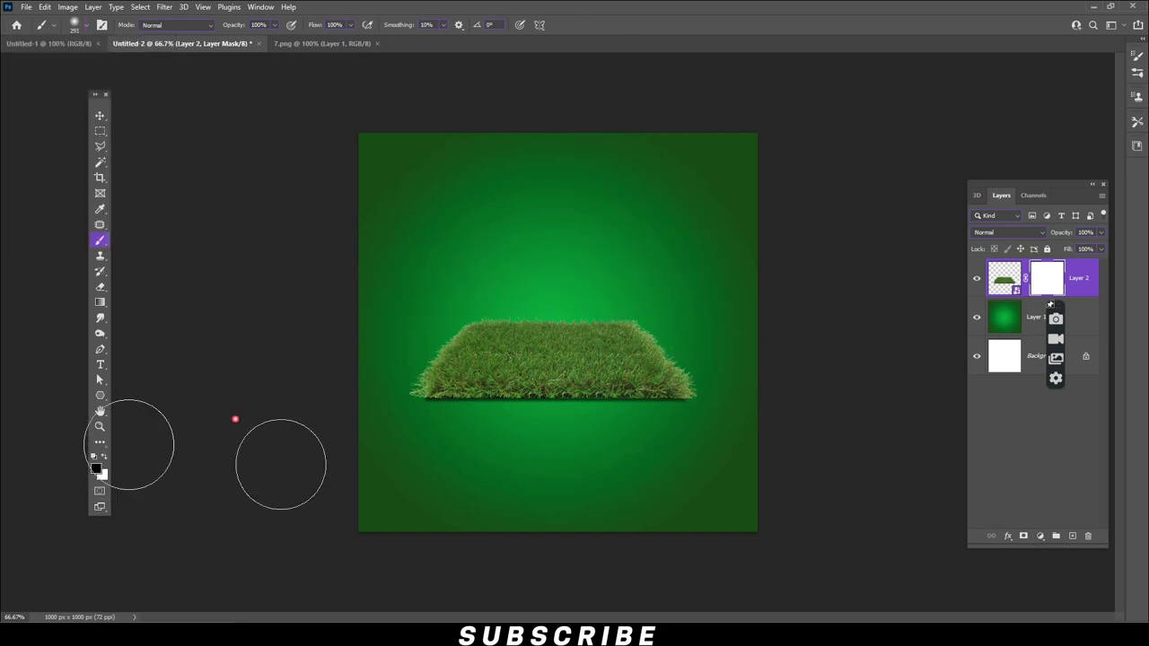
{"action": "left_click_drag", "start_coordinate": [655, 337], "coordinate": [519, 341]}
{"action": "mouse_move", "coordinate": [571, 295]}
{"action": "left_mouse_down"}
{"action": "mouse_move", "coordinate": [682, 346]}
{"action": "mouse_move", "coordinate": [641, 329]}
{"action": "mouse_move", "coordinate": [592, 341]}
{"action": "left_mouse_up"}
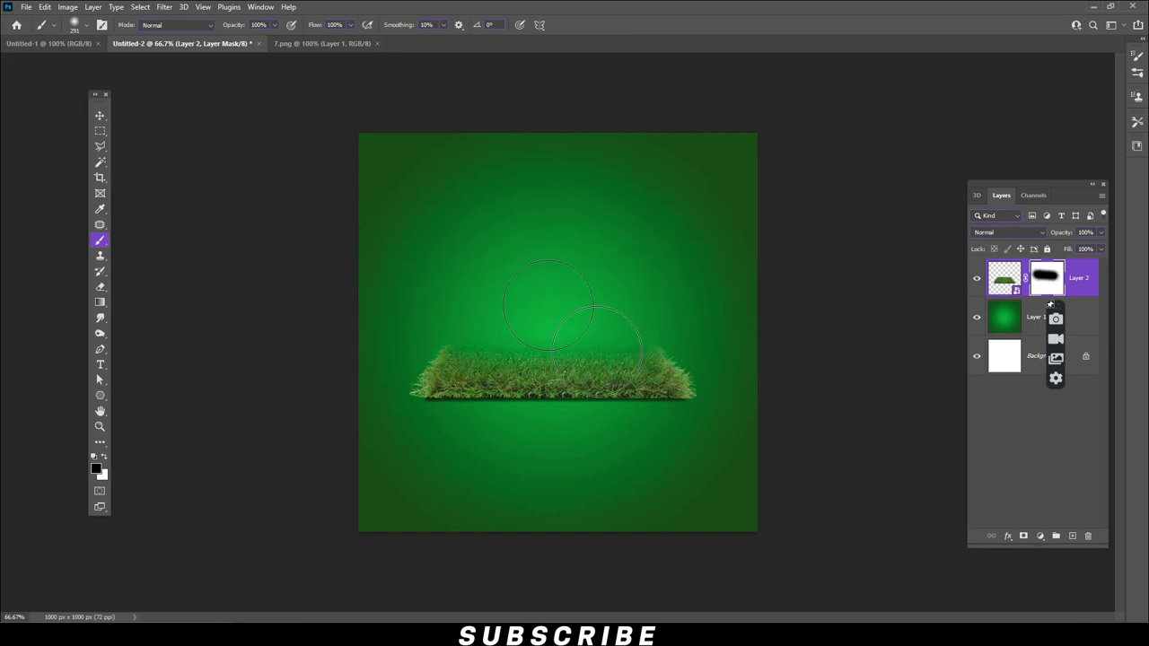
{"action": "left_click", "coordinate": [99, 113]}
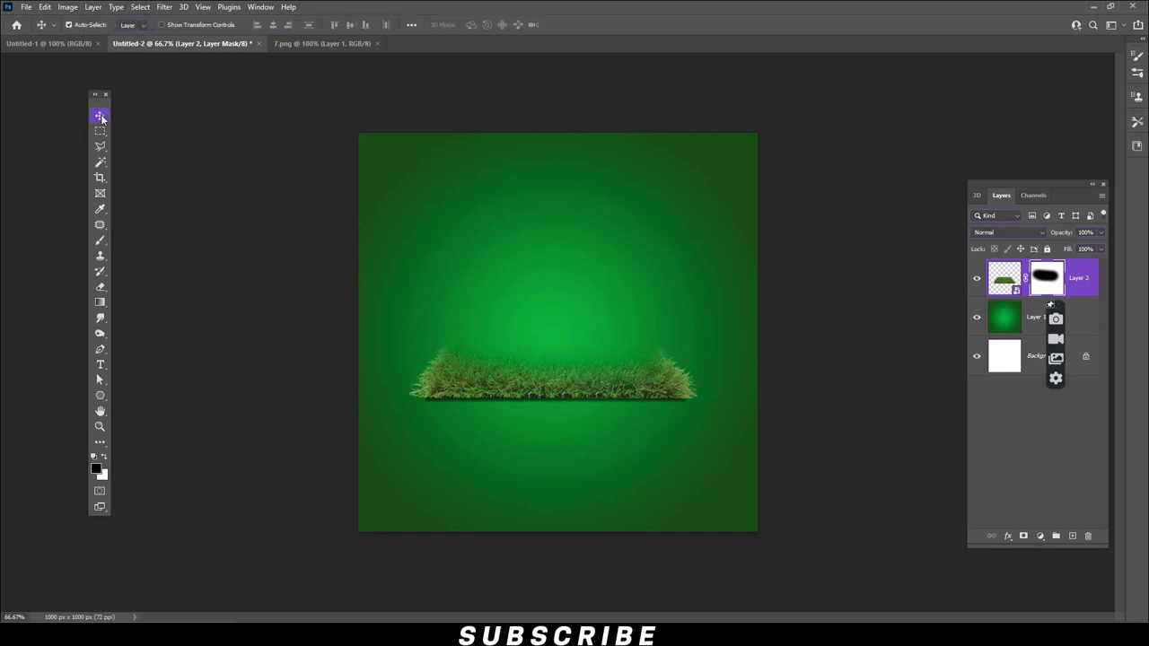
Add a Color Balance adjustment clipped to the grass layer, then nudge the grass up and left
{"action": "left_click", "coordinate": [1044, 539]}
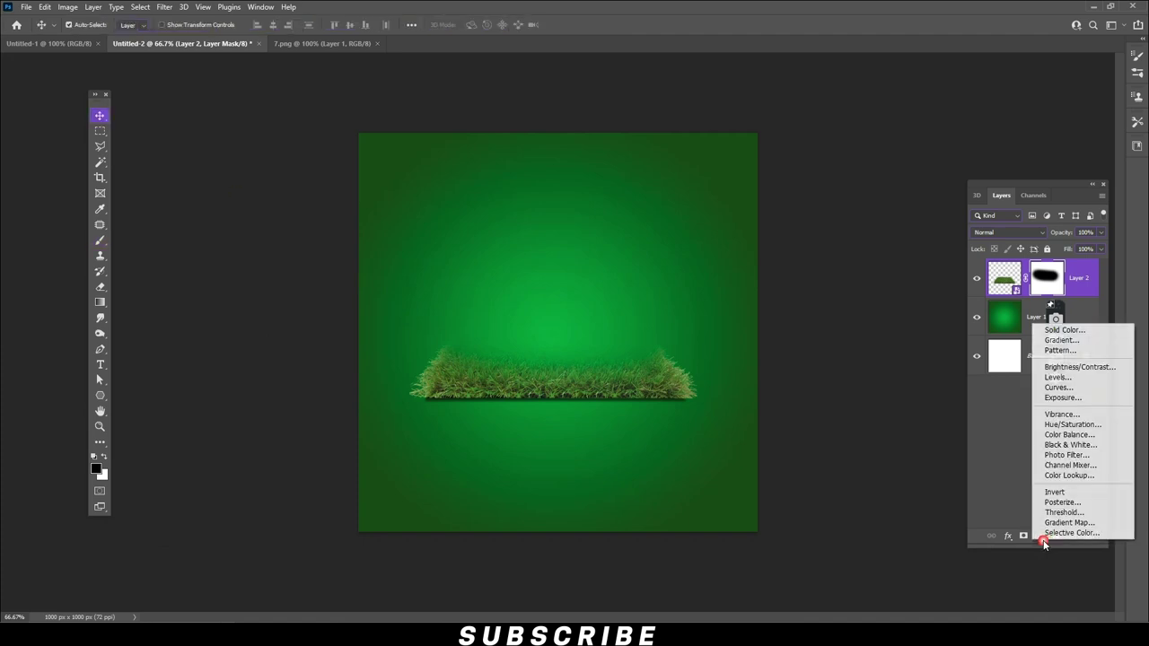
{"action": "left_click", "coordinate": [1069, 435]}
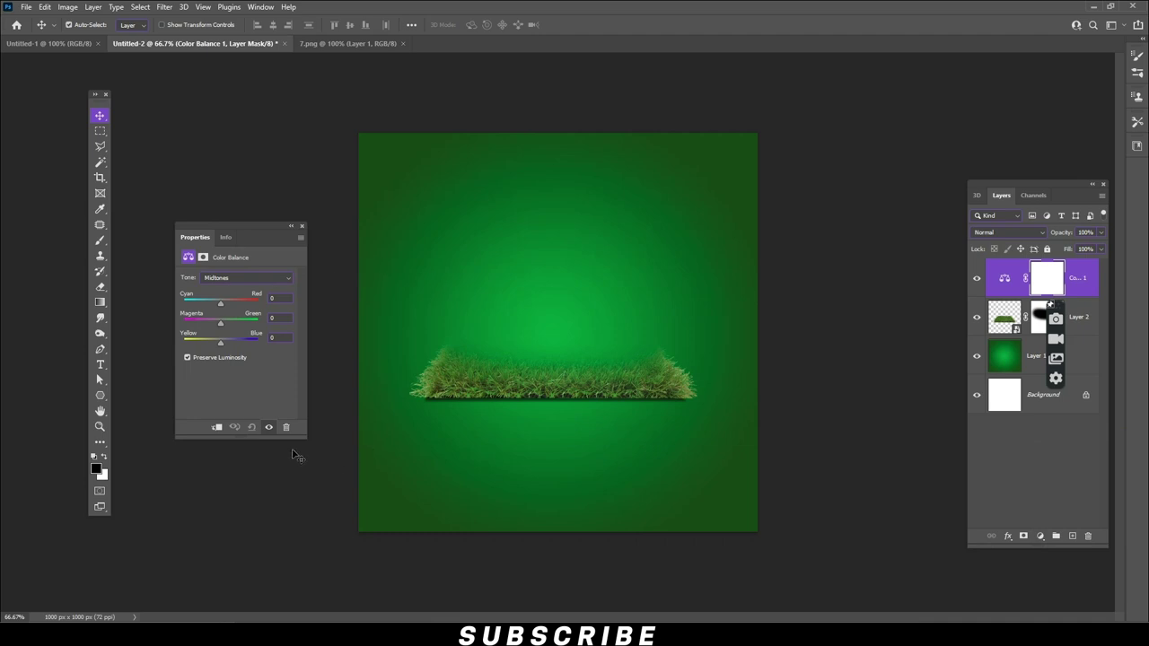
{"action": "left_click", "coordinate": [219, 428]}
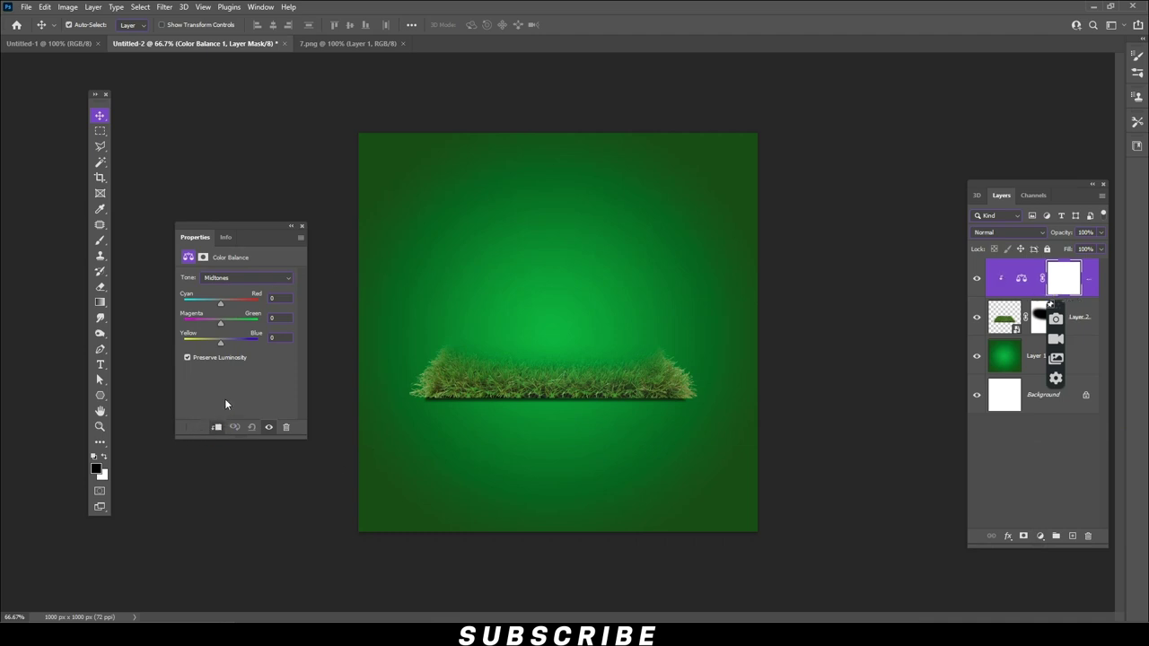
{"action": "left_click", "coordinate": [303, 226]}
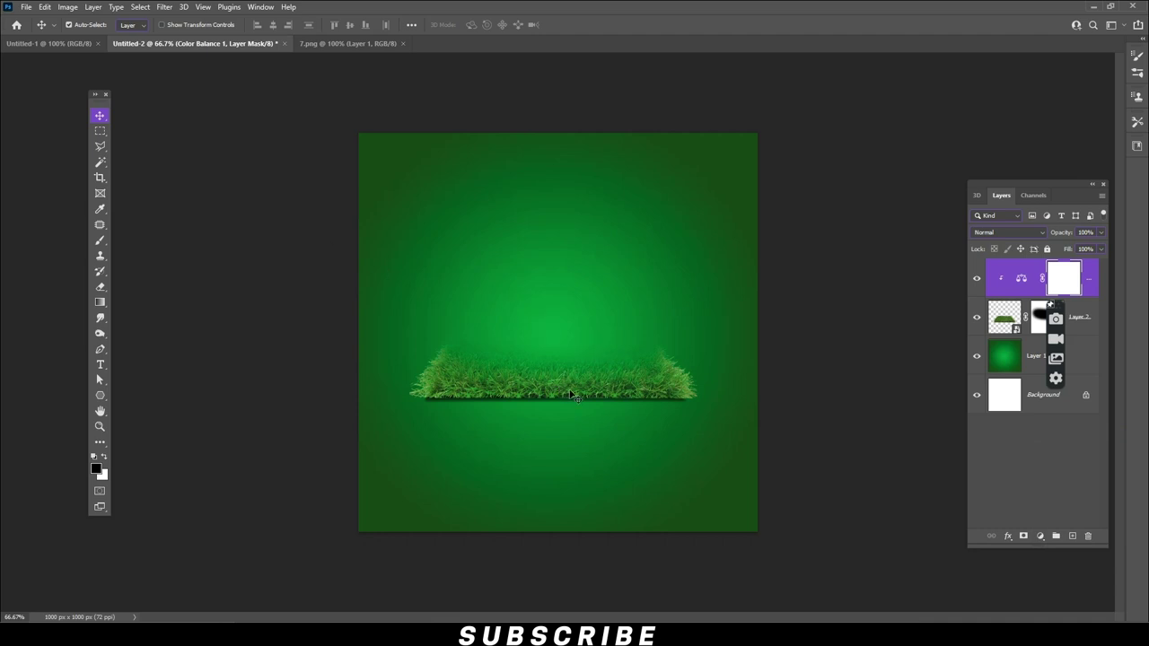
{"action": "left_click_drag", "start_coordinate": [569, 395], "coordinate": [554, 379]}
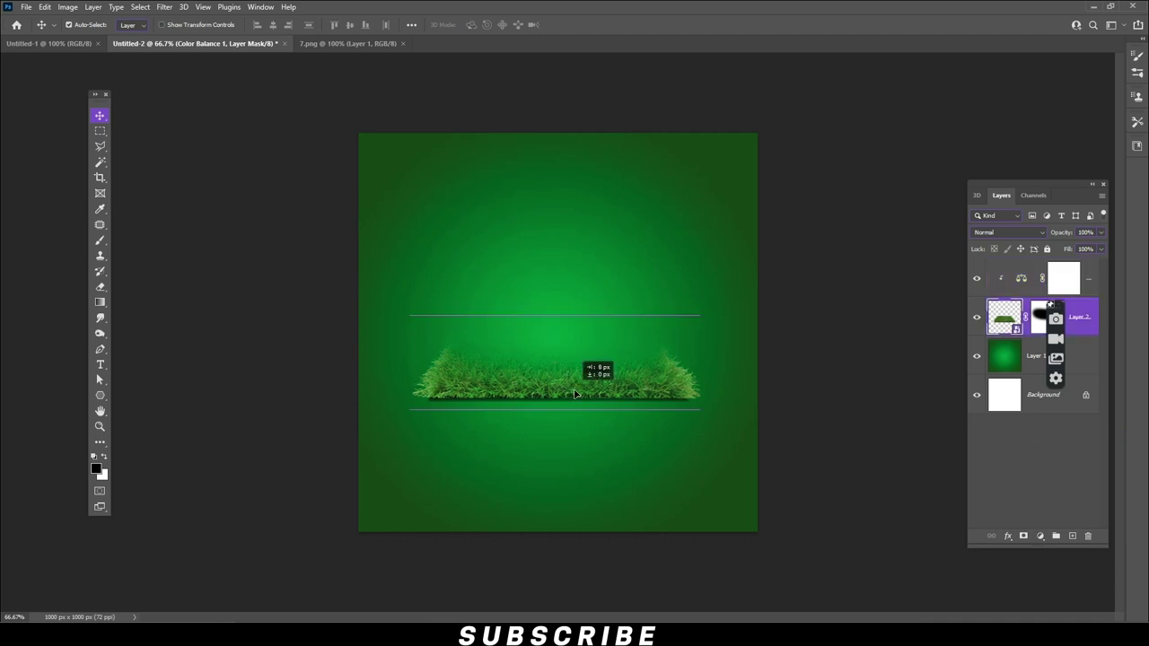
{"action": "left_click", "coordinate": [324, 44]}
Bring the mausoleum from 2.png into the poster as a top-layer smart object
{"action": "left_click", "coordinate": [355, 43]}
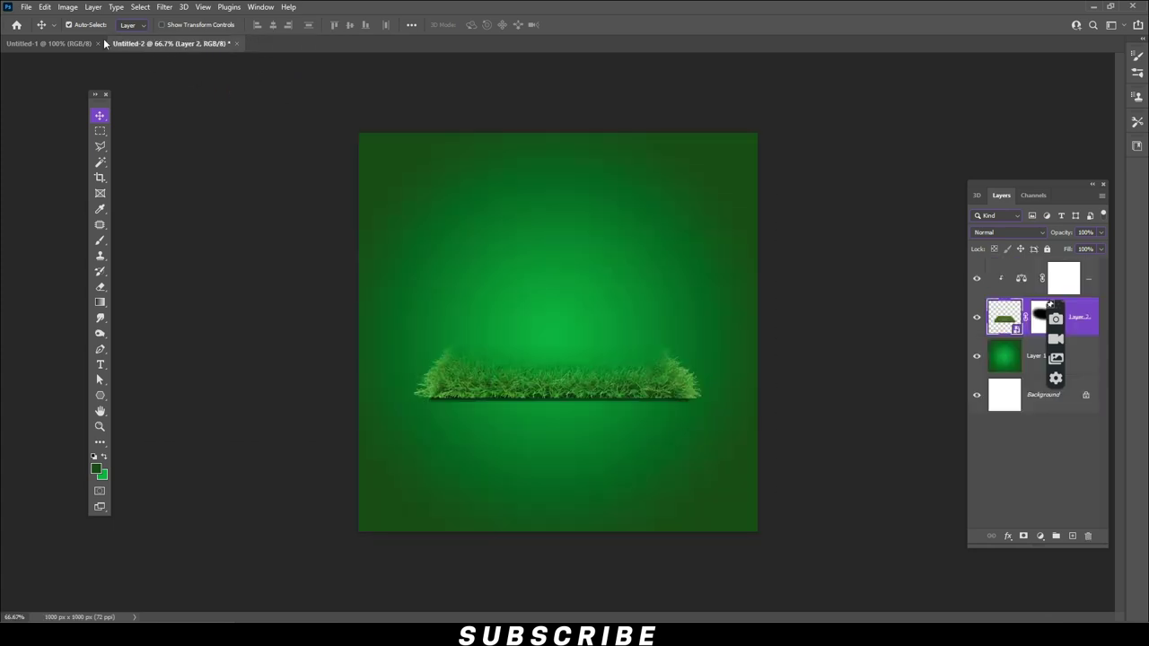
{"action": "left_click", "coordinate": [24, 7]}
{"action": "left_click", "coordinate": [38, 27]}
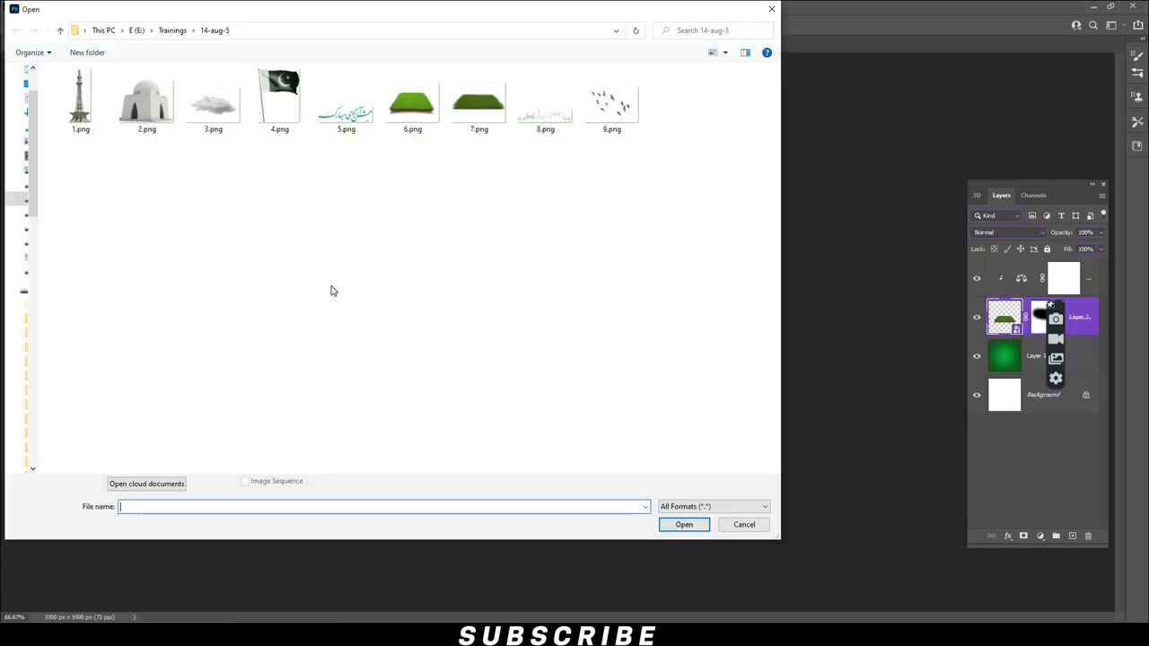
{"action": "double_click", "coordinate": [146, 101]}
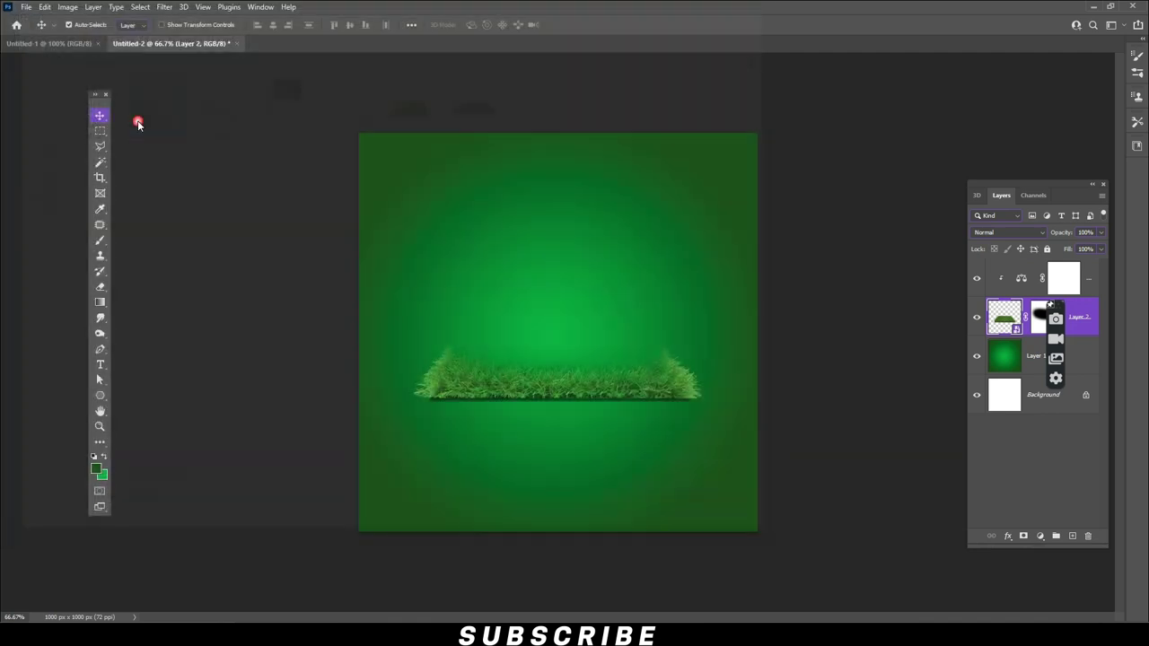
{"action": "mouse_move", "coordinate": [516, 320]}
{"action": "left_mouse_down"}
{"action": "mouse_move", "coordinate": [594, 276]}
{"action": "mouse_move", "coordinate": [538, 289]}
{"action": "left_mouse_up"}
{"action": "left_click_drag", "start_coordinate": [1095, 318], "coordinate": [1097, 271]}
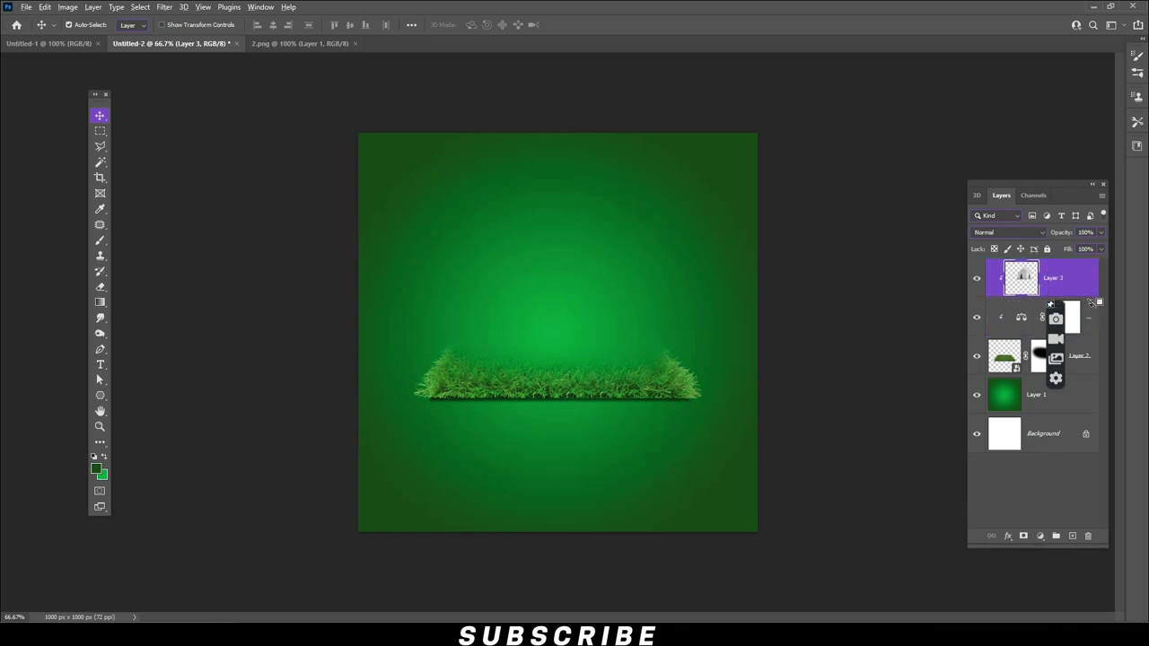
{"action": "right_click", "coordinate": [1083, 278]}
{"action": "left_click", "coordinate": [965, 281]}
Free Transform the mausoleum to about 82%, centre it on the grass, and close 2.png
{"action": "left_click_drag", "start_coordinate": [609, 307], "coordinate": [608, 325]}
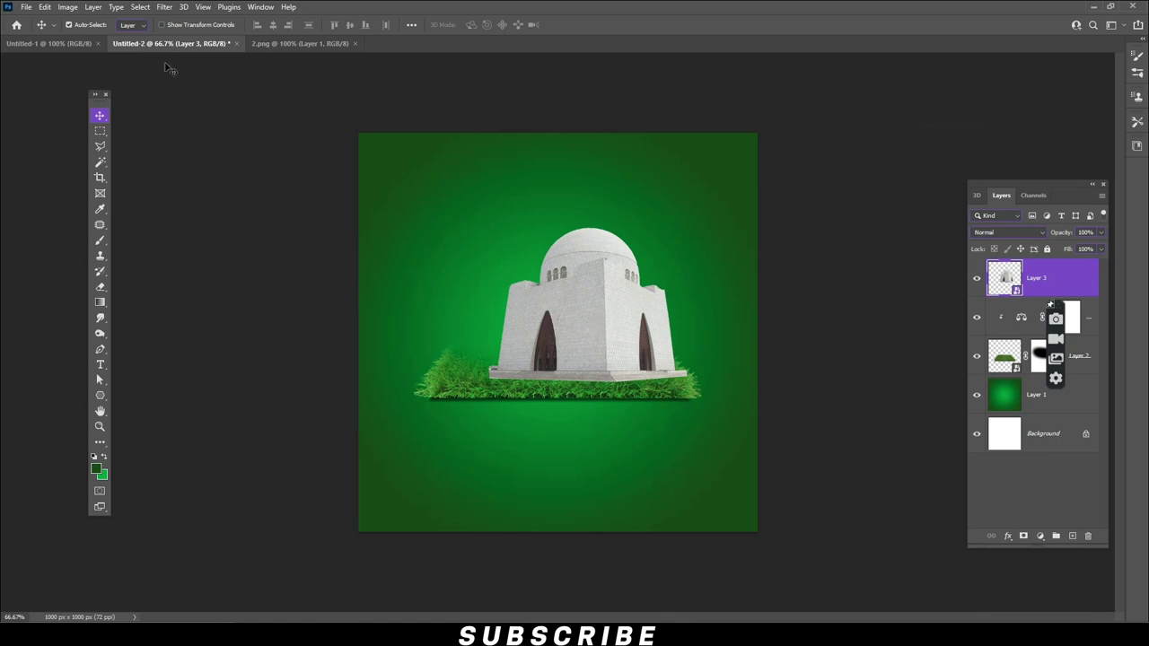
{"action": "left_click", "coordinate": [44, 8]}
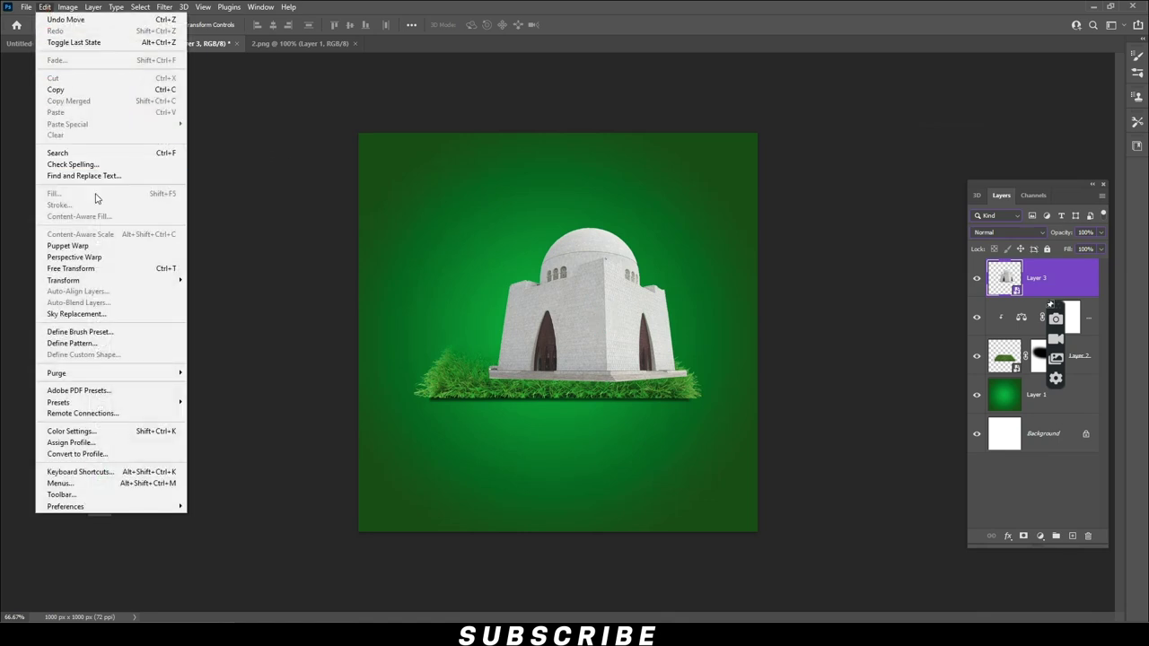
{"action": "left_click", "coordinate": [166, 268]}
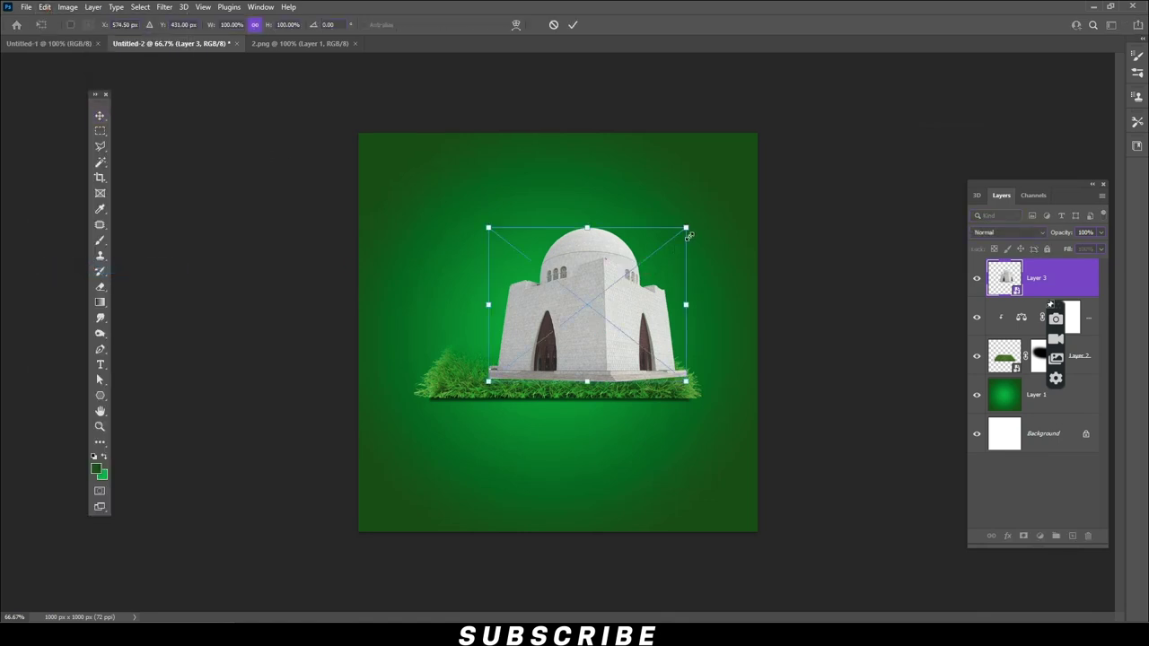
{"action": "left_click_drag", "start_coordinate": [690, 235], "coordinate": [653, 225]}
{"action": "left_click_drag", "start_coordinate": [610, 264], "coordinate": [613, 298]}
{"action": "key", "text": "Return"}
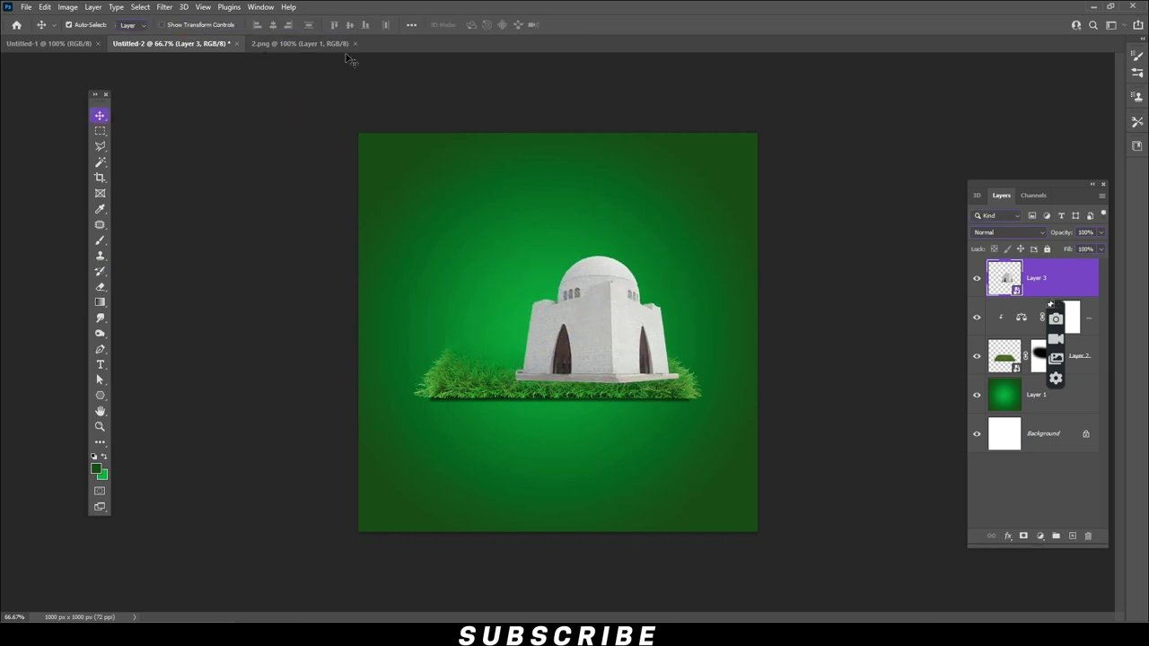
{"action": "left_click", "coordinate": [354, 44]}
{"action": "left_click", "coordinate": [100, 240]}
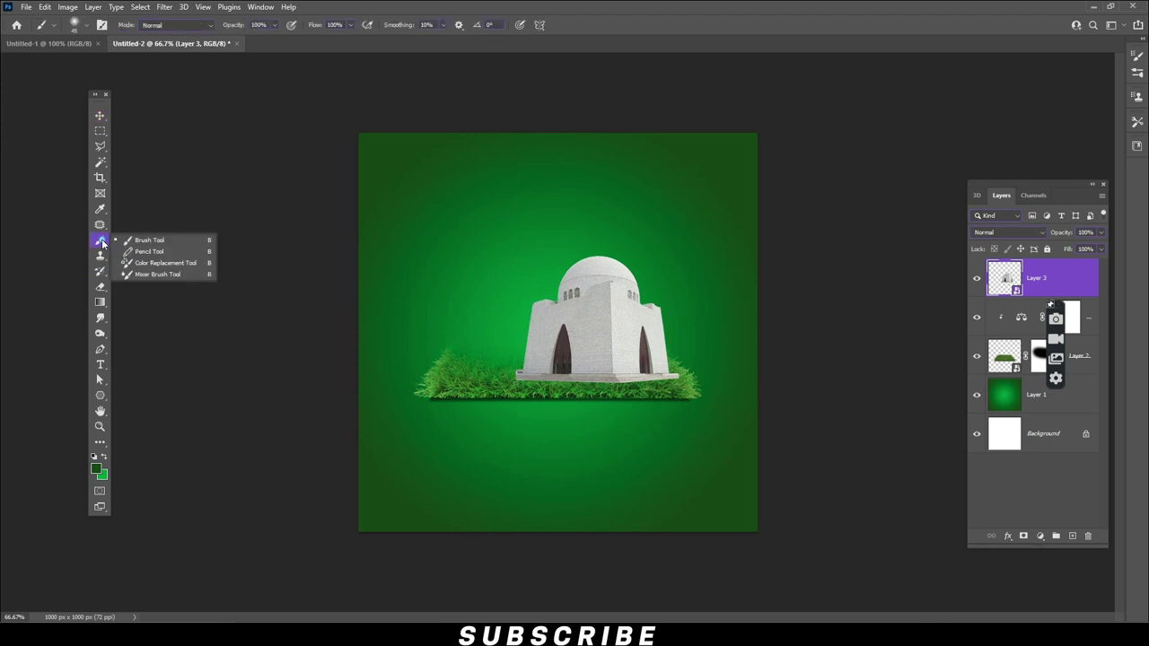
Mask Layer 3 and brush black along the mausoleum's base so grass overlaps it
{"action": "left_click", "coordinate": [77, 24]}
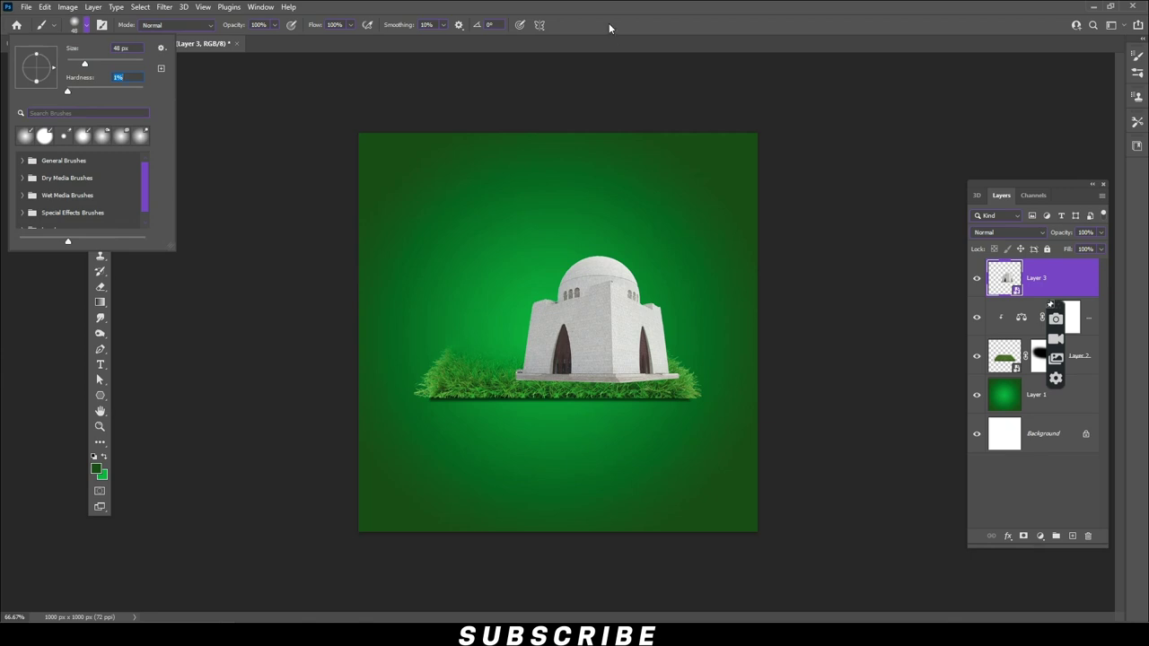
{"action": "key", "text": "Return"}
{"action": "left_click", "coordinate": [1024, 535]}
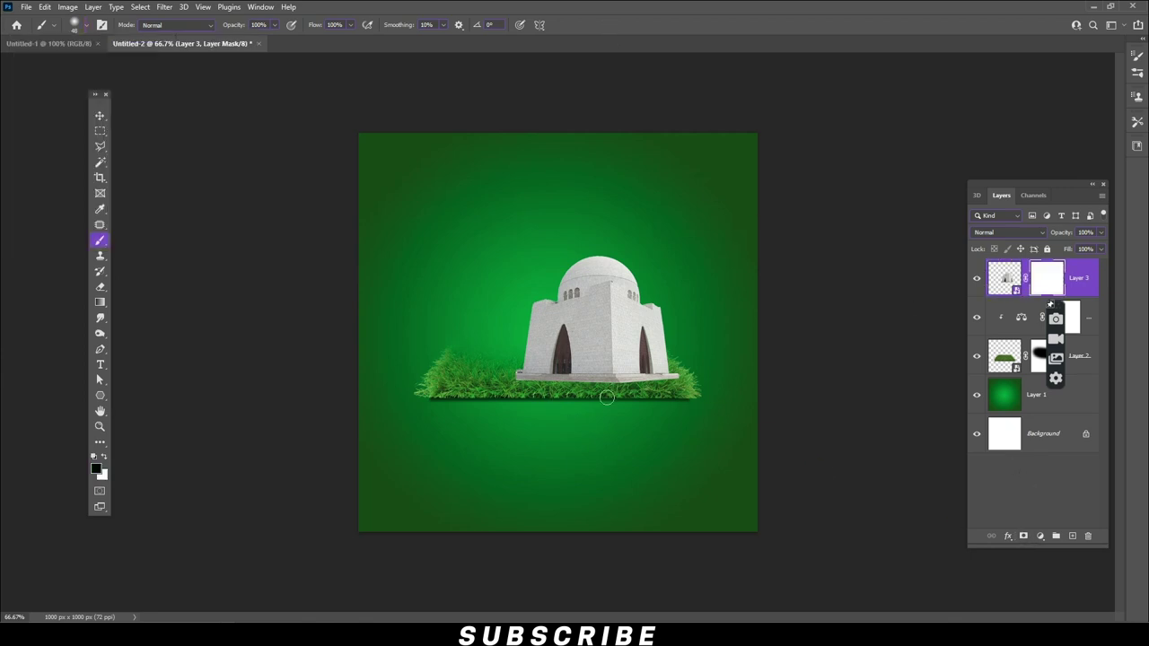
{"action": "left_click_drag", "start_coordinate": [628, 396], "coordinate": [535, 394]}
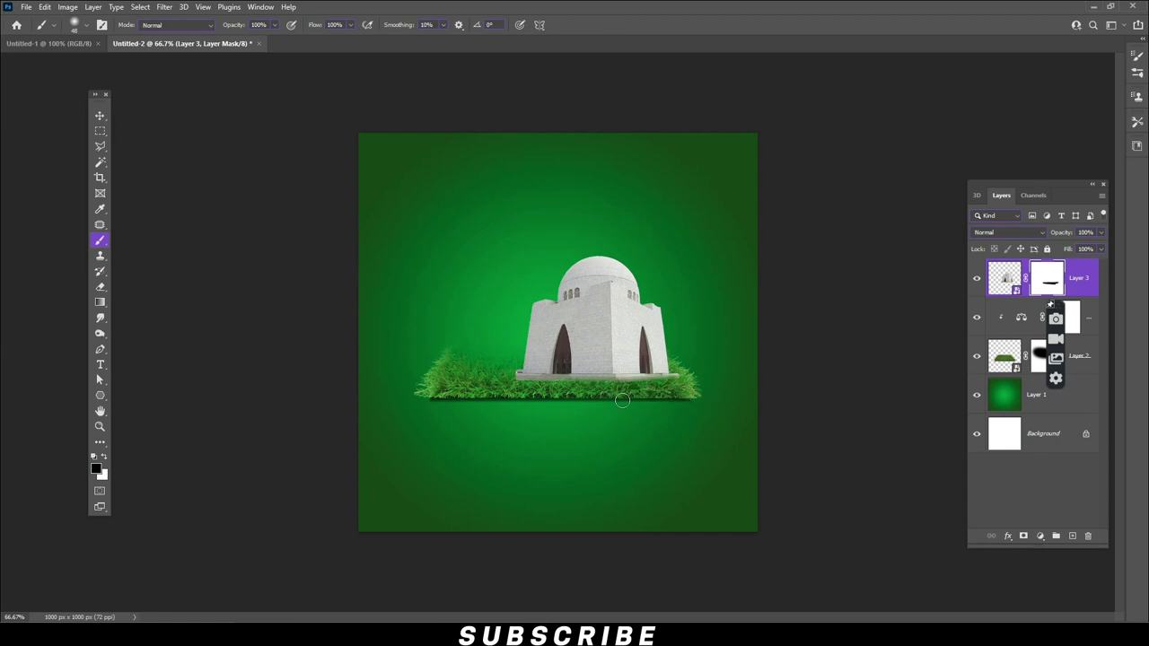
{"action": "left_click_drag", "start_coordinate": [537, 392], "coordinate": [531, 387]}
{"action": "left_click", "coordinate": [100, 115]}
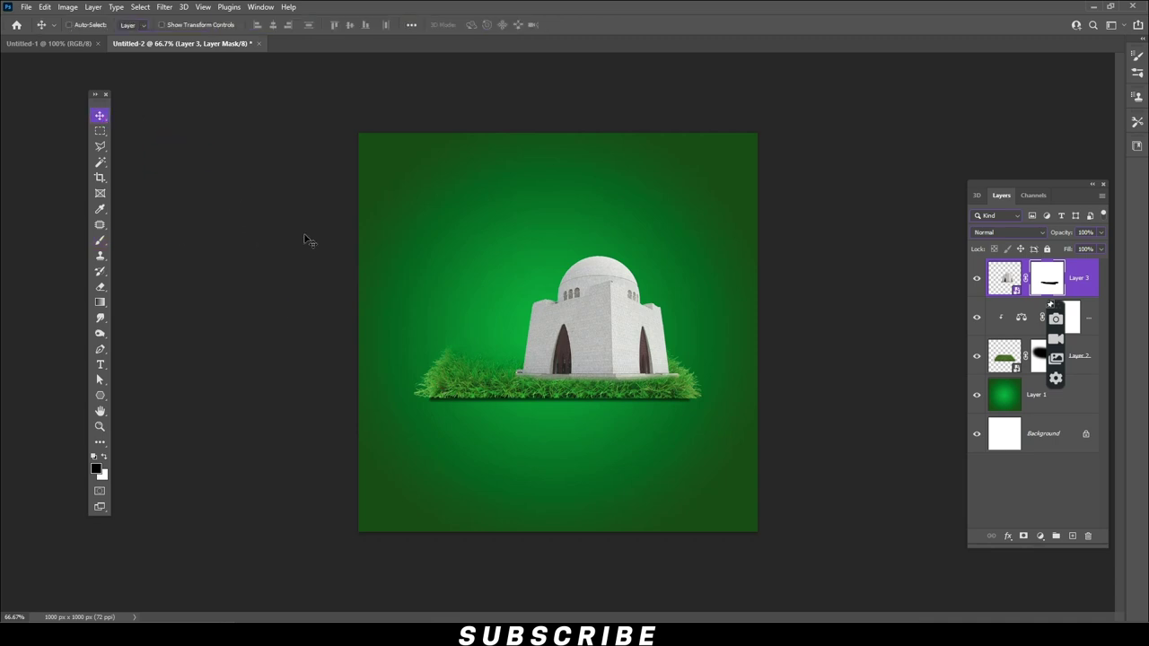
{"action": "left_click", "coordinate": [26, 7]}
{"action": "left_click", "coordinate": [41, 33]}
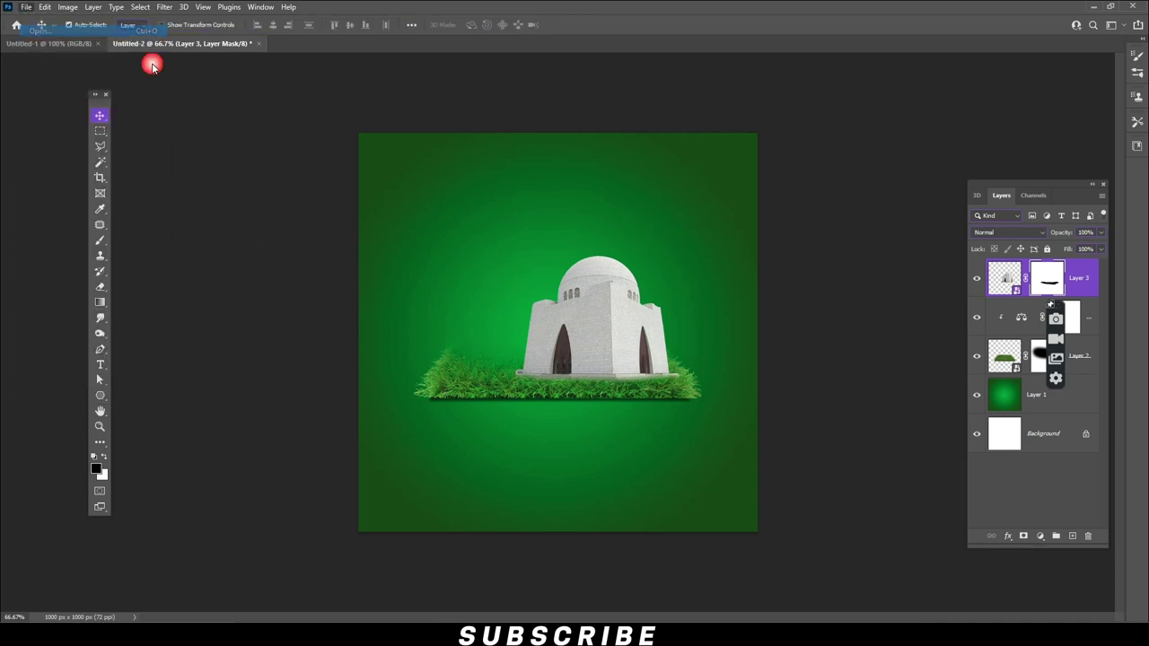
Drag the Minar tower from 1.png into the poster and set it left of the mausoleum
{"action": "double_click", "coordinate": [80, 97]}
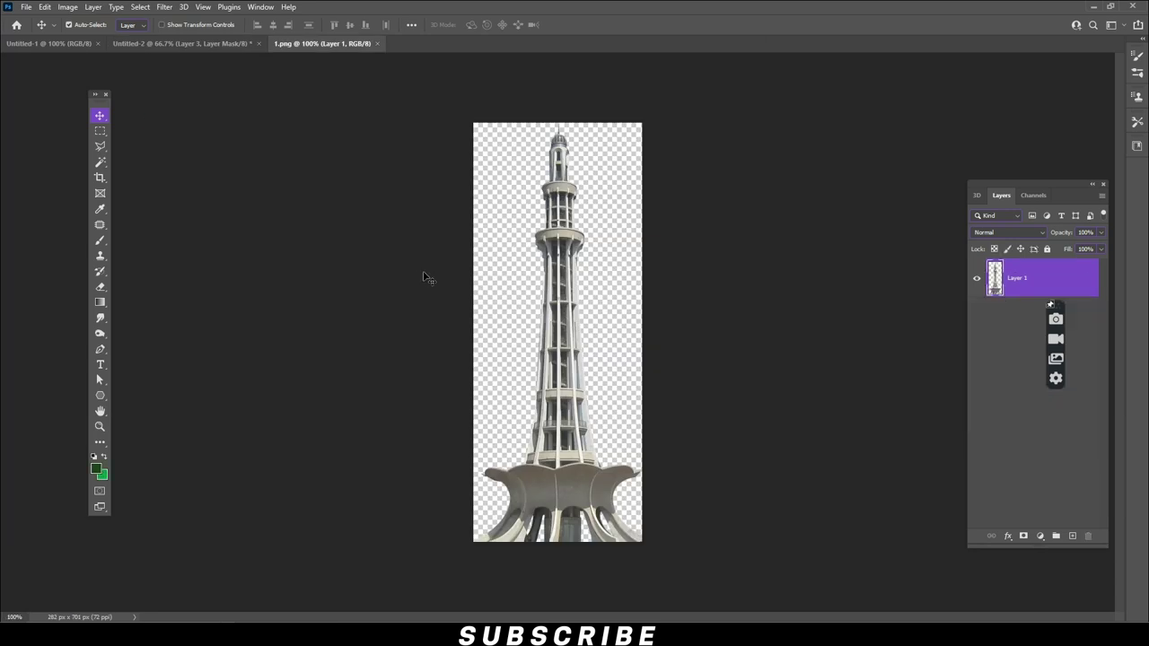
{"action": "mouse_move", "coordinate": [575, 228]}
{"action": "left_mouse_down"}
{"action": "mouse_move", "coordinate": [452, 204]}
{"action": "mouse_move", "coordinate": [513, 260]}
{"action": "left_mouse_up"}
{"action": "left_click_drag", "start_coordinate": [466, 309], "coordinate": [484, 340]}
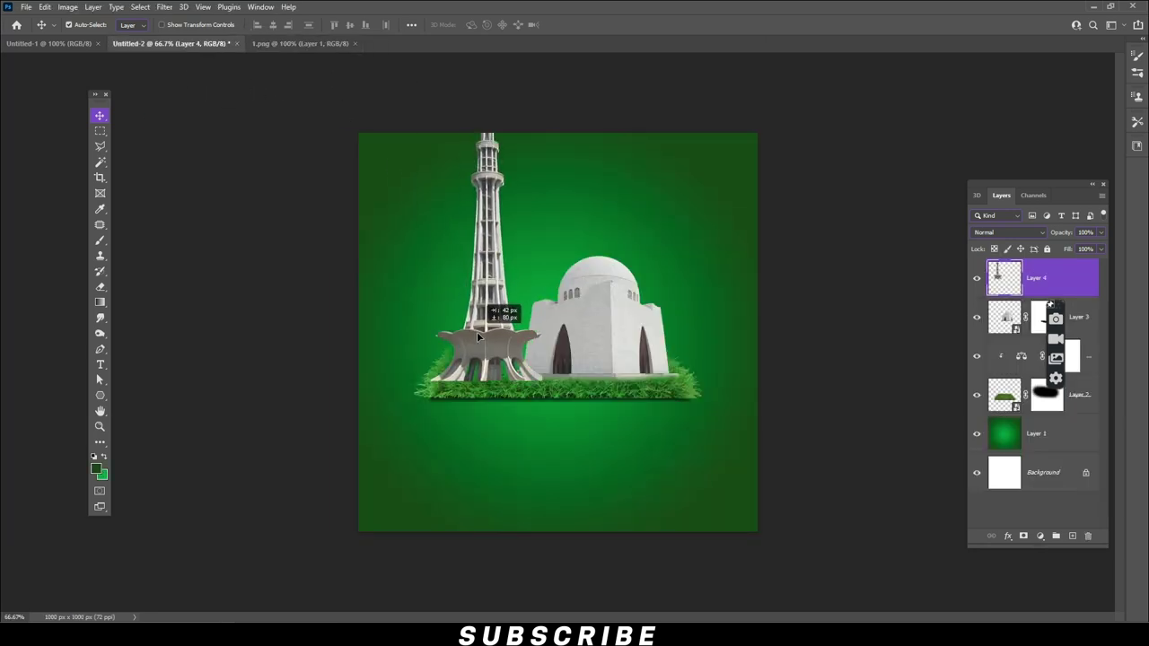
{"action": "right_click", "coordinate": [1075, 277]}
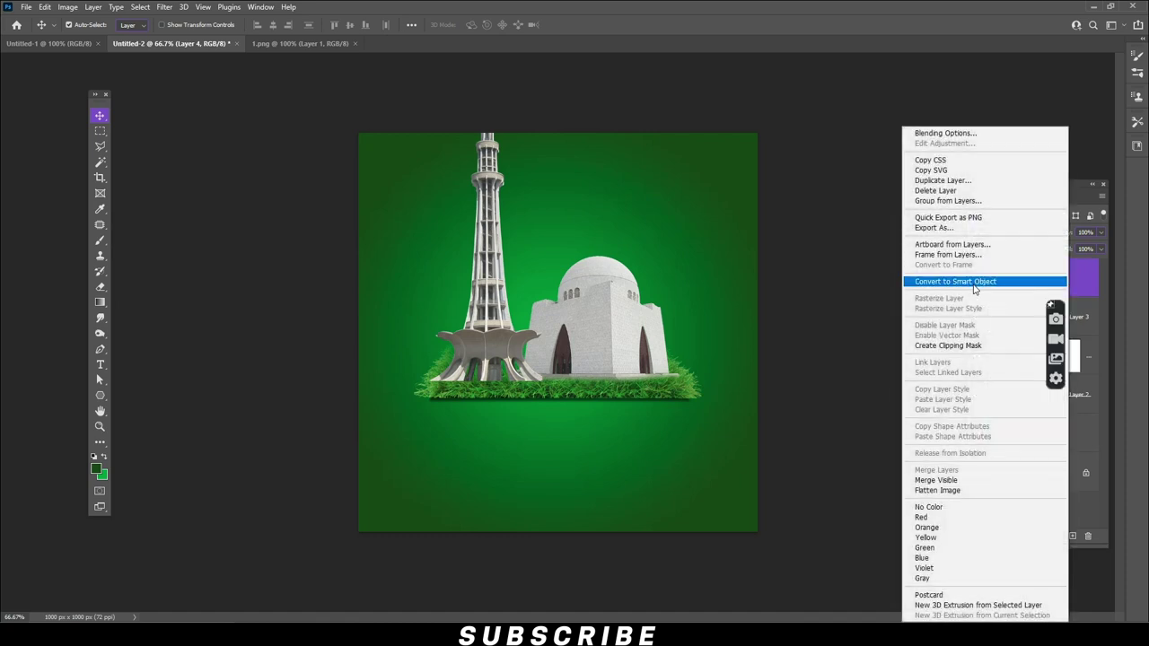
Convert the tower layer to a smart object and scale it to about 81%
{"action": "left_click", "coordinate": [988, 288]}
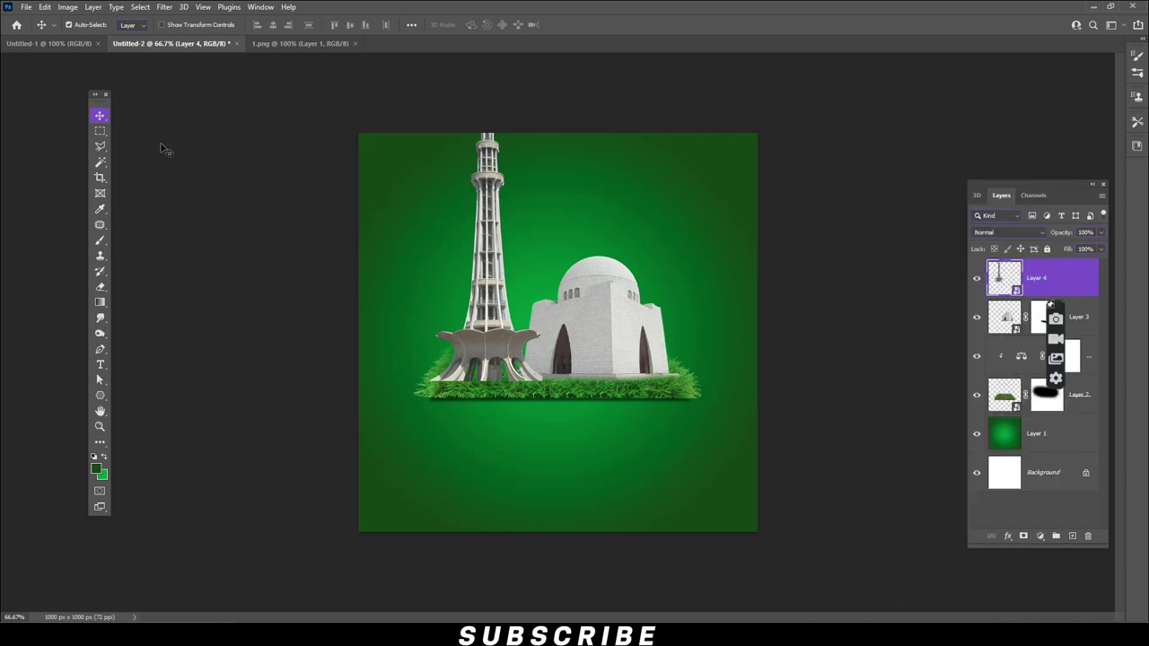
{"action": "left_click", "coordinate": [44, 7]}
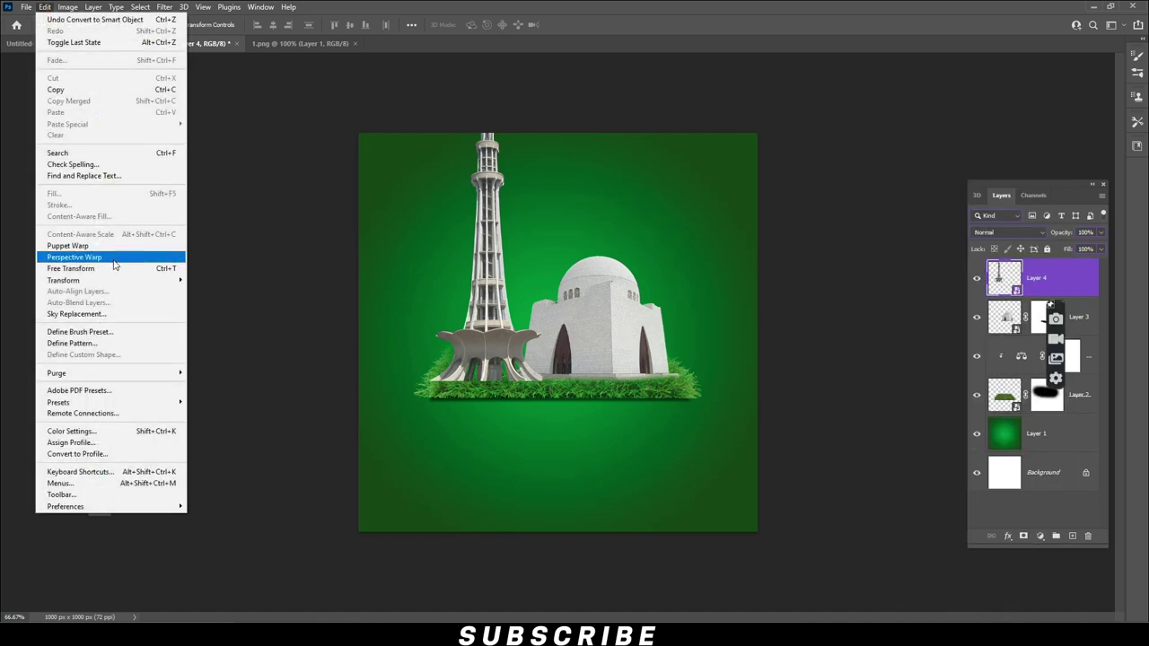
{"action": "left_click", "coordinate": [99, 262]}
{"action": "left_click_drag", "start_coordinate": [542, 101], "coordinate": [523, 154]}
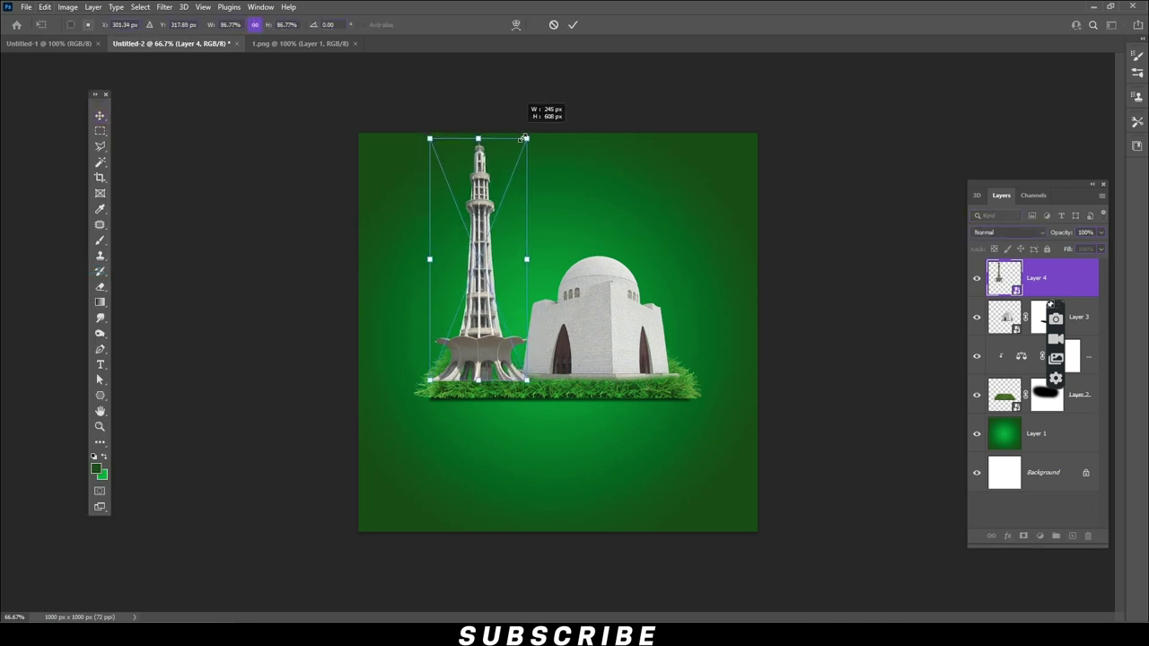
{"action": "left_click_drag", "start_coordinate": [475, 251], "coordinate": [492, 252]}
{"action": "key", "text": "Return"}
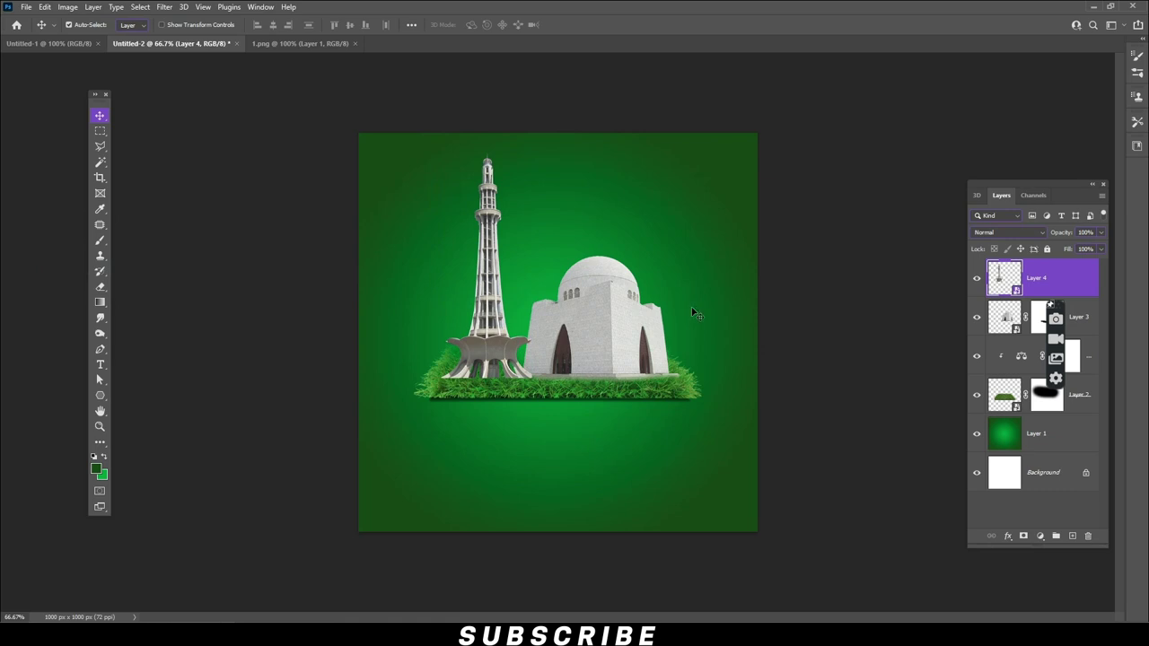
Move the tower below the mausoleum layer and mask its base into the grass
{"action": "left_click_drag", "start_coordinate": [1050, 278], "coordinate": [1050, 340]}
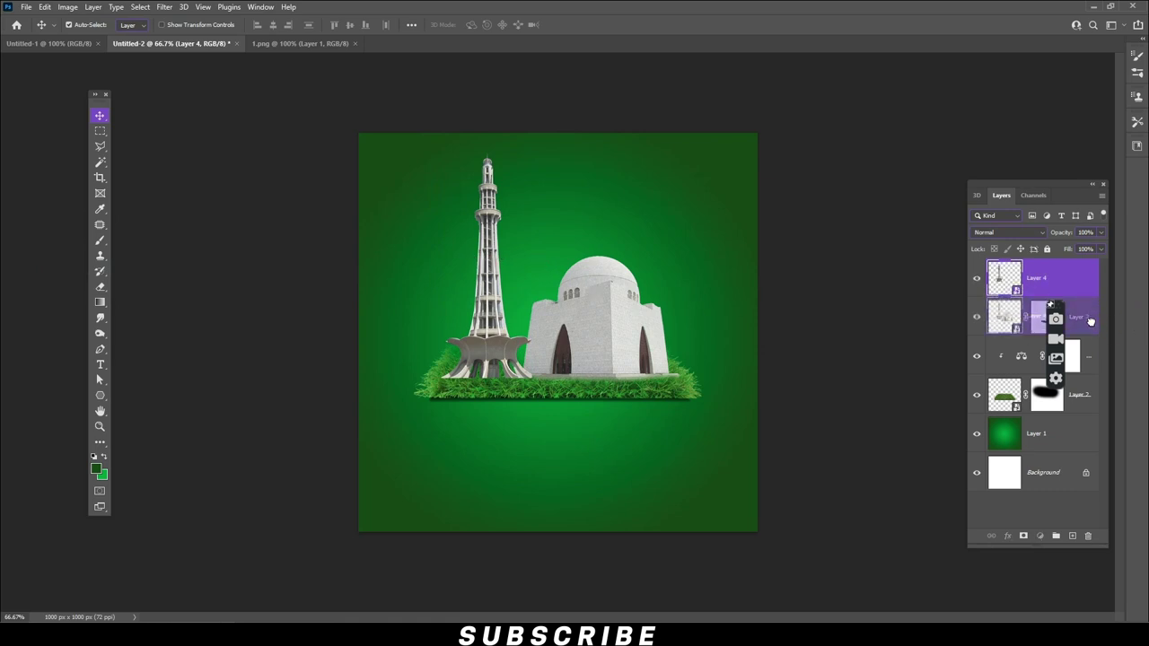
{"action": "left_click_drag", "start_coordinate": [479, 350], "coordinate": [486, 348]}
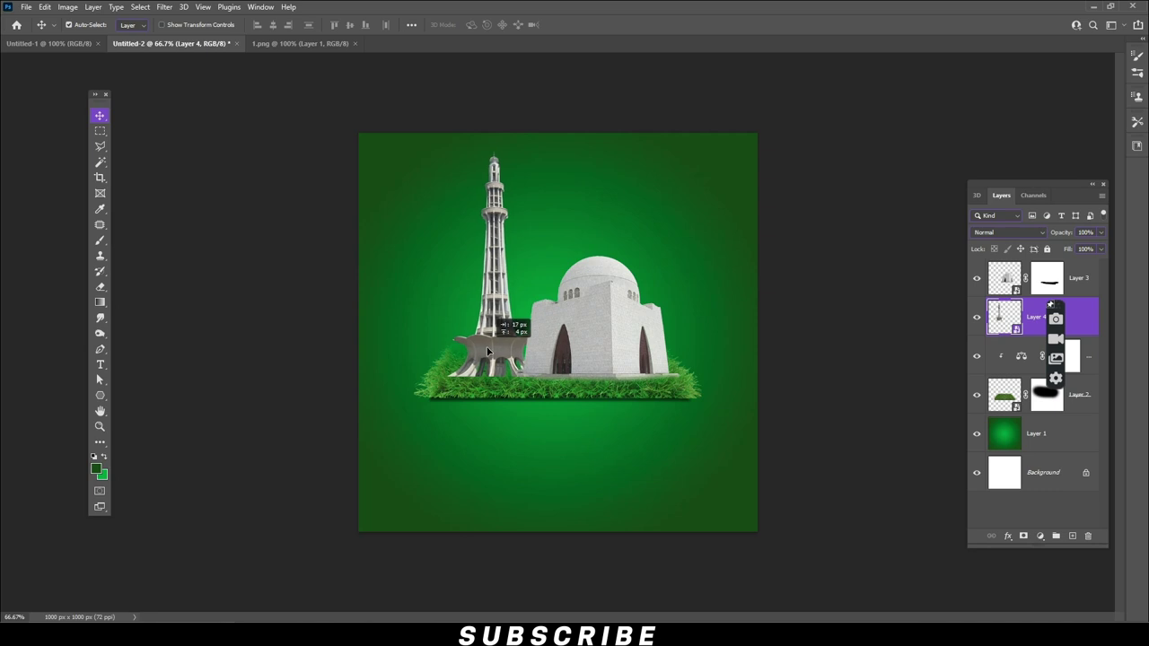
{"action": "left_click_drag", "start_coordinate": [488, 350], "coordinate": [492, 350]}
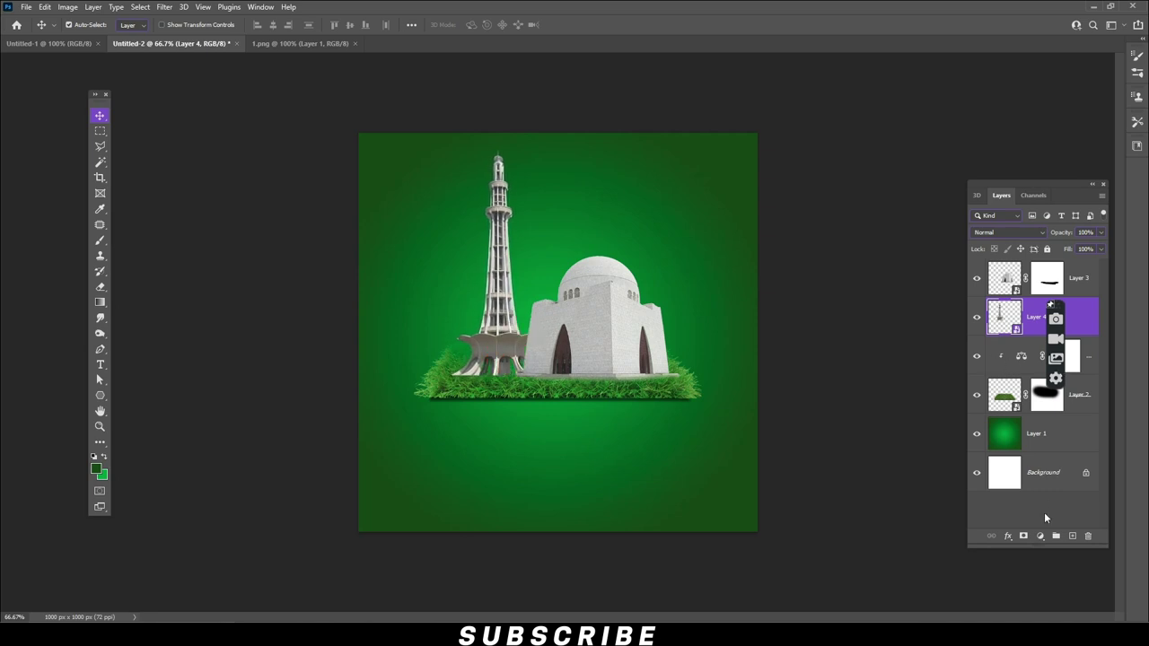
{"action": "left_click", "coordinate": [1023, 537]}
{"action": "left_click", "coordinate": [99, 240]}
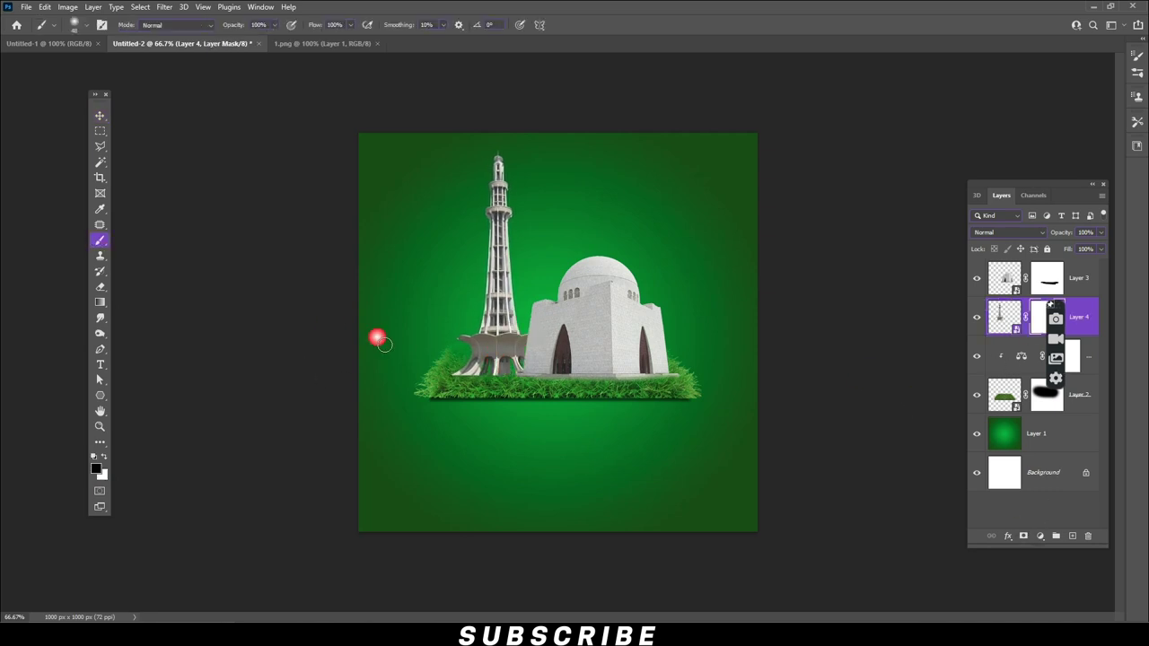
{"action": "left_click_drag", "start_coordinate": [458, 371], "coordinate": [536, 381]}
{"action": "left_click", "coordinate": [100, 117]}
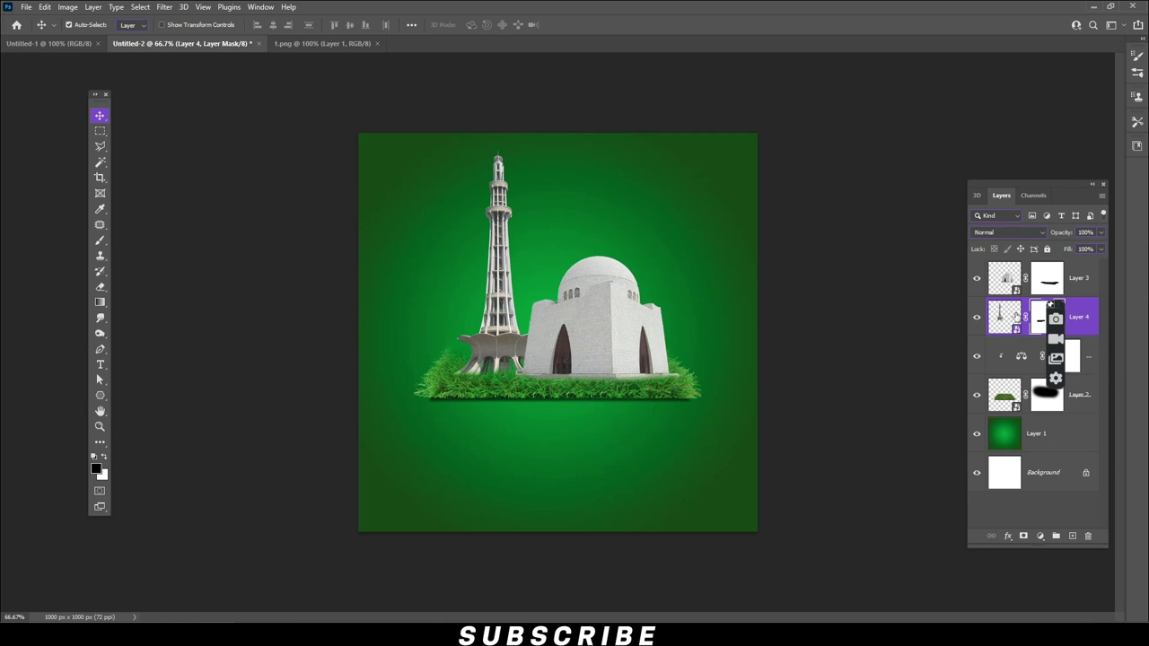
{"action": "left_click", "coordinate": [994, 318]}
Add a Levels adjustment clipped to the tower, dragging the white slider left to brighten it
{"action": "left_click", "coordinate": [1038, 536]}
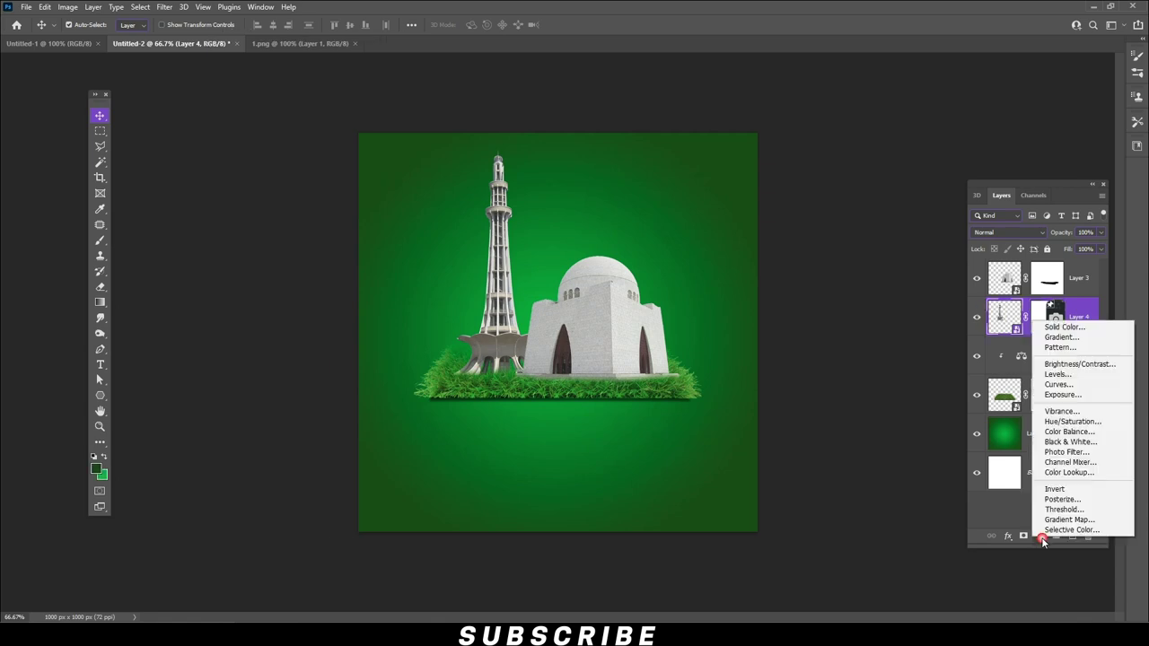
{"action": "left_click", "coordinate": [1094, 377]}
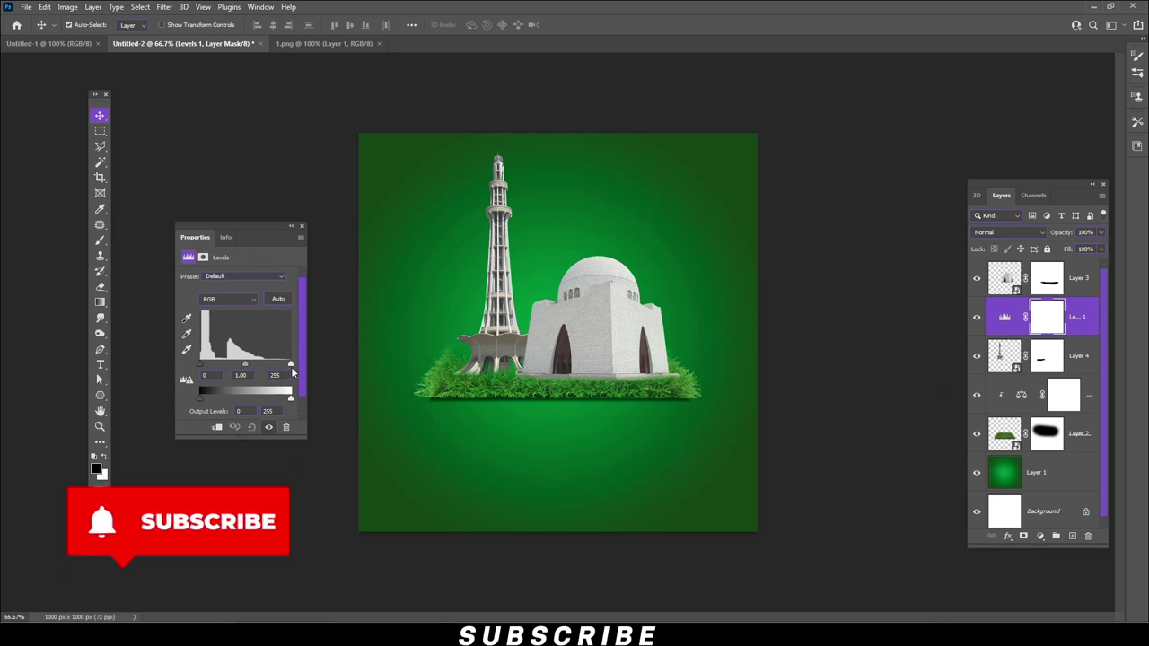
{"action": "left_click_drag", "start_coordinate": [290, 364], "coordinate": [282, 364]}
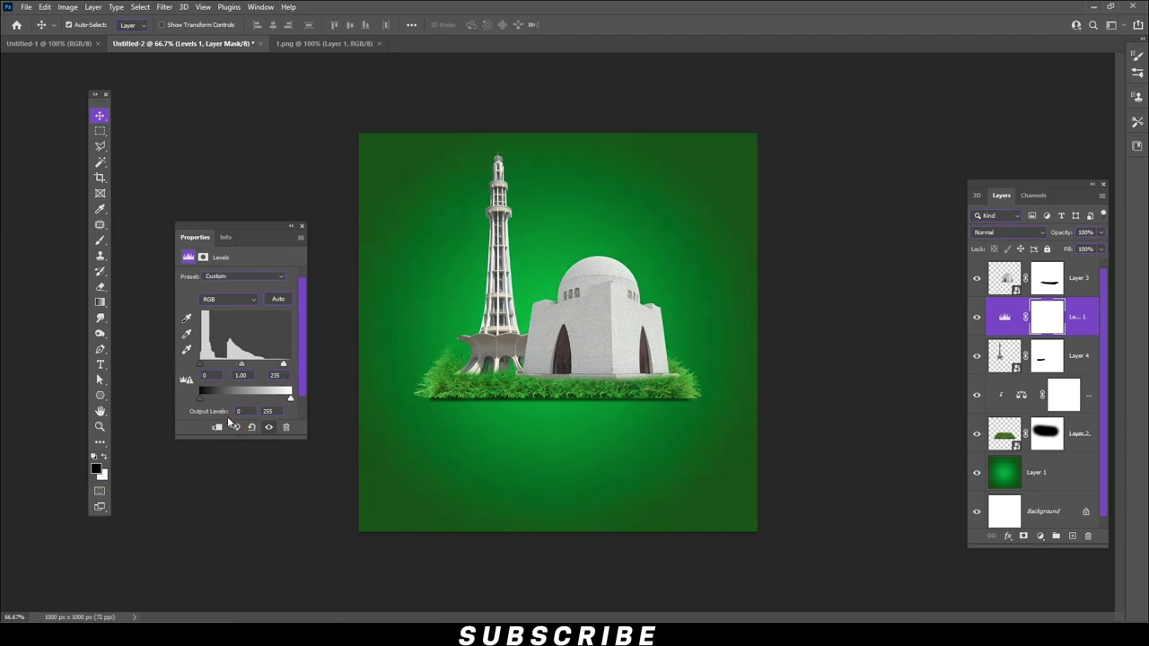
{"action": "left_click", "coordinate": [217, 429]}
{"action": "left_click_drag", "start_coordinate": [286, 370], "coordinate": [262, 371]}
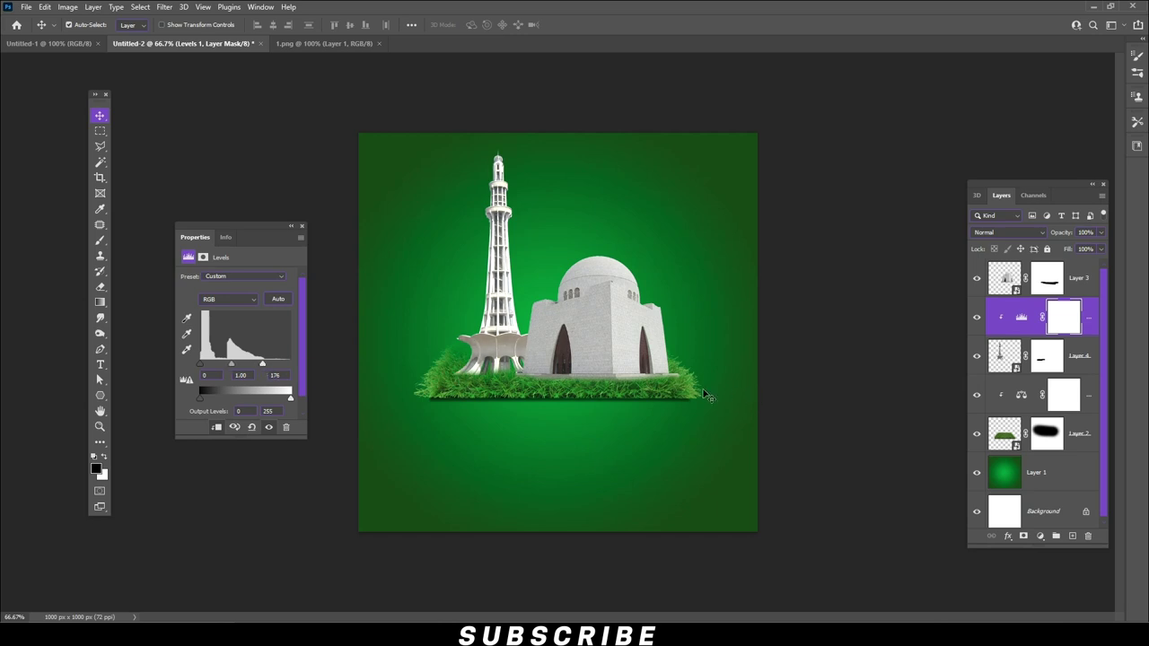
Add a clipped Levels adjustment to the mausoleum to brighten its highlights
{"action": "left_click", "coordinate": [1094, 286]}
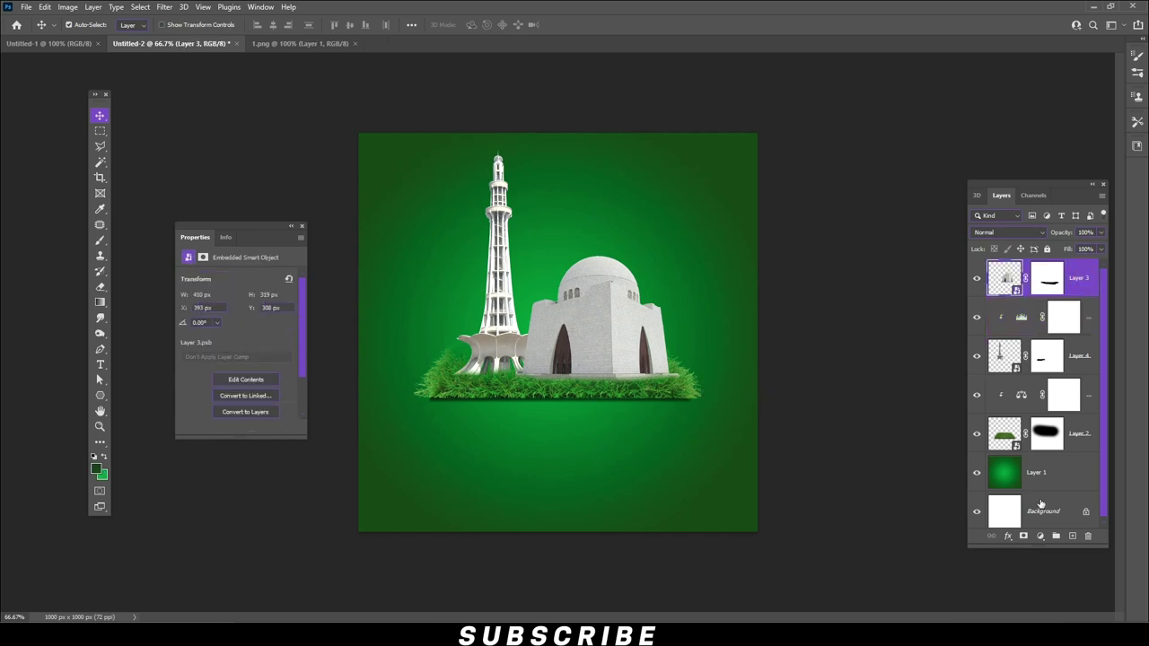
{"action": "left_click", "coordinate": [1042, 537]}
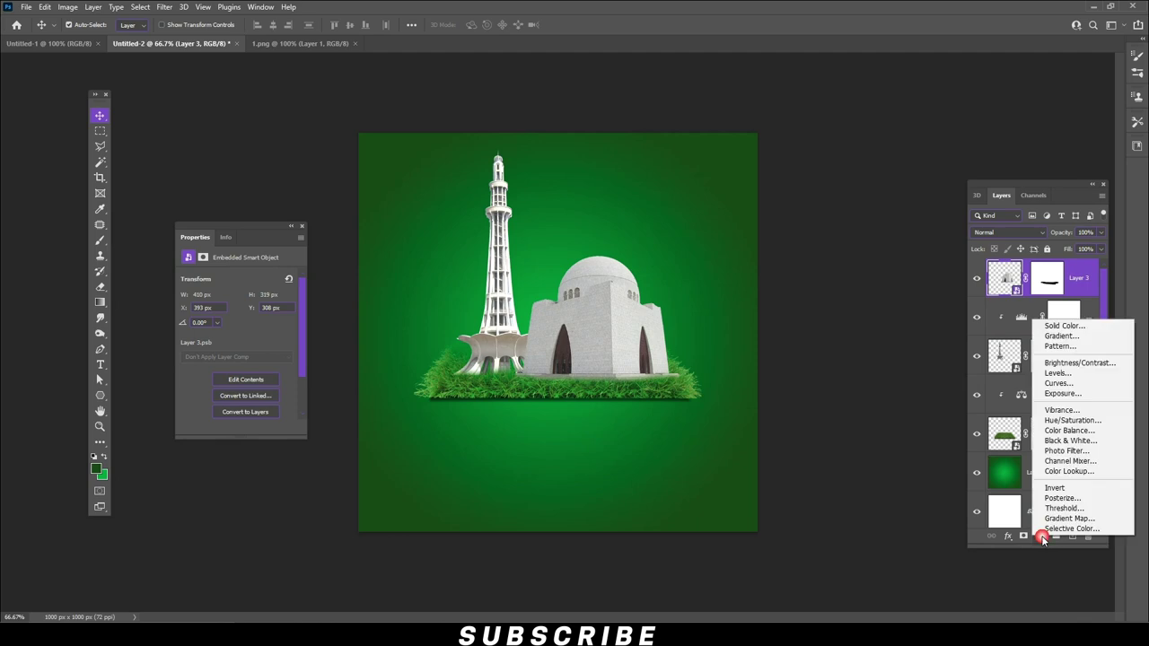
{"action": "left_click", "coordinate": [1059, 373]}
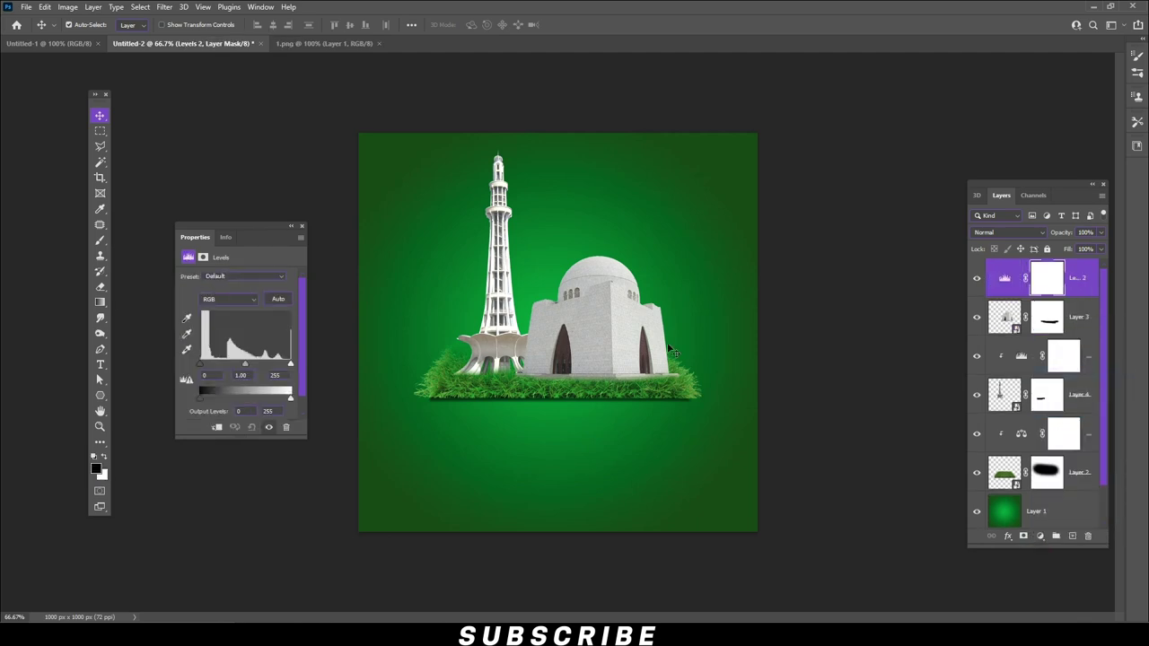
{"action": "left_click", "coordinate": [217, 427]}
{"action": "left_click_drag", "start_coordinate": [290, 363], "coordinate": [272, 364]}
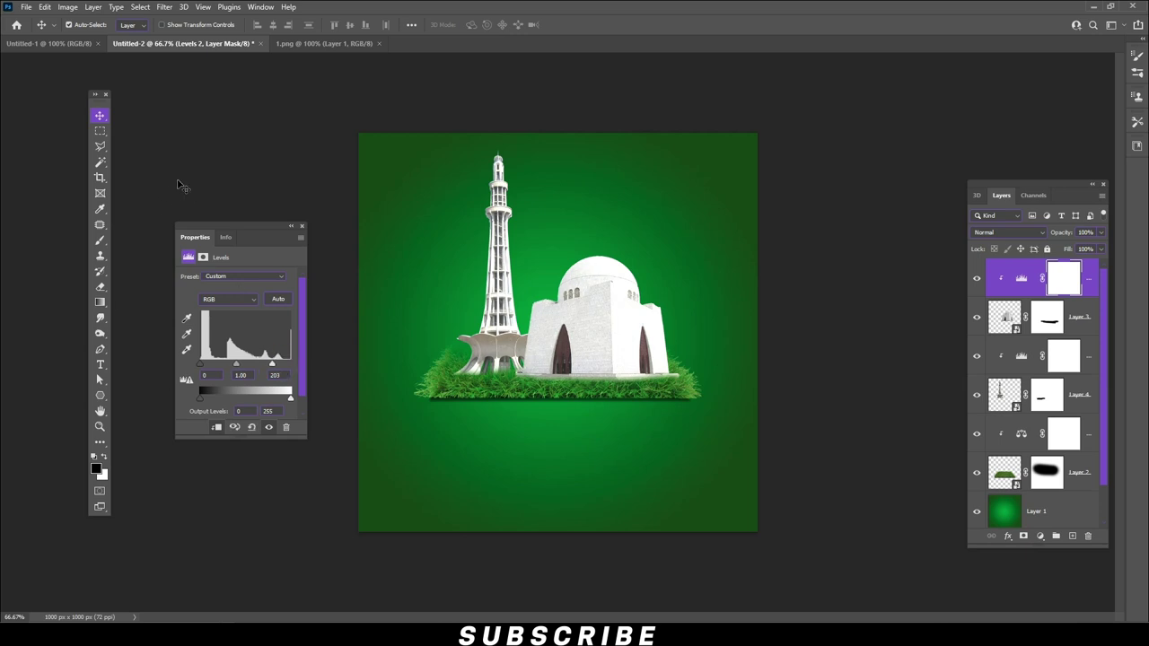
Close 1.png and move the tower, mausoleum and grass layers slightly down
{"action": "left_click", "coordinate": [379, 43]}
{"action": "left_click", "coordinate": [529, 341]}
{"action": "left_click", "coordinate": [538, 377], "text": "shift"}
{"action": "left_click", "coordinate": [565, 400], "text": "shift"}
{"action": "left_click_drag", "start_coordinate": [616, 395], "coordinate": [607, 415]}
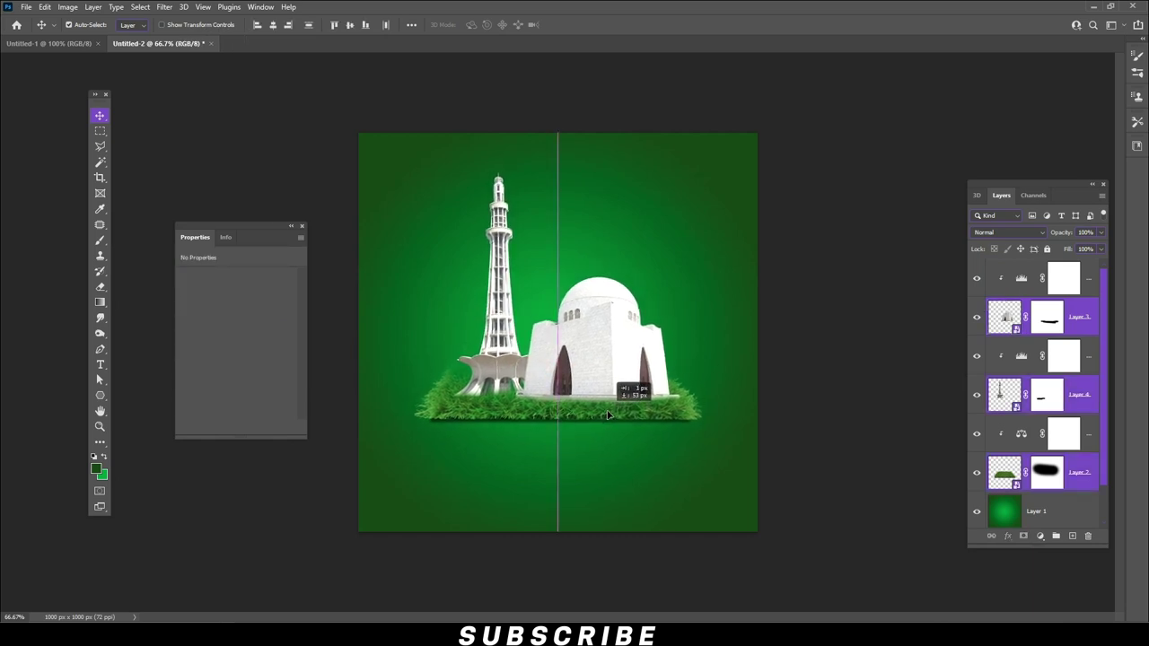
{"action": "left_click_drag", "start_coordinate": [607, 415], "coordinate": [607, 414]}
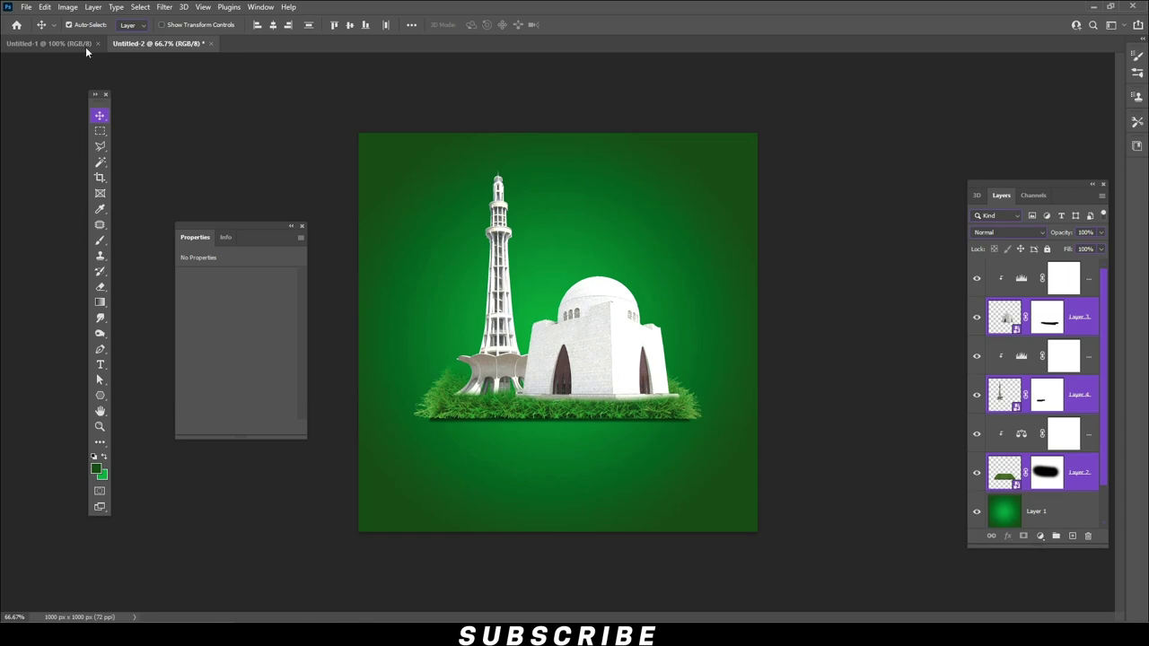
{"action": "left_click", "coordinate": [26, 7]}
Open 4.png and bring its flag into the poster as Layer 5 over the monuments
{"action": "left_click", "coordinate": [39, 28]}
{"action": "double_click", "coordinate": [295, 115]}
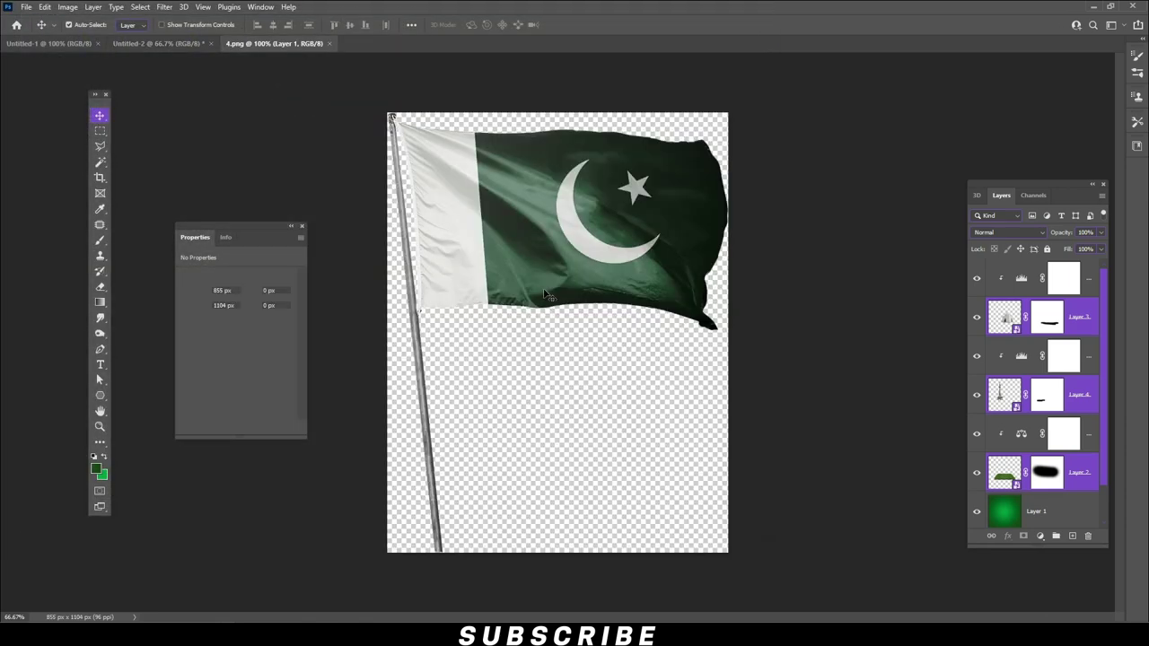
{"action": "left_click_drag", "start_coordinate": [599, 228], "coordinate": [557, 229]}
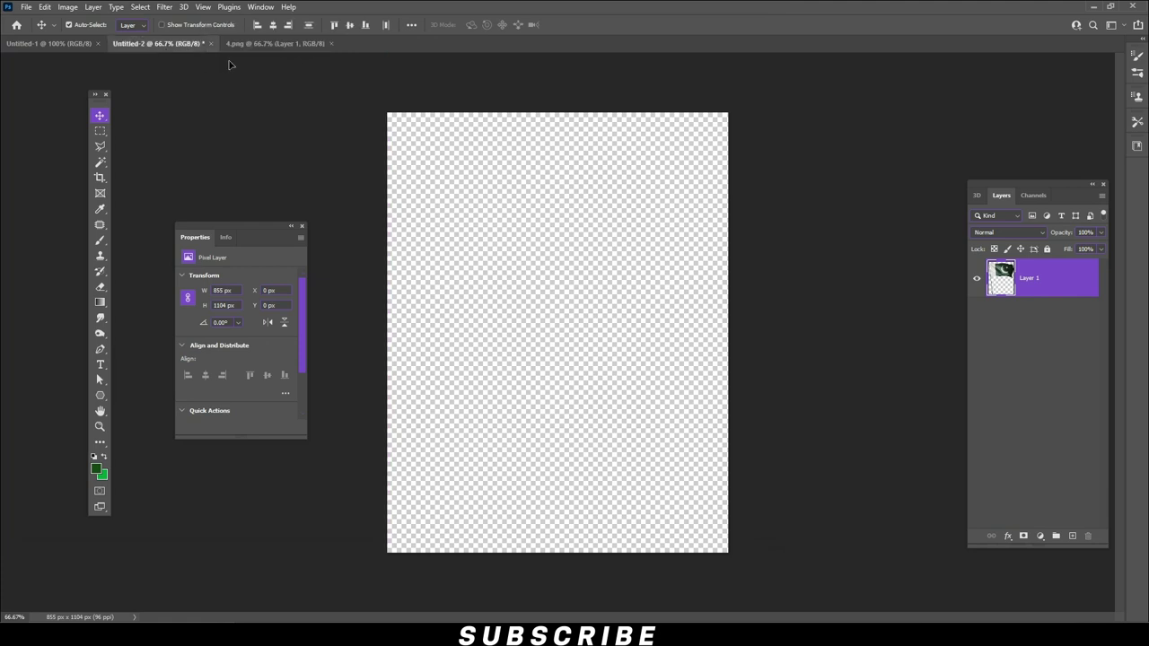
{"action": "mouse_move", "coordinate": [1086, 313]}
{"action": "left_mouse_down"}
{"action": "mouse_move", "coordinate": [1088, 274]}
{"action": "mouse_move", "coordinate": [1089, 386]}
{"action": "mouse_move", "coordinate": [1067, 371]}
{"action": "left_mouse_up"}
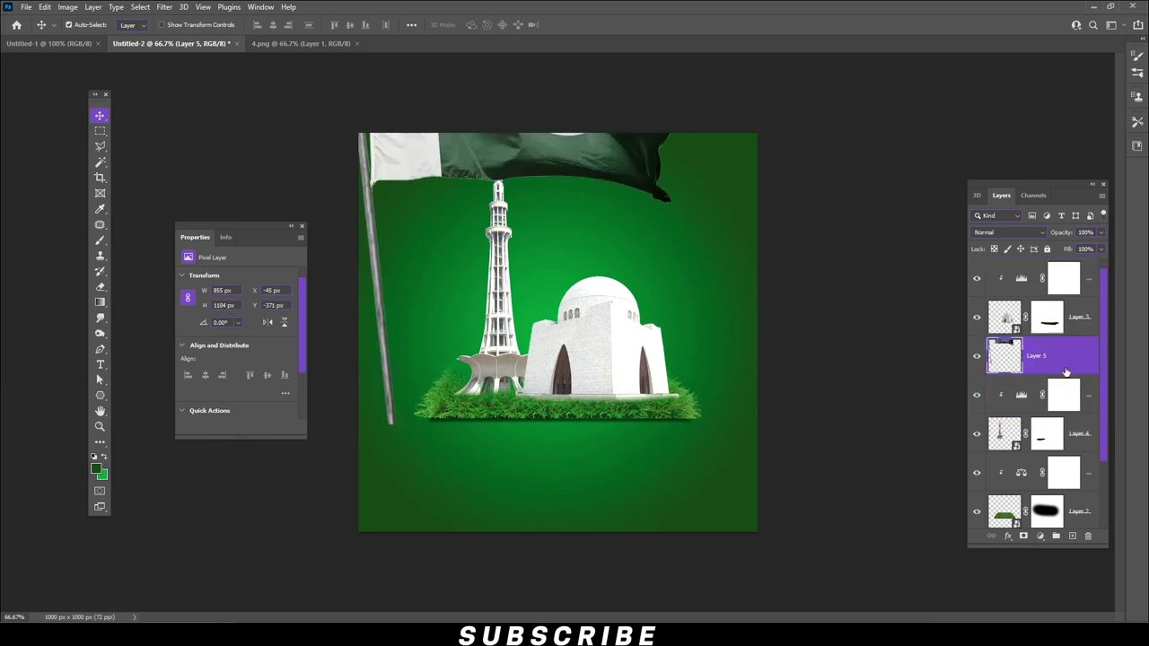
{"action": "left_click_drag", "start_coordinate": [557, 159], "coordinate": [587, 291]}
Convert the flag's Layer 5 into a smart object
{"action": "right_click", "coordinate": [1005, 355]}
{"action": "left_click", "coordinate": [1009, 284]}
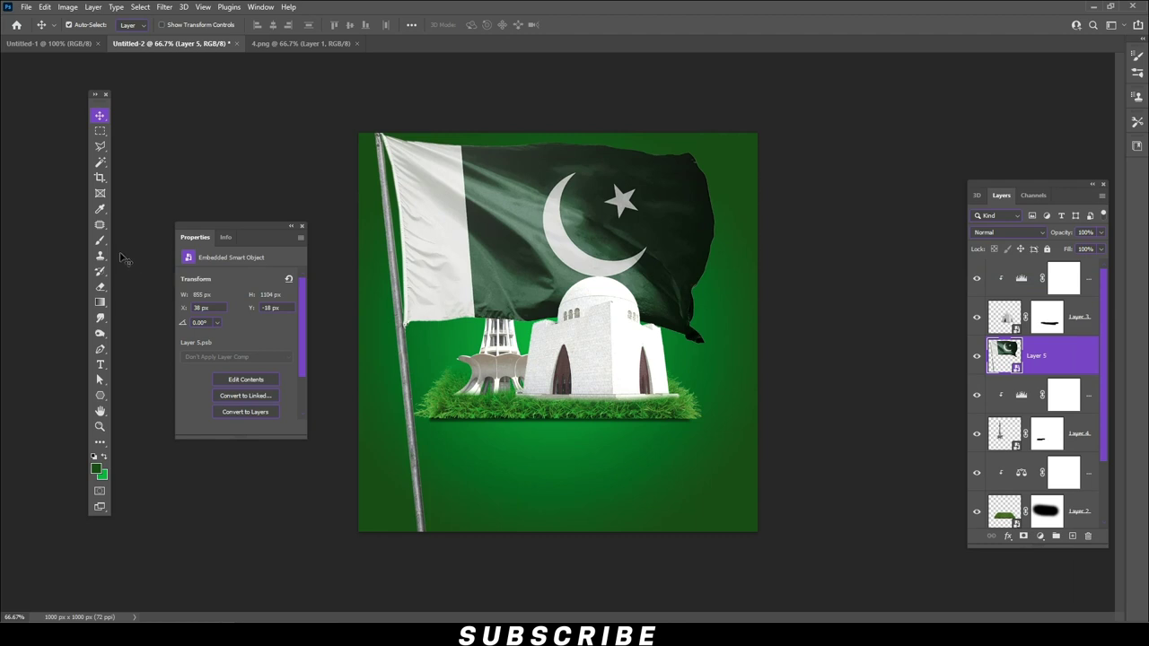
{"action": "left_click", "coordinate": [45, 7]}
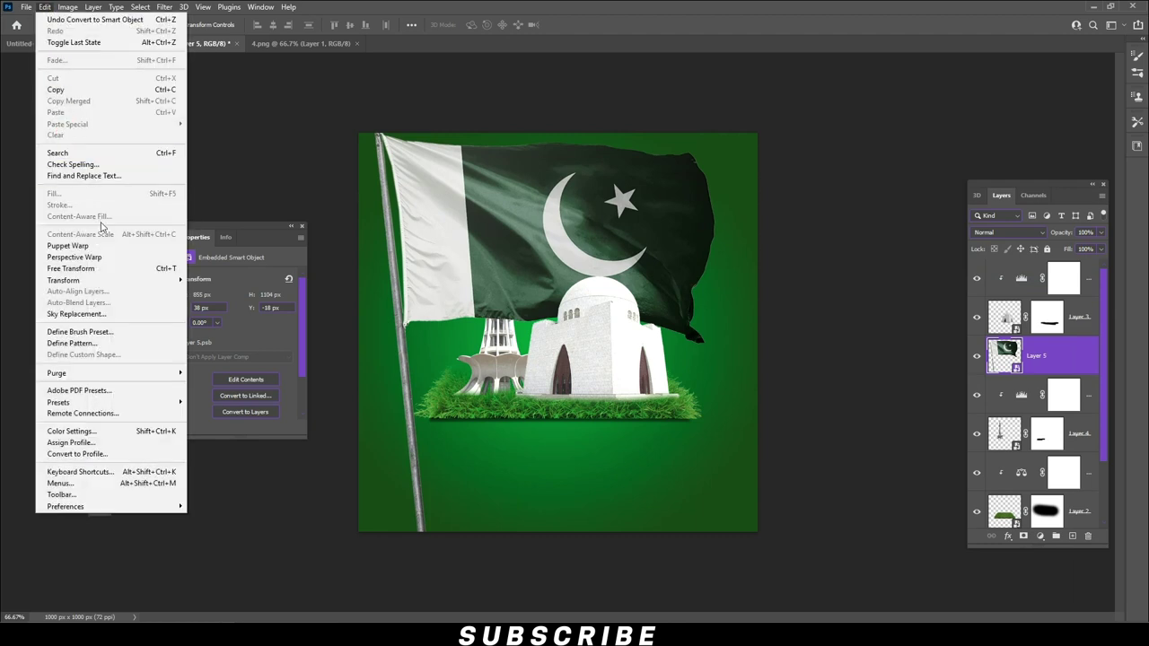
Scale the flag down to about three quarters and place it on the monuments
{"action": "left_click", "coordinate": [211, 296]}
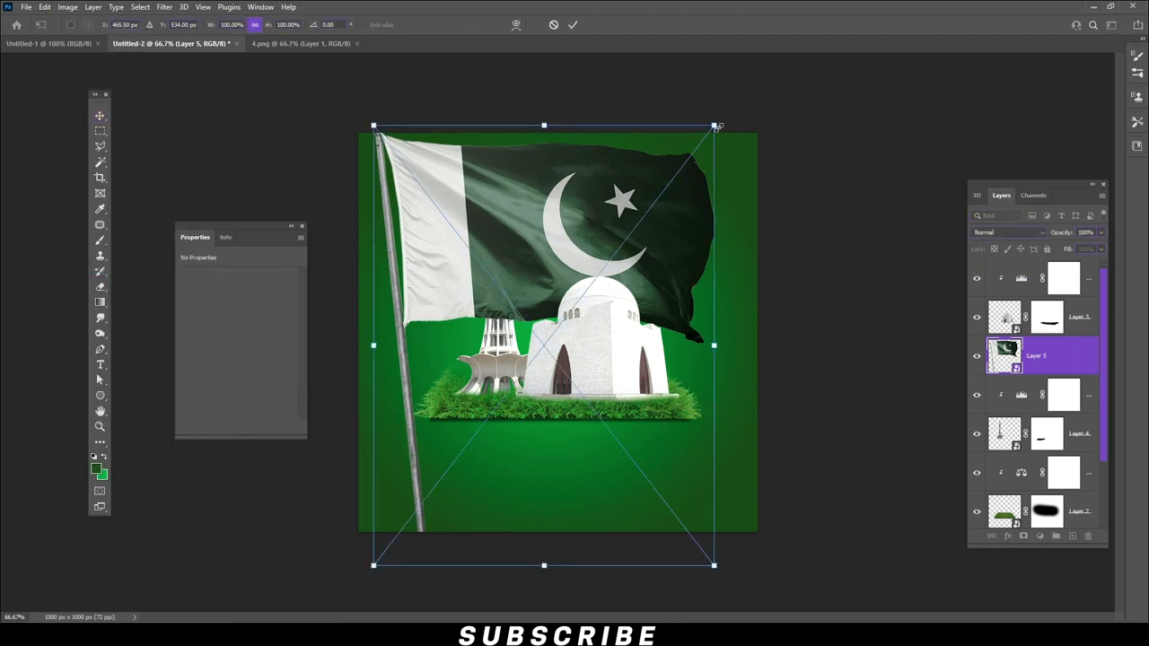
{"action": "left_click_drag", "start_coordinate": [715, 127], "coordinate": [628, 235]}
{"action": "left_click_drag", "start_coordinate": [500, 319], "coordinate": [564, 271]}
{"action": "key", "text": "Return"}
Add a layer mask to the flag and brush out the flagpole
{"action": "left_click", "coordinate": [99, 239]}
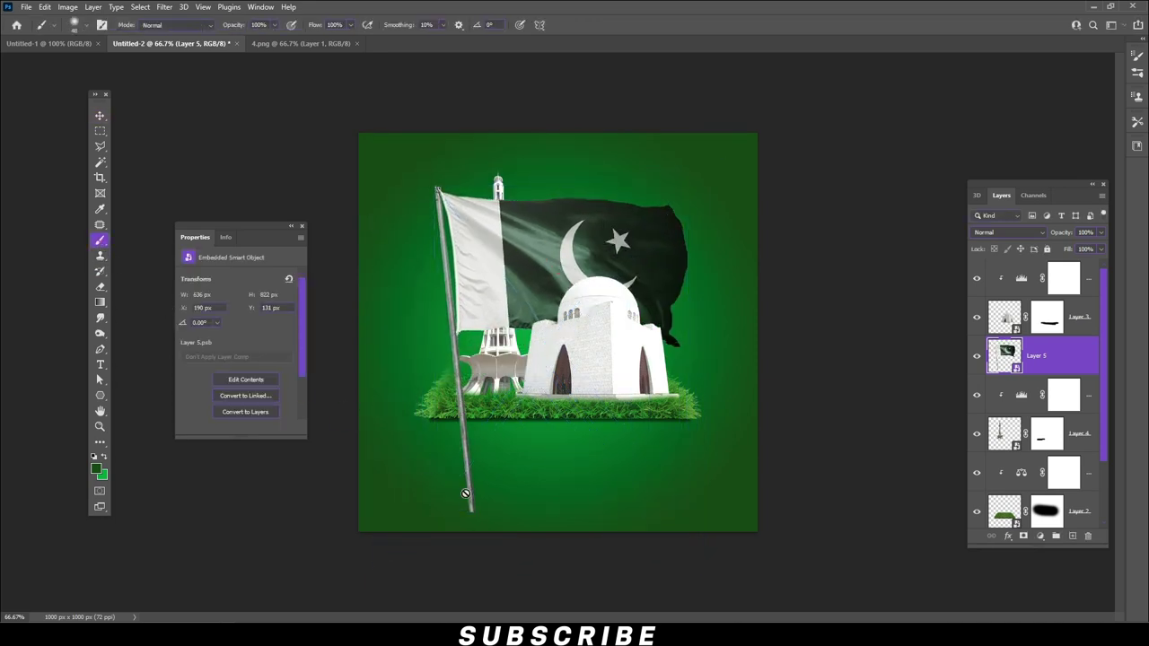
{"action": "left_click", "coordinate": [1024, 538]}
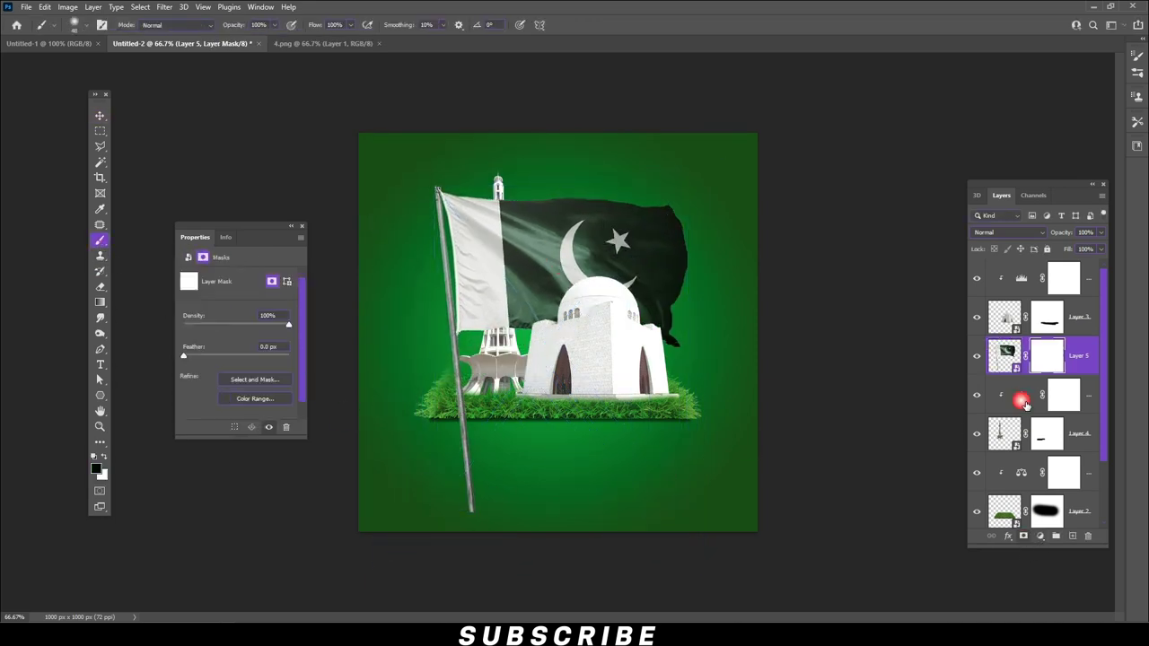
{"action": "left_click", "coordinate": [86, 29]}
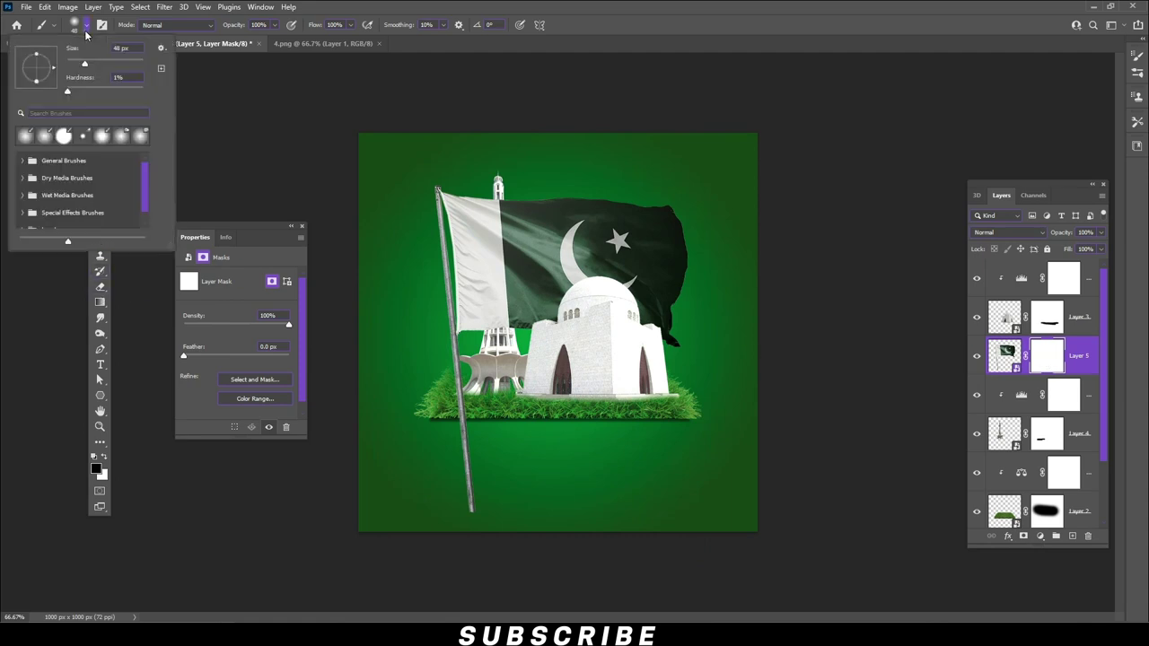
{"action": "left_click_drag", "start_coordinate": [102, 64], "coordinate": [105, 64]}
{"action": "left_click", "coordinate": [660, 90]}
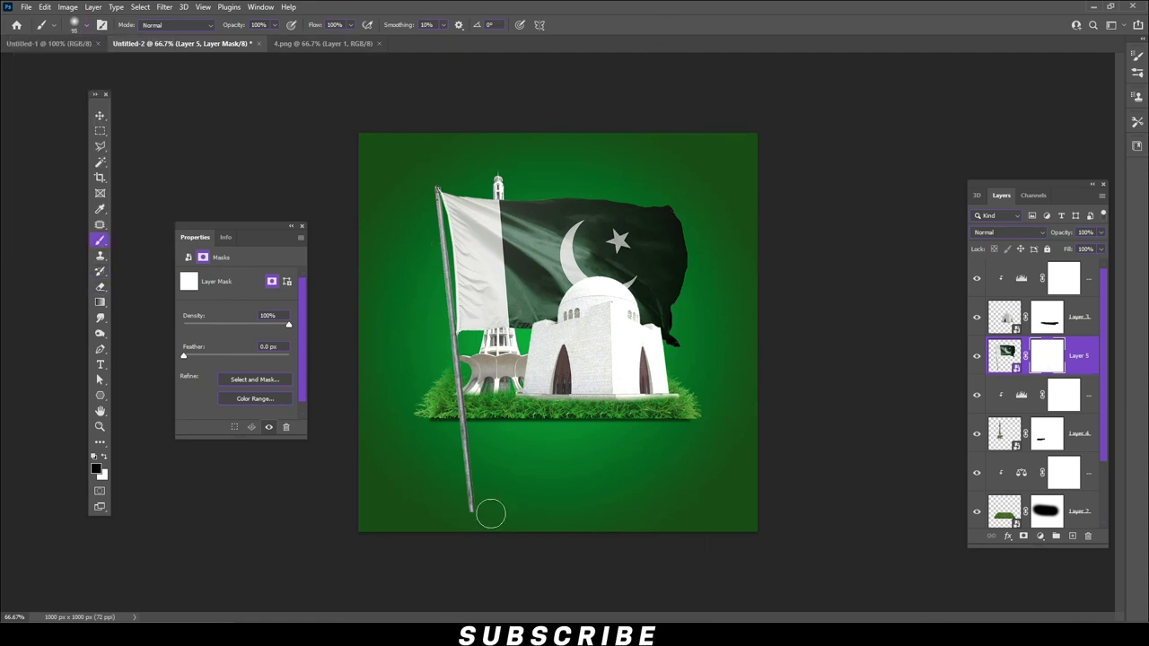
{"action": "mouse_move", "coordinate": [489, 512]}
{"action": "left_mouse_down"}
{"action": "mouse_move", "coordinate": [482, 398]}
{"action": "mouse_move", "coordinate": [493, 373]}
{"action": "left_mouse_up"}
{"action": "left_click", "coordinate": [386, 257]}
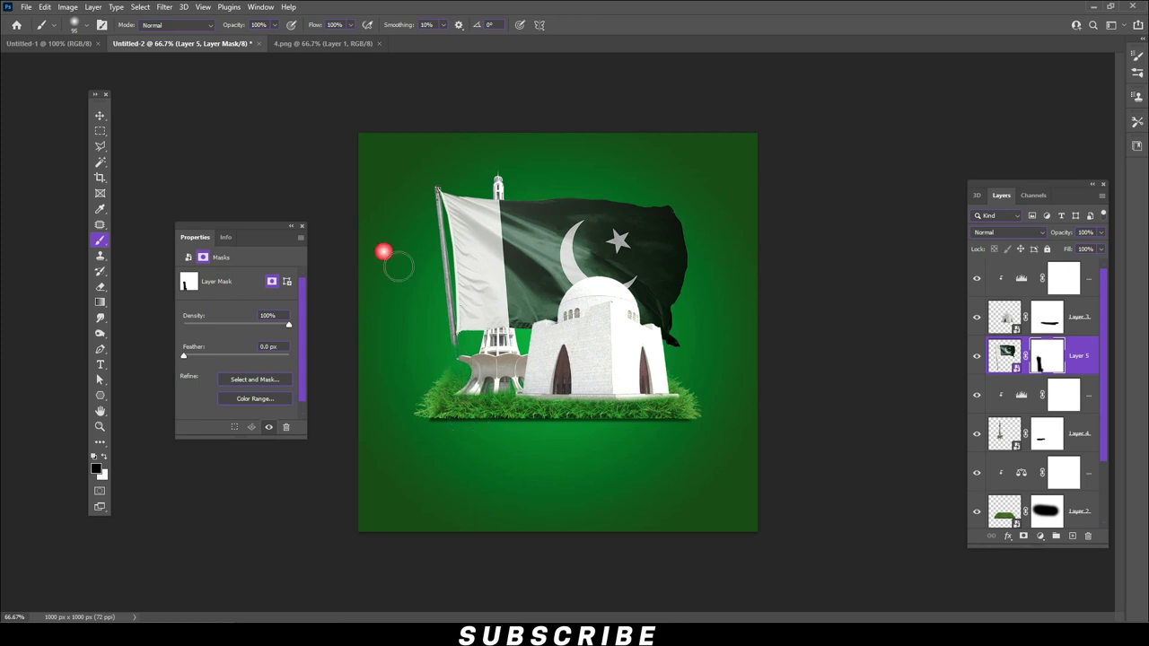
{"action": "left_click", "coordinate": [81, 24]}
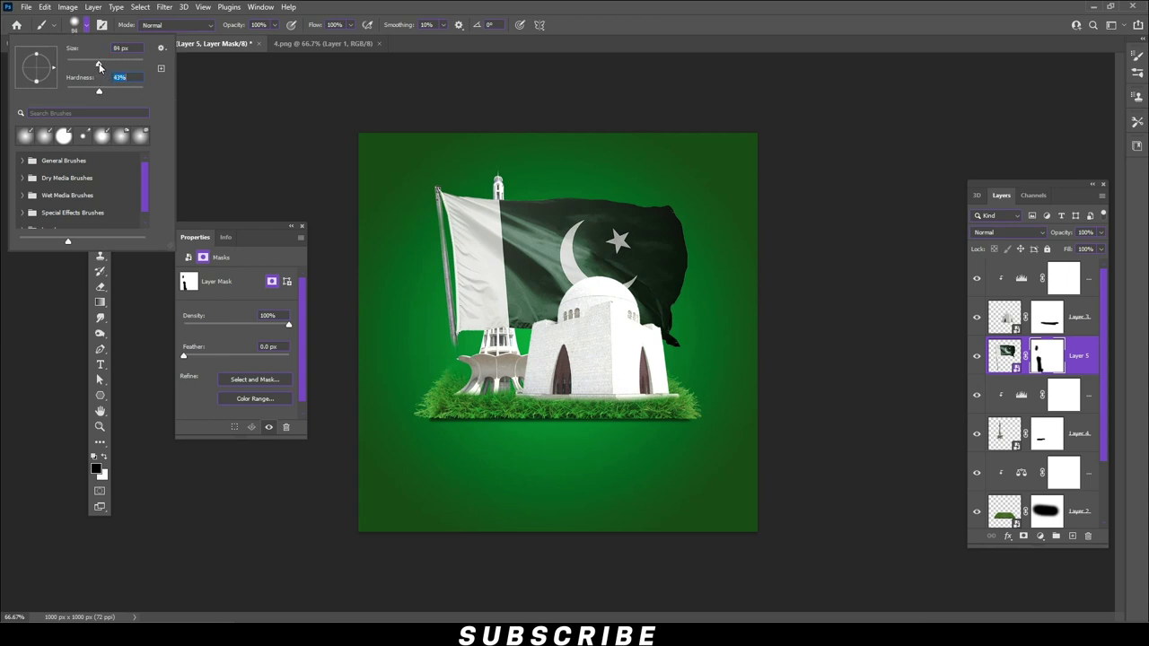
{"action": "key", "text": "Return"}
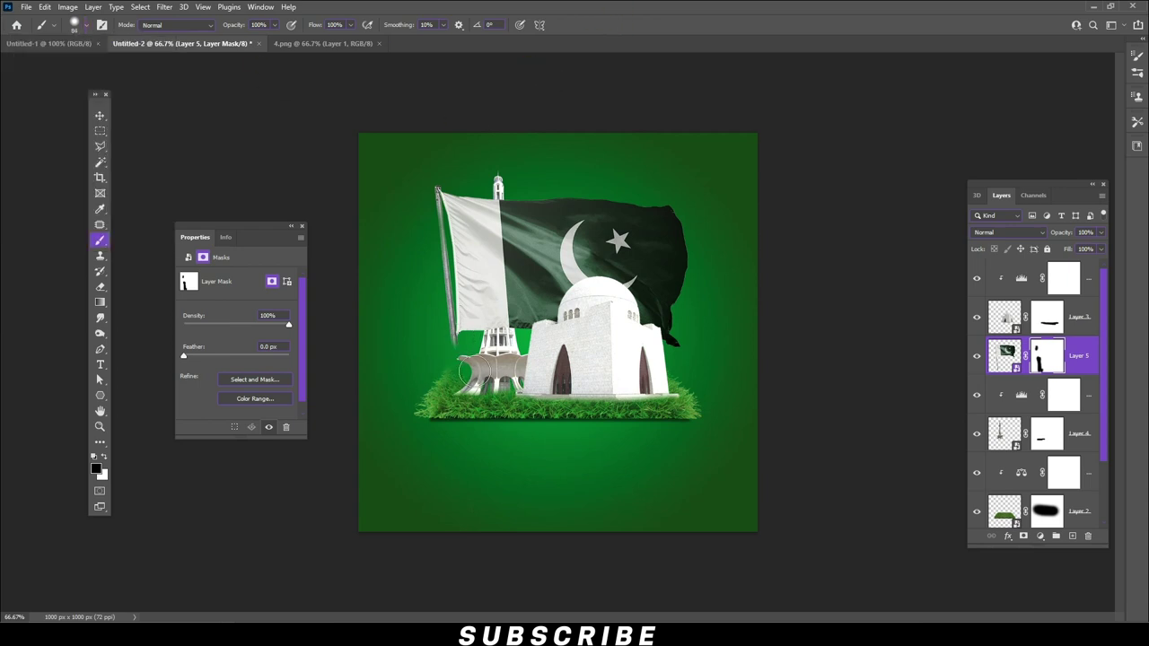
{"action": "left_click_drag", "start_coordinate": [459, 365], "coordinate": [440, 237]}
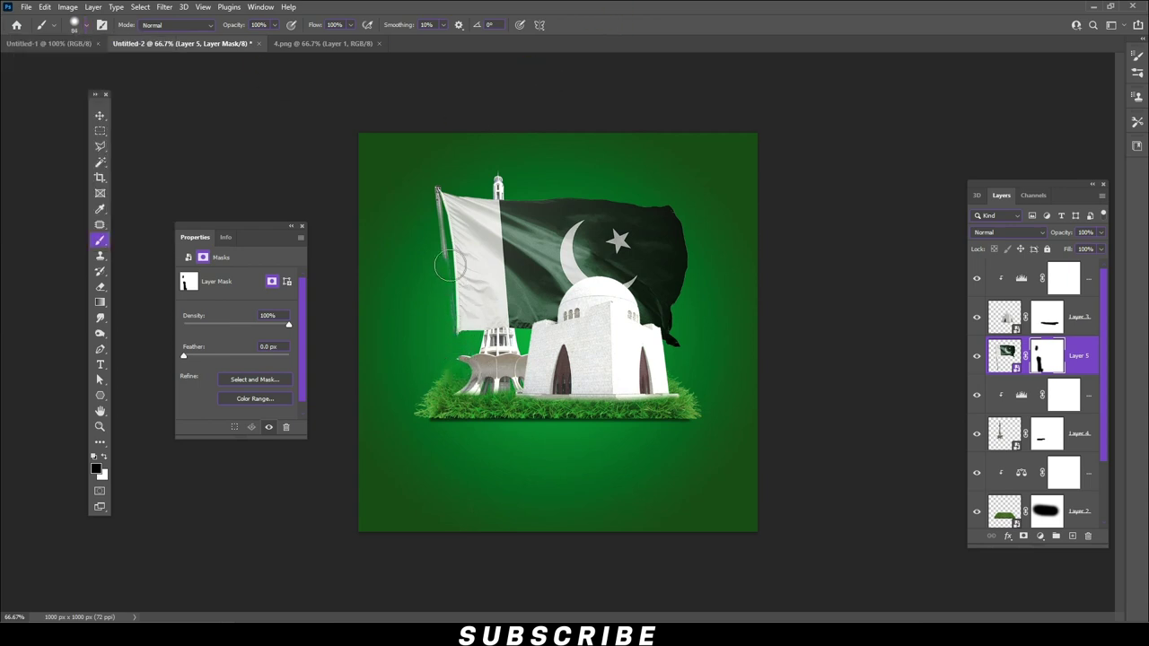
{"action": "left_click_drag", "start_coordinate": [440, 237], "coordinate": [454, 314]}
Move the flag up and right to the top of the tower
{"action": "key", "text": "v"}
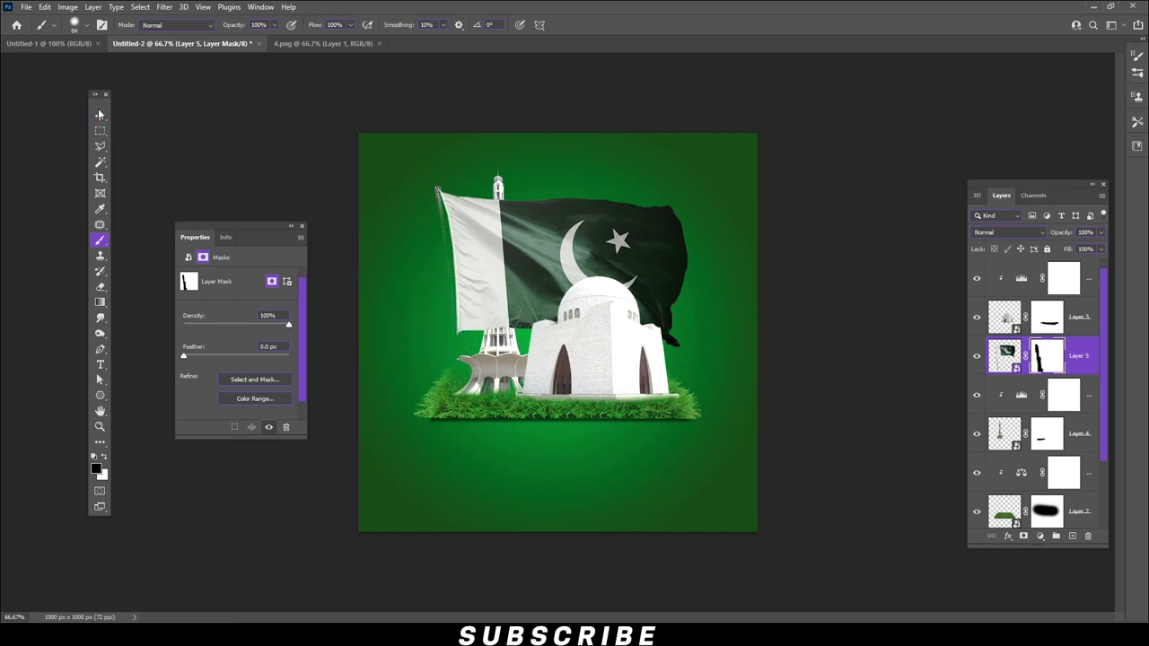
{"action": "left_click", "coordinate": [465, 236]}
{"action": "left_click_drag", "start_coordinate": [467, 237], "coordinate": [515, 214]}
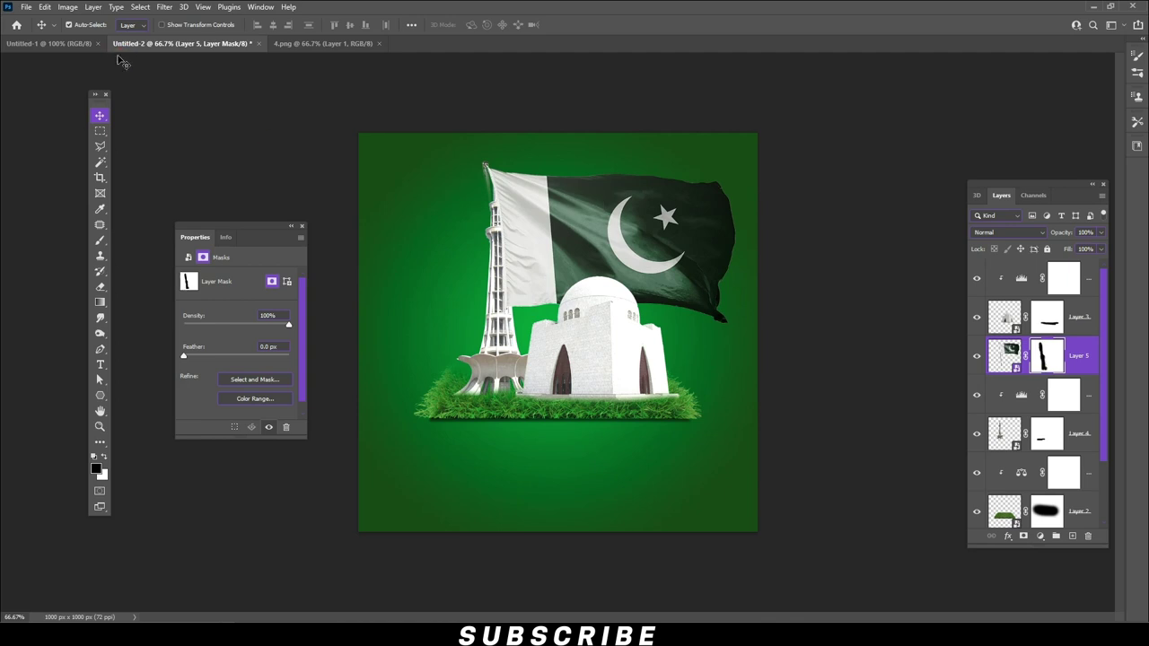
{"action": "left_click", "coordinate": [44, 7]}
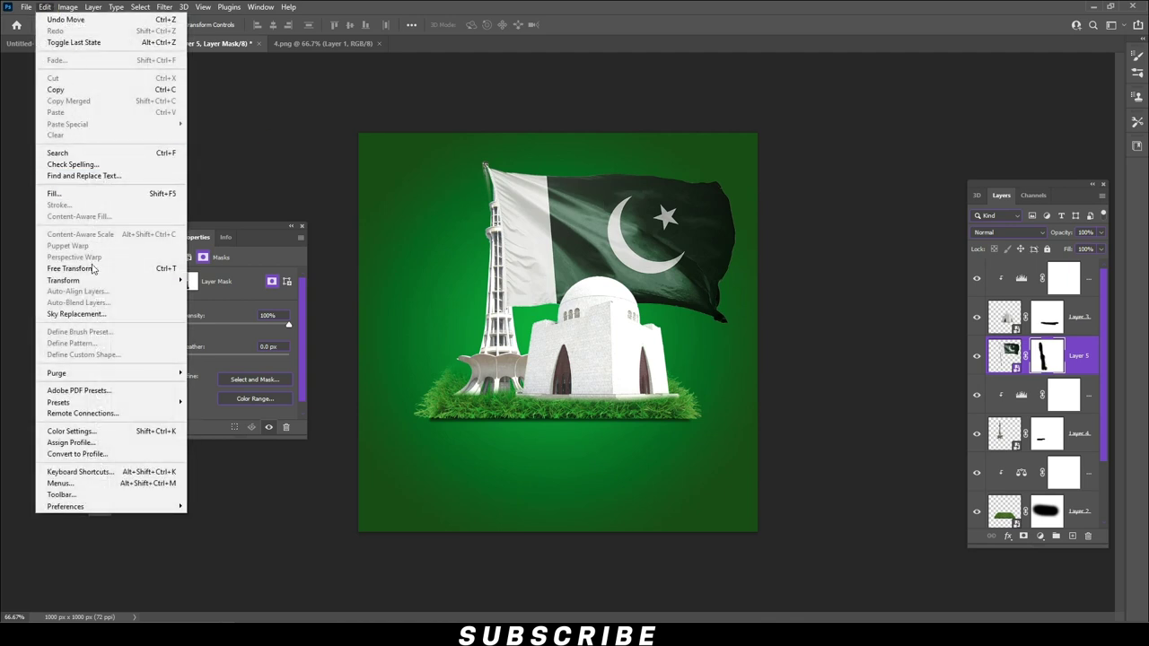
Shrink the flag to about half size and place it at the tower's top
{"action": "left_click", "coordinate": [92, 269]}
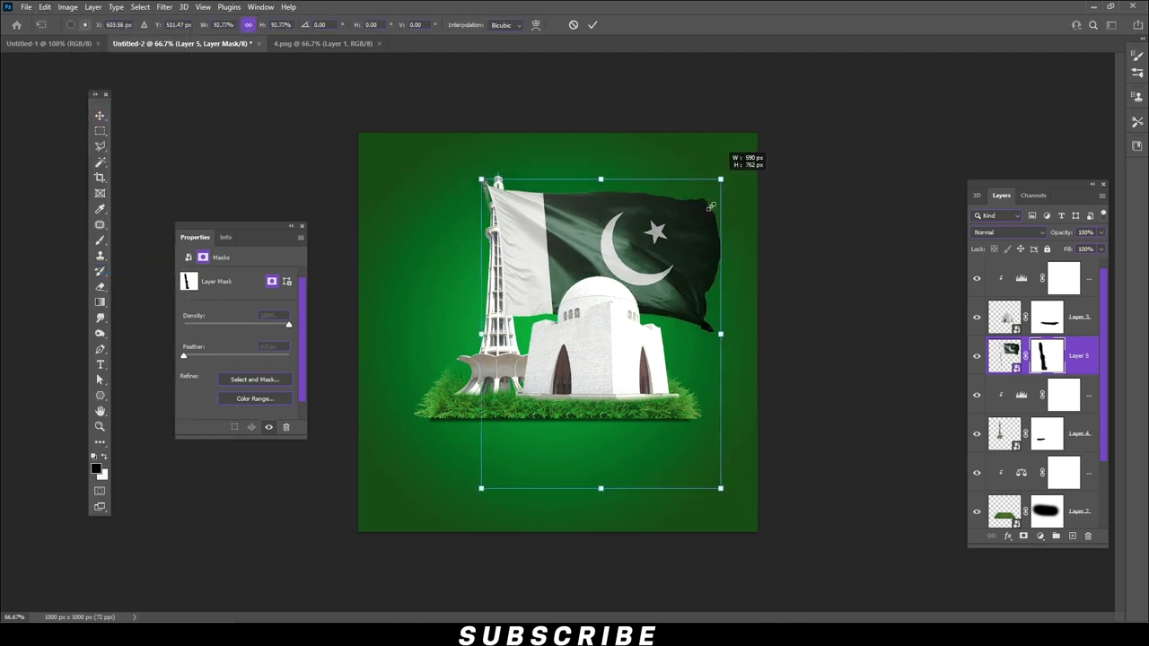
{"action": "left_click_drag", "start_coordinate": [738, 163], "coordinate": [646, 280]}
{"action": "left_click_drag", "start_coordinate": [534, 319], "coordinate": [538, 216]}
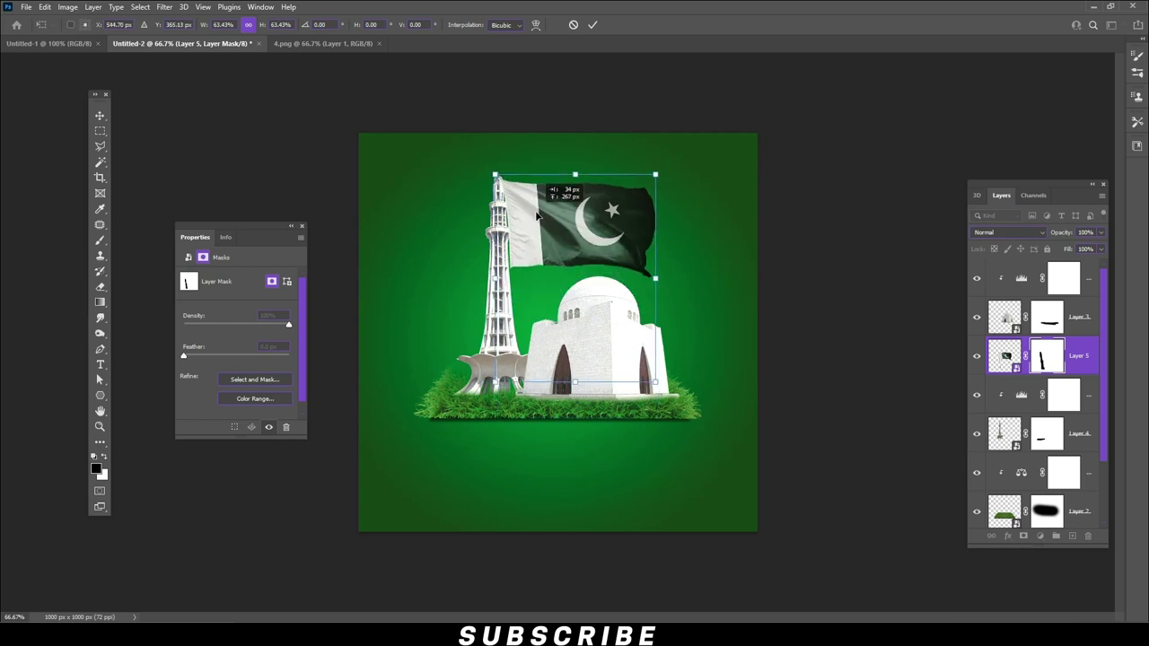
{"action": "left_click_drag", "start_coordinate": [658, 177], "coordinate": [630, 174]}
{"action": "mouse_move", "coordinate": [551, 238]}
{"action": "left_mouse_down"}
{"action": "mouse_move", "coordinate": [557, 218]}
{"action": "mouse_move", "coordinate": [544, 233]}
{"action": "left_mouse_up"}
{"action": "key", "text": "Return"}
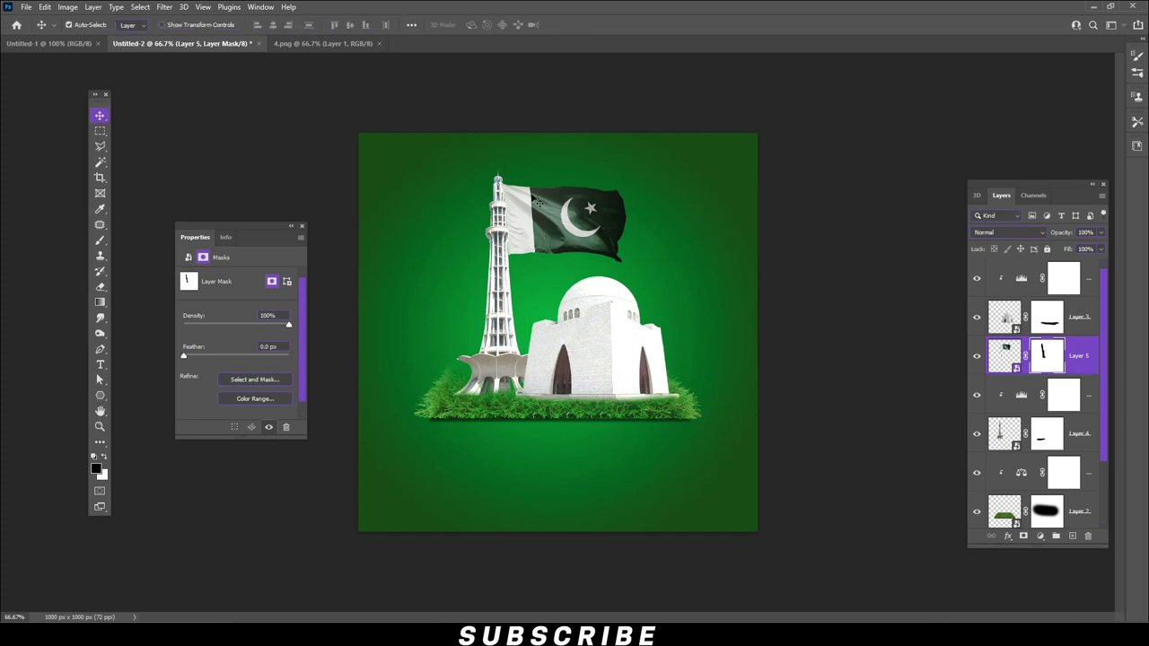
{"action": "left_click_drag", "start_coordinate": [526, 202], "coordinate": [529, 200]}
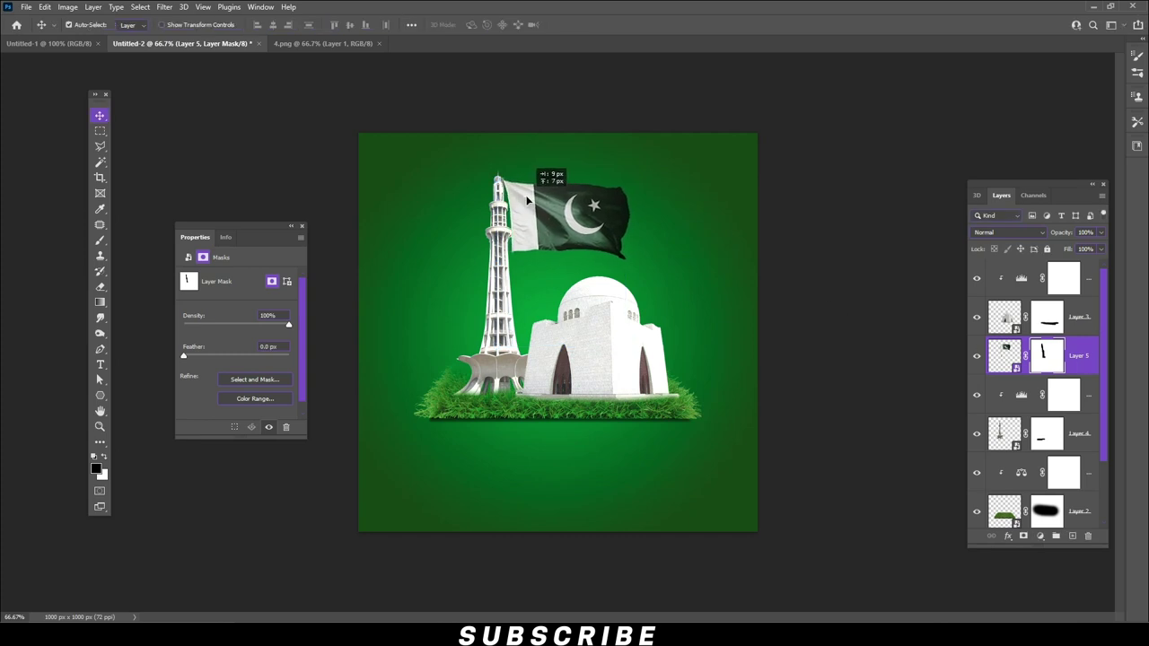
Move Layer 5 below the tower layer and fine-tune the flag and mausoleum positions
{"action": "left_click_drag", "start_coordinate": [1094, 363], "coordinate": [1095, 453]}
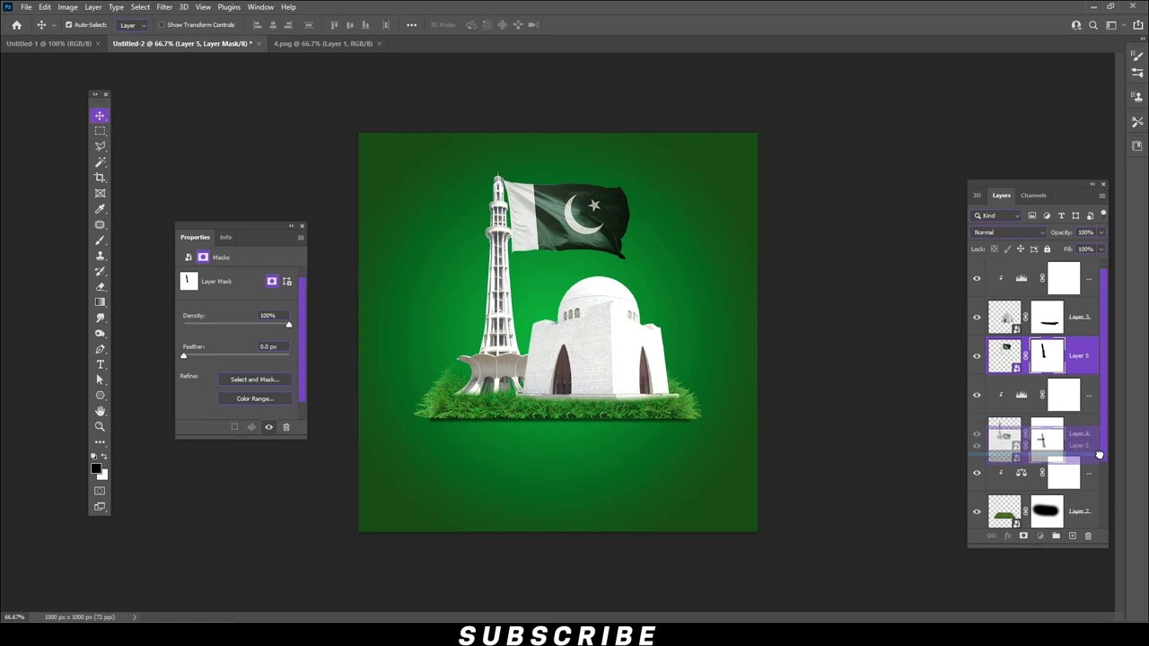
{"action": "left_click_drag", "start_coordinate": [552, 220], "coordinate": [543, 224]}
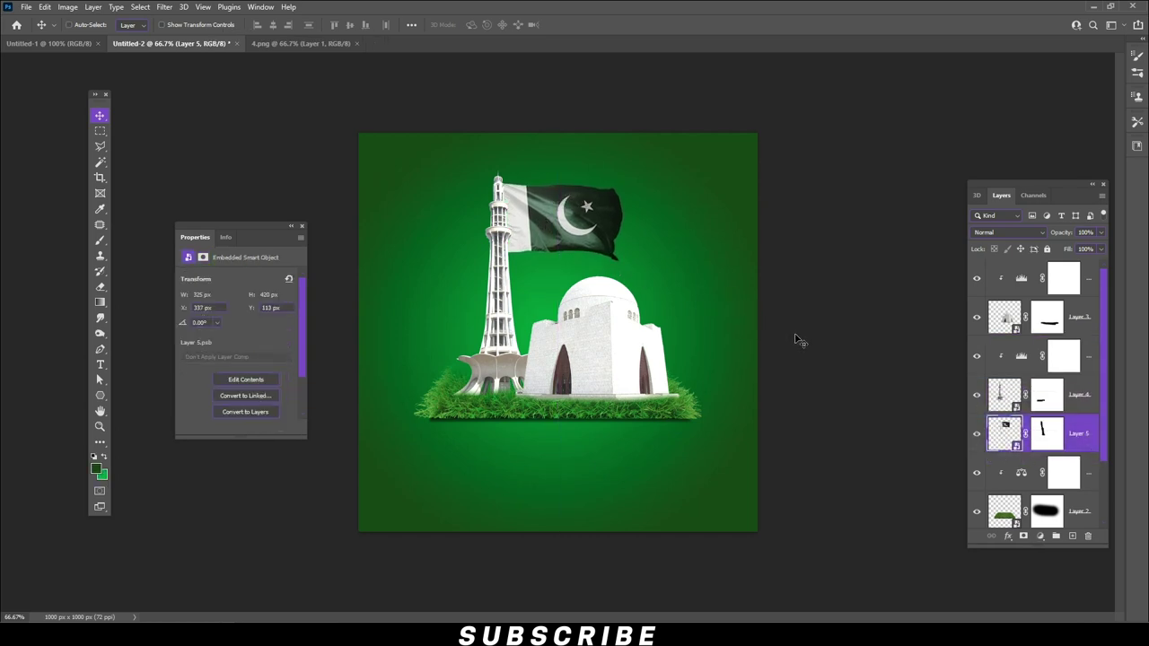
{"action": "left_click_drag", "start_coordinate": [630, 359], "coordinate": [615, 360]}
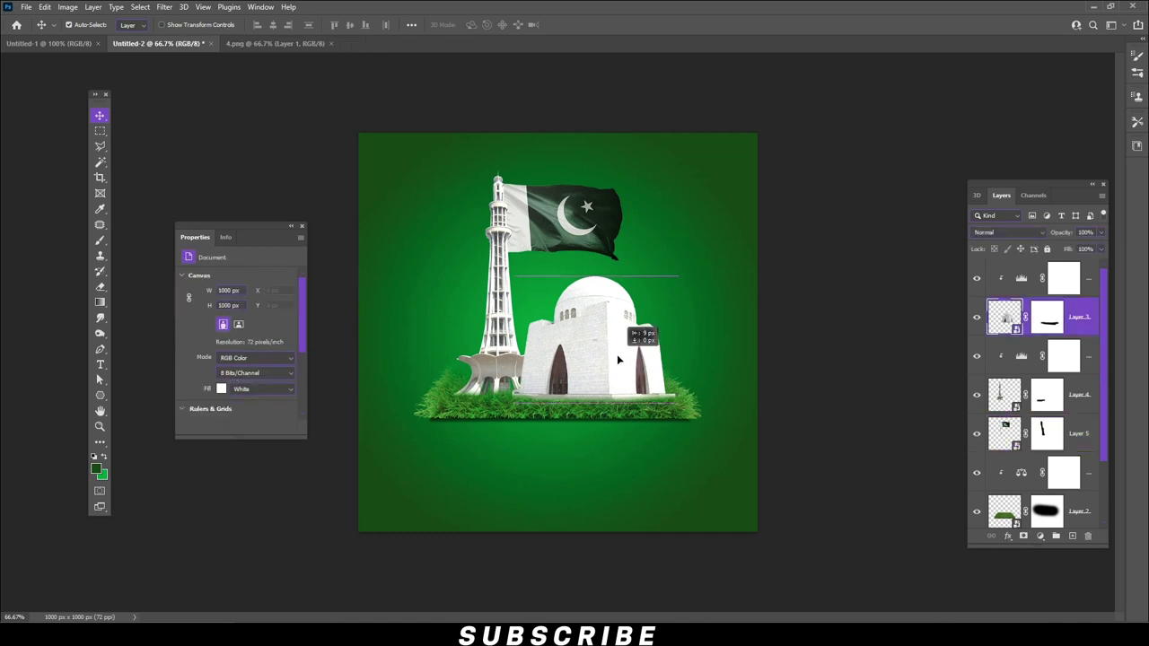
Narrow the grass base from both sides to about 618 px and shorten it slightly
{"action": "left_click", "coordinate": [744, 403]}
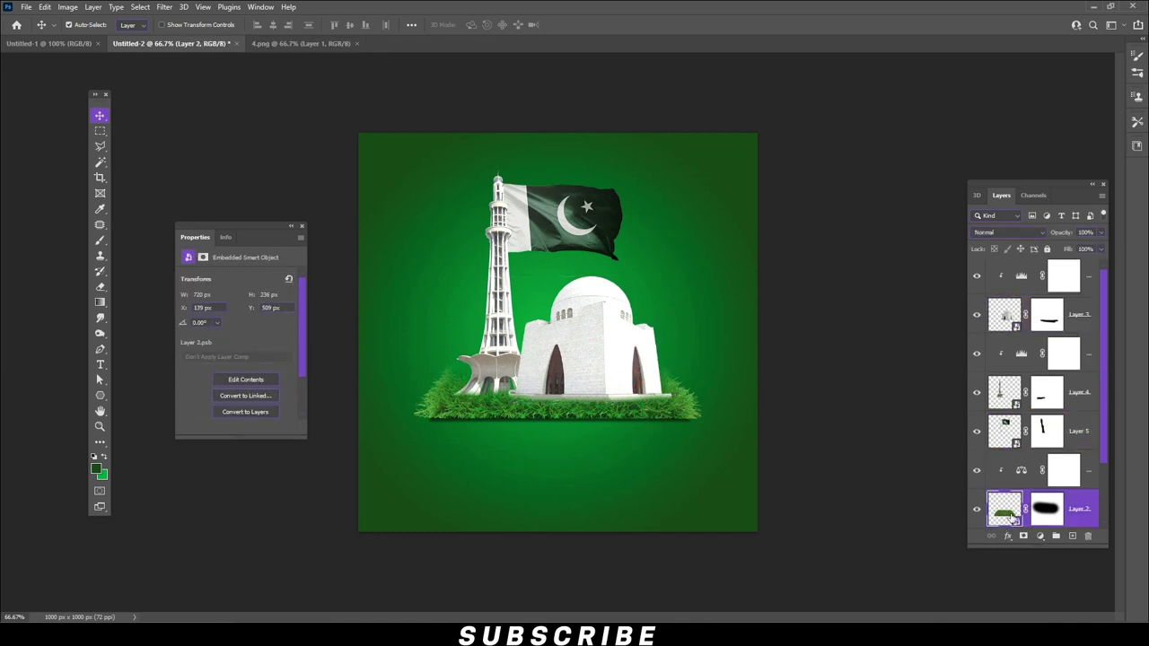
{"action": "left_click", "coordinate": [44, 6]}
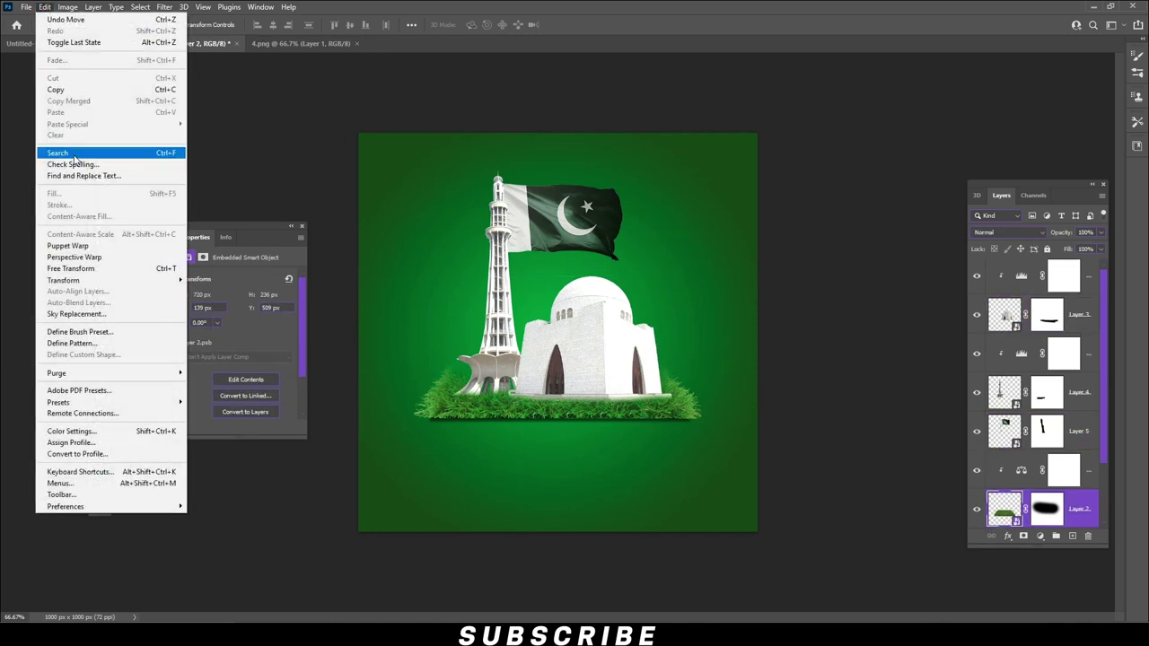
{"action": "left_click", "coordinate": [99, 268]}
{"action": "left_click_drag", "start_coordinate": [709, 392], "coordinate": [688, 391]}
{"action": "left_click_drag", "start_coordinate": [558, 430], "coordinate": [561, 426]}
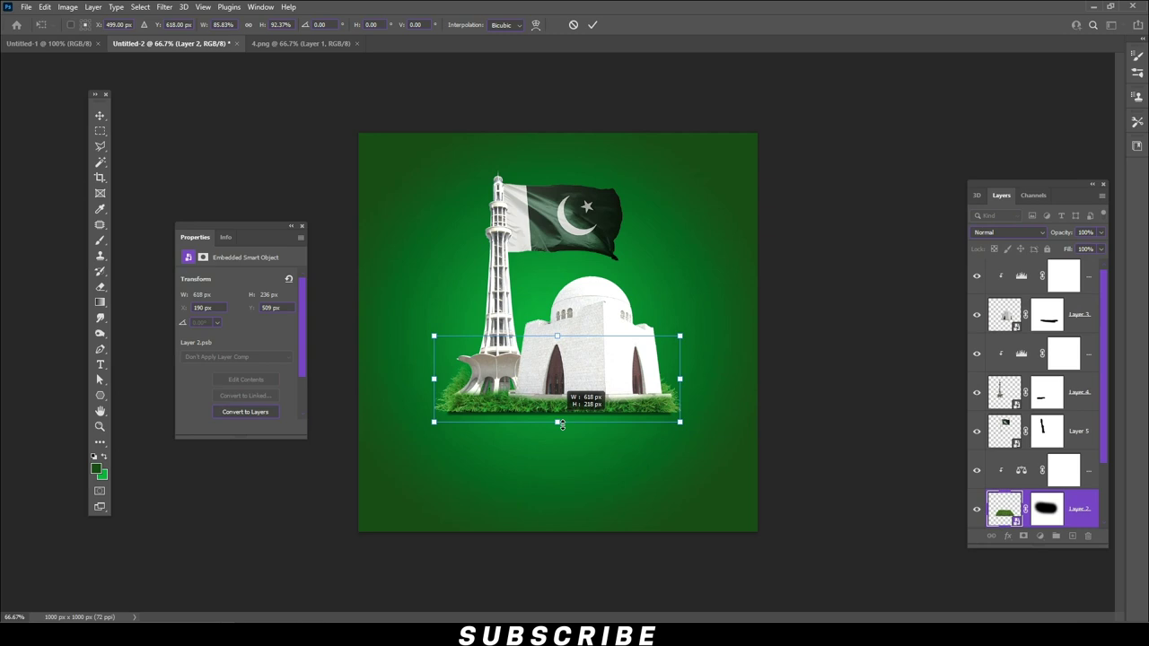
{"action": "key", "text": "Return"}
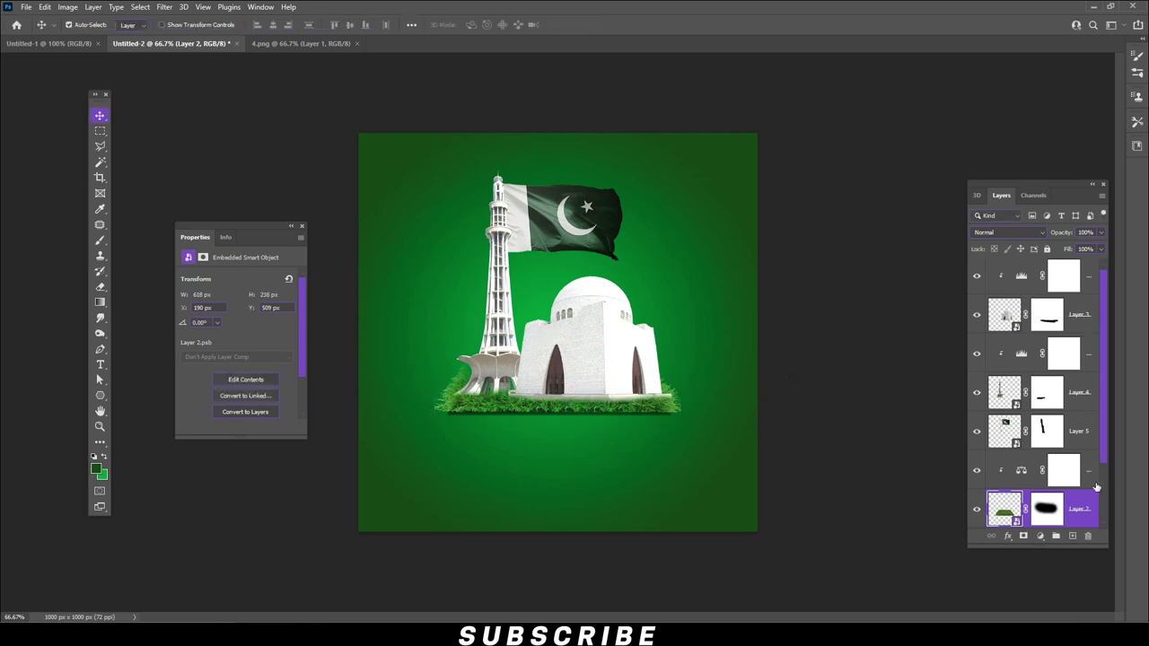
{"action": "scroll", "coordinate": [1087, 486], "scroll_direction": "up", "scroll_amount": 1}
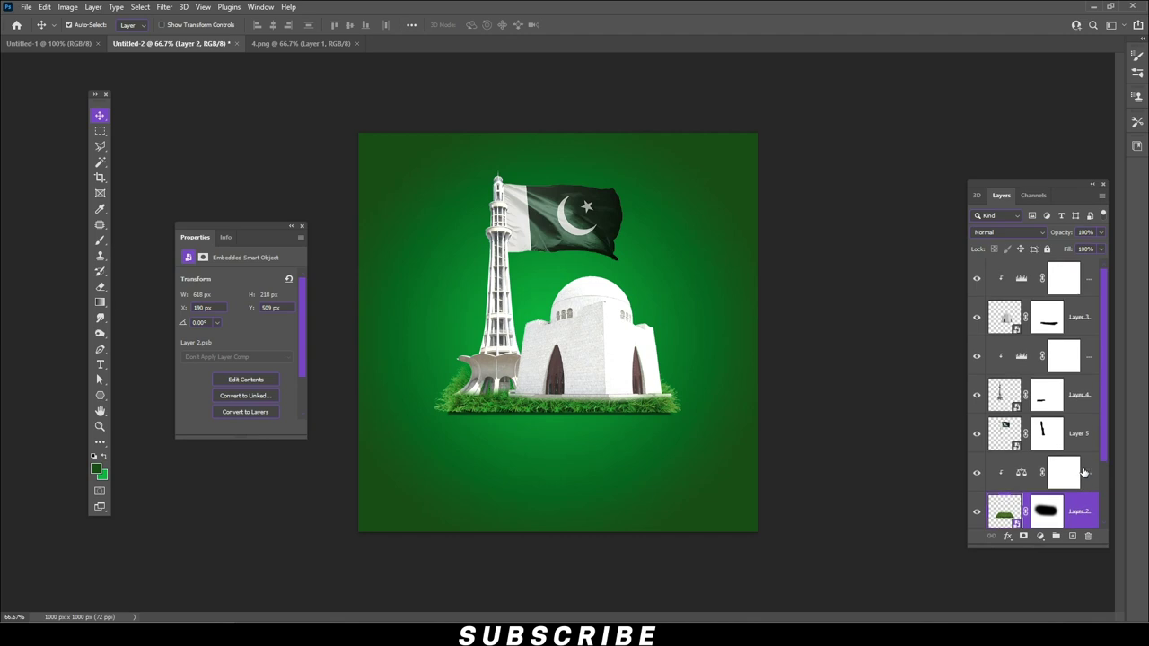
{"action": "left_click", "coordinate": [1096, 284], "text": "shift"}
Group the monuments, flag and grass, scale the group to about 83%, and move it down
{"action": "key", "text": "ctrl+g"}
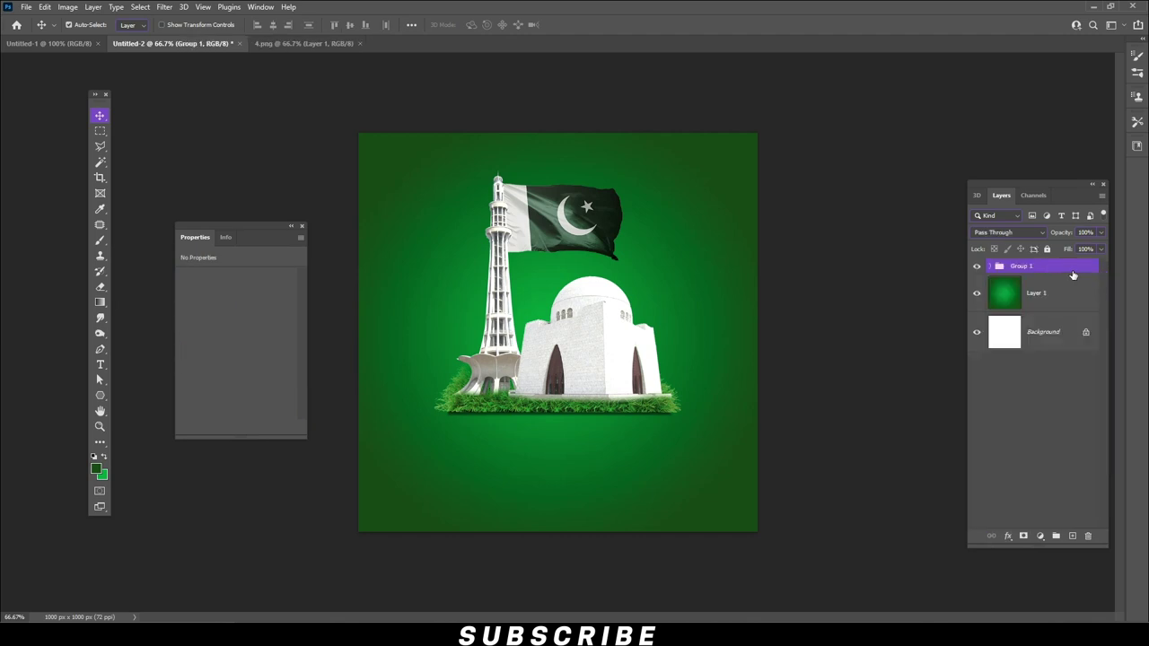
{"action": "key", "text": "ctrl+t"}
{"action": "left_click_drag", "start_coordinate": [684, 173], "coordinate": [663, 184]}
{"action": "left_click_drag", "start_coordinate": [568, 259], "coordinate": [575, 277]}
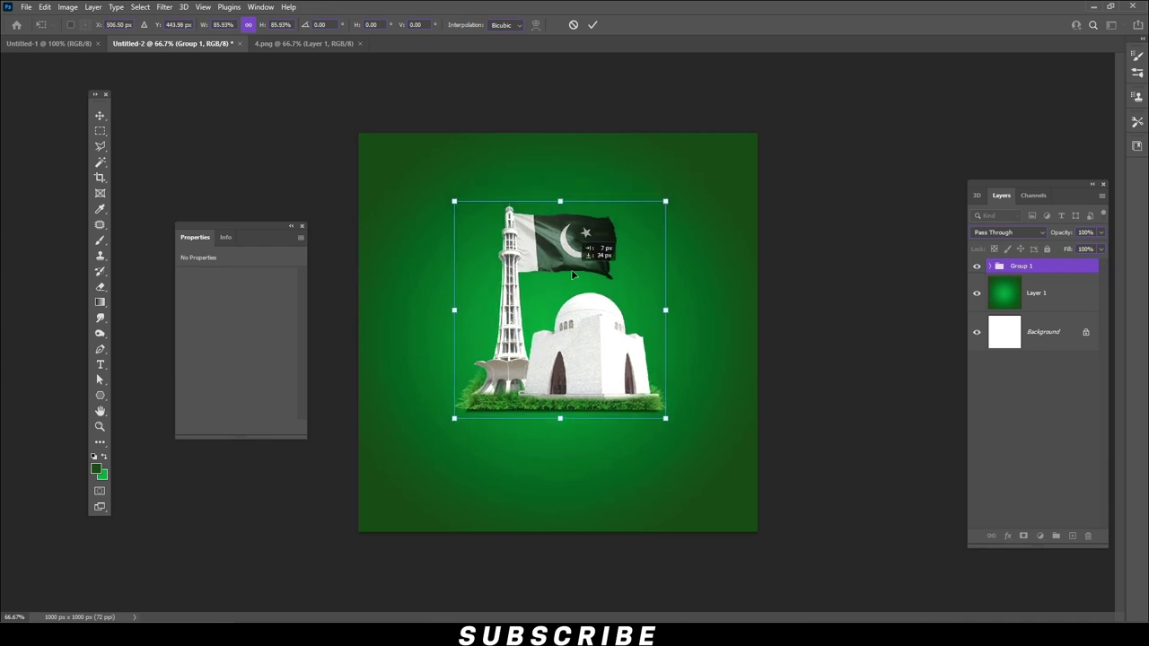
{"action": "left_click_drag", "start_coordinate": [667, 200], "coordinate": [662, 206]}
{"action": "double_click", "coordinate": [623, 239]}
{"action": "left_click", "coordinate": [555, 264]}
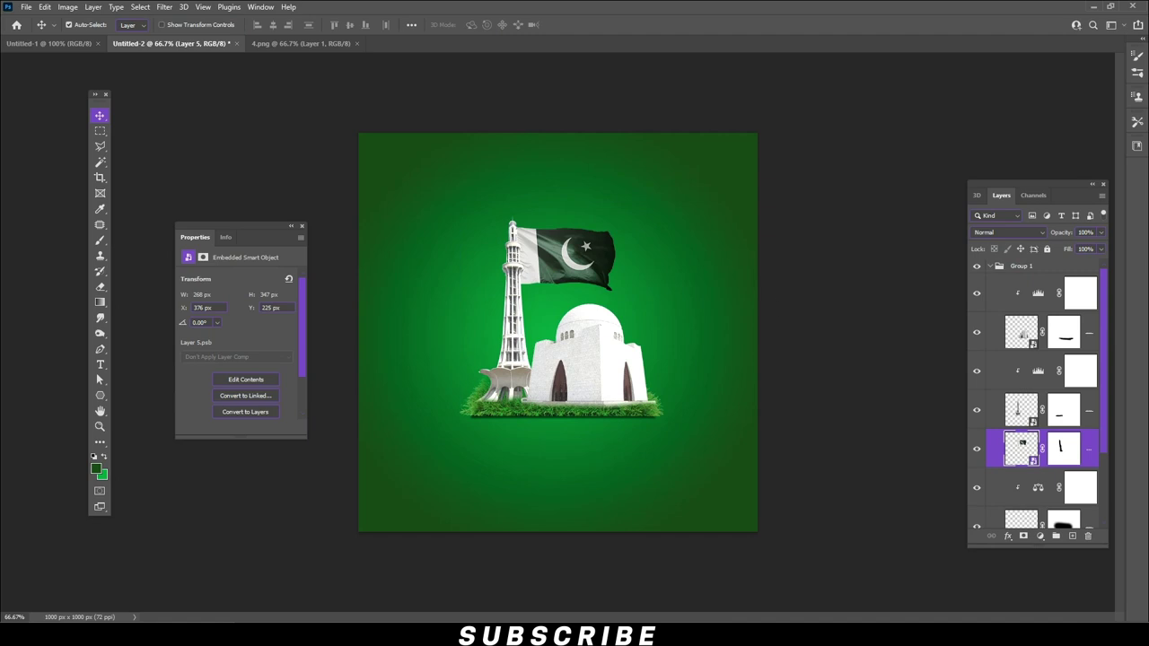
Add a Color Balance adjustment clipped to Layer 5 with Magenta–Green at +100
{"action": "left_click", "coordinate": [1039, 536]}
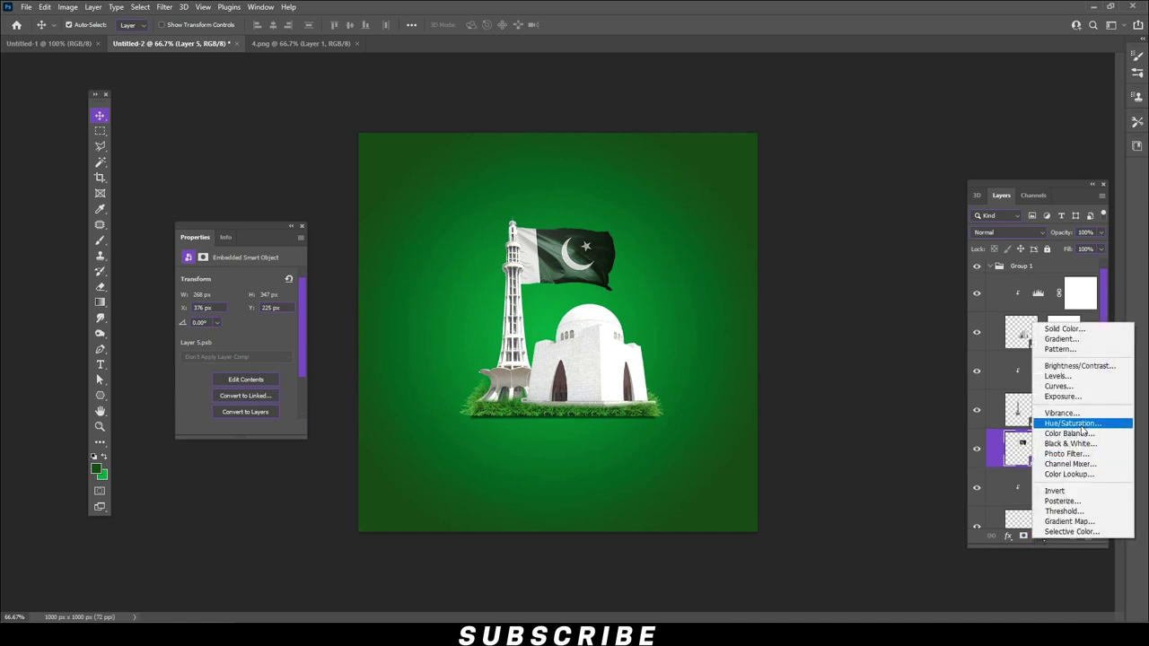
{"action": "left_click", "coordinate": [1078, 429]}
{"action": "left_click", "coordinate": [217, 428]}
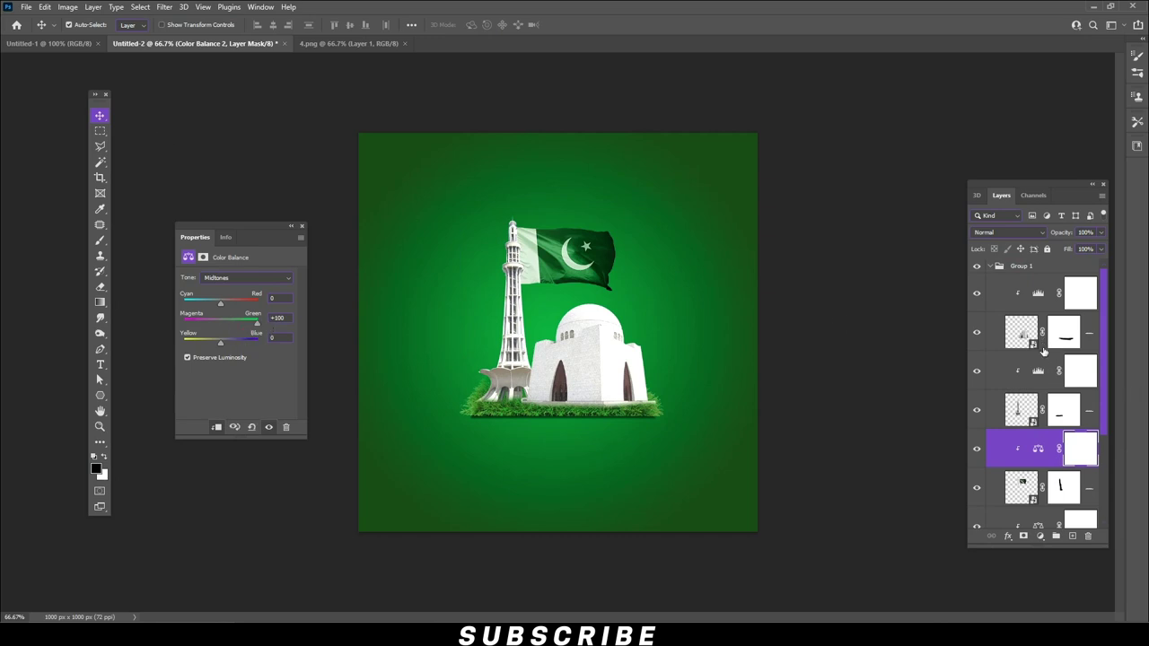
{"action": "scroll", "coordinate": [1043, 352], "scroll_direction": "down", "scroll_amount": 3}
{"action": "scroll", "coordinate": [1043, 359], "scroll_direction": "down", "scroll_amount": 2}
{"action": "left_click", "coordinate": [1075, 485]}
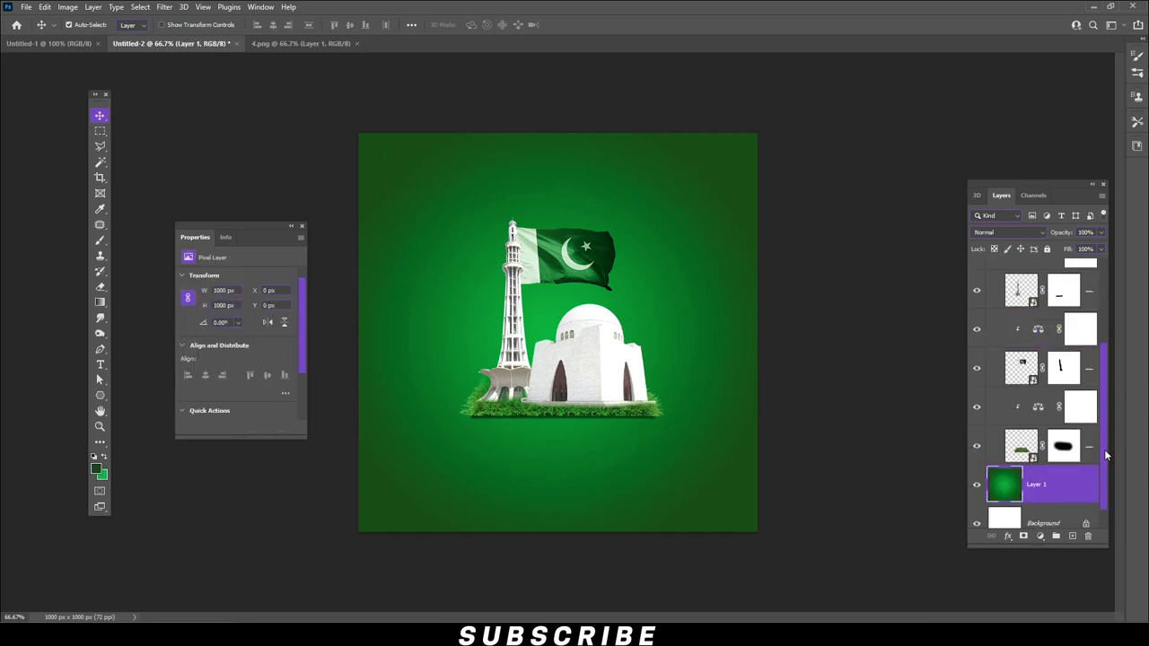
{"action": "left_click", "coordinate": [1097, 446]}
{"action": "left_click", "coordinate": [98, 366]}
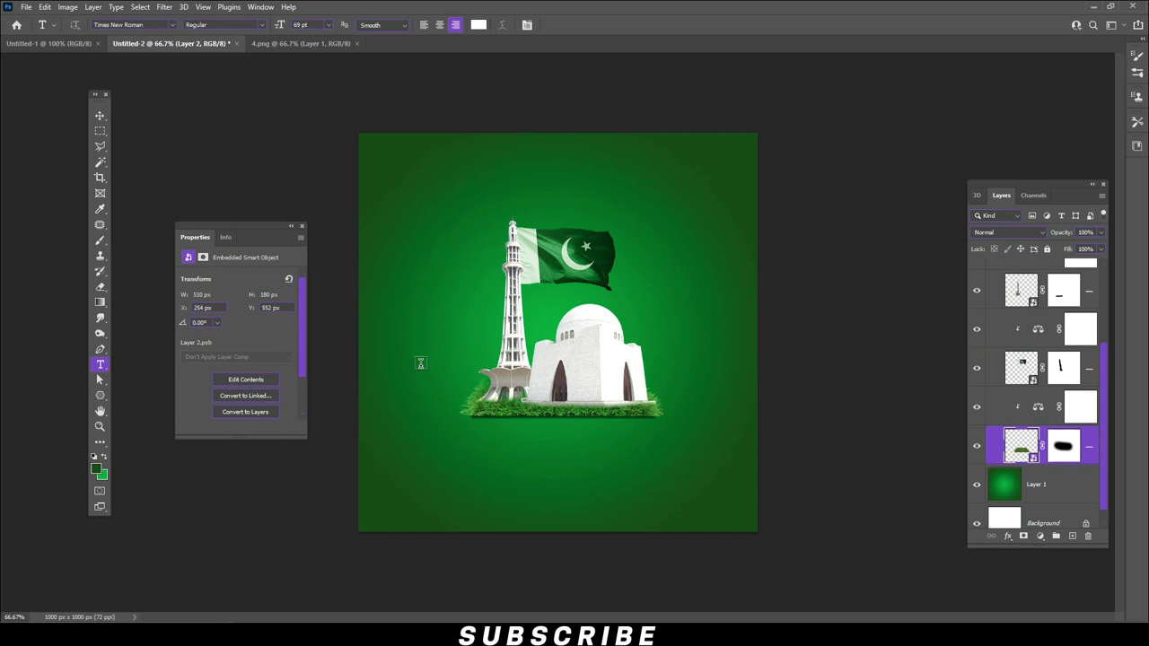
Type white PAKISTAN text, unclip it above the adjustment, and place it behind the minaret
{"action": "left_click", "coordinate": [422, 362]}
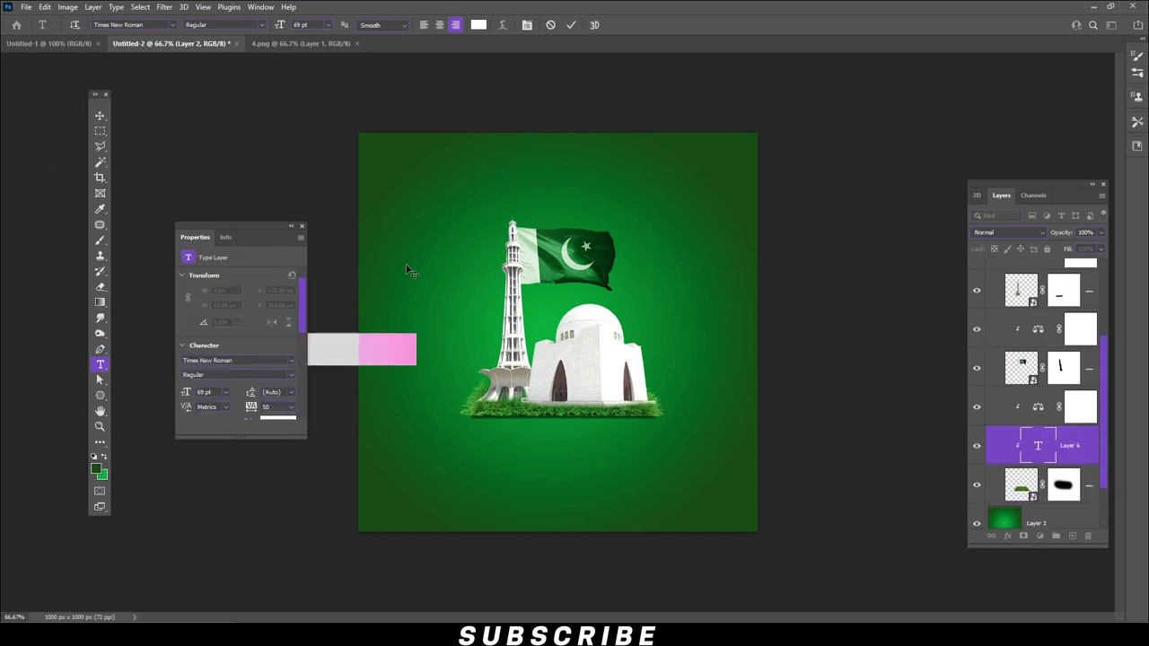
{"action": "key", "text": "BackSpace"}
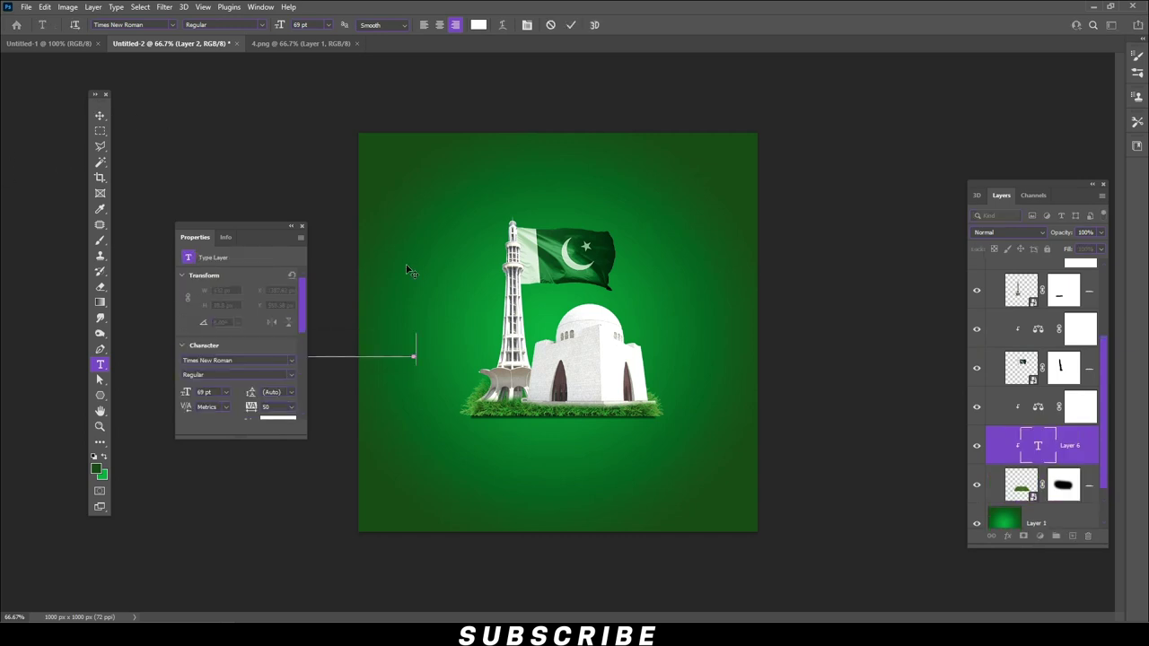
{"action": "left_click", "coordinate": [99, 118]}
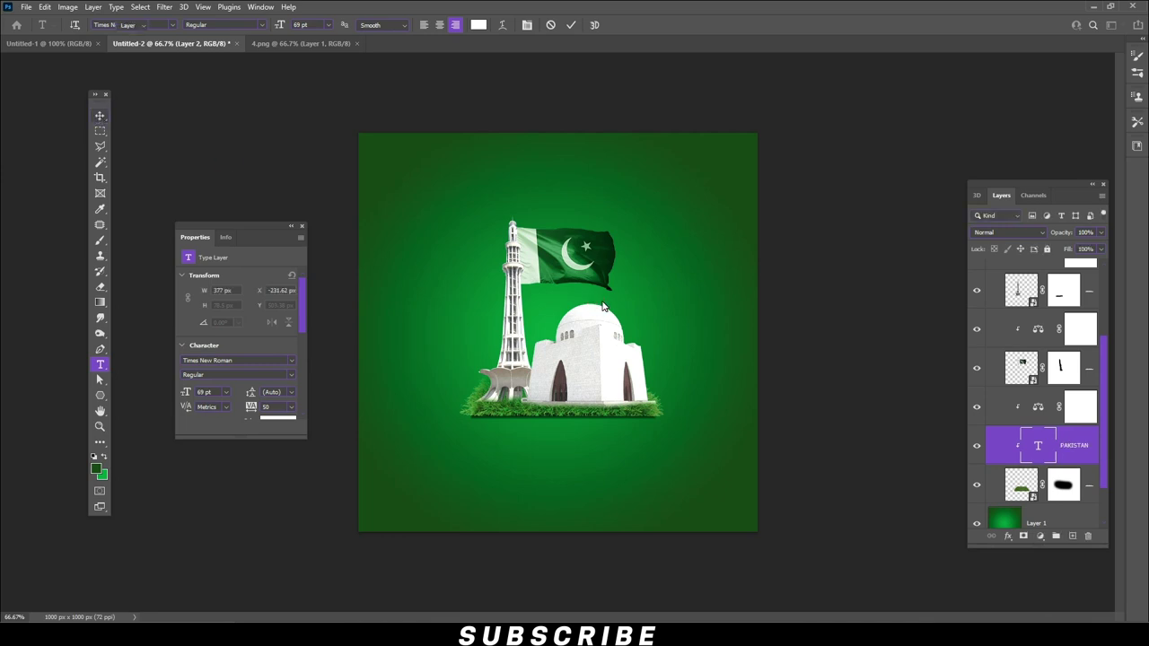
{"action": "left_click_drag", "start_coordinate": [1091, 449], "coordinate": [1077, 399]}
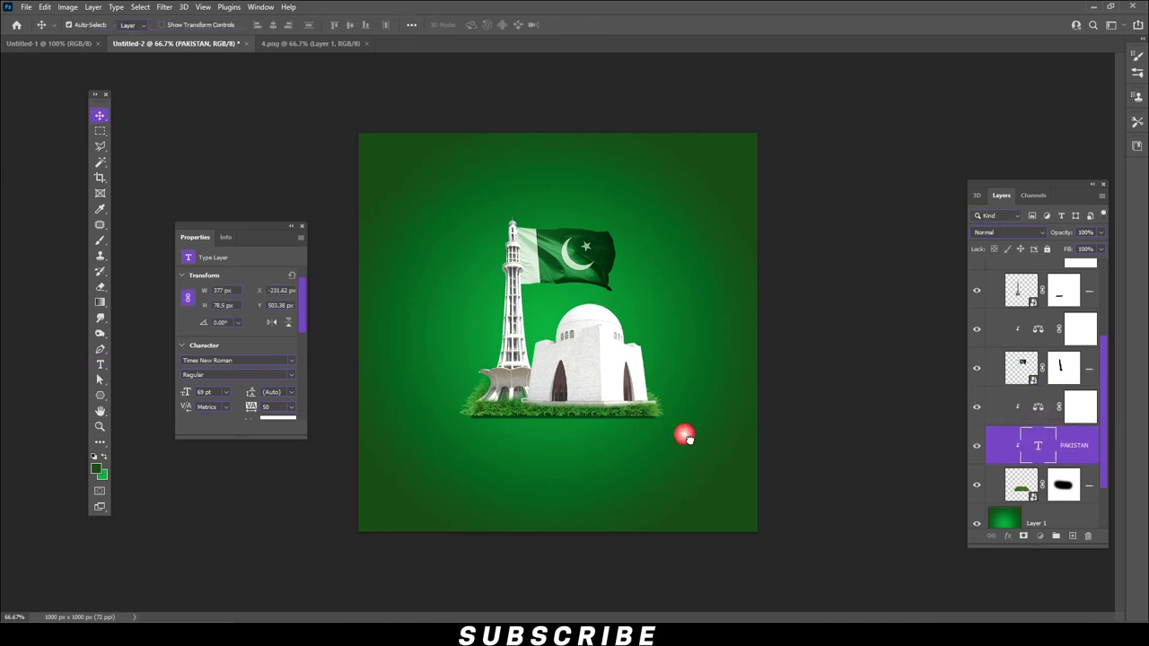
{"action": "left_click", "coordinate": [980, 434], "text": "alt"}
{"action": "left_click_drag", "start_coordinate": [409, 353], "coordinate": [624, 369]}
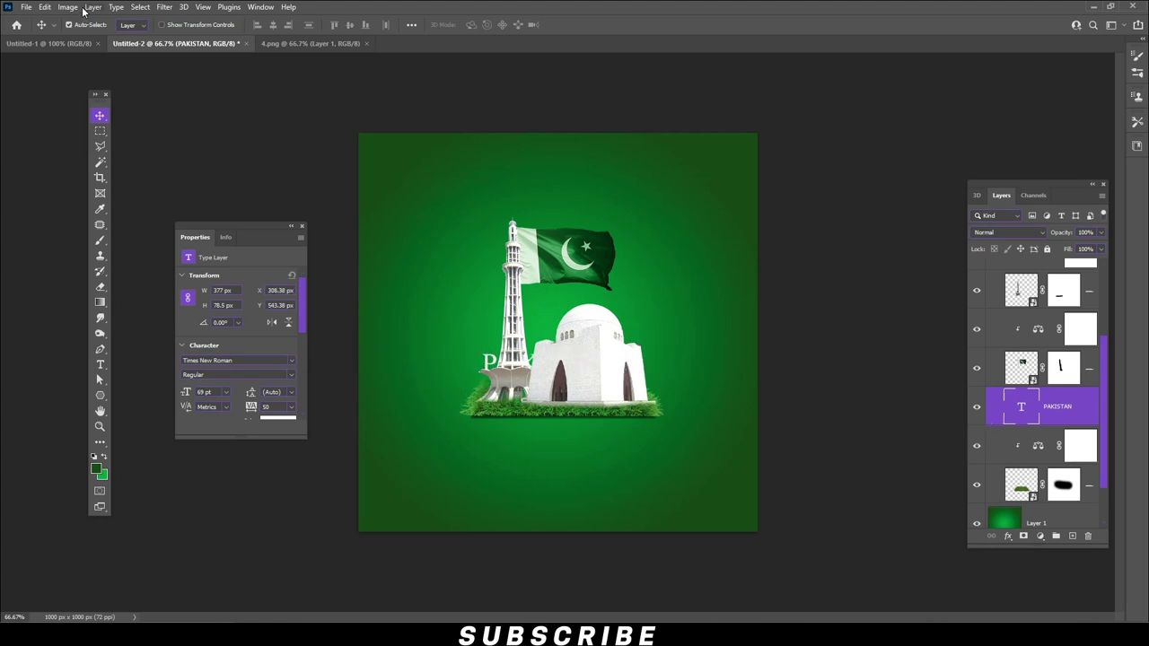
Enlarge the PAKISTAN text to about 185%
{"action": "left_click", "coordinate": [45, 7]}
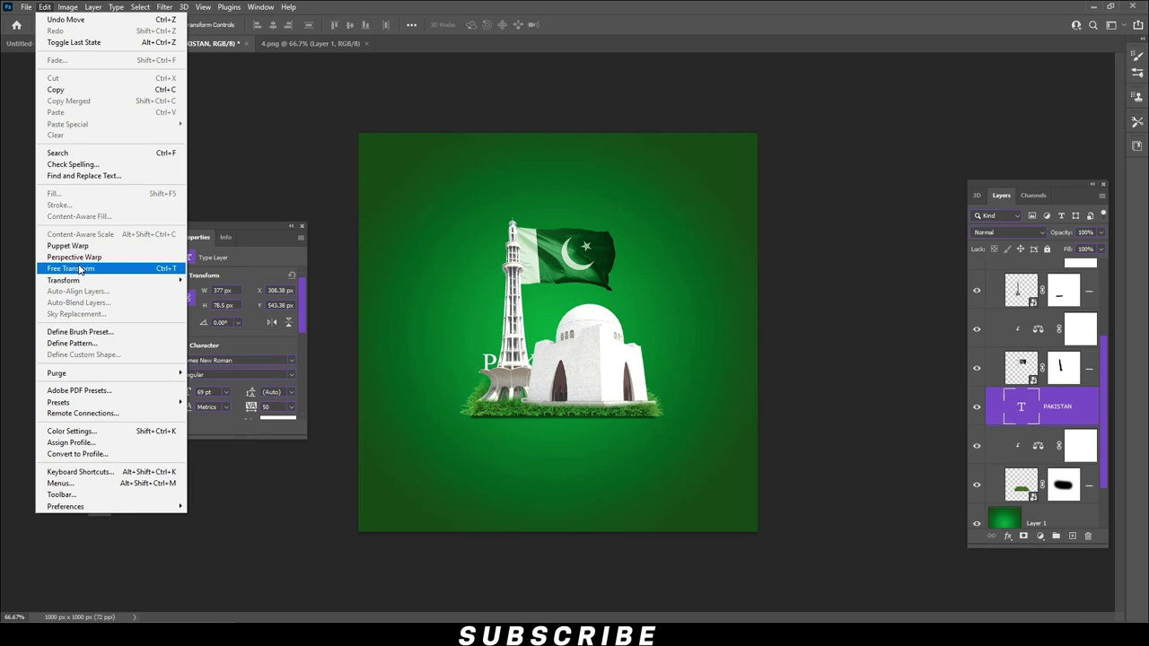
{"action": "left_click", "coordinate": [54, 268]}
{"action": "left_click_drag", "start_coordinate": [639, 353], "coordinate": [654, 368]}
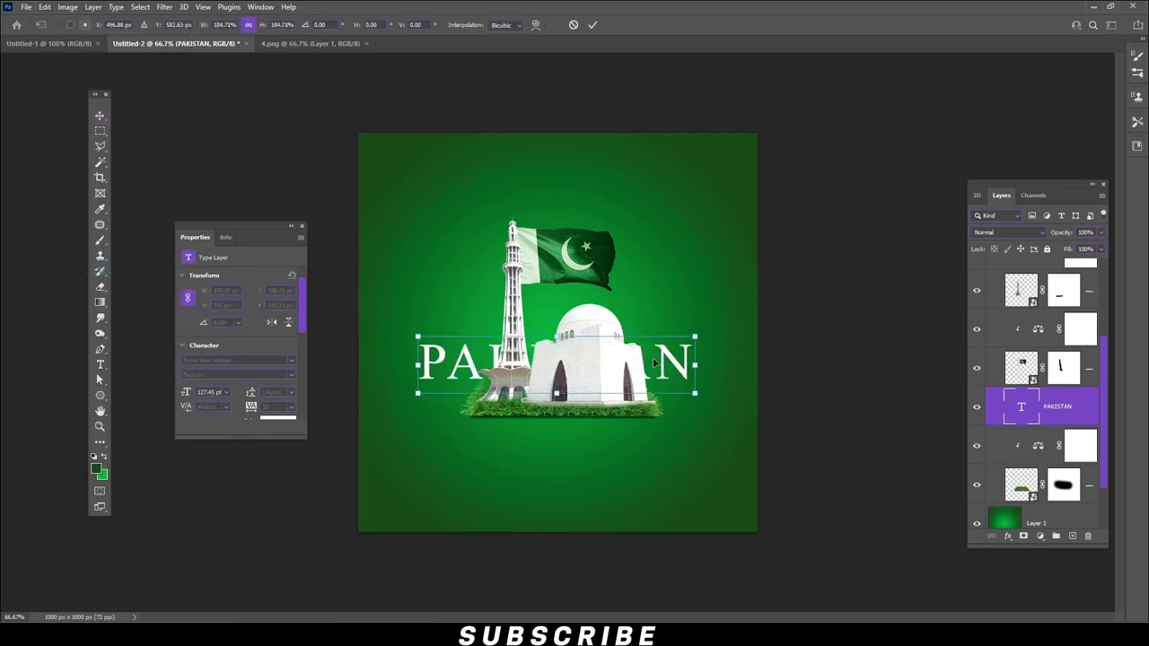
{"action": "key", "text": "Return"}
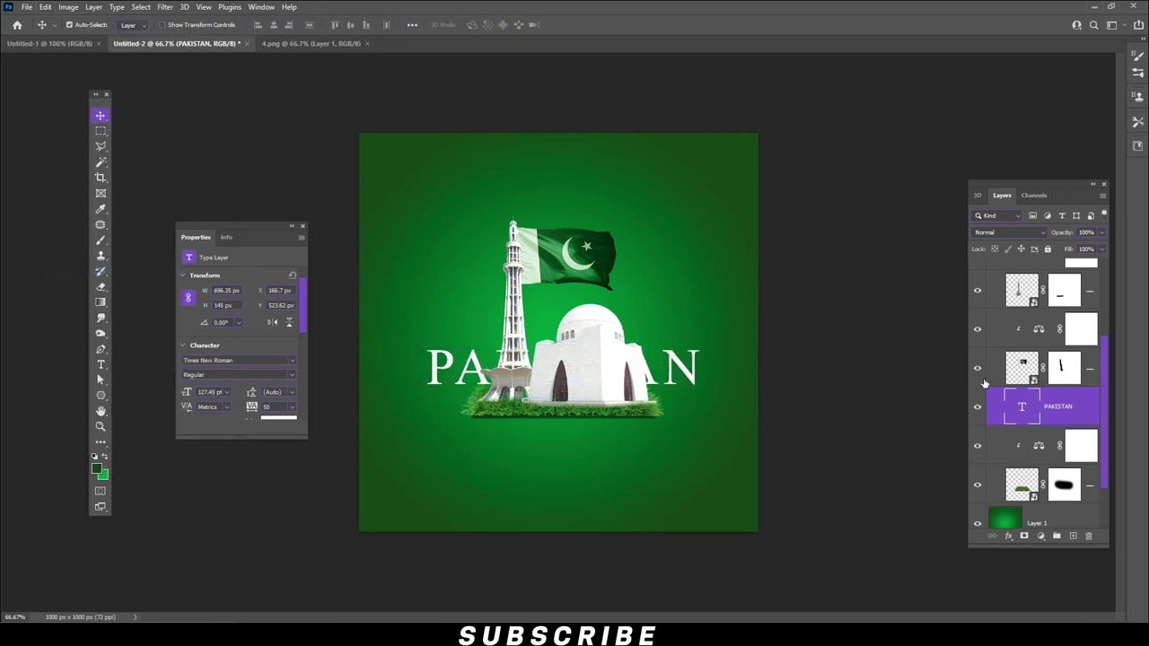
{"action": "double_click", "coordinate": [1029, 409]}
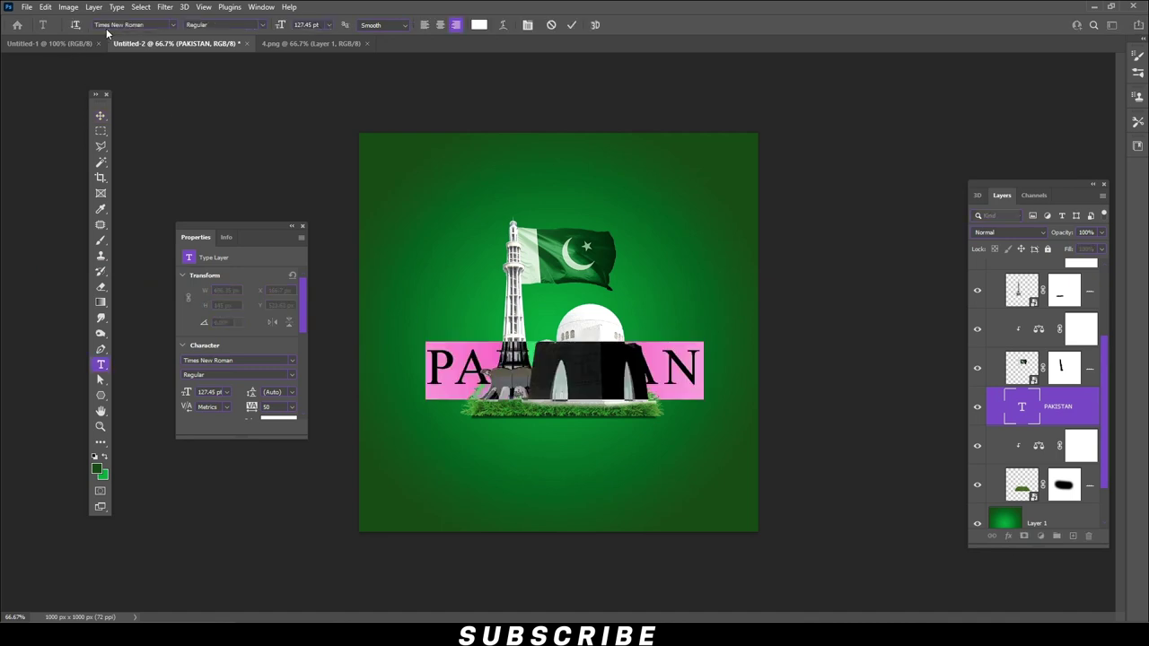
Set PAKISTAN to Bebas Neue Pro Bold at 172 pt and shift it left and down
{"action": "left_click", "coordinate": [112, 25]}
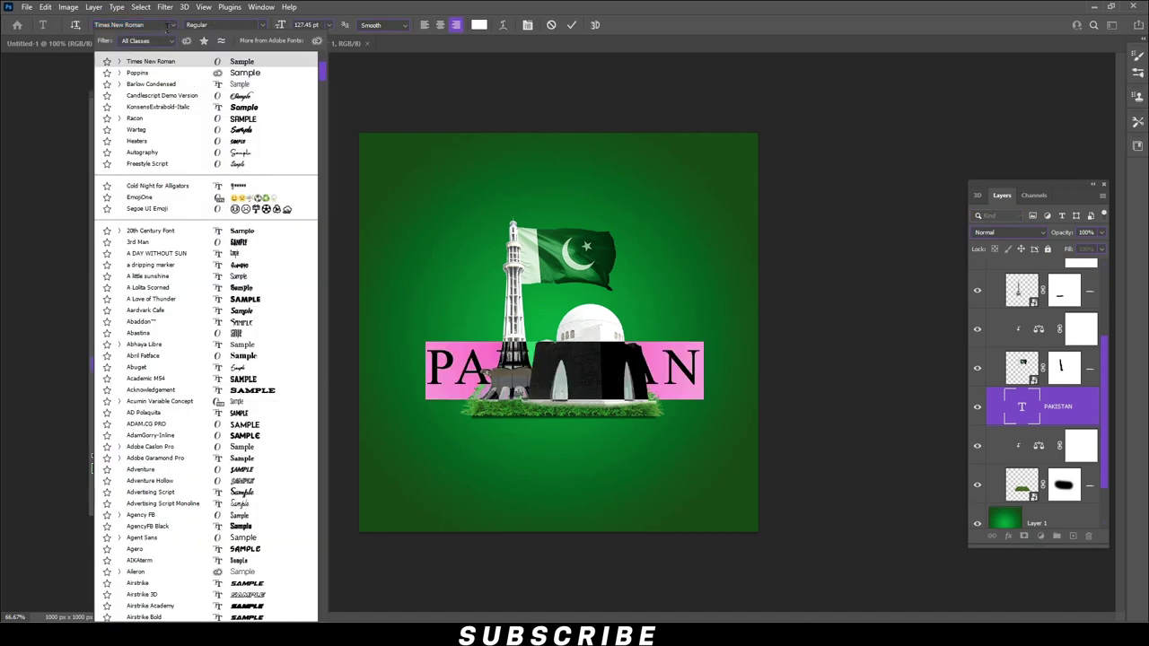
{"action": "type", "text": "B"}
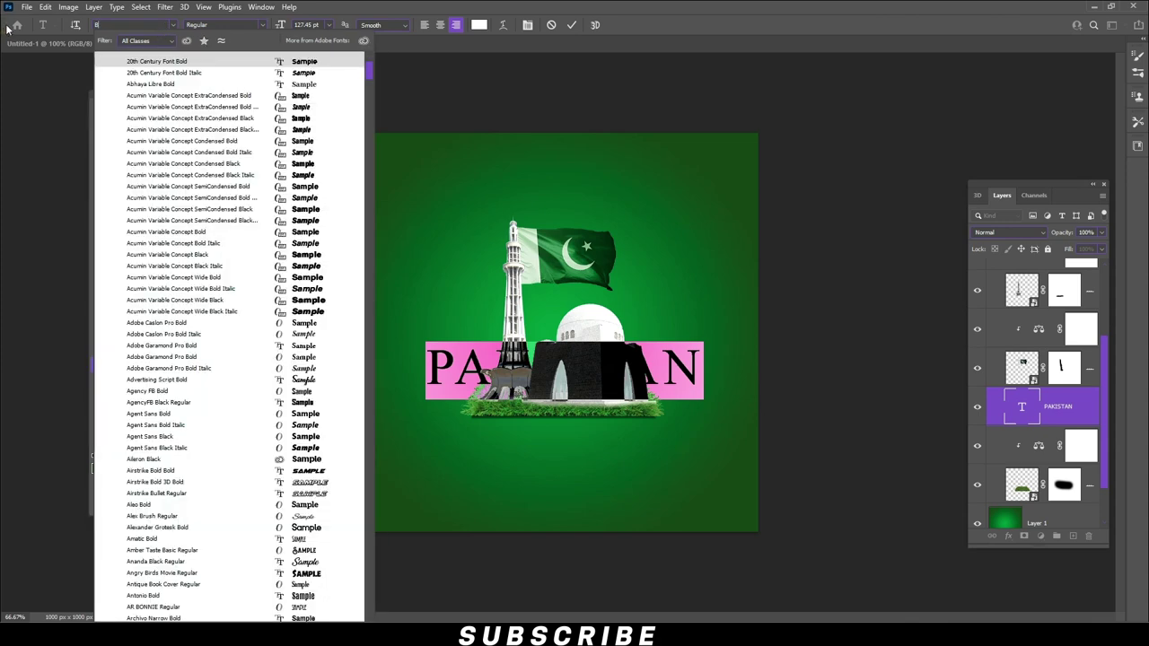
{"action": "type", "text": "EBA"}
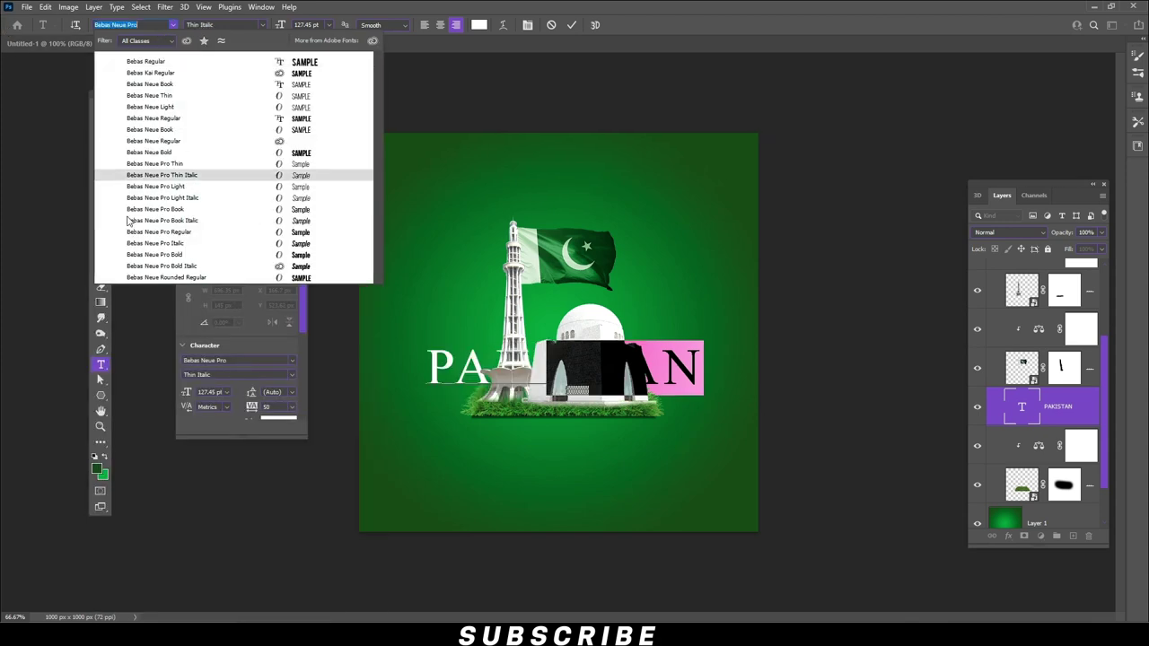
{"action": "left_click", "coordinate": [155, 255]}
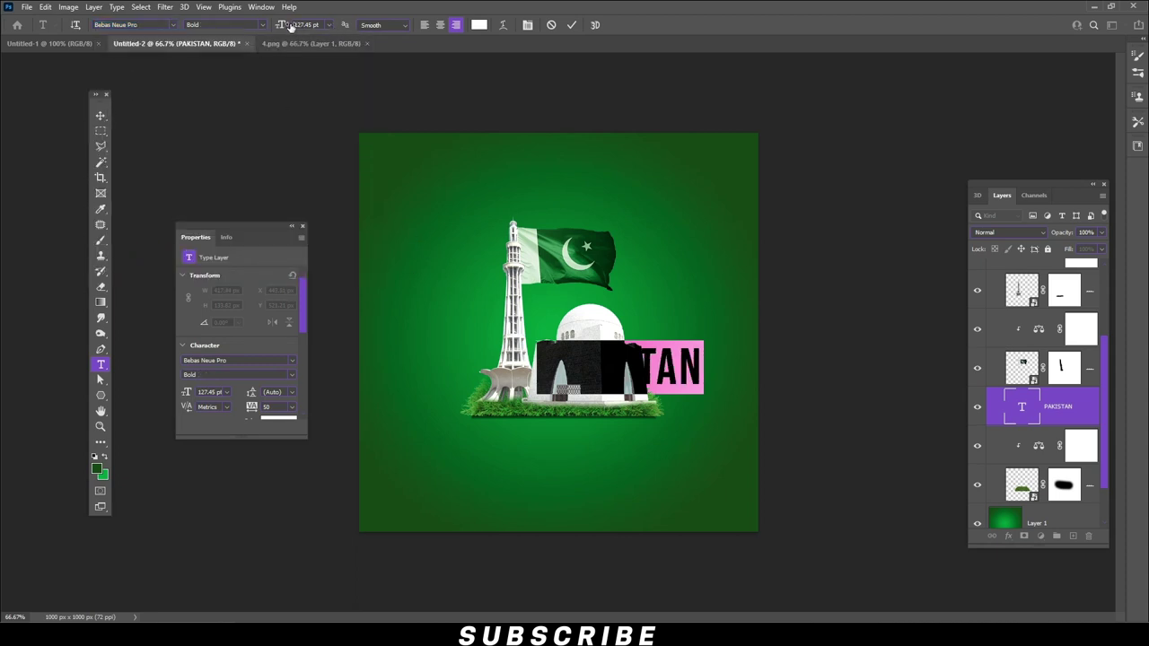
{"action": "type", "text": "172"}
{"action": "key", "text": "Return"}
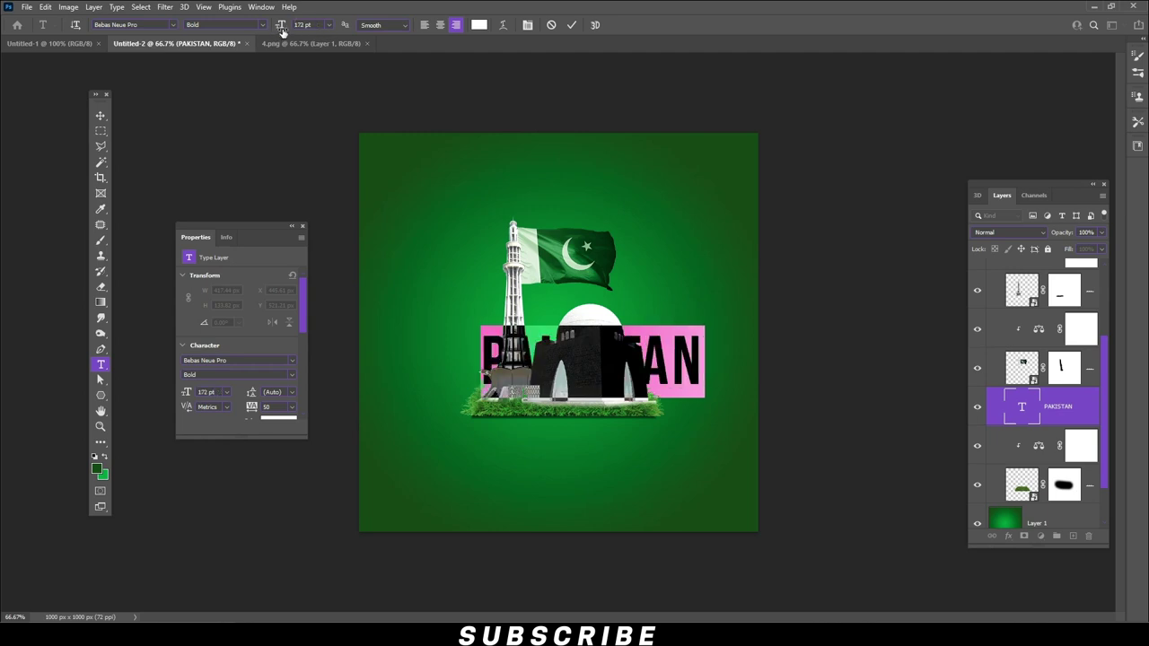
{"action": "left_click", "coordinate": [101, 117]}
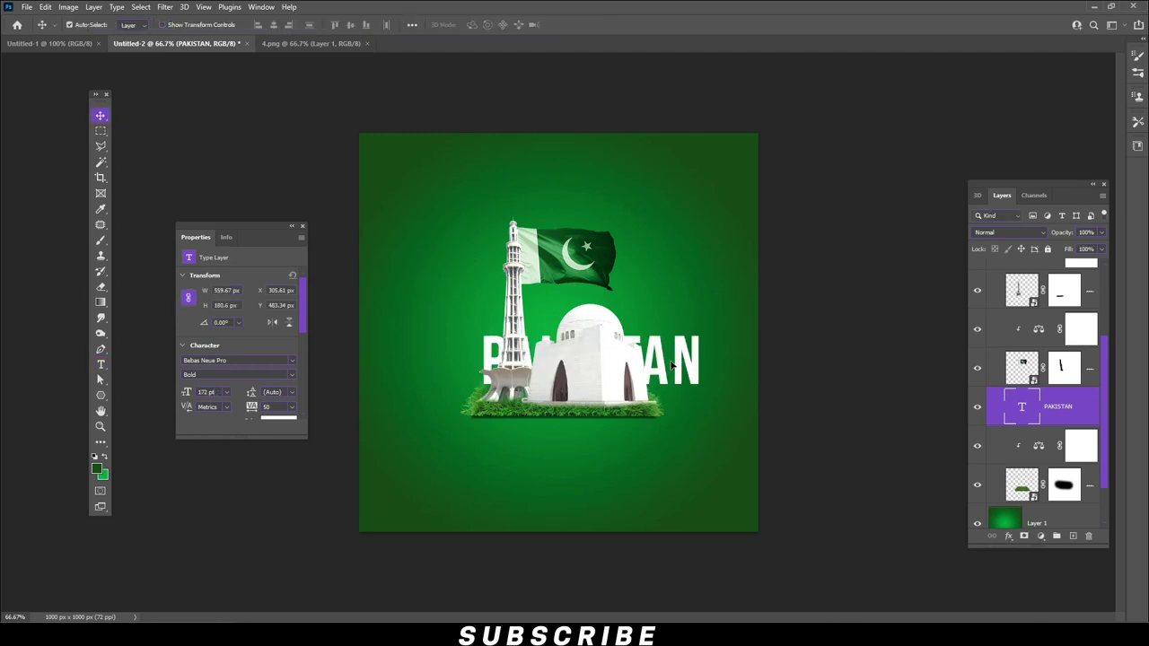
{"action": "left_click_drag", "start_coordinate": [672, 363], "coordinate": [650, 377]}
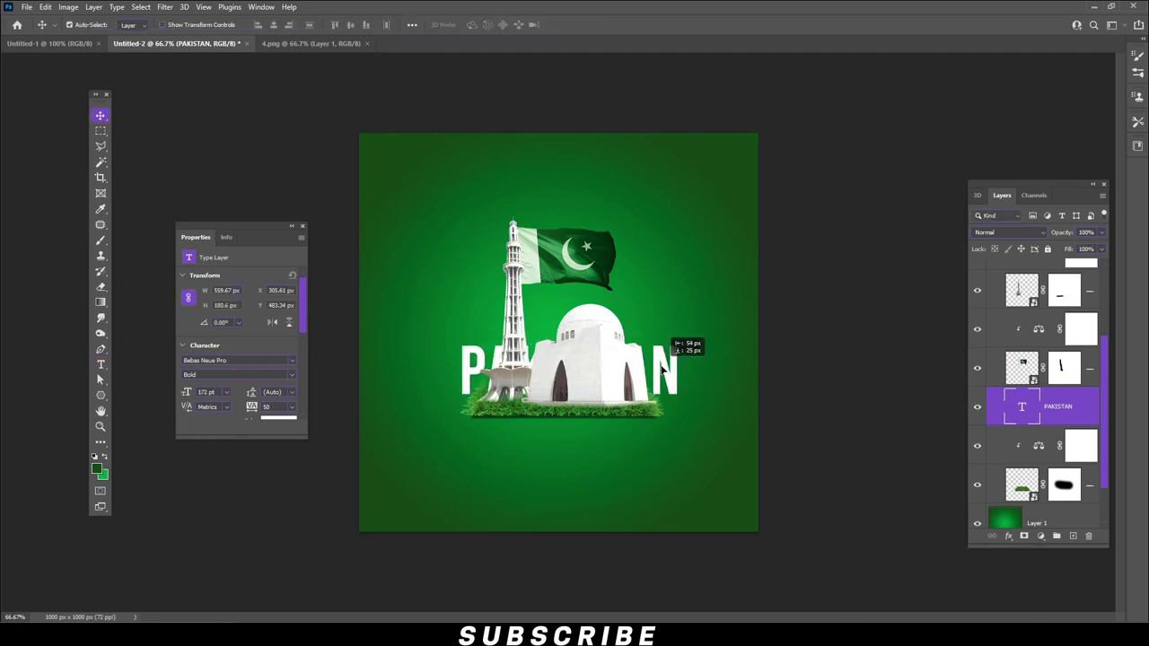
{"action": "double_click", "coordinate": [1032, 414]}
Widen PAKISTAN's tracking to 150 and move the text right
{"action": "left_click", "coordinate": [528, 24]}
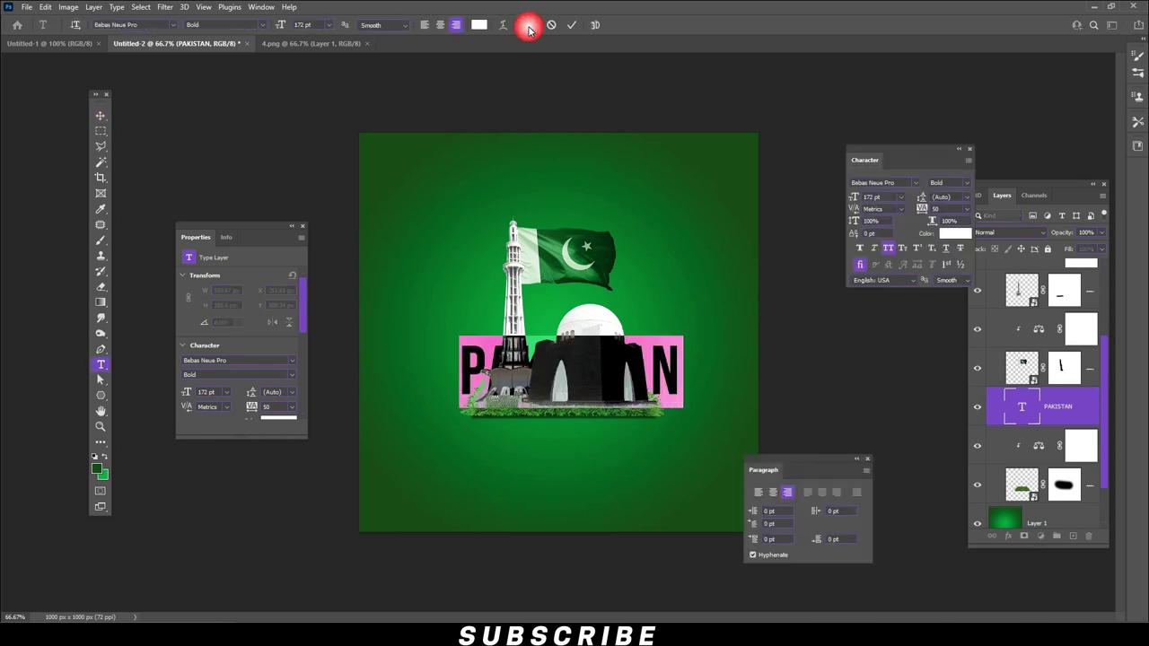
{"action": "left_click_drag", "start_coordinate": [925, 212], "coordinate": [961, 212]}
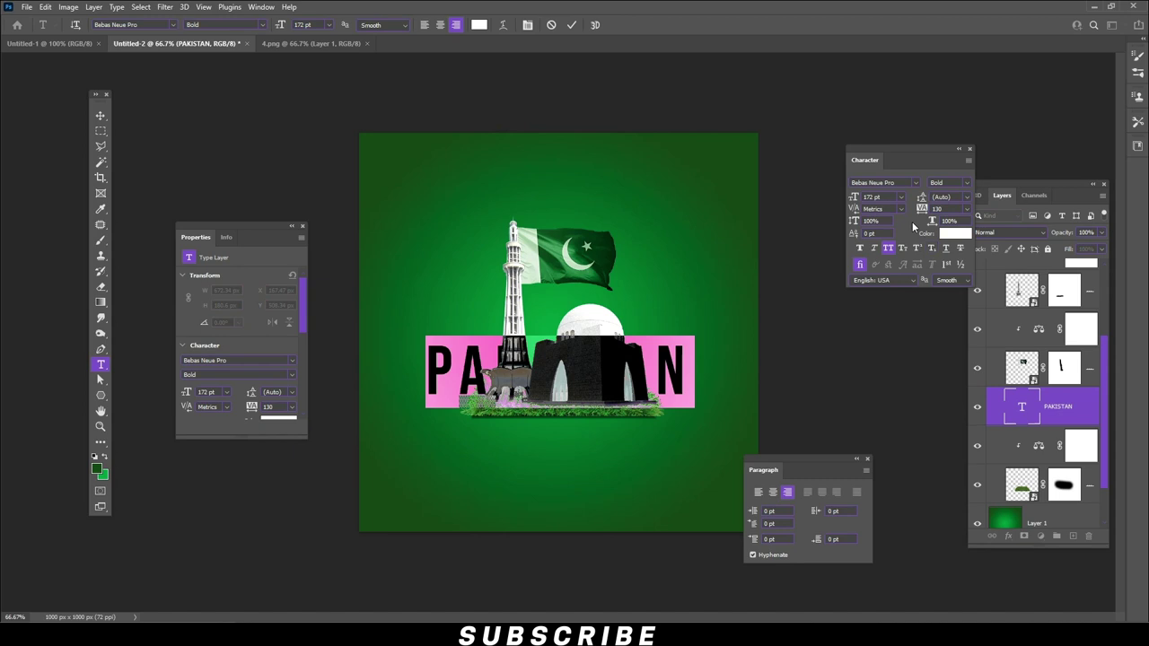
{"action": "left_click", "coordinate": [925, 213]}
{"action": "type", "text": "150"}
{"action": "key", "text": "Return"}
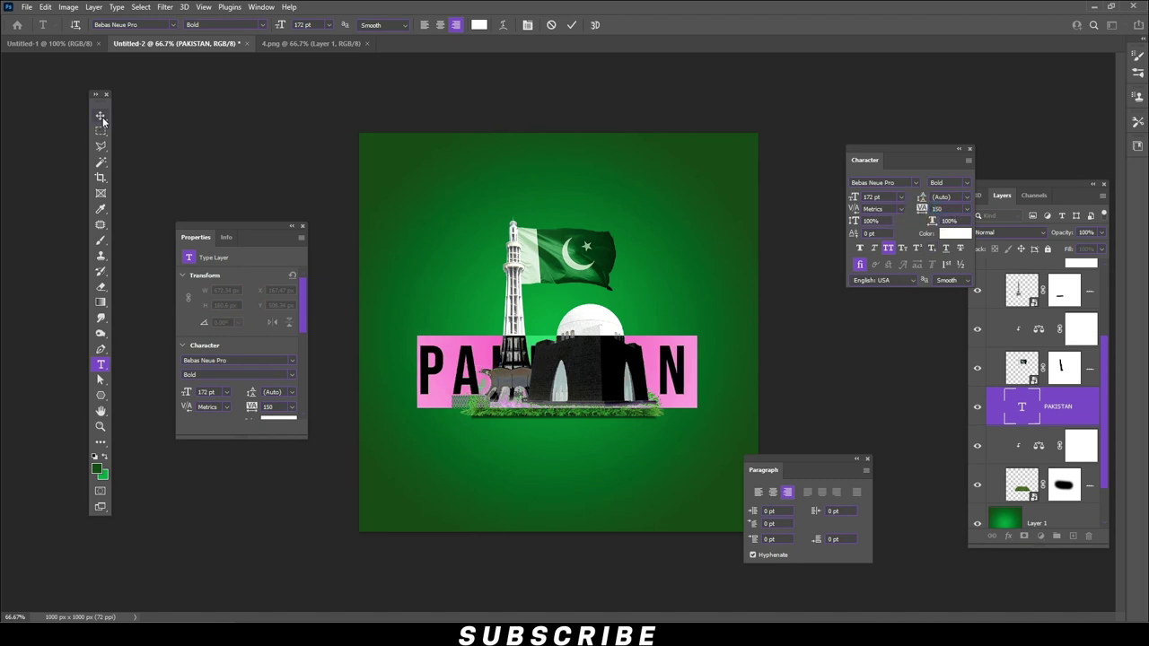
{"action": "left_click", "coordinate": [101, 117]}
{"action": "left_click_drag", "start_coordinate": [680, 377], "coordinate": [743, 381]}
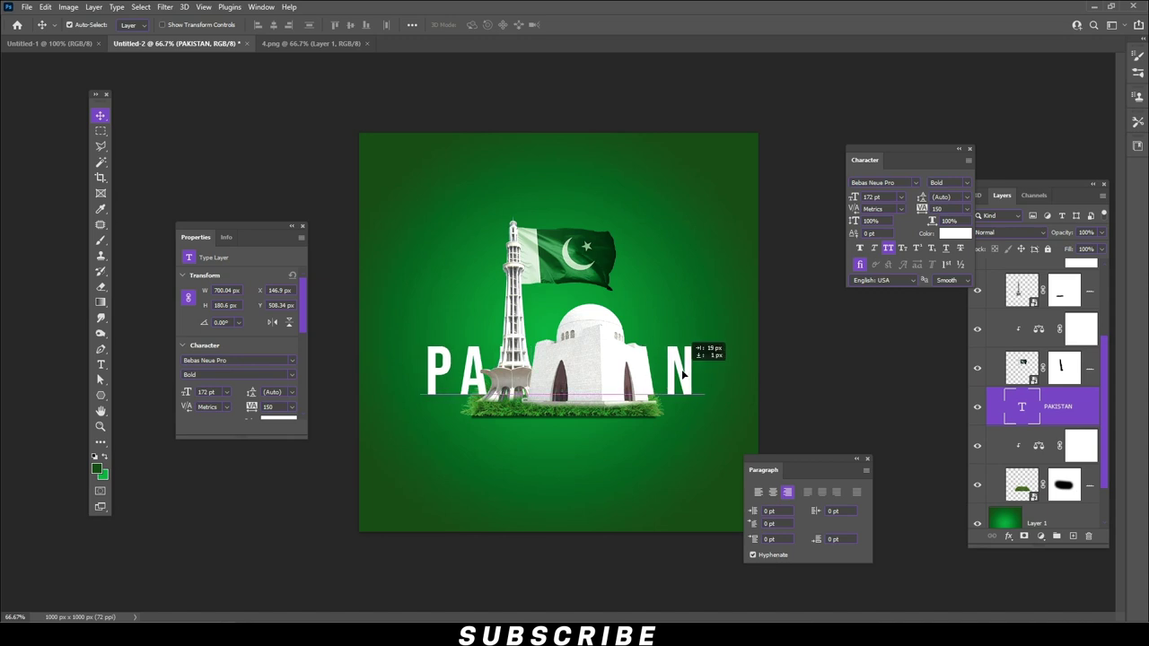
{"action": "left_click_drag", "start_coordinate": [668, 392], "coordinate": [668, 392]}
Tighten tracking to 50, split the word into 'PAKI STAN', and center it around the monuments
{"action": "key", "text": "t"}
{"action": "left_click", "coordinate": [558, 377]}
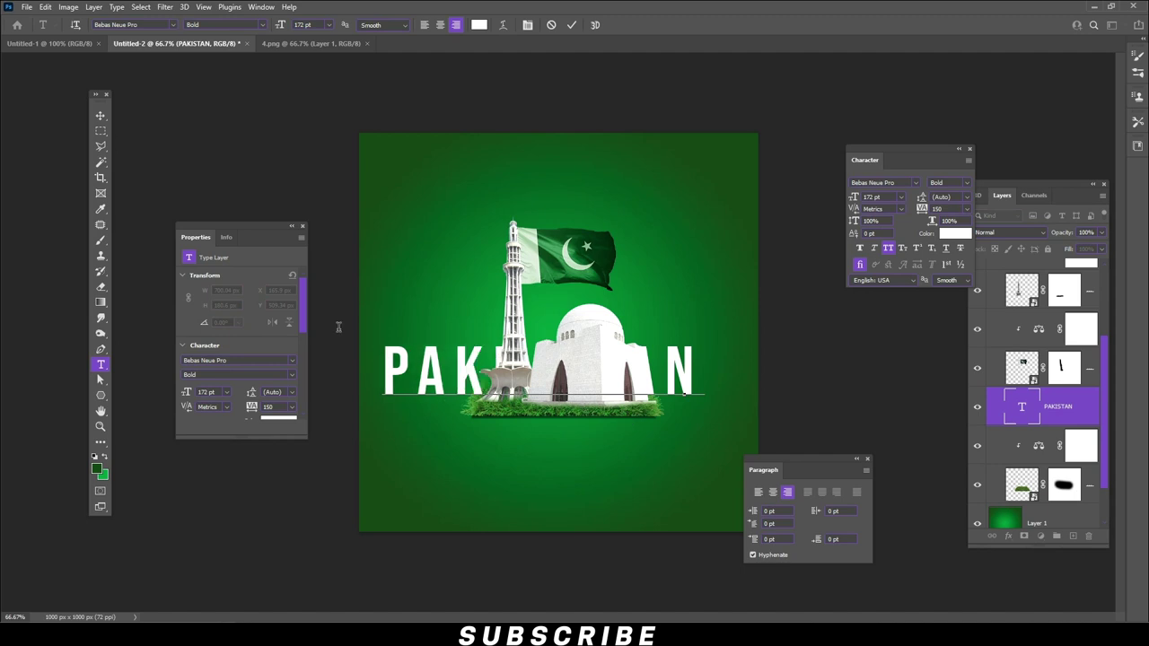
{"action": "key", "text": "ctrl"}
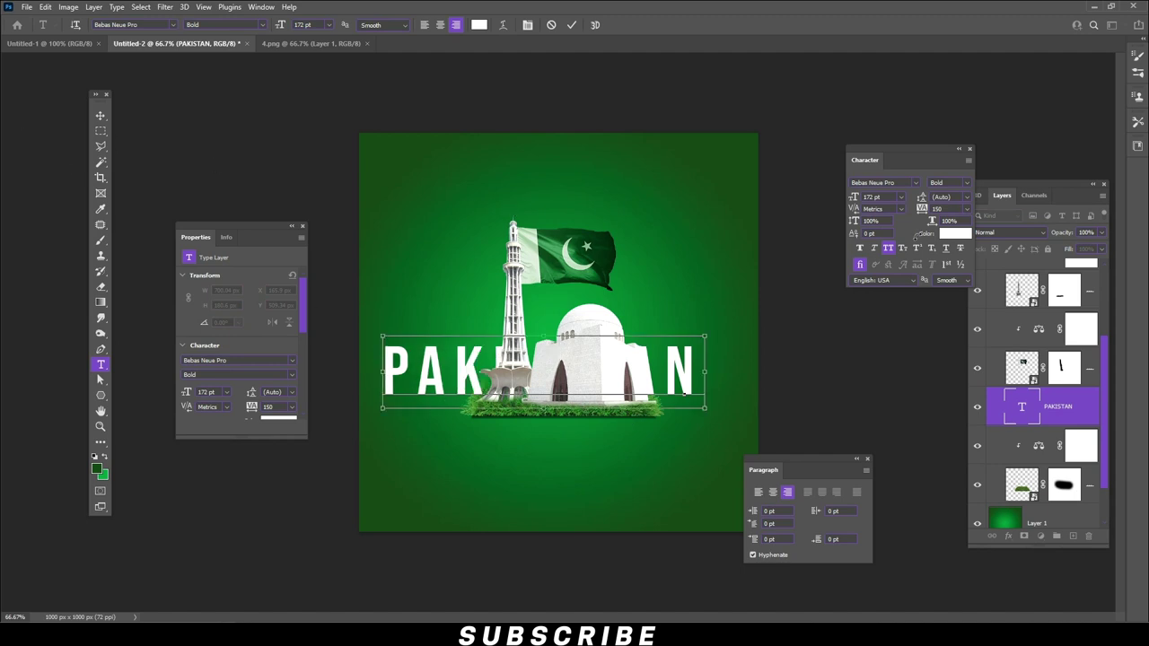
{"action": "key", "text": "ctrl+a"}
{"action": "left_click", "coordinate": [967, 209]}
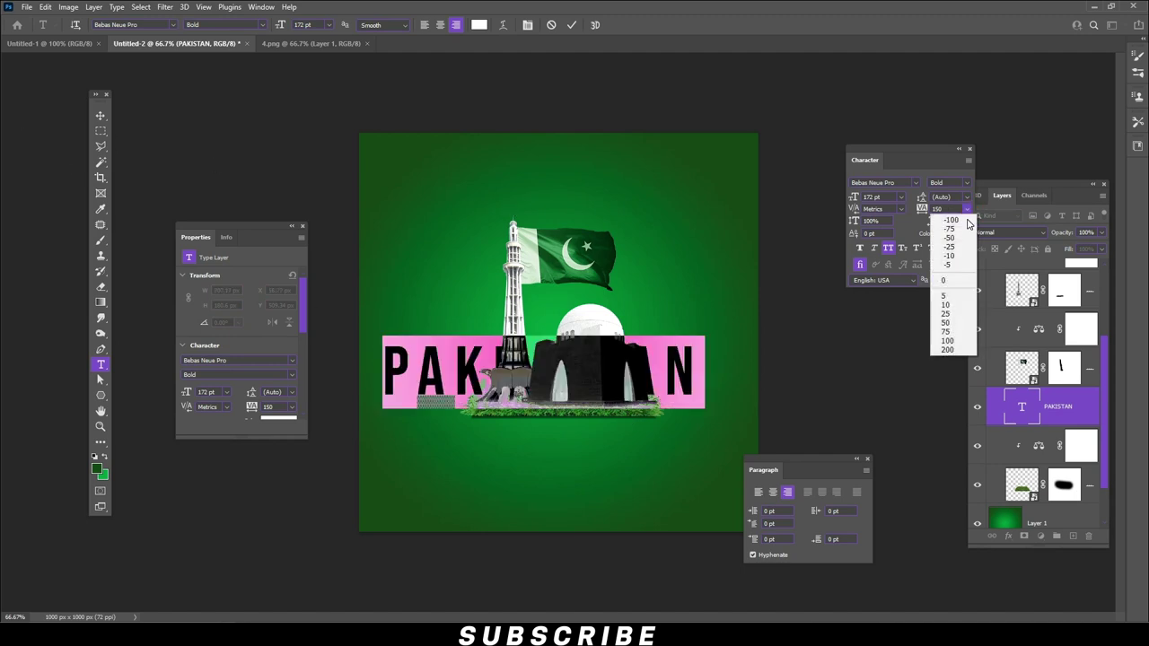
{"action": "left_click", "coordinate": [950, 322]}
{"action": "left_click", "coordinate": [560, 375]}
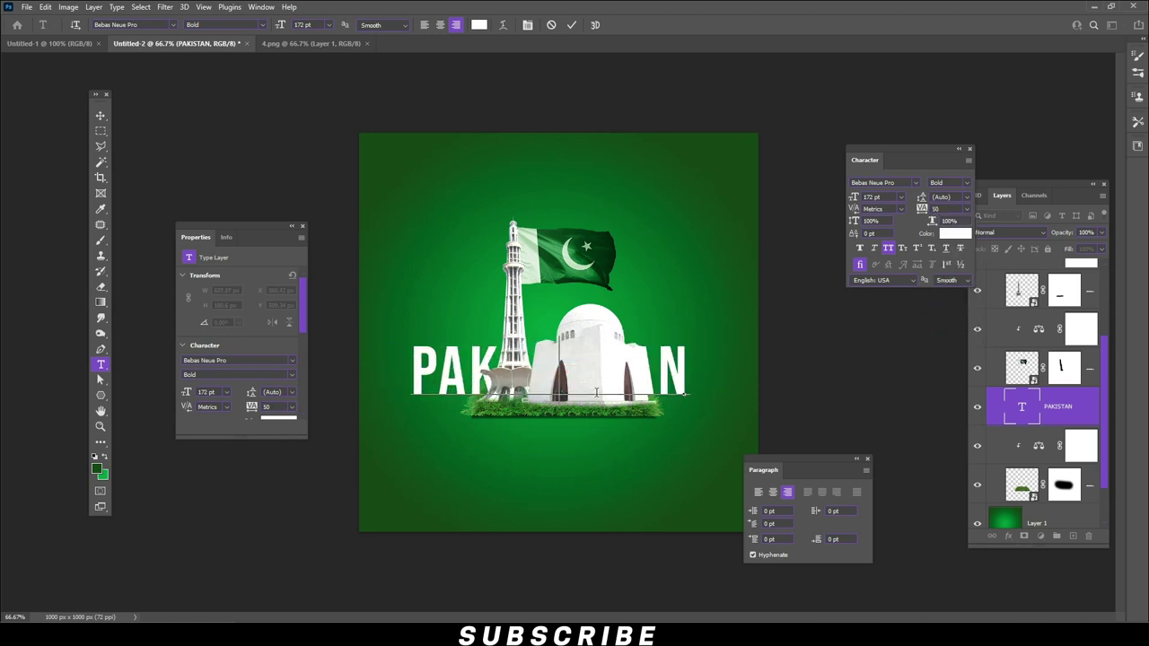
{"action": "left_click", "coordinate": [100, 116]}
{"action": "left_click_drag", "start_coordinate": [455, 373], "coordinate": [485, 371]}
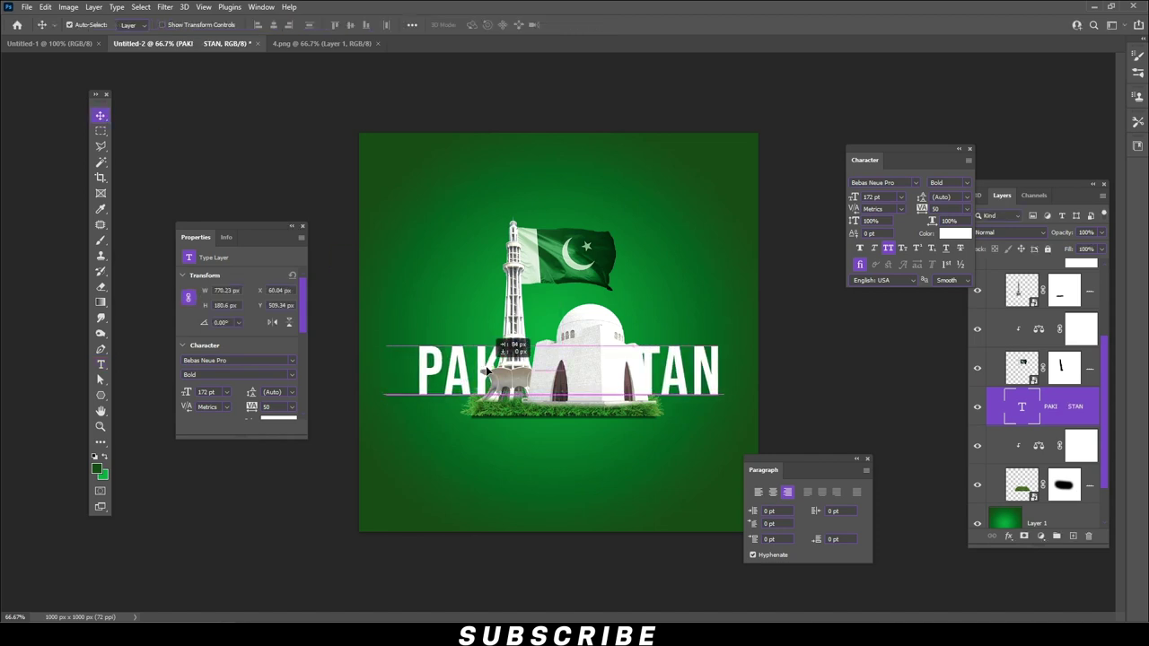
{"action": "left_click_drag", "start_coordinate": [486, 371], "coordinate": [486, 371]}
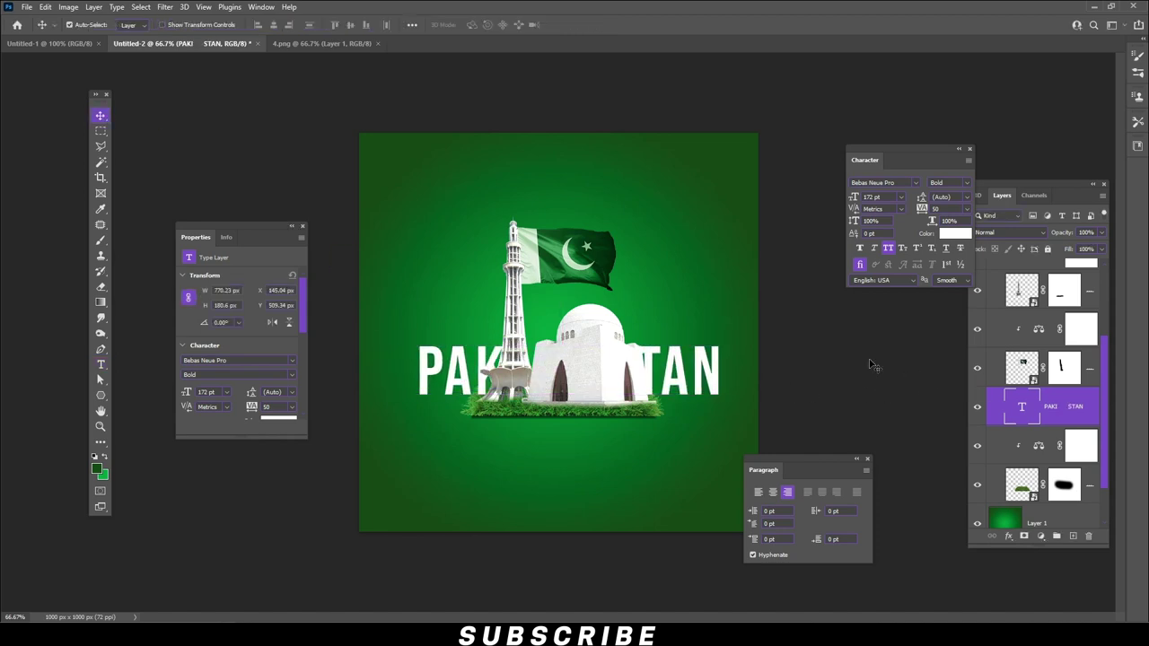
{"action": "left_click", "coordinate": [1100, 248]}
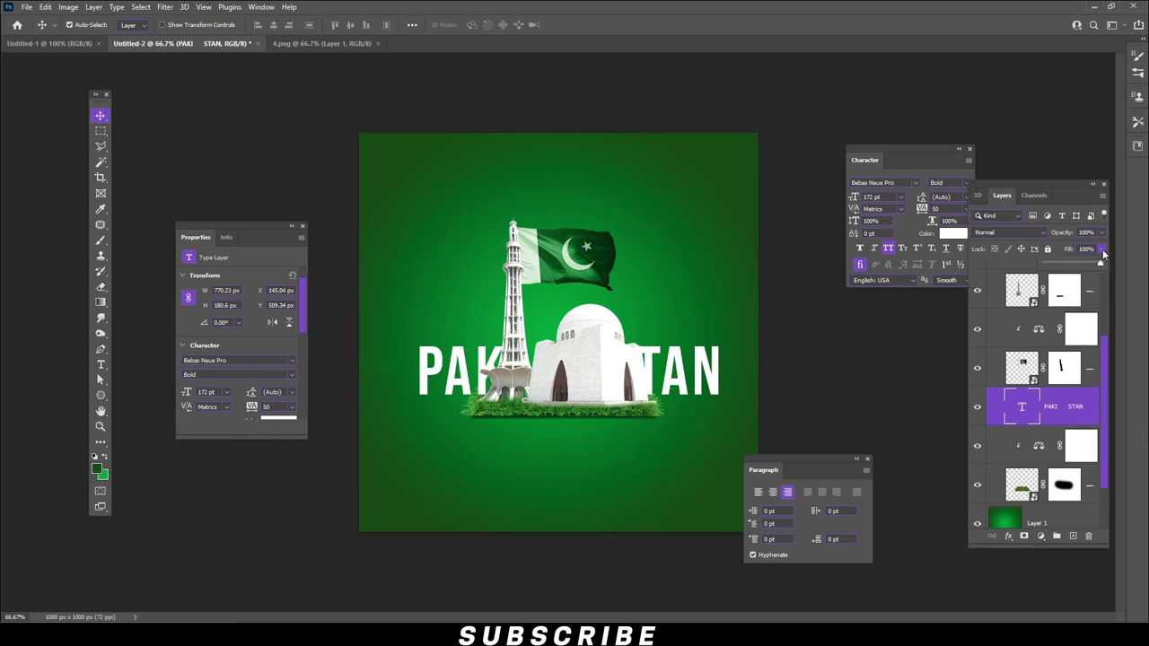
Add a 2 px outside stroke to the PAKI STAN text
{"action": "right_click", "coordinate": [1074, 407]}
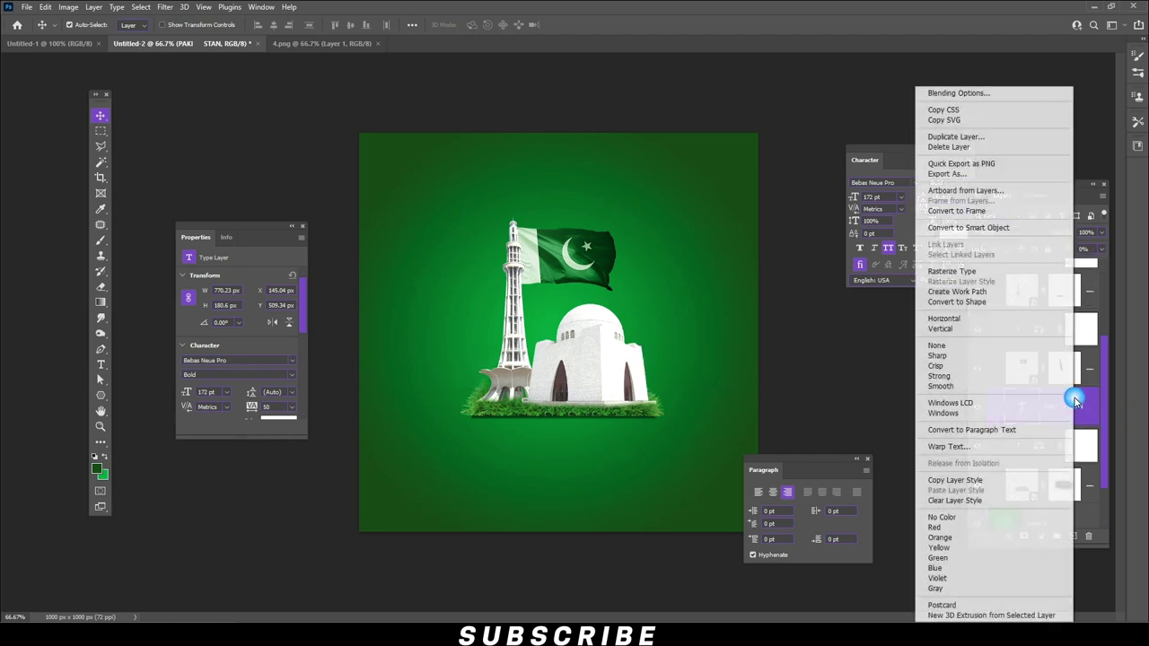
{"action": "left_click", "coordinate": [952, 94]}
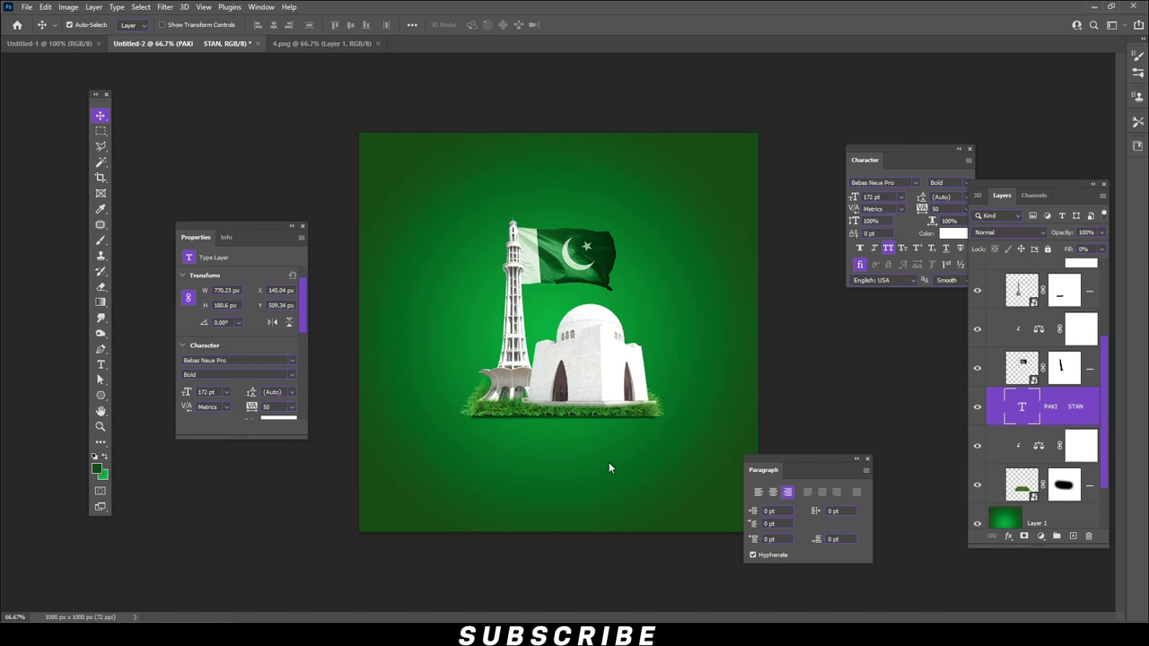
{"action": "left_click", "coordinate": [742, 435]}
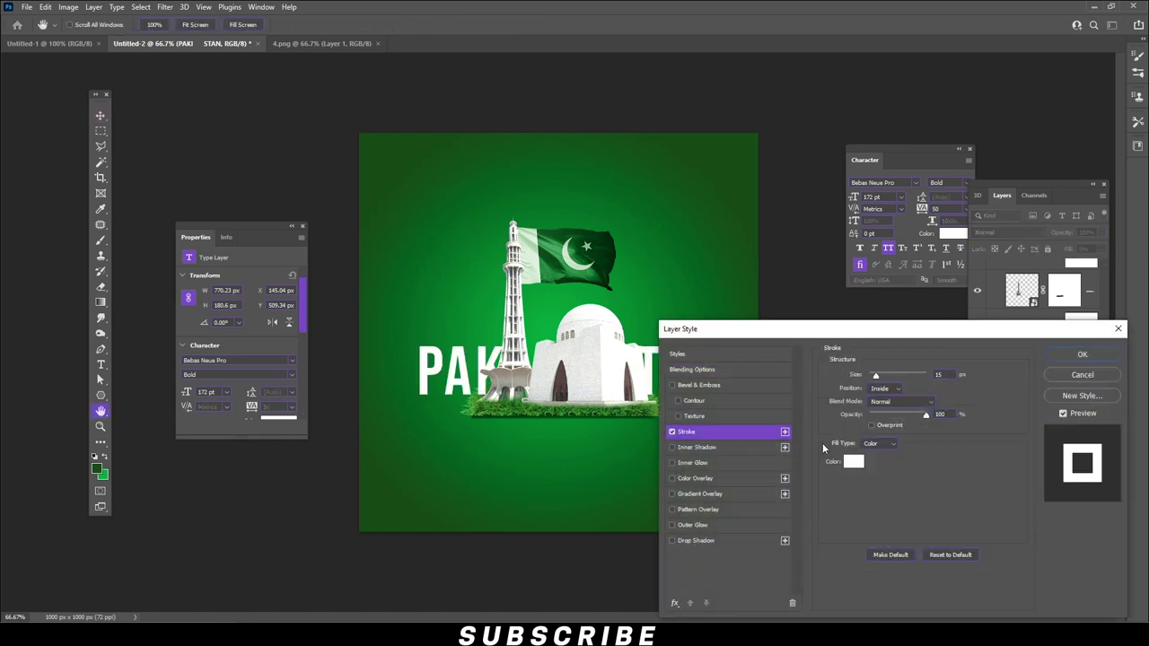
{"action": "left_click", "coordinate": [882, 387]}
{"action": "left_click_drag", "start_coordinate": [878, 375], "coordinate": [855, 380]}
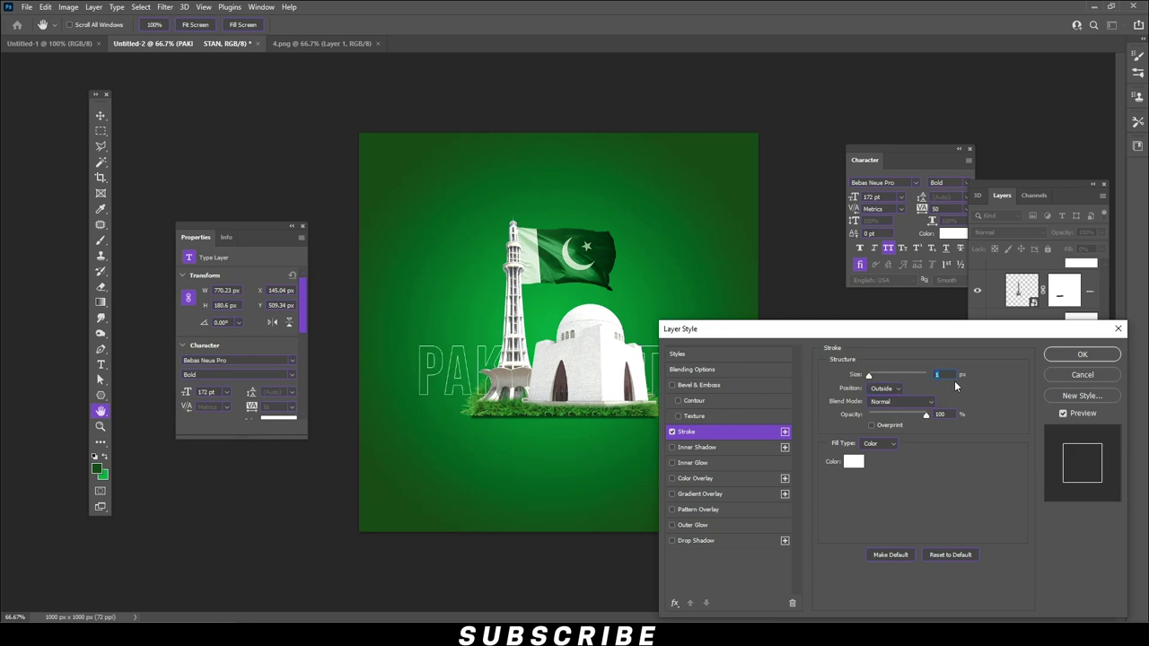
{"action": "type", "text": "2"}
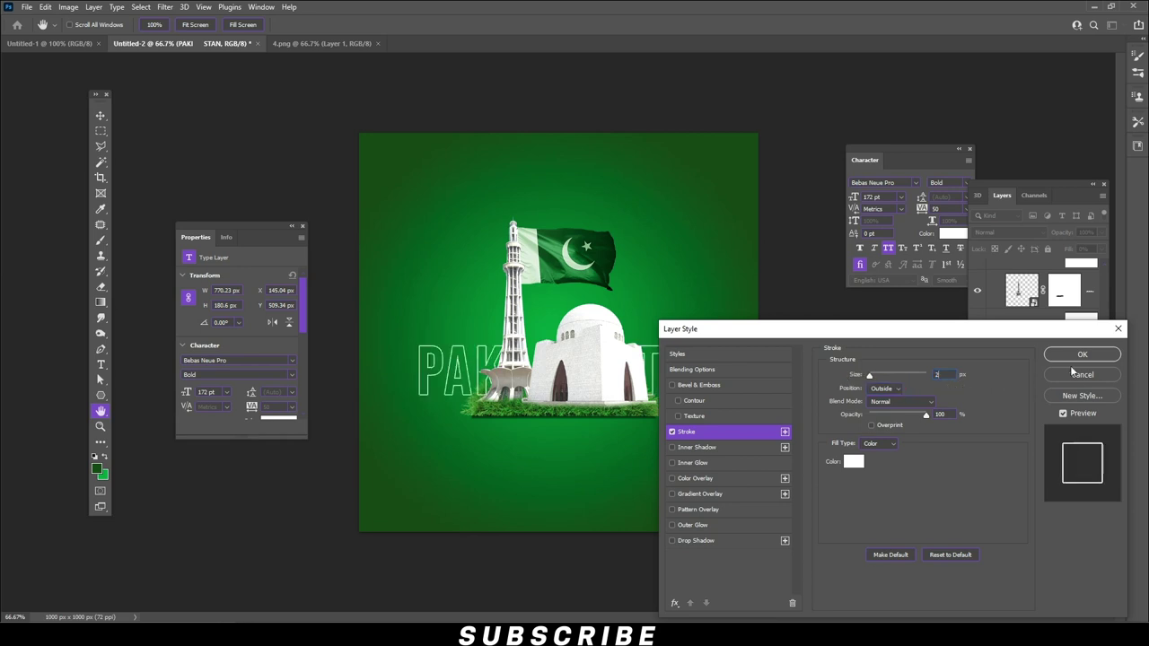
{"action": "left_click", "coordinate": [1083, 356]}
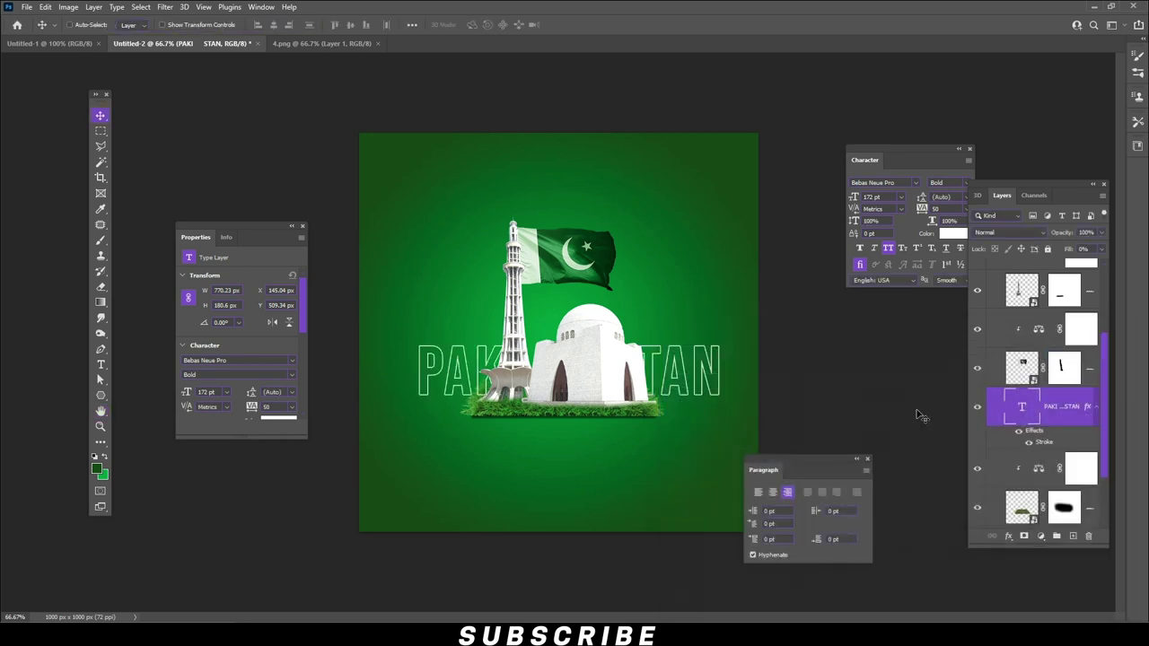
Change the stroke colour to a bright green sampled from the background
{"action": "right_click", "coordinate": [1073, 400]}
{"action": "left_click", "coordinate": [942, 95]}
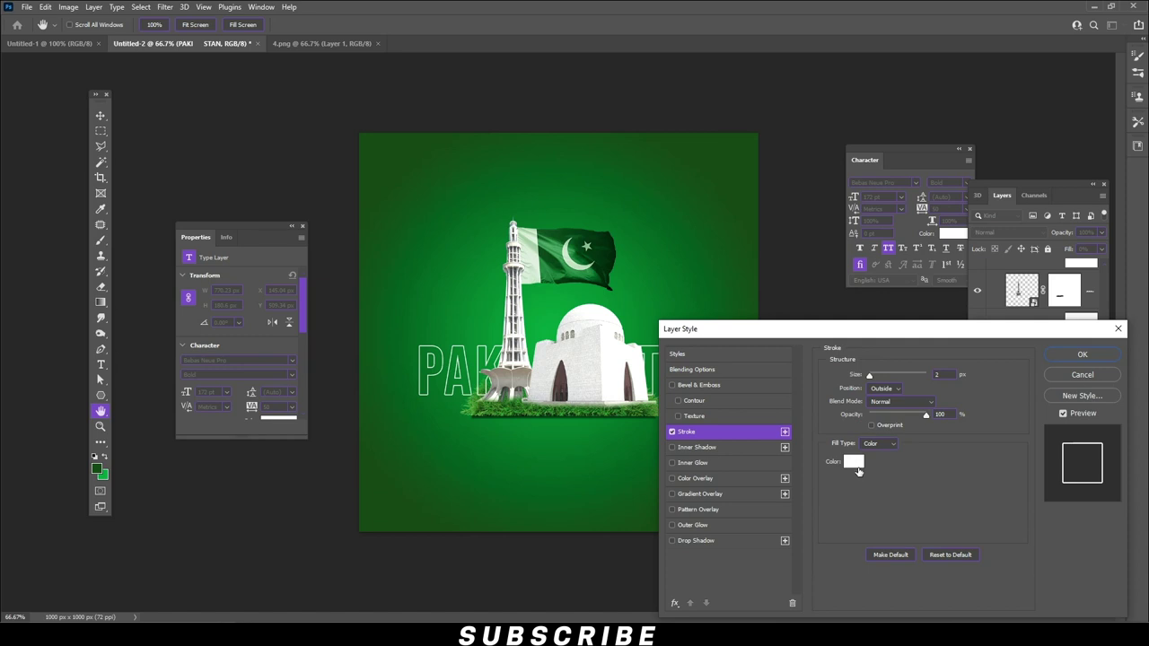
{"action": "left_click", "coordinate": [855, 463]}
{"action": "left_click", "coordinate": [604, 301]}
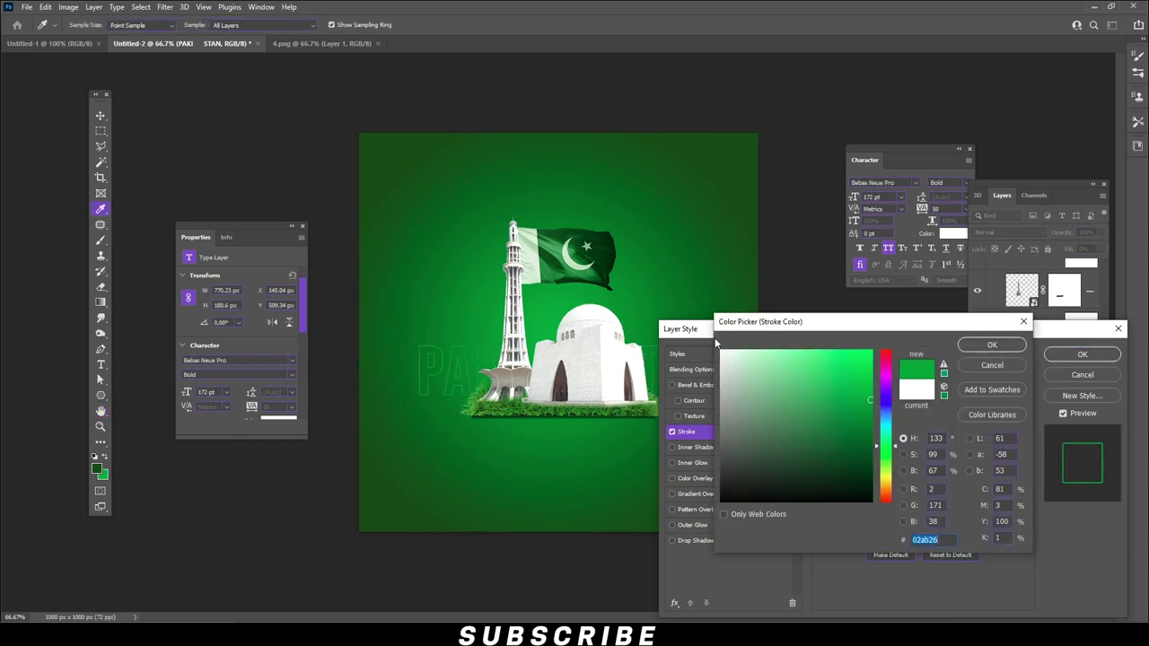
{"action": "left_click_drag", "start_coordinate": [860, 402], "coordinate": [871, 367]}
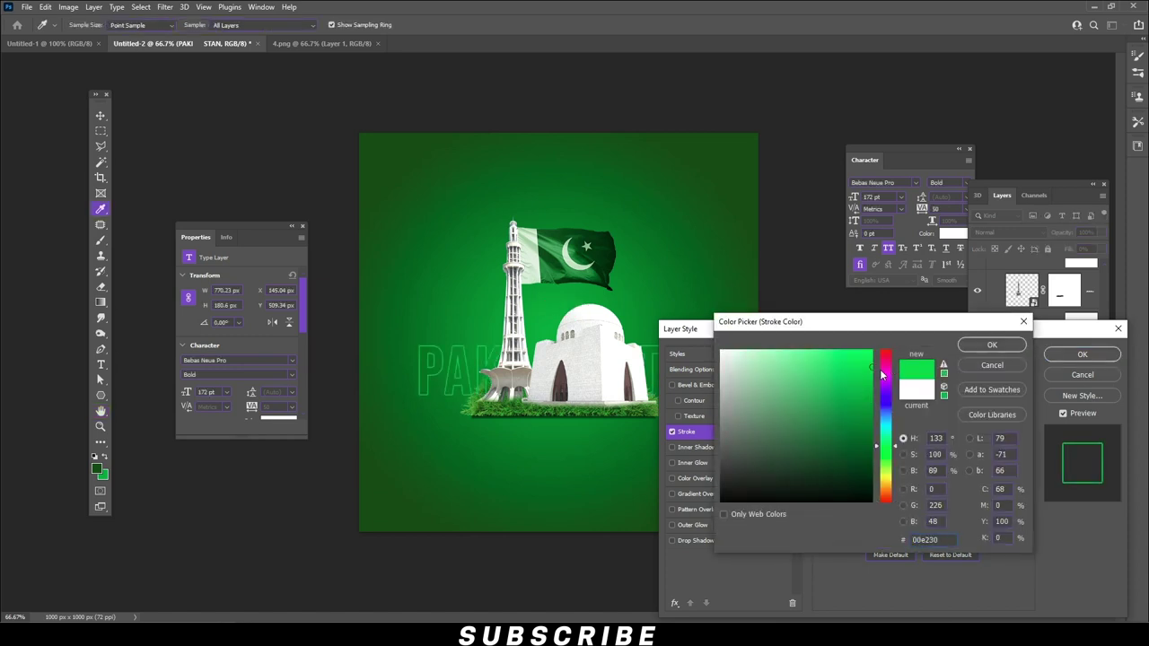
{"action": "left_click", "coordinate": [960, 346]}
{"action": "left_click", "coordinate": [1065, 356]}
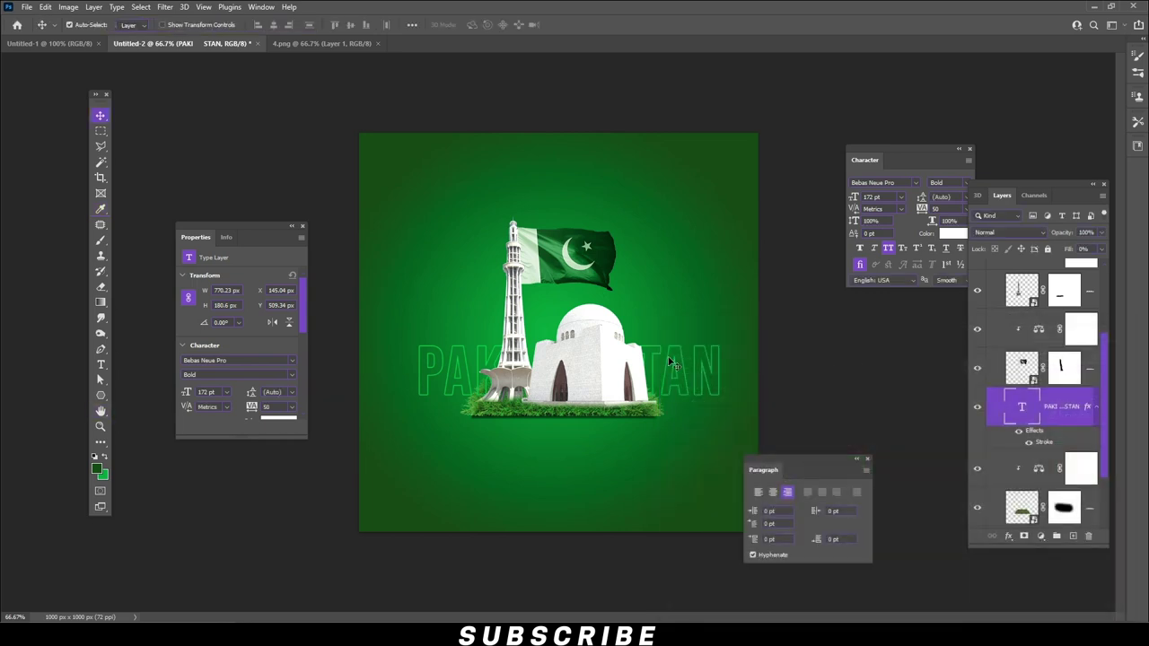
Move the outlined PAKISTAN text layer below the grass, nudge it lower-left, and start choosing a brush colour
{"action": "scroll", "coordinate": [1090, 438], "scroll_direction": "down", "scroll_amount": 1}
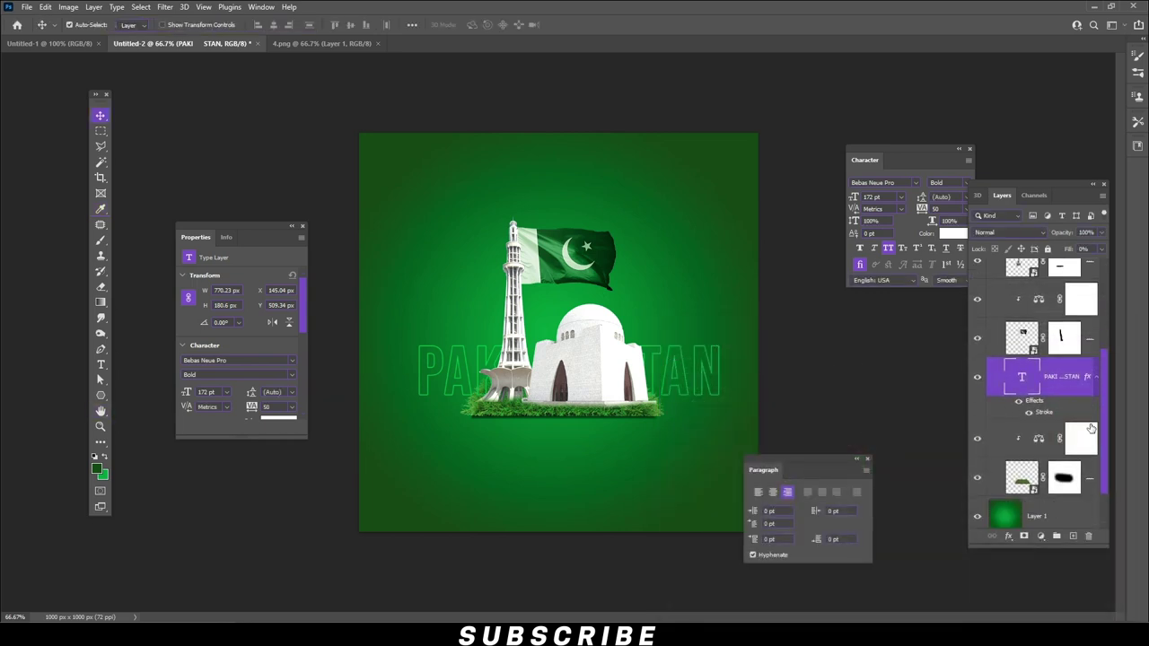
{"action": "left_click_drag", "start_coordinate": [1076, 386], "coordinate": [1015, 492]}
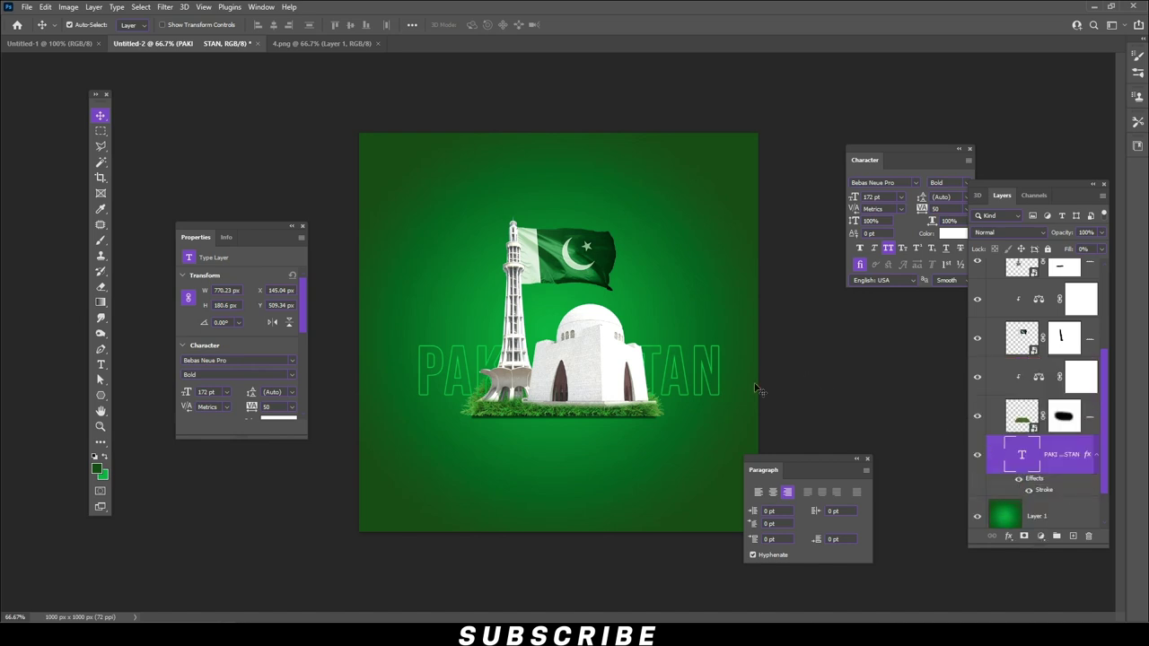
{"action": "key", "text": "shift+Down"}
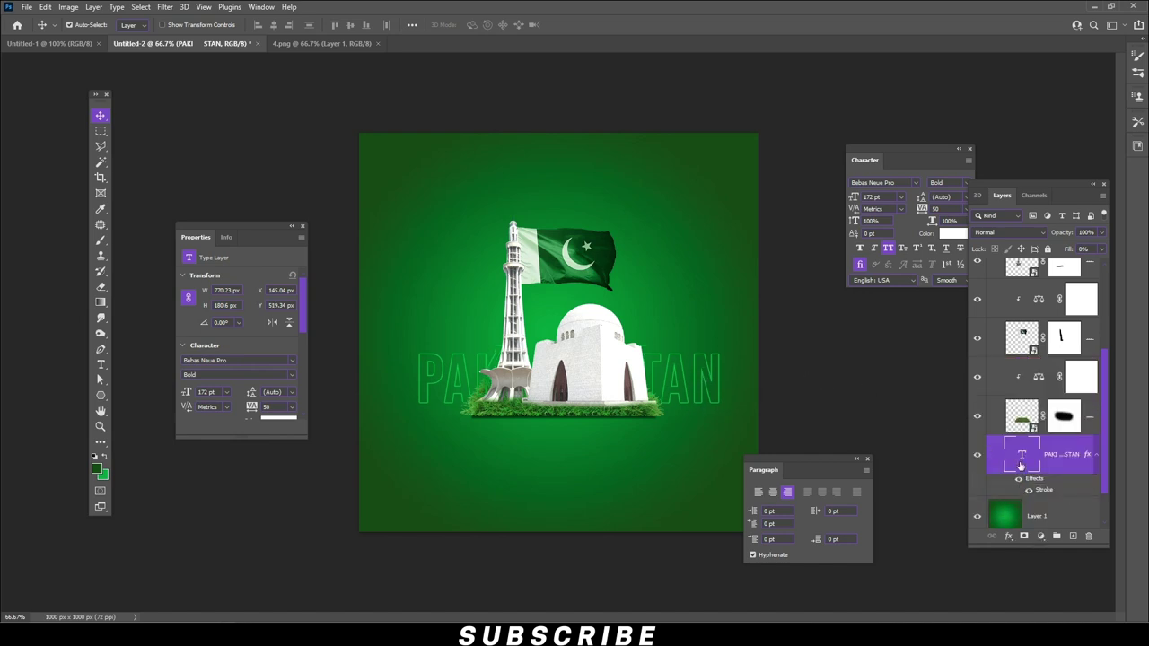
{"action": "key", "text": "shift+Down"}
{"action": "key", "text": "Left"}
{"action": "key", "text": "Left"}
{"action": "key", "text": "Left"}
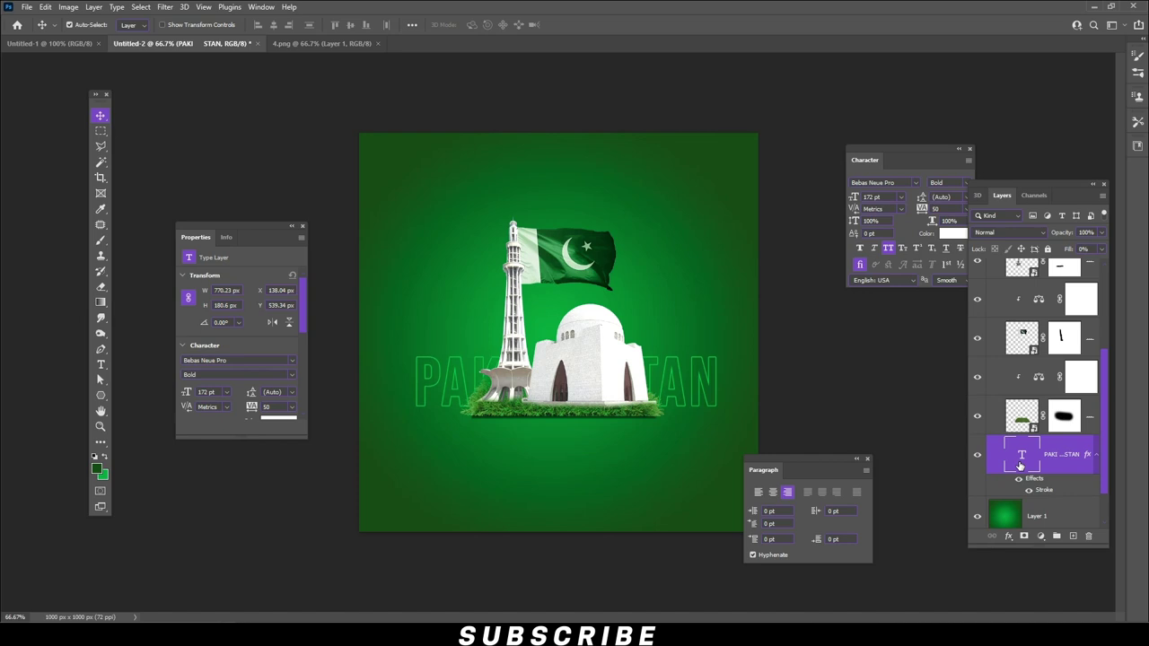
{"action": "key", "text": "Left"}
{"action": "key", "text": "Left"}
{"action": "key", "text": "Left"}
{"action": "key", "text": "Left"}
{"action": "key", "text": "Left"}
{"action": "key", "text": "Left"}
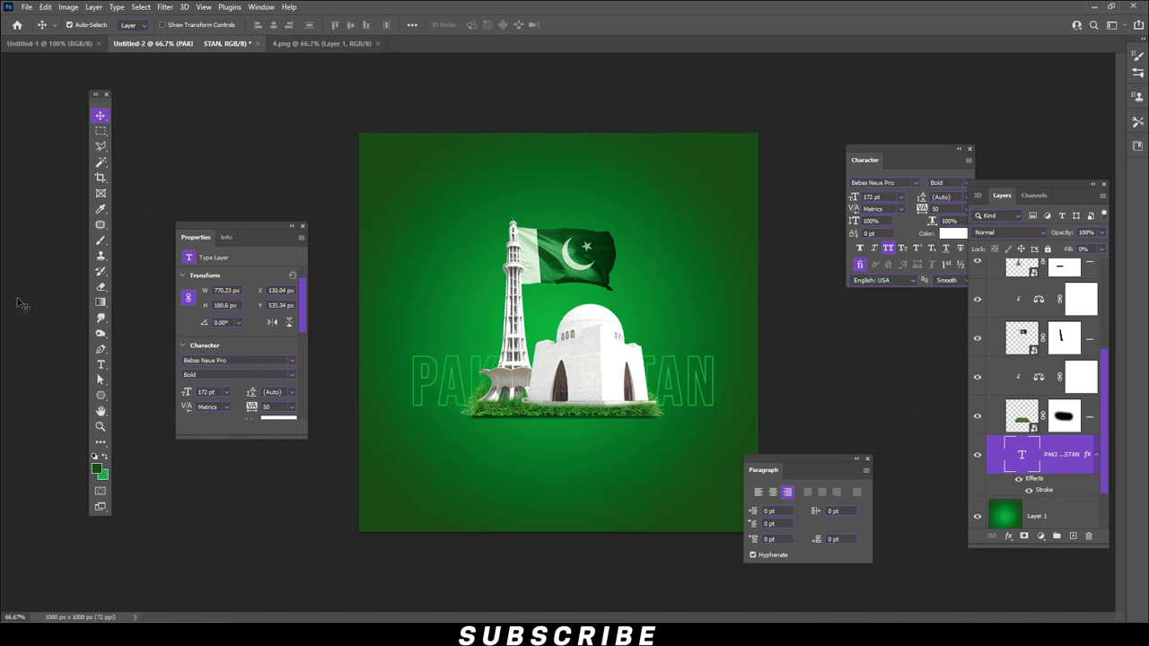
{"action": "left_click", "coordinate": [100, 243]}
{"action": "left_click", "coordinate": [98, 476]}
Set the foreground colour to black (000000) and enlarge the brush to about 306 px
{"action": "type", "text": "000000"}
{"action": "left_click", "coordinate": [991, 346]}
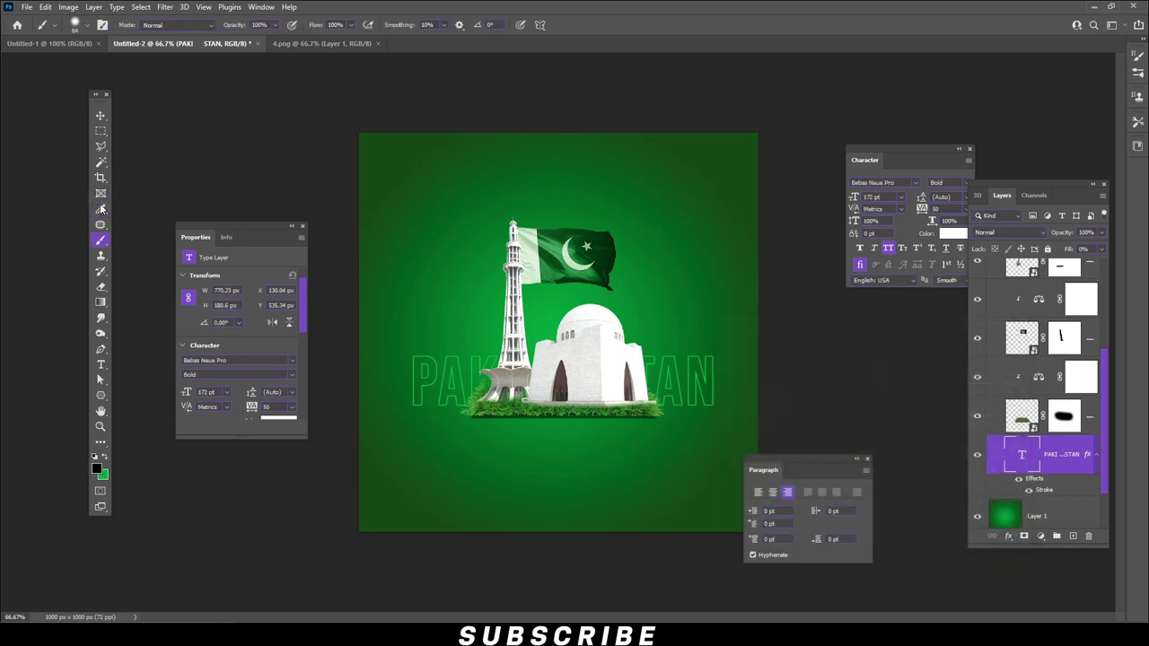
{"action": "left_click", "coordinate": [79, 26]}
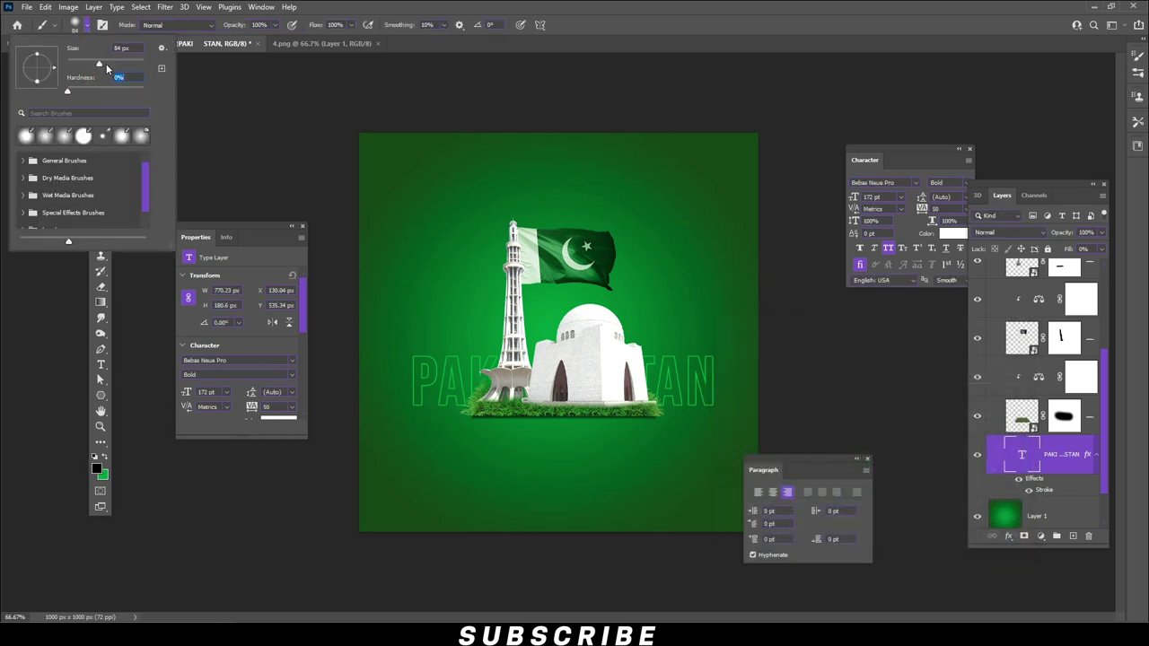
{"action": "left_click_drag", "start_coordinate": [125, 67], "coordinate": [129, 65]}
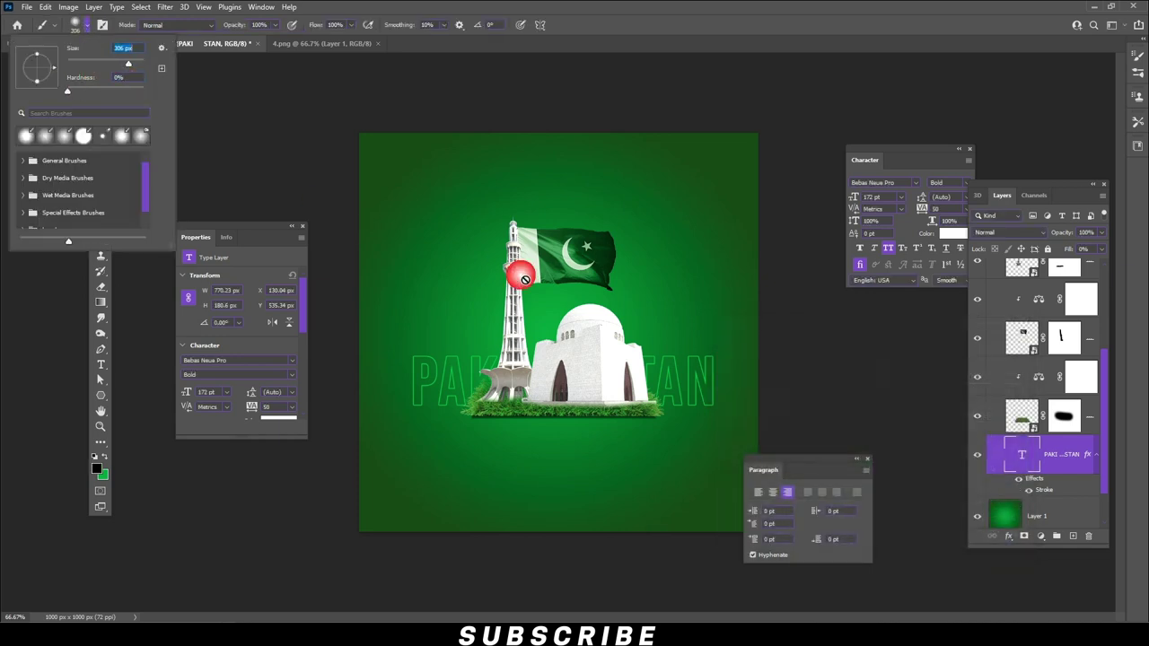
{"action": "left_click", "coordinate": [102, 319]}
{"action": "left_click", "coordinate": [100, 242]}
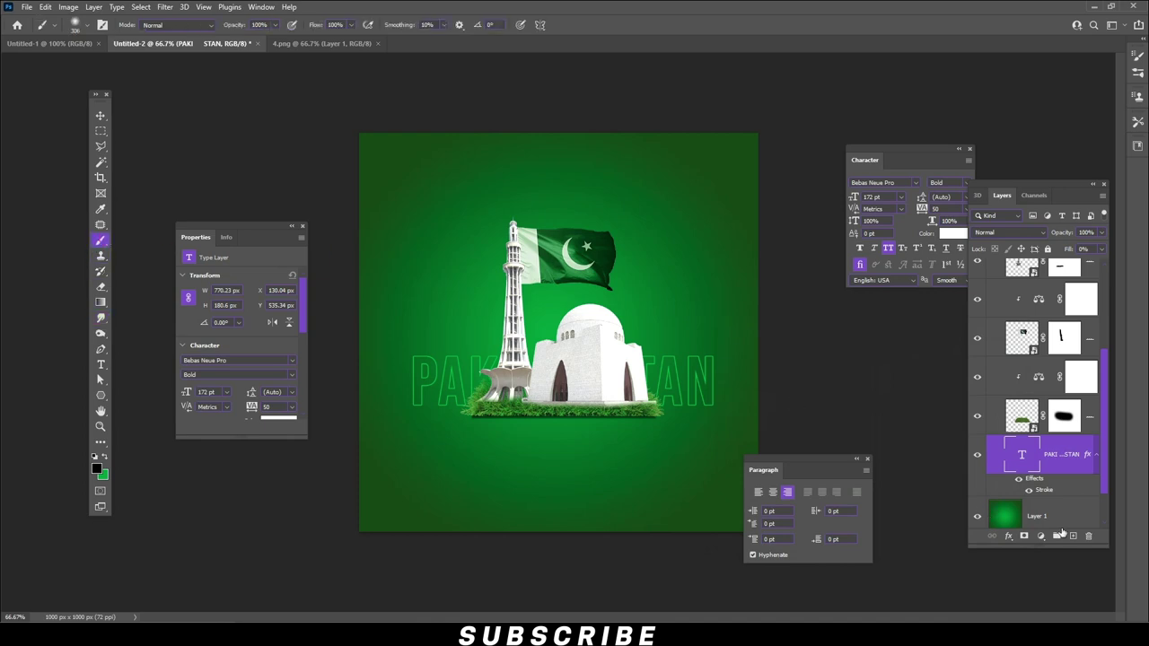
Paint a soft black shadow on a new empty layer, Layer 6
{"action": "left_click", "coordinate": [1074, 536]}
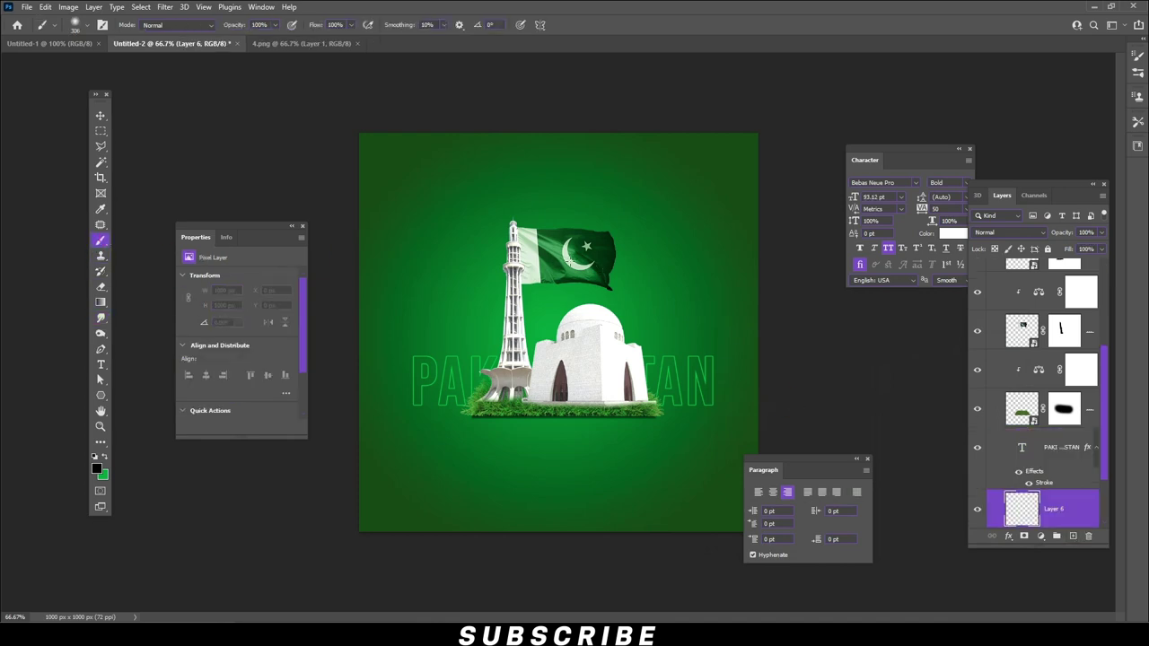
{"action": "left_click_drag", "start_coordinate": [579, 278], "coordinate": [507, 206]}
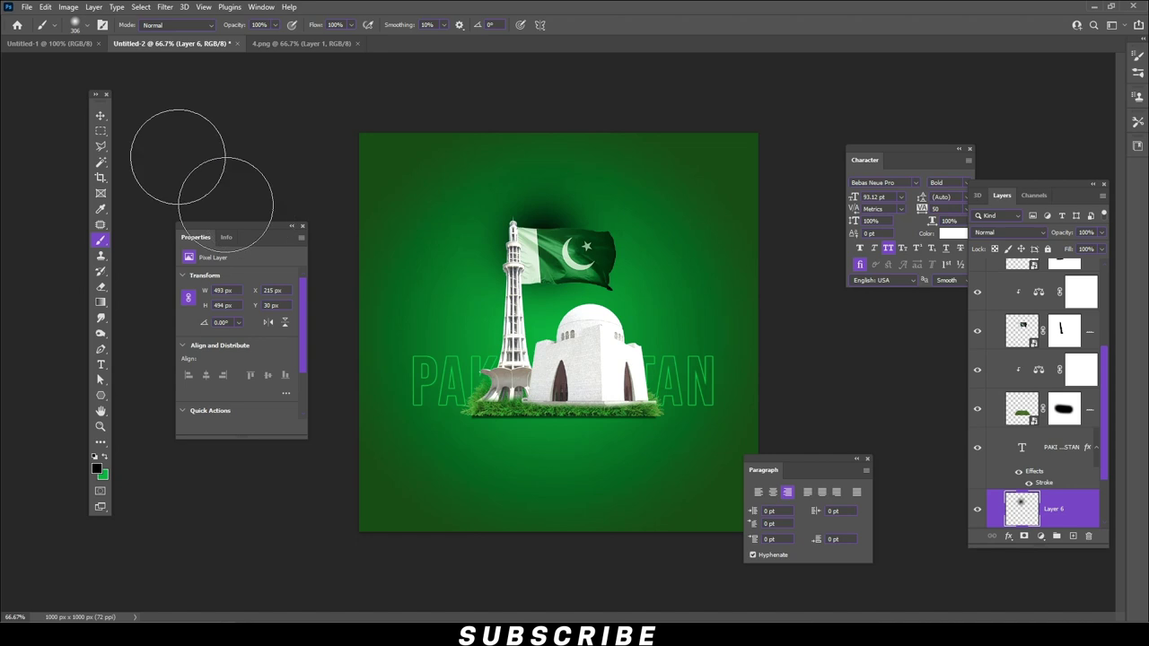
{"action": "left_click", "coordinate": [100, 122]}
Free Transform the shadow into a wide thin strip under the monuments, then nudge it down
{"action": "left_click", "coordinate": [45, 6]}
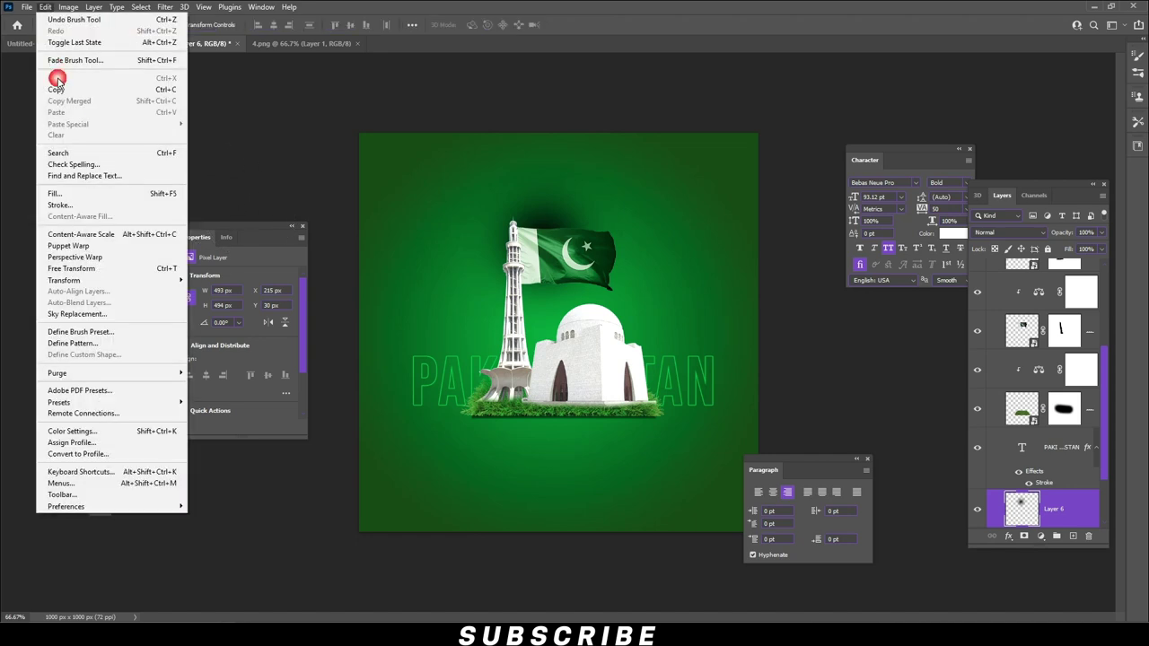
{"action": "left_click", "coordinate": [95, 269]}
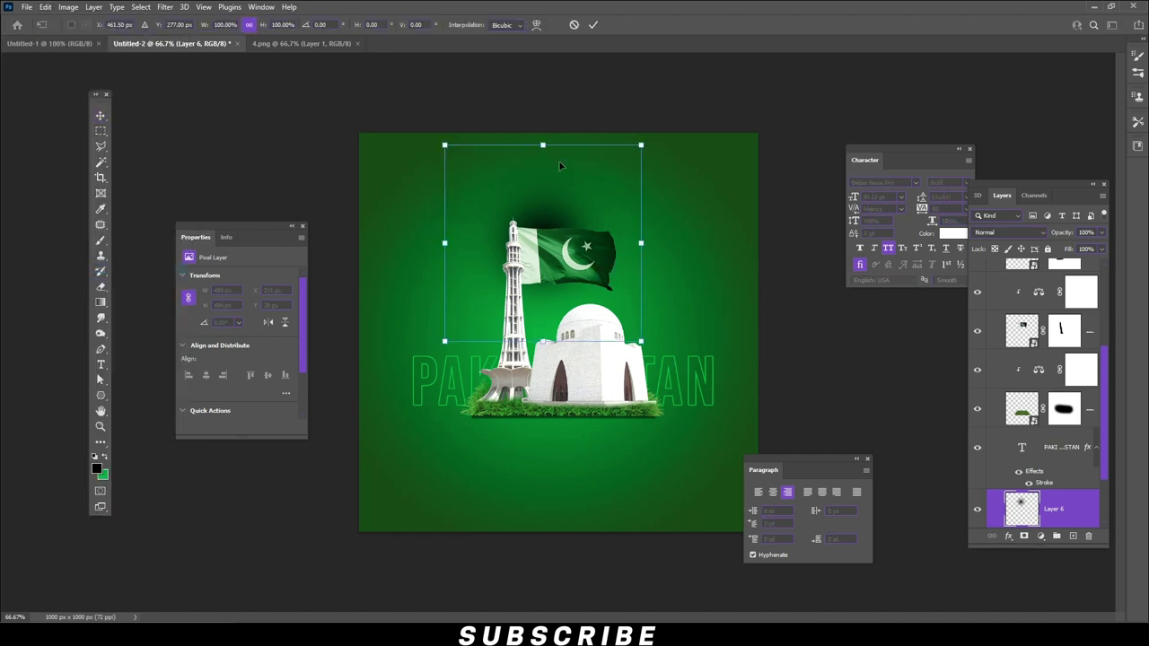
{"action": "left_click_drag", "start_coordinate": [542, 145], "coordinate": [536, 396]}
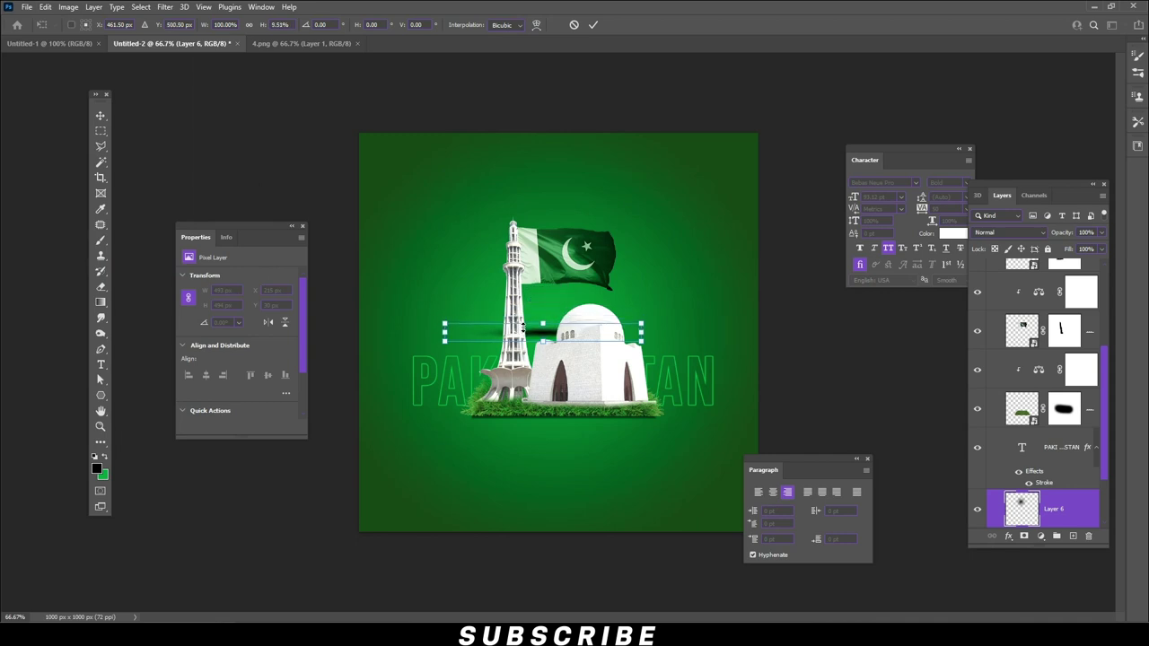
{"action": "left_click_drag", "start_coordinate": [536, 396], "coordinate": [467, 439]}
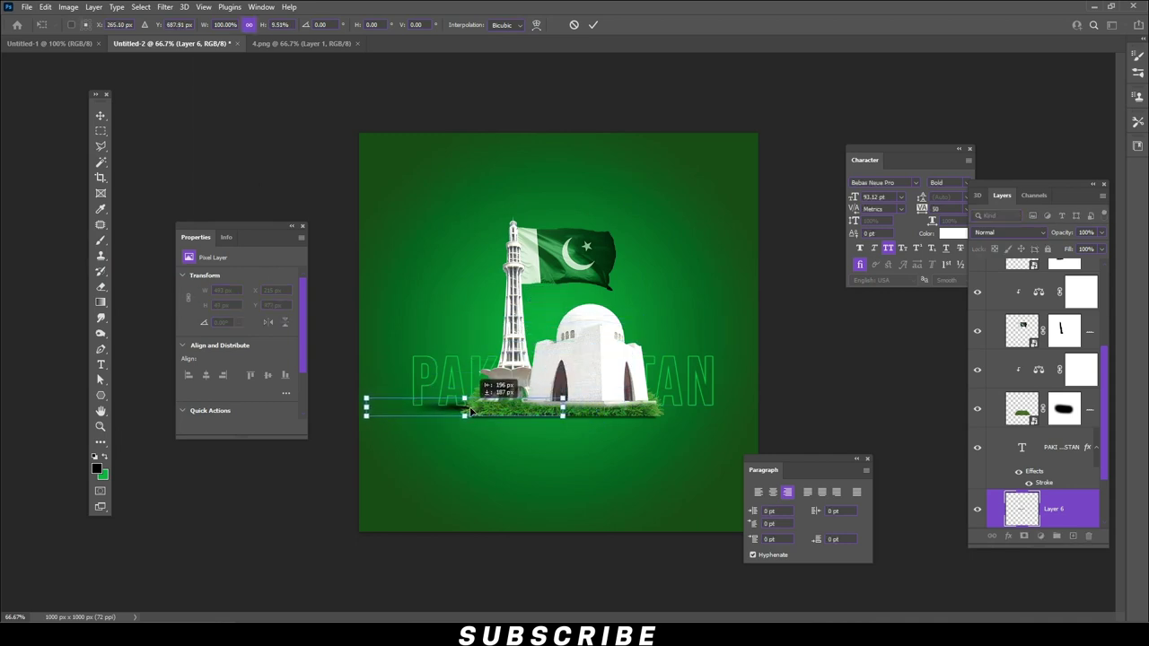
{"action": "mouse_move", "coordinate": [562, 410]}
{"action": "left_mouse_down"}
{"action": "mouse_move", "coordinate": [910, 410]}
{"action": "mouse_move", "coordinate": [900, 409]}
{"action": "left_mouse_up"}
{"action": "left_click_drag", "start_coordinate": [743, 409], "coordinate": [671, 409]}
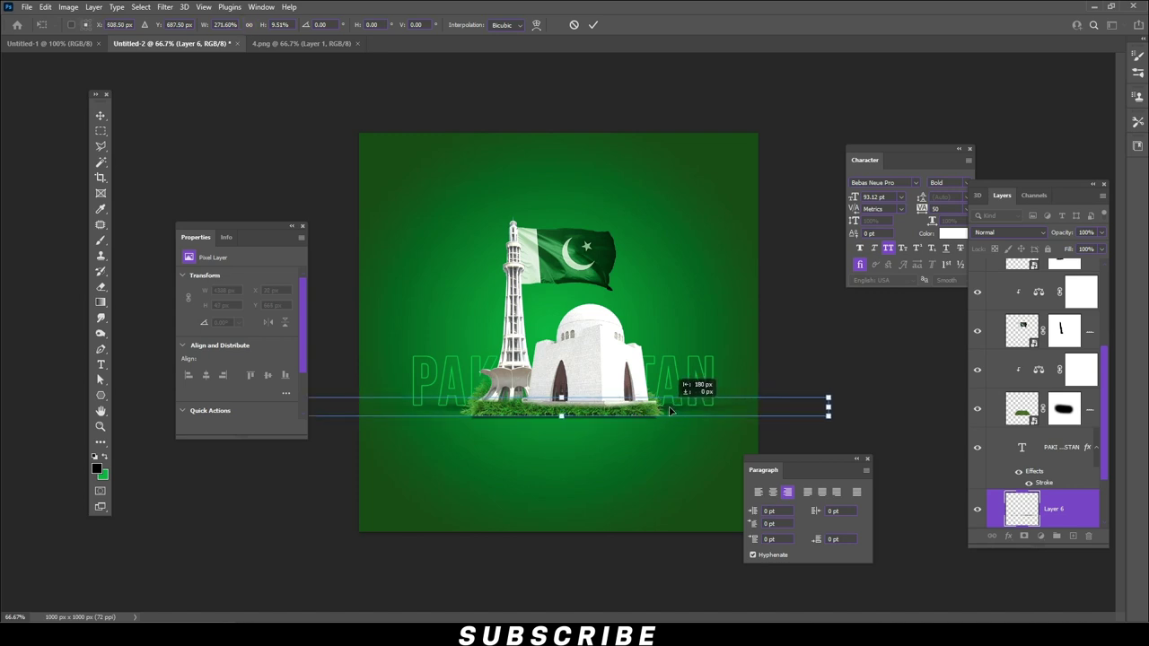
{"action": "left_click", "coordinate": [744, 421]}
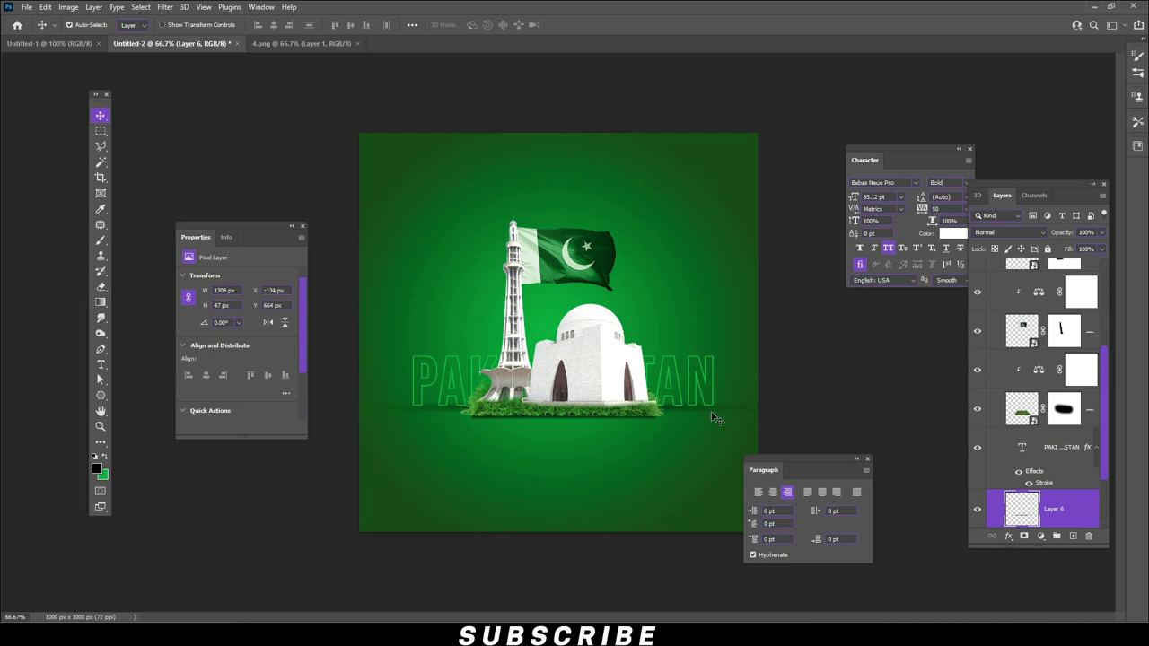
{"action": "key", "text": "shift+Down"}
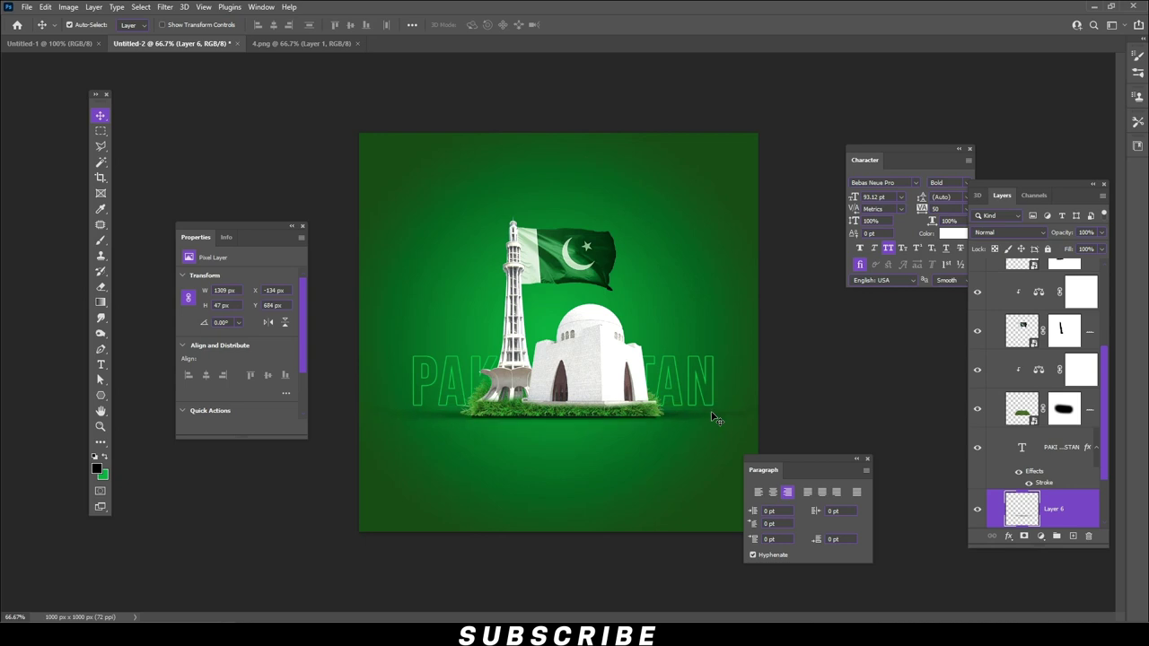
{"action": "left_click", "coordinate": [1067, 447]}
Nudge the PAKISTAN text down, then back up slightly
{"action": "key", "text": "shift+Down"}
{"action": "key", "text": "shift+Down"}
{"action": "key", "text": "Up"}
{"action": "key", "text": "Up"}
{"action": "key", "text": "Up"}
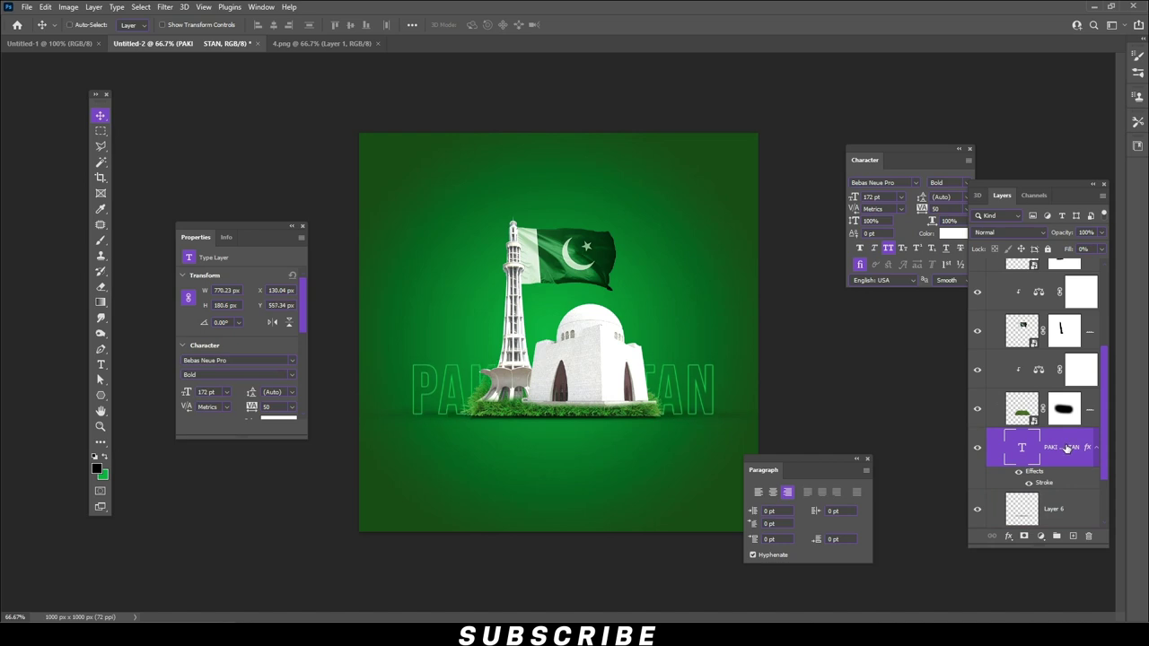
{"action": "scroll", "coordinate": [1077, 360], "scroll_direction": "up", "scroll_amount": 1}
{"action": "scroll", "coordinate": [1077, 360], "scroll_direction": "up", "scroll_amount": 2}
{"action": "scroll", "coordinate": [1077, 360], "scroll_direction": "up", "scroll_amount": 1}
Target Layer 3's mask and adjust the Brush size
{"action": "left_click", "coordinate": [1070, 300]}
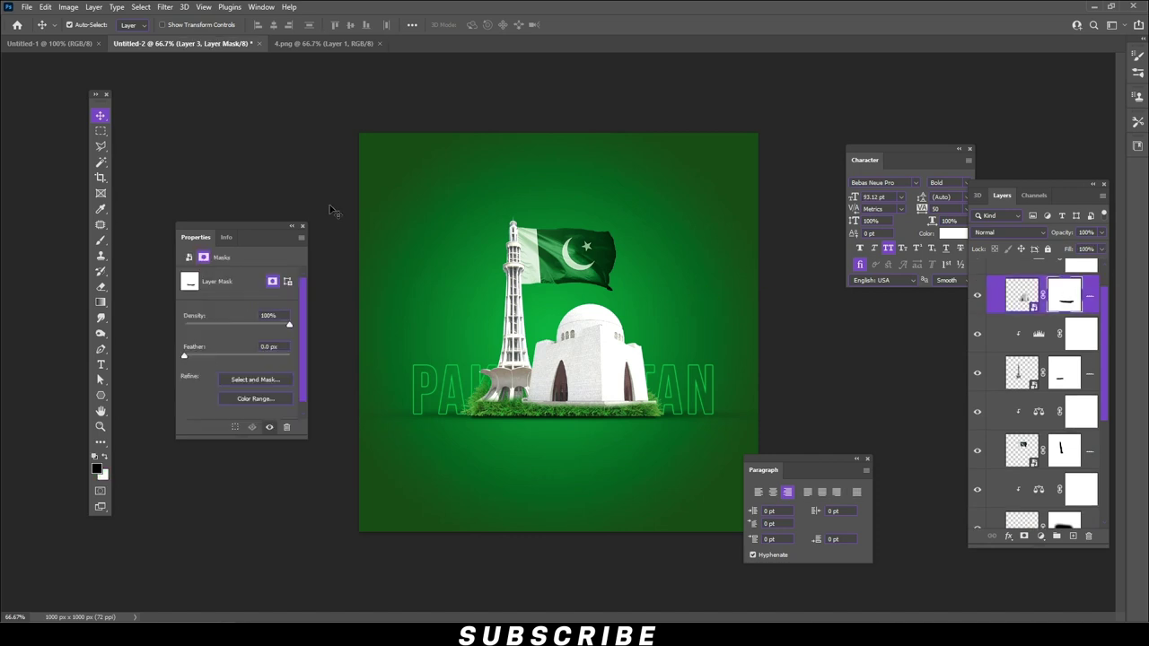
{"action": "left_click", "coordinate": [101, 241]}
{"action": "left_click", "coordinate": [82, 24]}
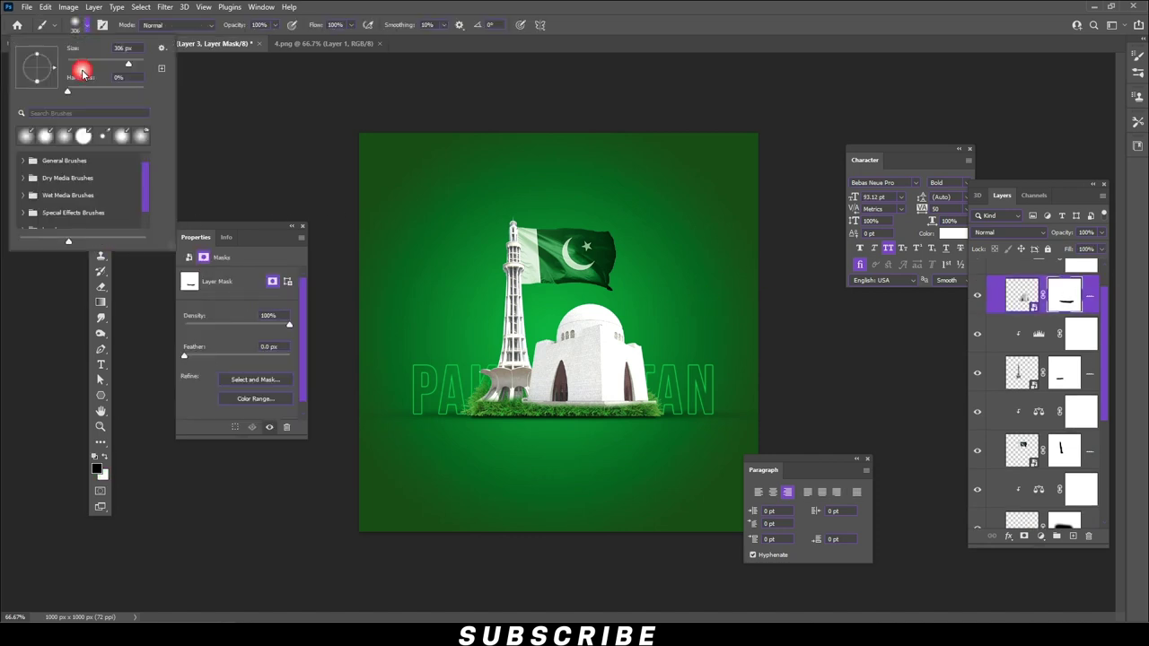
{"action": "left_click", "coordinate": [86, 66]}
{"action": "left_click", "coordinate": [687, 33]}
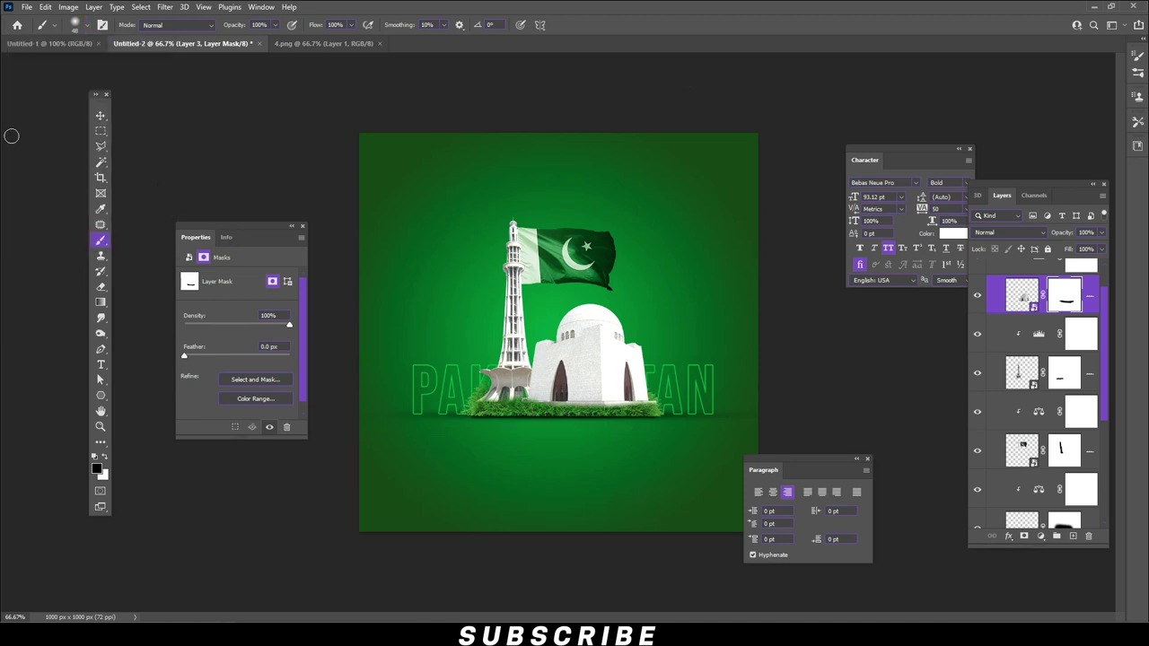
Close the 4.png document and open 3.png
{"action": "left_click", "coordinate": [101, 116]}
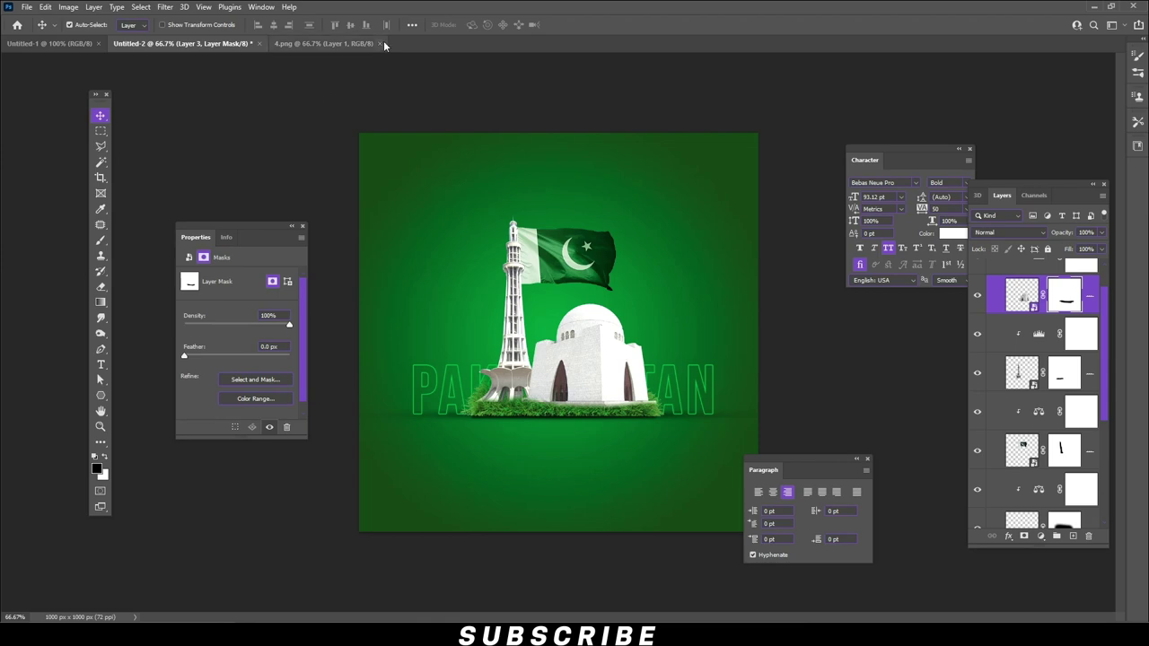
{"action": "left_click", "coordinate": [380, 43]}
{"action": "left_click", "coordinate": [26, 7]}
{"action": "left_click", "coordinate": [40, 31]}
{"action": "double_click", "coordinate": [214, 100]}
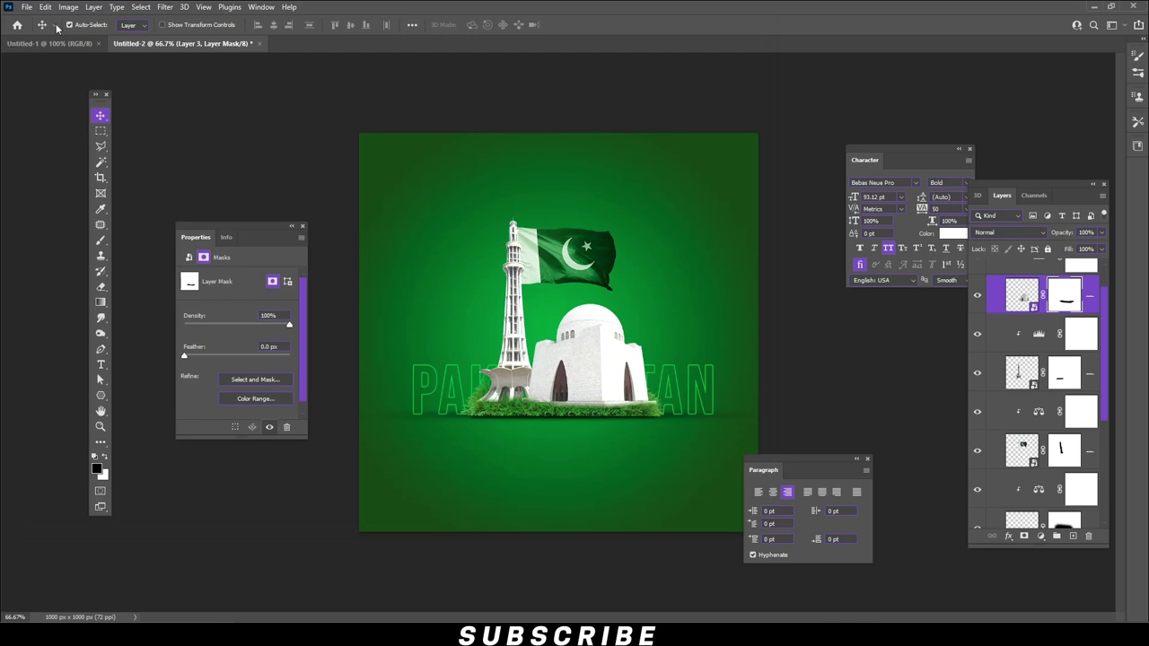
Bring the 3.png clouds into the poster as Layer 7, placed beneath Group 1
{"action": "left_click_drag", "start_coordinate": [675, 341], "coordinate": [210, 47]}
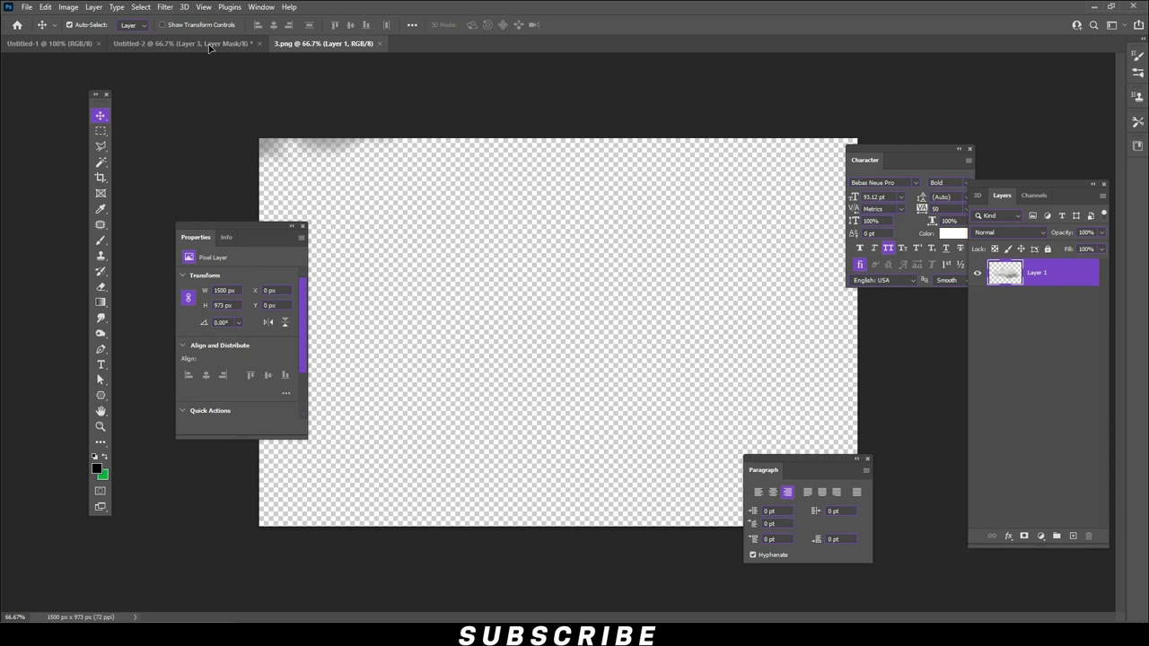
{"action": "left_click_drag", "start_coordinate": [549, 175], "coordinate": [551, 178]}
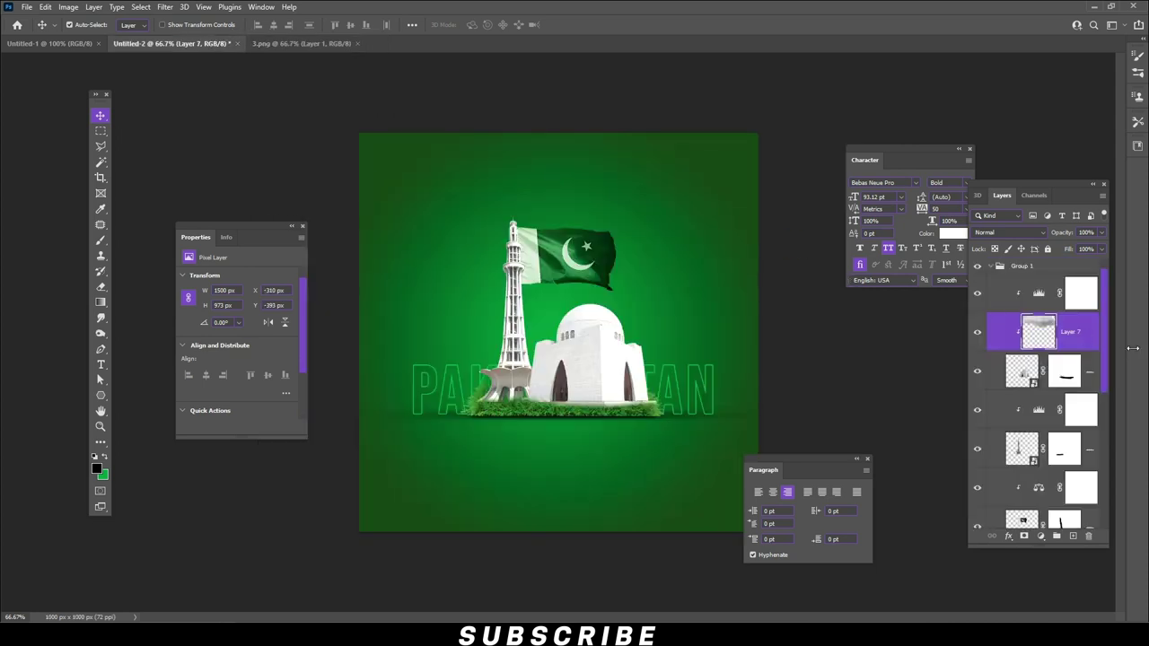
{"action": "left_click_drag", "start_coordinate": [1084, 337], "coordinate": [1074, 269]}
{"action": "left_click", "coordinate": [1000, 305]}
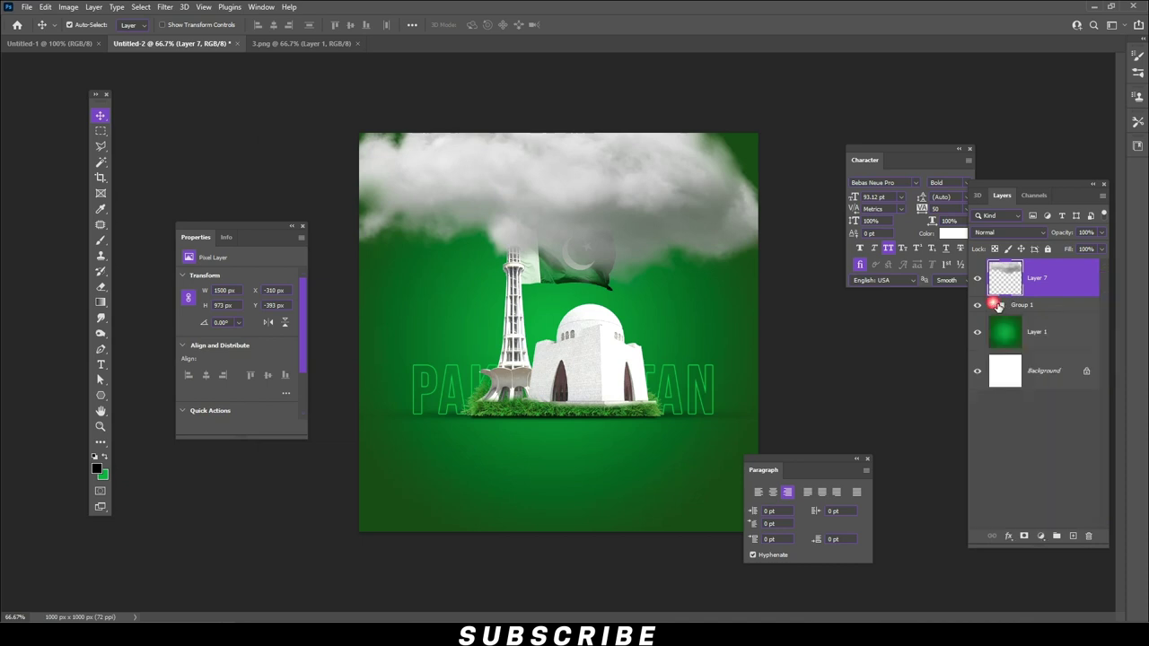
{"action": "left_click_drag", "start_coordinate": [1075, 282], "coordinate": [1074, 310]}
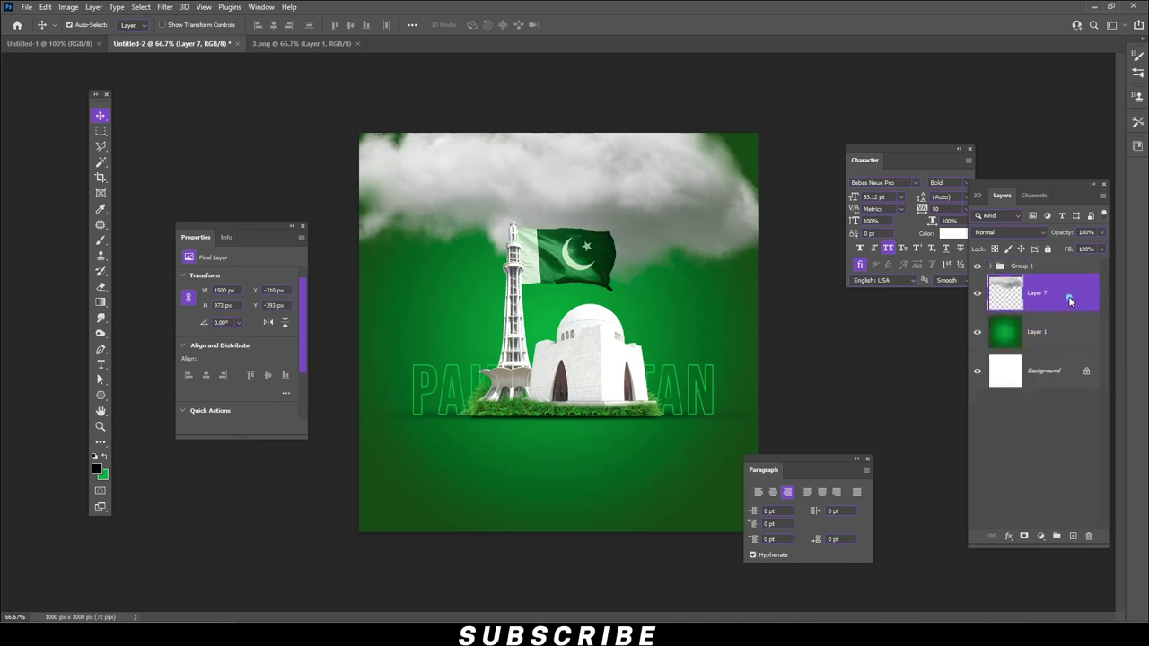
Make the clouds a Smart Object, position them, set Divide blend mode, and duplicate the layer
{"action": "right_click", "coordinate": [1071, 301]}
{"action": "left_click", "coordinate": [979, 281]}
{"action": "left_click_drag", "start_coordinate": [653, 220], "coordinate": [620, 245]}
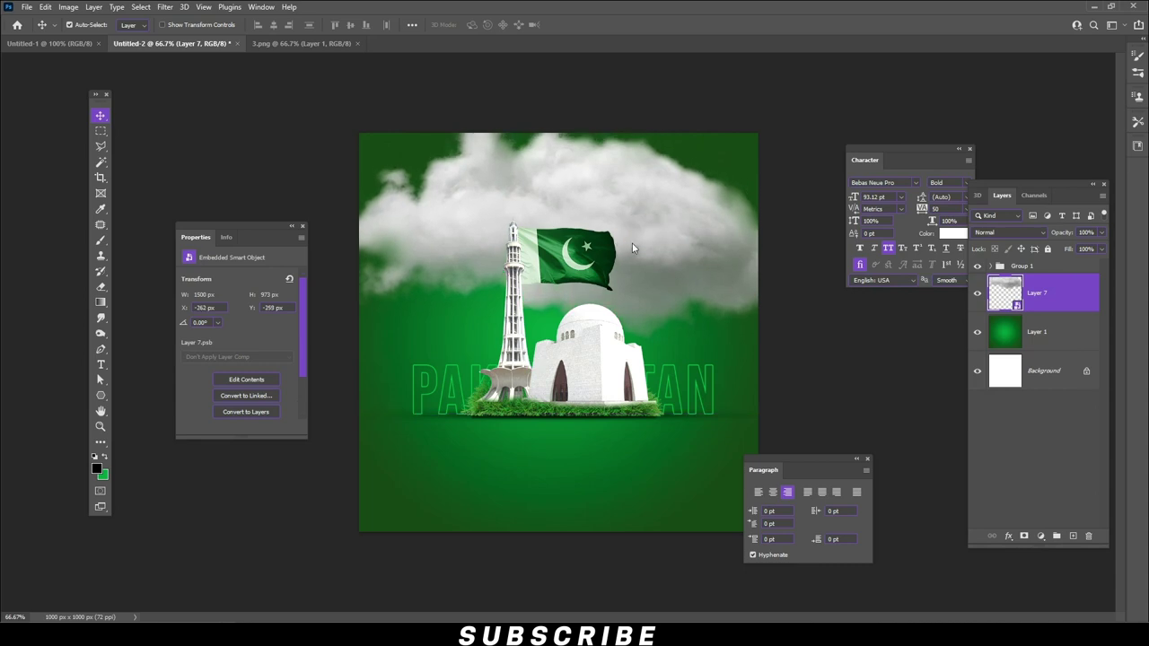
{"action": "left_click", "coordinate": [1010, 232]}
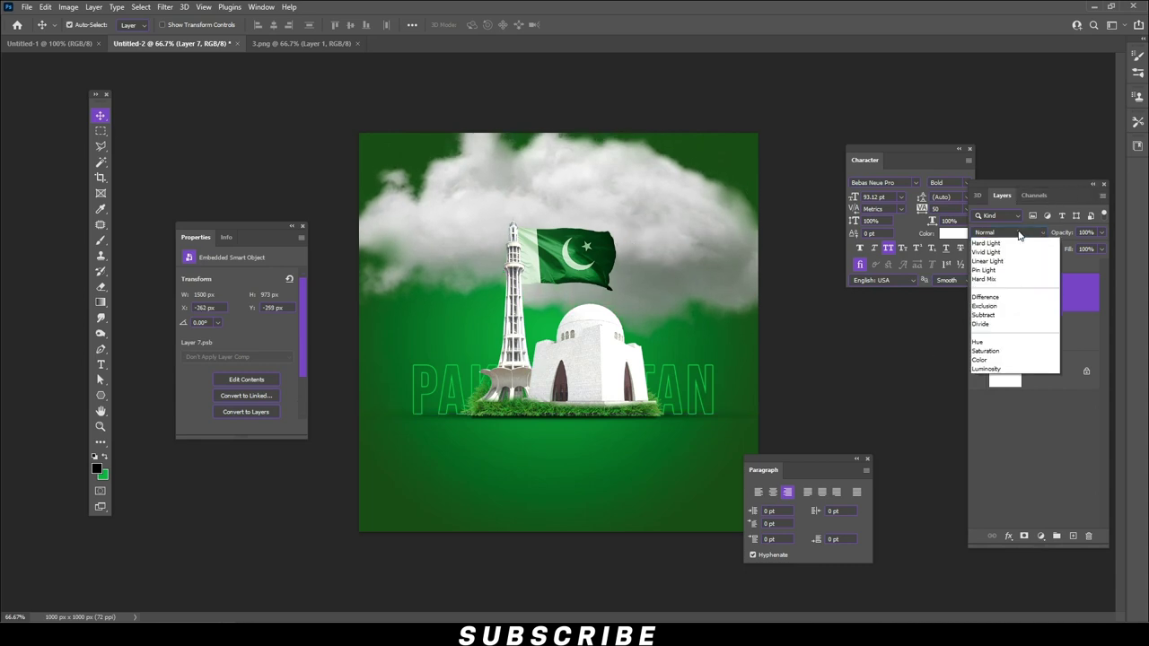
{"action": "left_click", "coordinate": [1006, 478]}
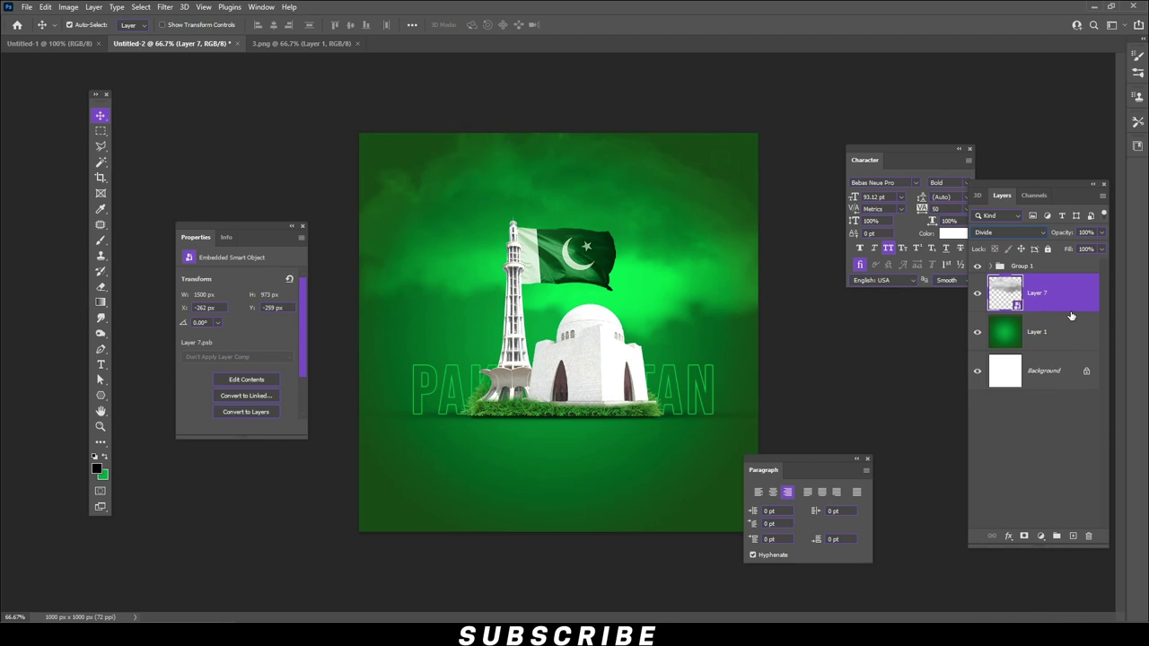
{"action": "left_click_drag", "start_coordinate": [1064, 303], "coordinate": [1073, 536]}
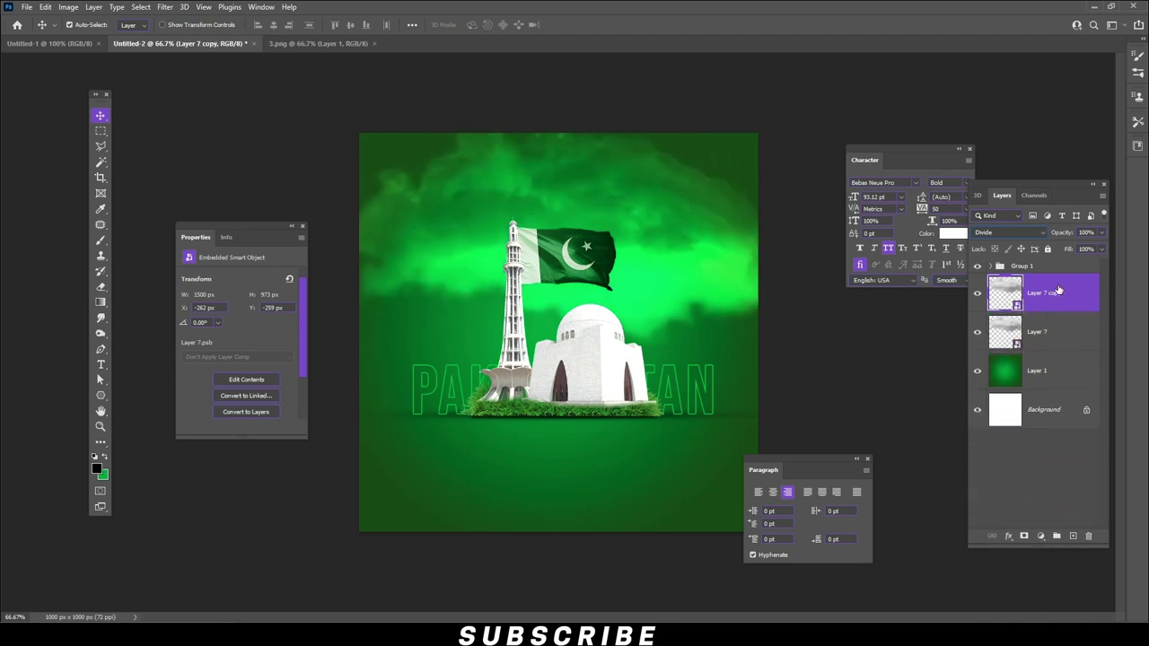
Mask Layer 7 copy and paint out its clouds at the top and left
{"action": "left_click", "coordinate": [1027, 537]}
{"action": "left_click", "coordinate": [101, 241]}
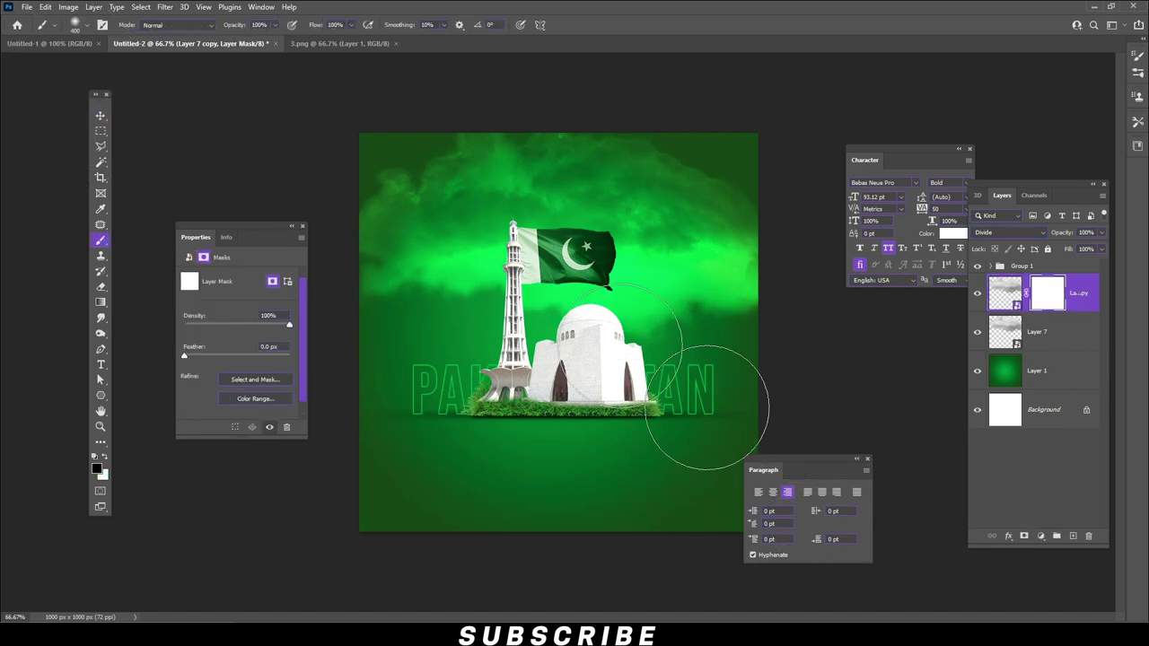
{"action": "left_click_drag", "start_coordinate": [629, 269], "coordinate": [359, 161]}
{"action": "left_click_drag", "start_coordinate": [718, 123], "coordinate": [775, 225]}
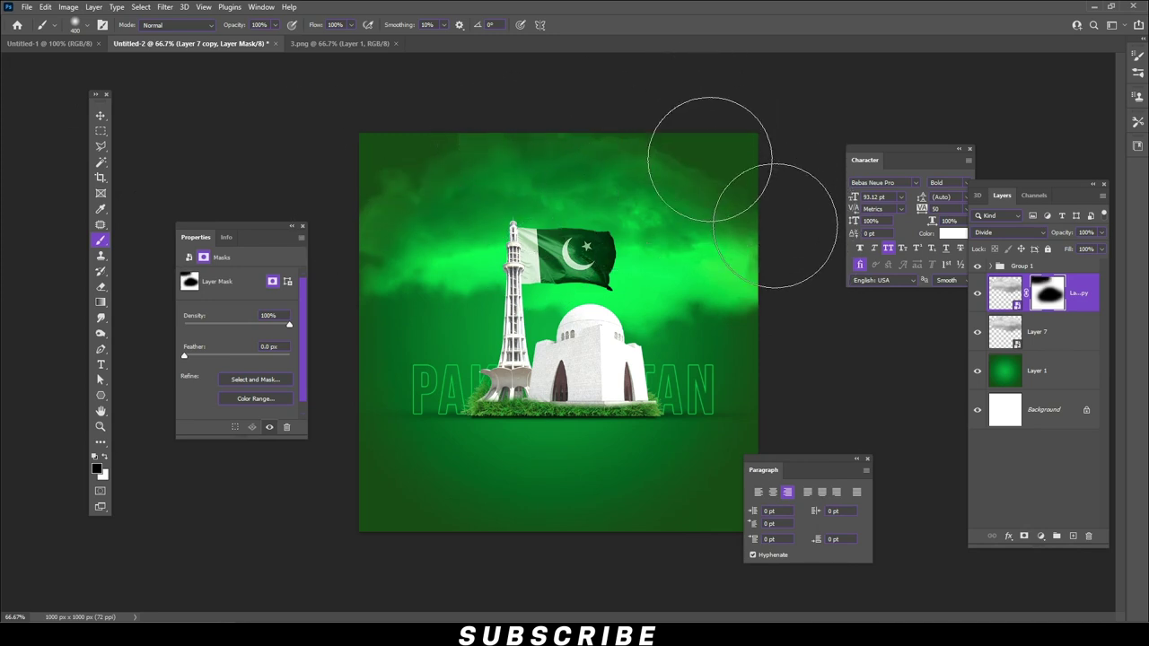
{"action": "left_click_drag", "start_coordinate": [368, 314], "coordinate": [453, 296]}
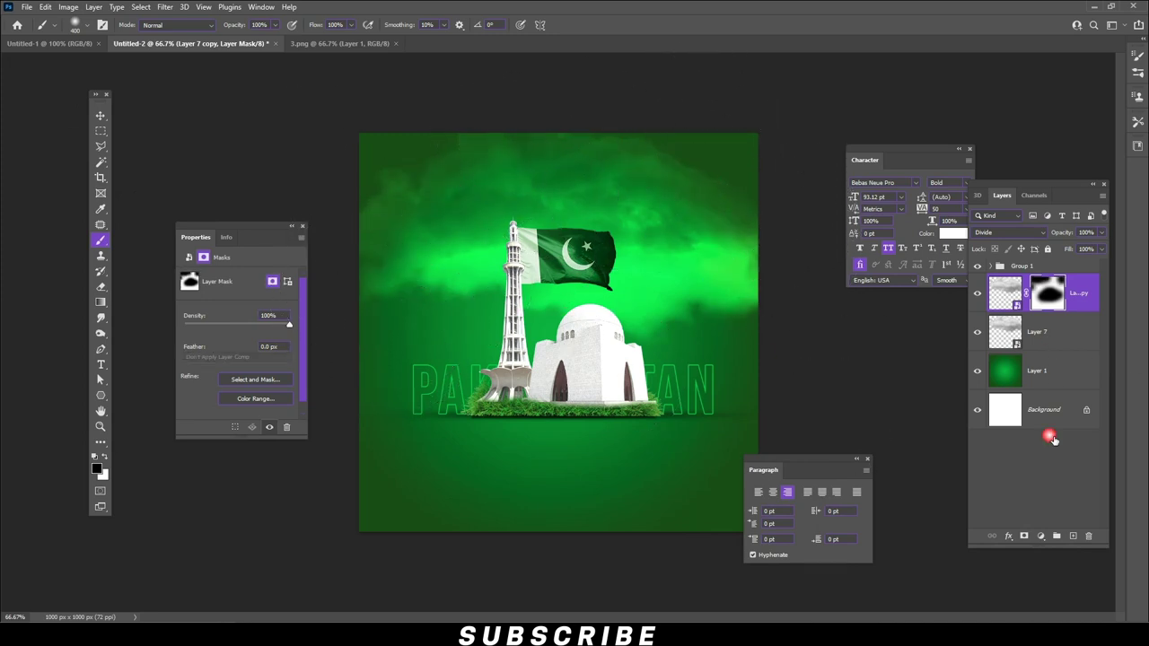
Mask Layer 7 and paint out its clouds at the top and middle
{"action": "key", "text": "alt+bracketleft"}
{"action": "left_click", "coordinate": [1025, 536]}
{"action": "left_click_drag", "start_coordinate": [744, 192], "coordinate": [581, 99]}
{"action": "left_click_drag", "start_coordinate": [441, 341], "coordinate": [718, 334]}
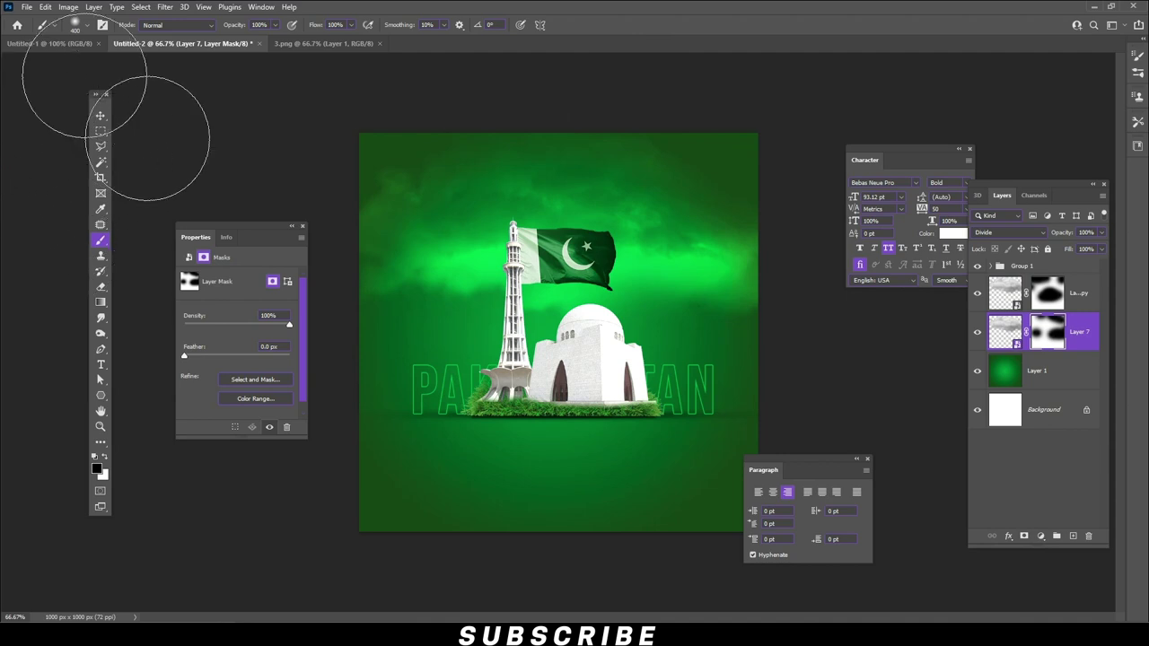
Duplicate the cloud copy into a Normal-mode third layer and mask away clouds near the flag
{"action": "left_click", "coordinate": [101, 117]}
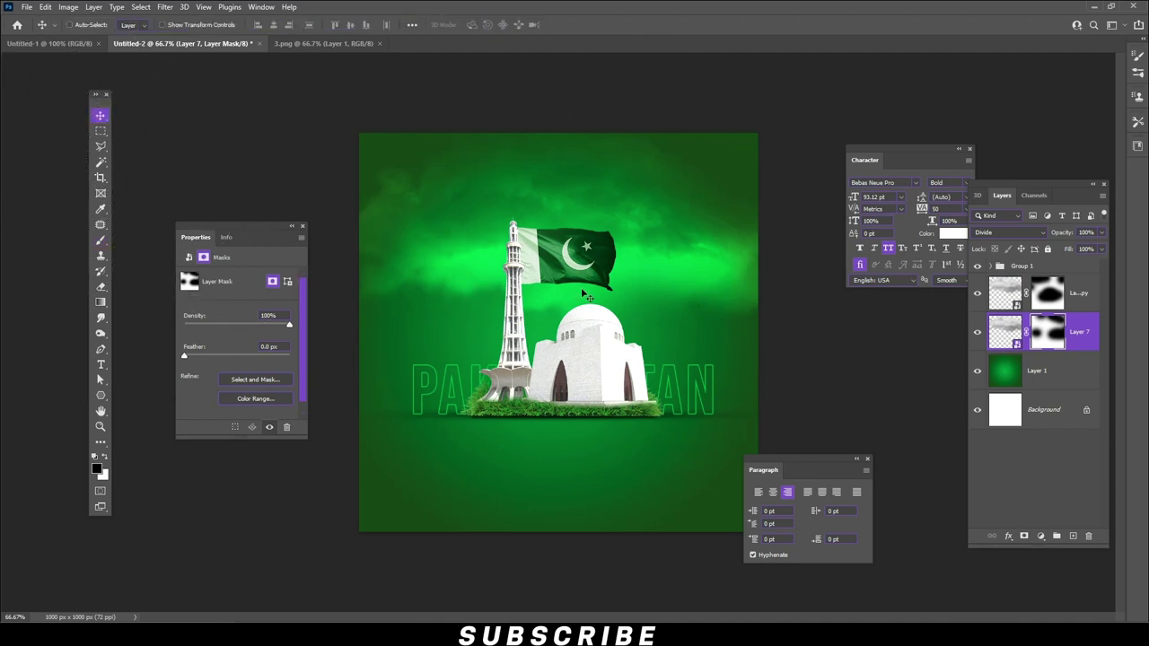
{"action": "left_click", "coordinate": [1078, 292]}
{"action": "key", "text": "b"}
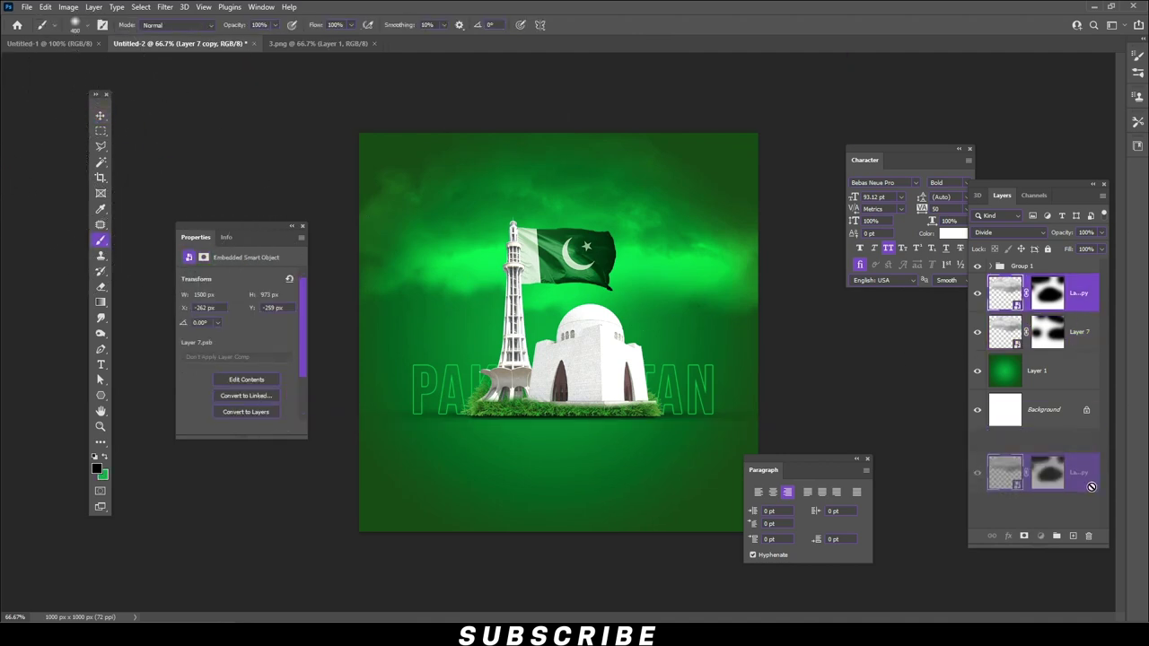
{"action": "left_click_drag", "start_coordinate": [1094, 301], "coordinate": [1073, 536]}
{"action": "left_click", "coordinate": [1015, 234]}
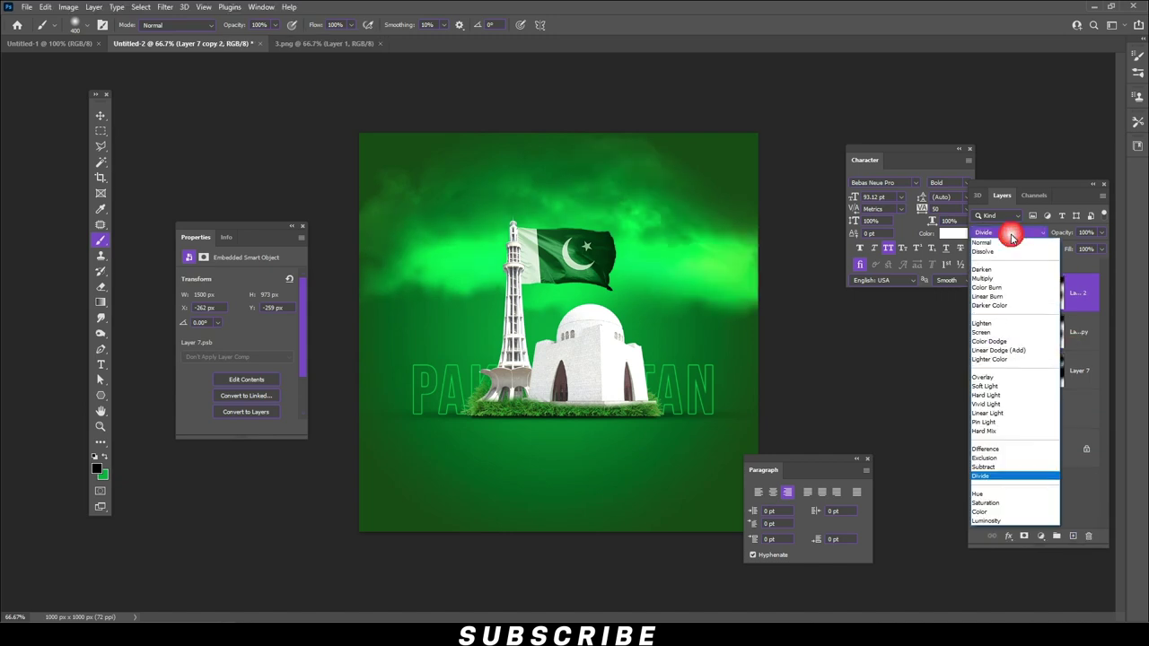
{"action": "left_click", "coordinate": [1057, 296]}
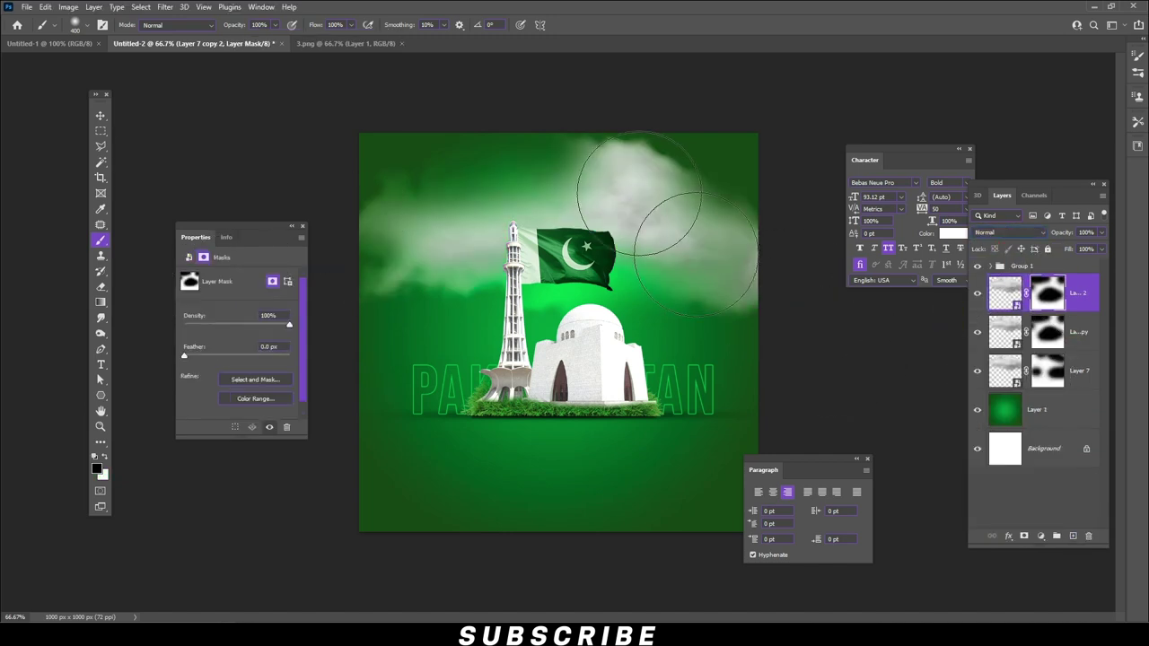
{"action": "mouse_move", "coordinate": [813, 334]}
{"action": "left_mouse_down"}
{"action": "mouse_move", "coordinate": [574, 143]}
{"action": "mouse_move", "coordinate": [469, 159]}
{"action": "mouse_move", "coordinate": [660, 314]}
{"action": "left_mouse_up"}
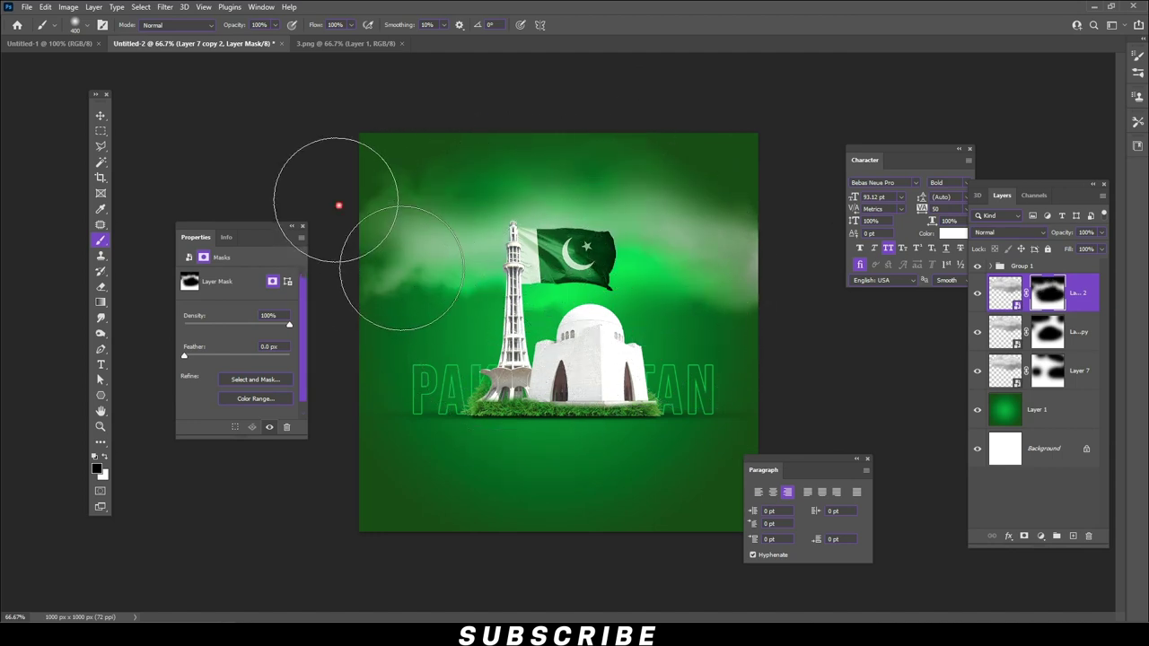
Add a clipped Levels adjustment with white input 159, then close the cloud source image
{"action": "left_click", "coordinate": [68, 216]}
{"action": "key", "text": "v"}
{"action": "left_click", "coordinate": [1004, 293]}
{"action": "left_click", "coordinate": [1040, 536]}
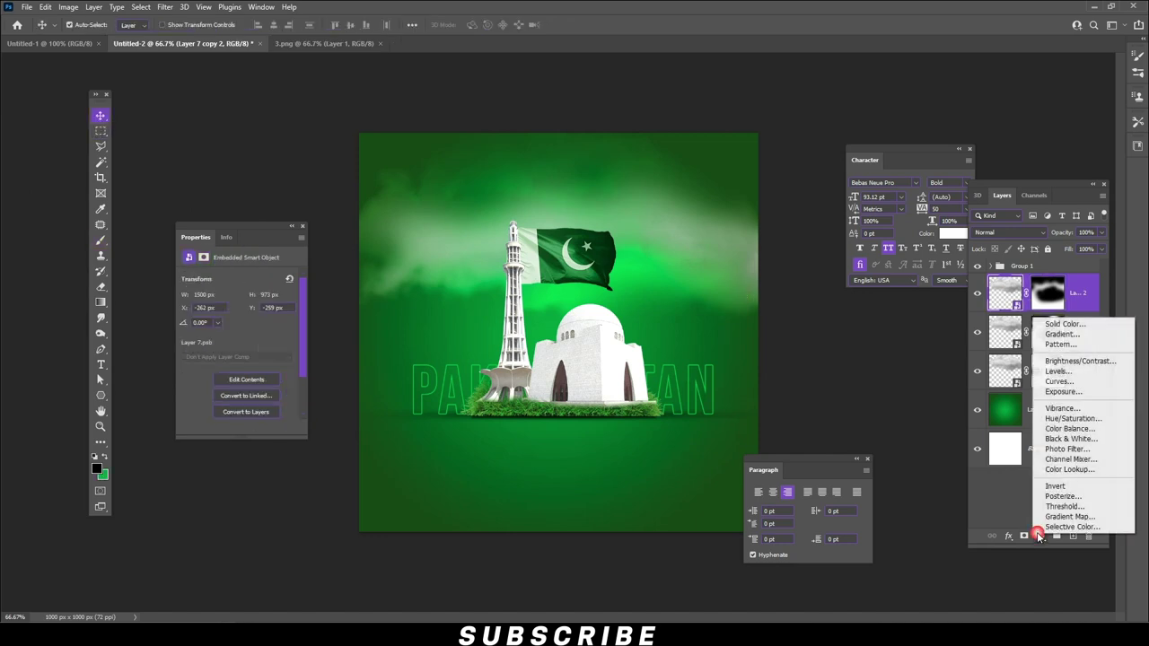
{"action": "left_click", "coordinate": [1067, 373]}
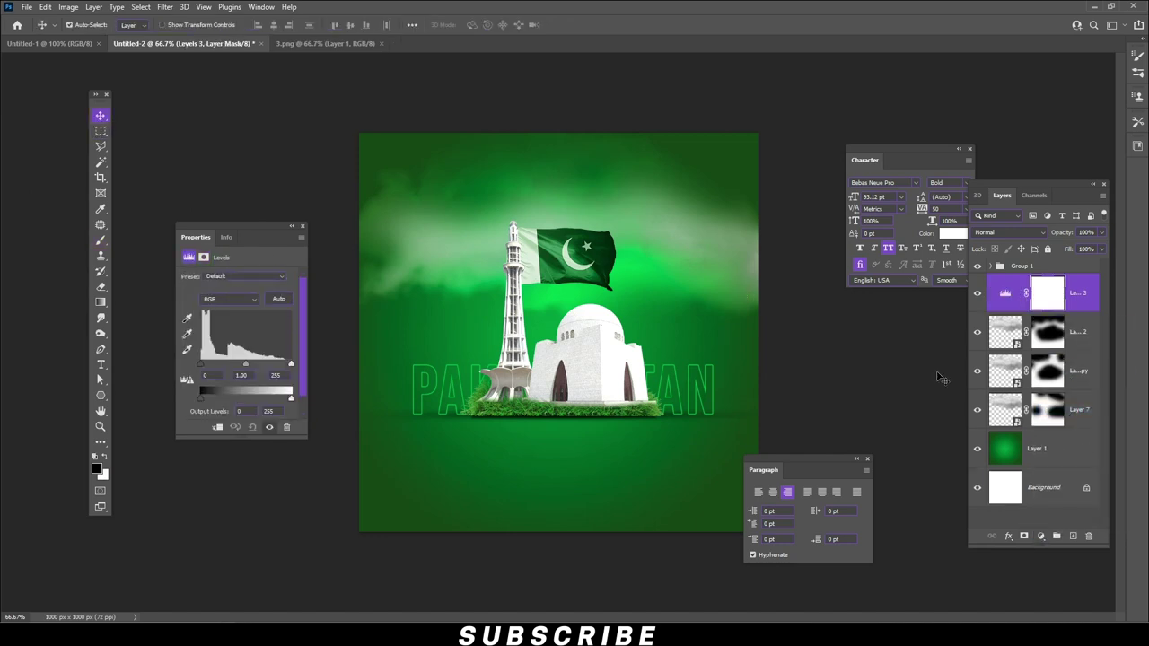
{"action": "left_click", "coordinate": [217, 427]}
{"action": "left_click_drag", "start_coordinate": [289, 364], "coordinate": [257, 365]}
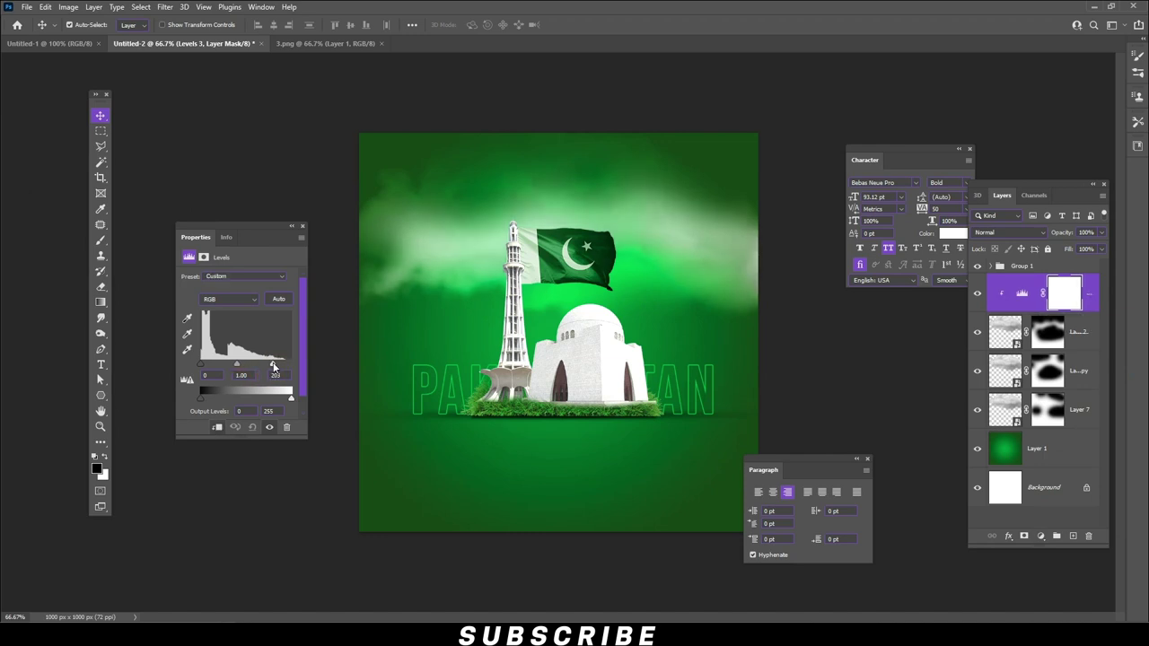
{"action": "left_click", "coordinate": [381, 43]}
Open 9.png and bring the birds into the poster as a Smart Object
{"action": "left_click", "coordinate": [28, 8]}
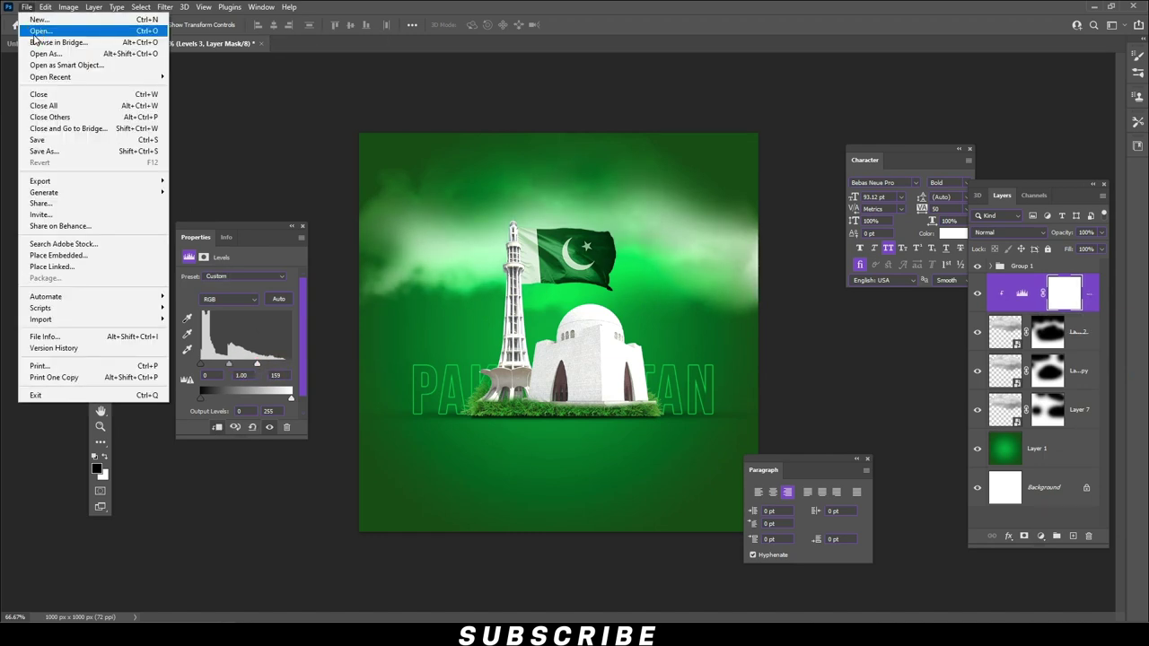
{"action": "left_click", "coordinate": [41, 33]}
{"action": "double_click", "coordinate": [640, 124]}
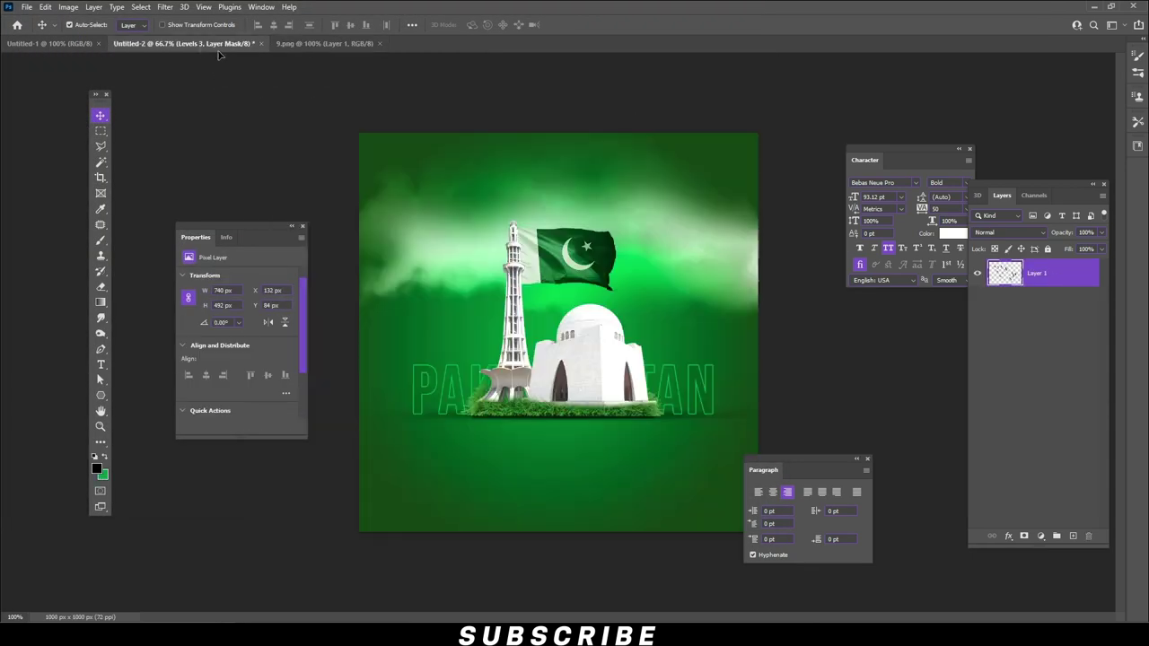
{"action": "left_click_drag", "start_coordinate": [198, 46], "coordinate": [721, 250]}
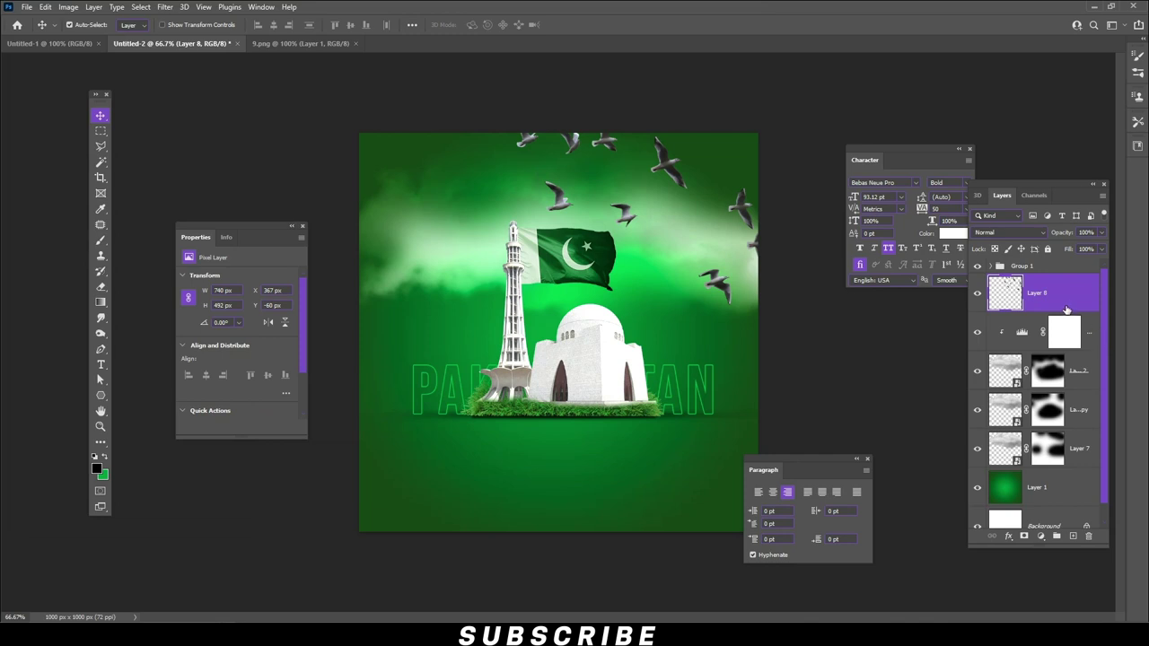
{"action": "right_click", "coordinate": [1067, 310]}
{"action": "left_click", "coordinate": [952, 285]}
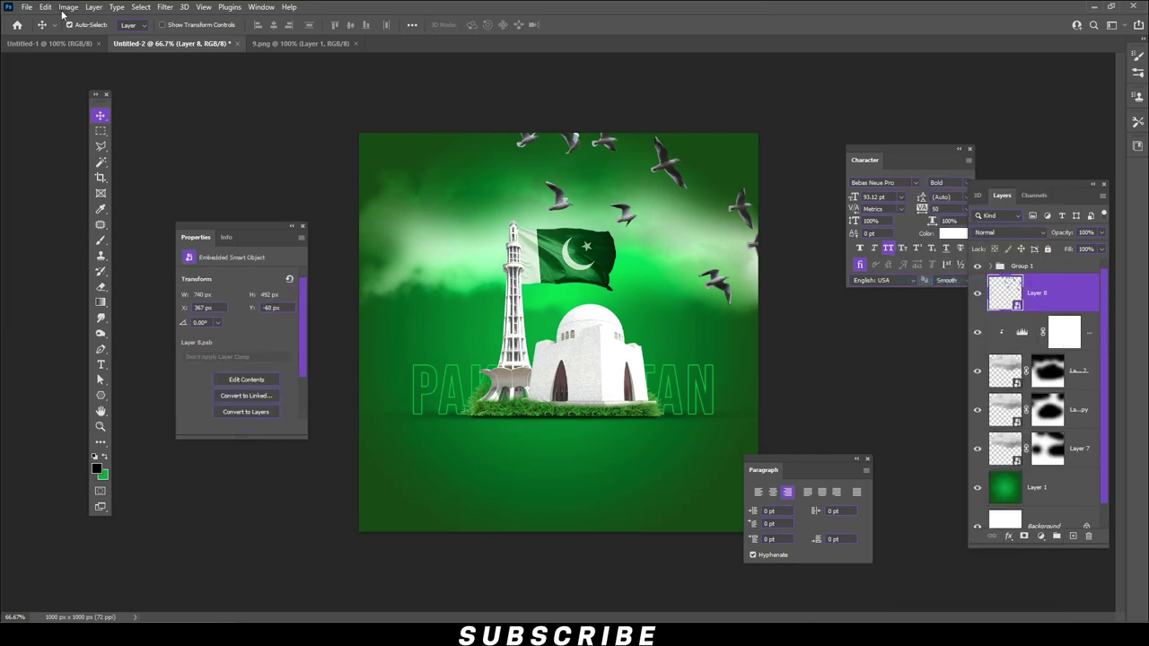
Scale the birds to about 25%, flip them horizontally, and move them beside the minaret
{"action": "left_click", "coordinate": [47, 8]}
{"action": "left_click", "coordinate": [103, 269]}
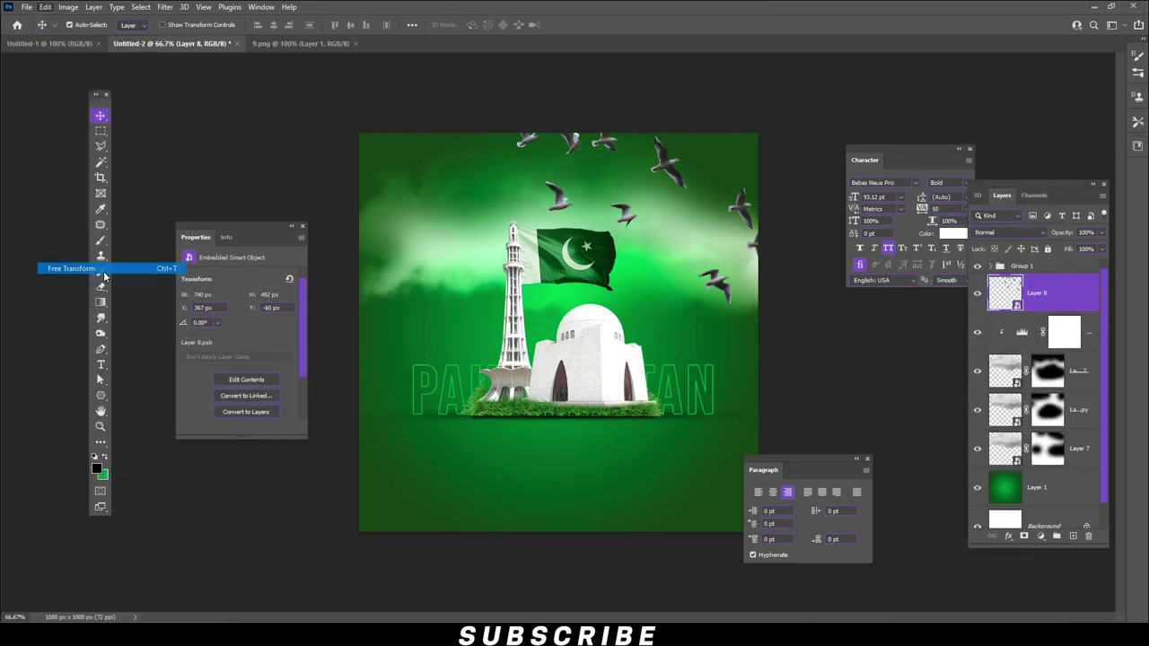
{"action": "mouse_move", "coordinate": [803, 108]}
{"action": "left_mouse_down"}
{"action": "mouse_move", "coordinate": [544, 261]}
{"action": "mouse_move", "coordinate": [477, 258]}
{"action": "left_mouse_up"}
{"action": "right_click", "coordinate": [476, 254]}
{"action": "left_click", "coordinate": [503, 441]}
{"action": "key", "text": "Return"}
{"action": "left_click_drag", "start_coordinate": [496, 256], "coordinate": [532, 296]}
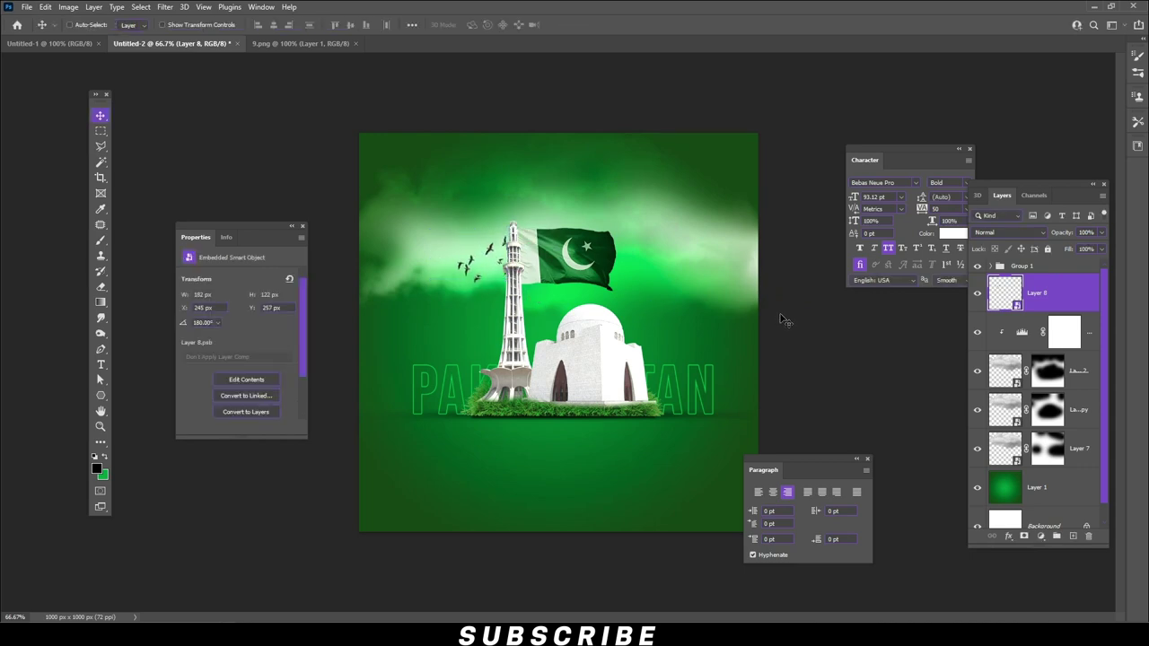
Apply a Levels adjustment to the birds and close the 9.png source
{"action": "left_click", "coordinate": [72, 7]}
{"action": "mouse_move", "coordinate": [87, 38]}
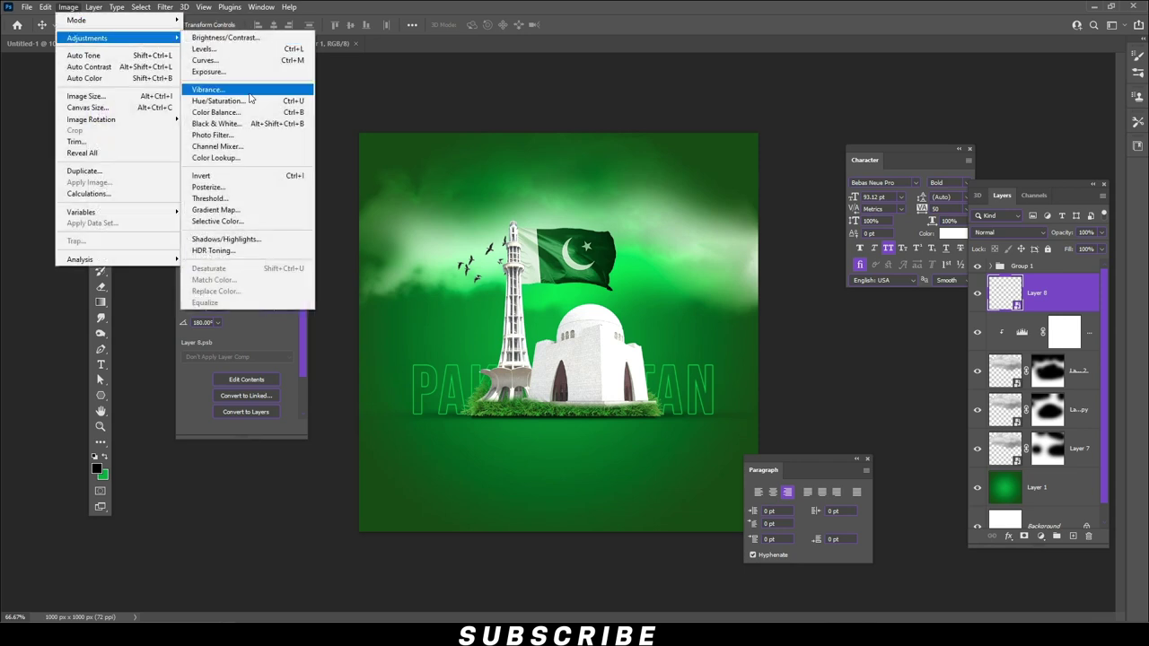
{"action": "left_click", "coordinate": [205, 48]}
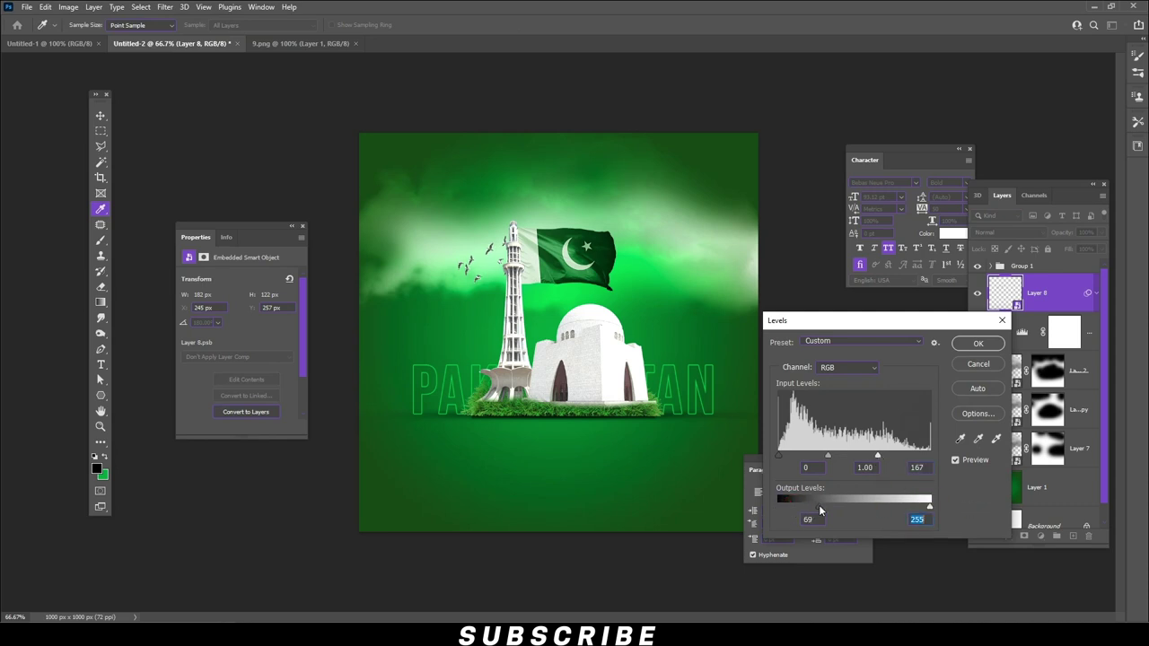
{"action": "left_click", "coordinate": [978, 343]}
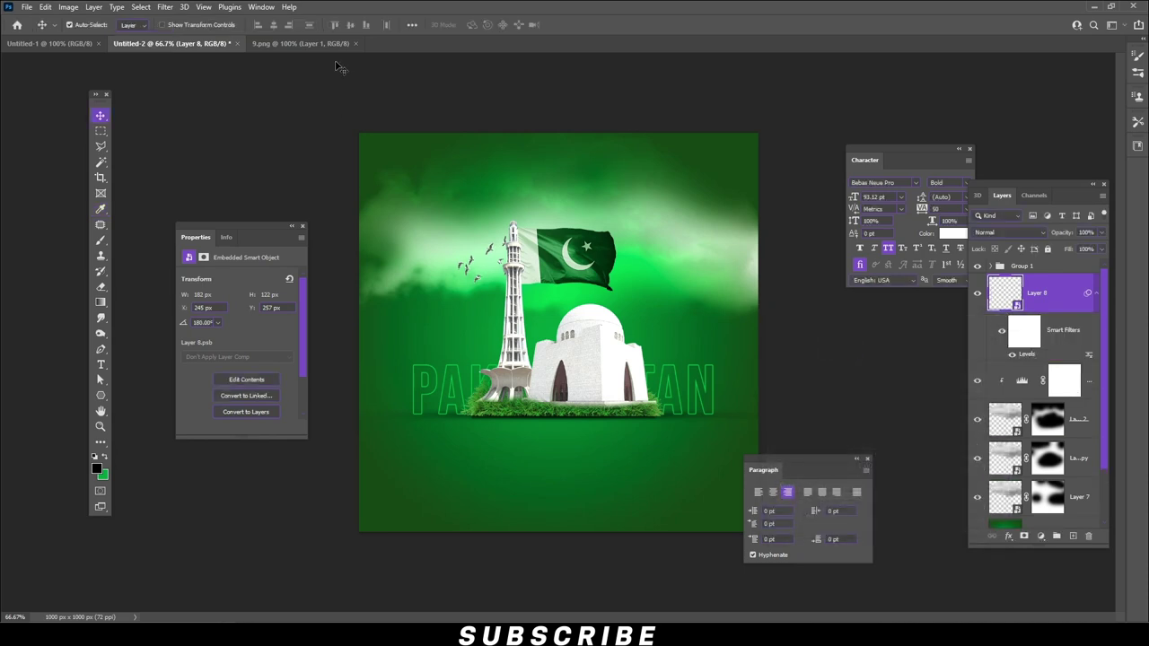
{"action": "left_click", "coordinate": [356, 43]}
Open 5.png and drop the calligraphy below the monuments as a Smart Object
{"action": "left_click", "coordinate": [27, 6]}
{"action": "left_click", "coordinate": [36, 40]}
{"action": "left_click", "coordinate": [349, 108]}
{"action": "double_click", "coordinate": [348, 108]}
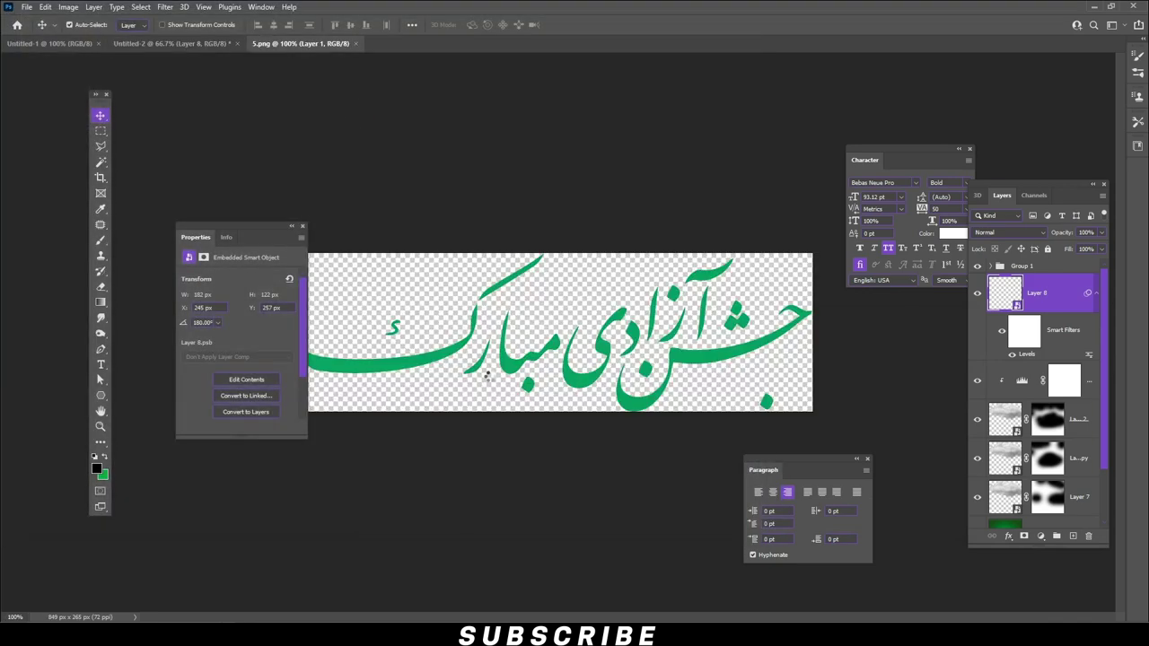
{"action": "left_click_drag", "start_coordinate": [509, 289], "coordinate": [193, 45]}
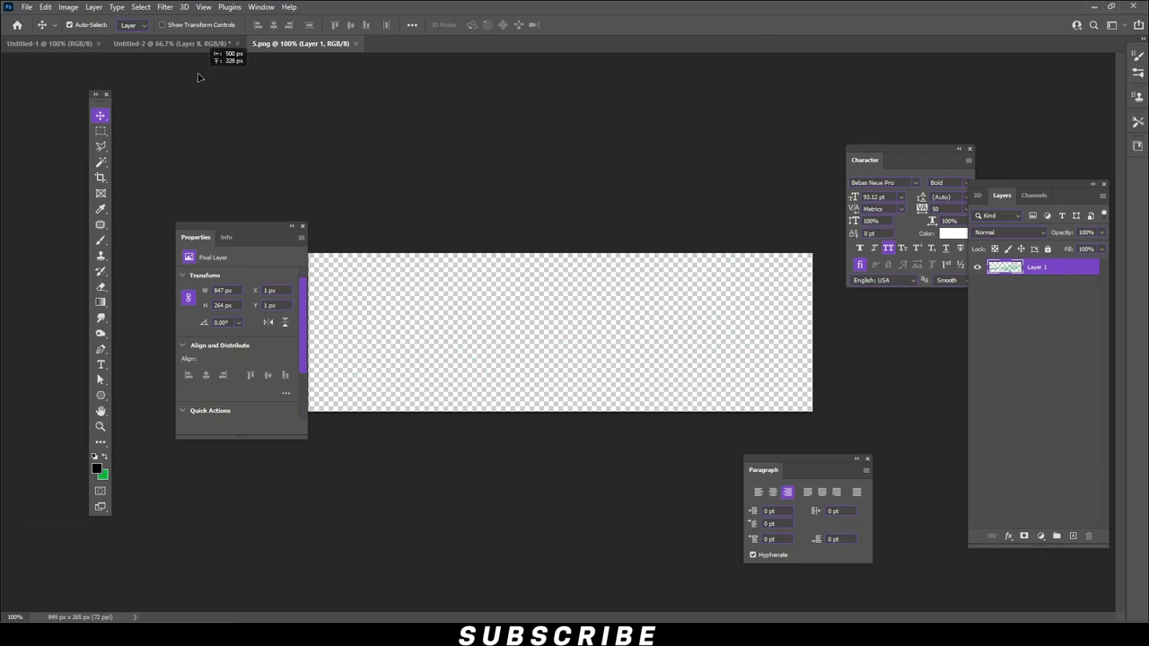
{"action": "left_click_drag", "start_coordinate": [562, 449], "coordinate": [658, 465]}
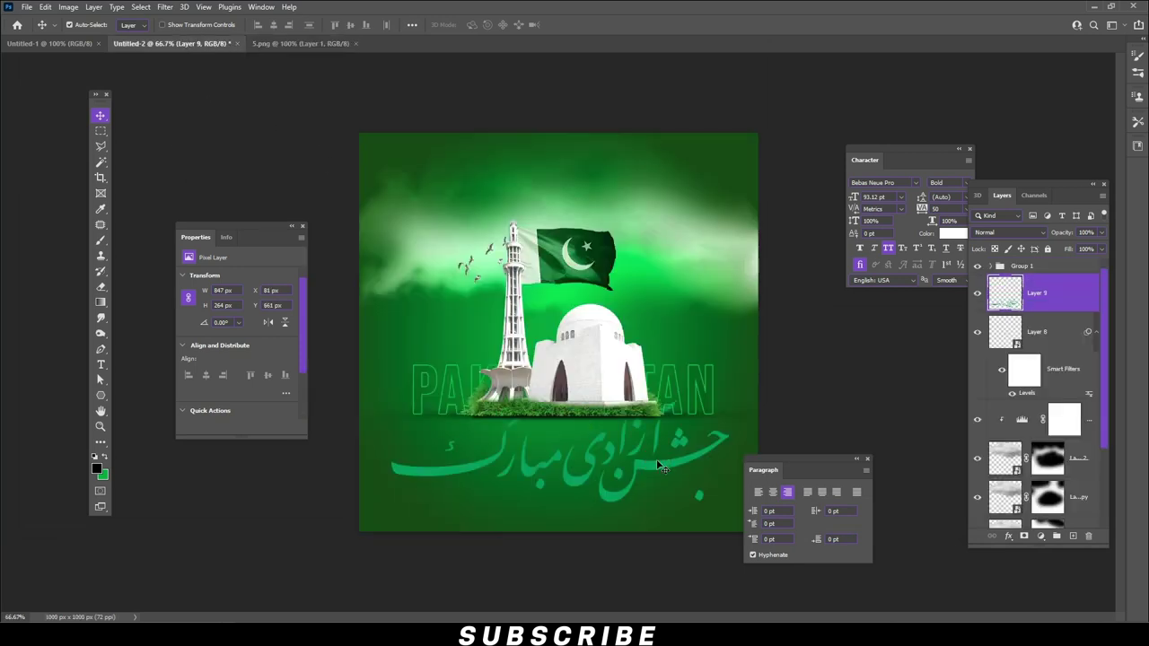
{"action": "right_click", "coordinate": [1062, 307]}
{"action": "left_click", "coordinate": [1050, 287]}
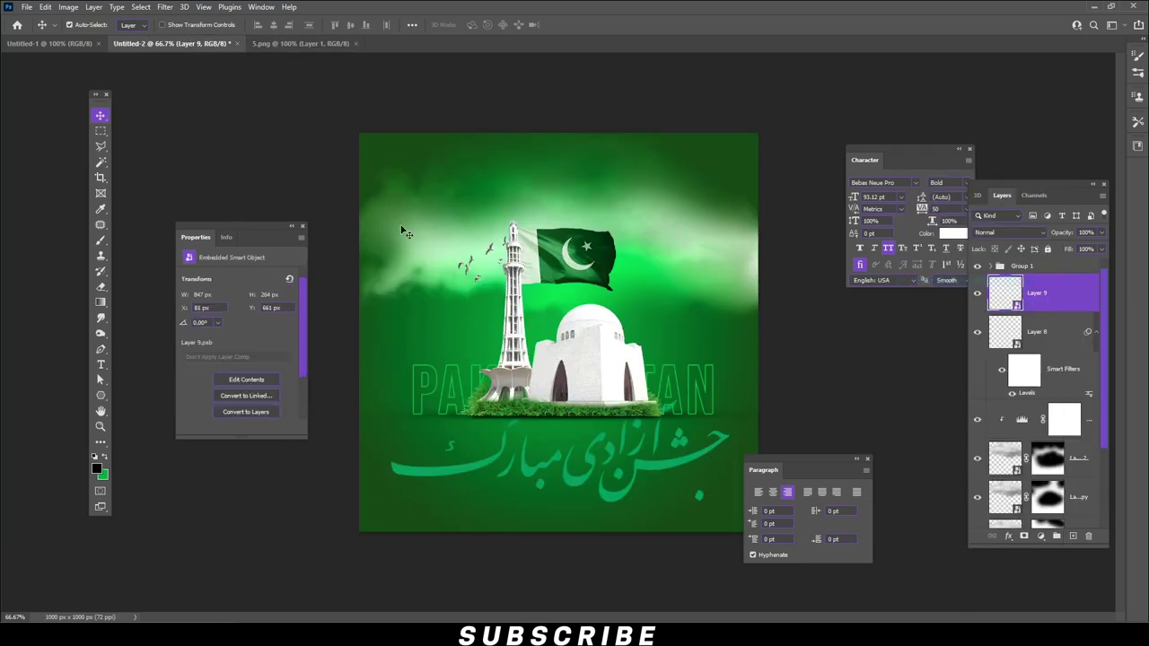
Turn the calligraphy white with Hue/Saturation Lightness +100
{"action": "left_click", "coordinate": [69, 6]}
{"action": "mouse_move", "coordinate": [87, 38]}
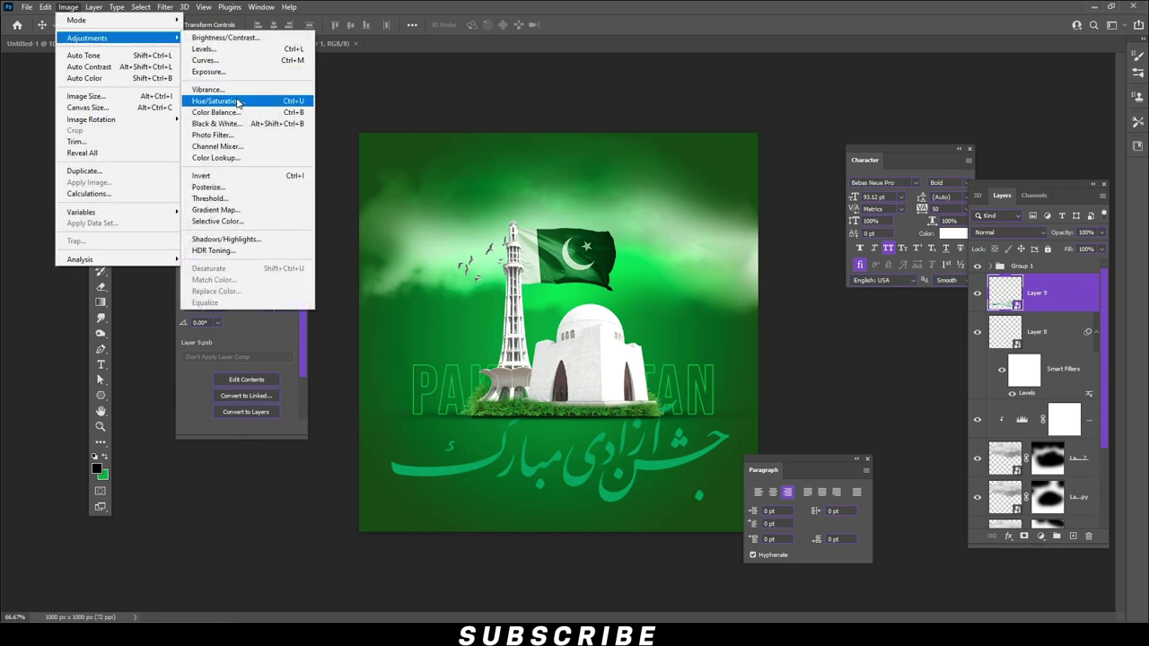
{"action": "left_click", "coordinate": [239, 101]}
{"action": "left_click_drag", "start_coordinate": [542, 268], "coordinate": [599, 267]}
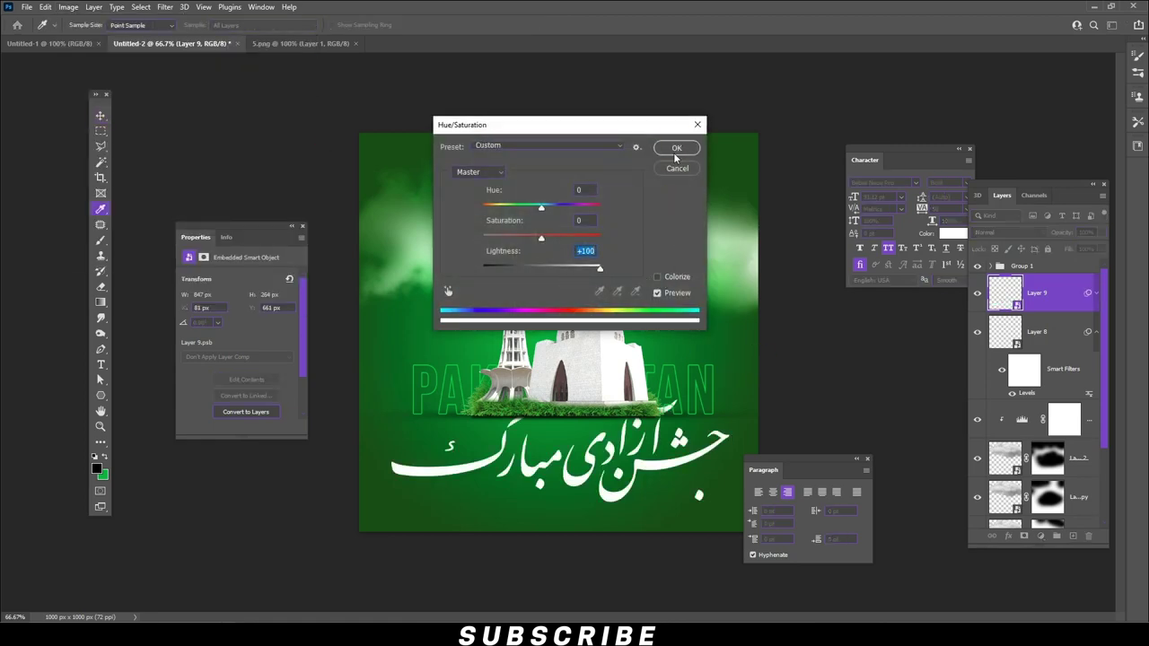
{"action": "left_click", "coordinate": [676, 147]}
{"action": "left_click", "coordinate": [68, 6]}
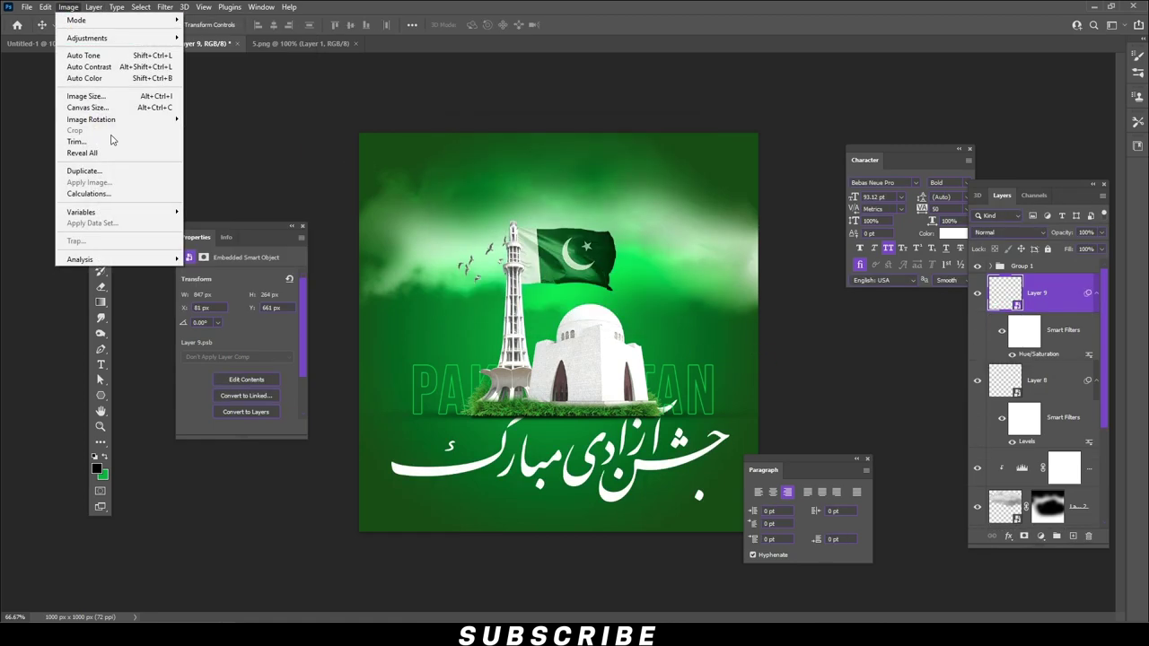
Scale the calligraphy to about 51% and position it below the monuments
{"action": "left_click", "coordinate": [45, 6]}
{"action": "left_click", "coordinate": [81, 268]}
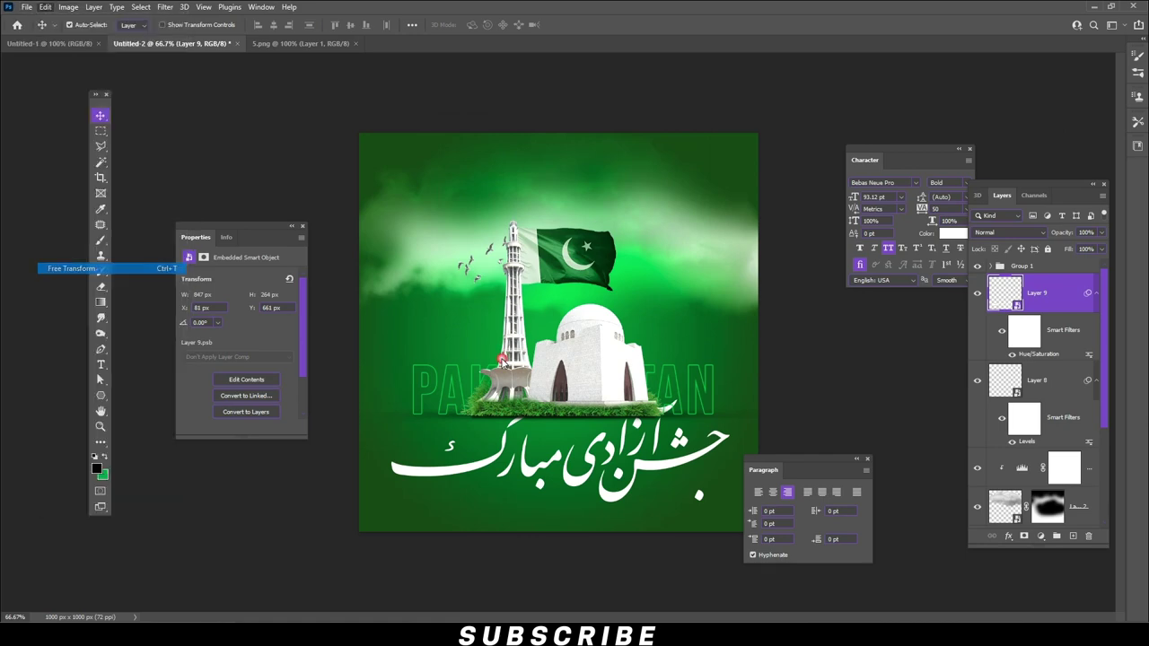
{"action": "left_click_drag", "start_coordinate": [719, 407], "coordinate": [611, 443]}
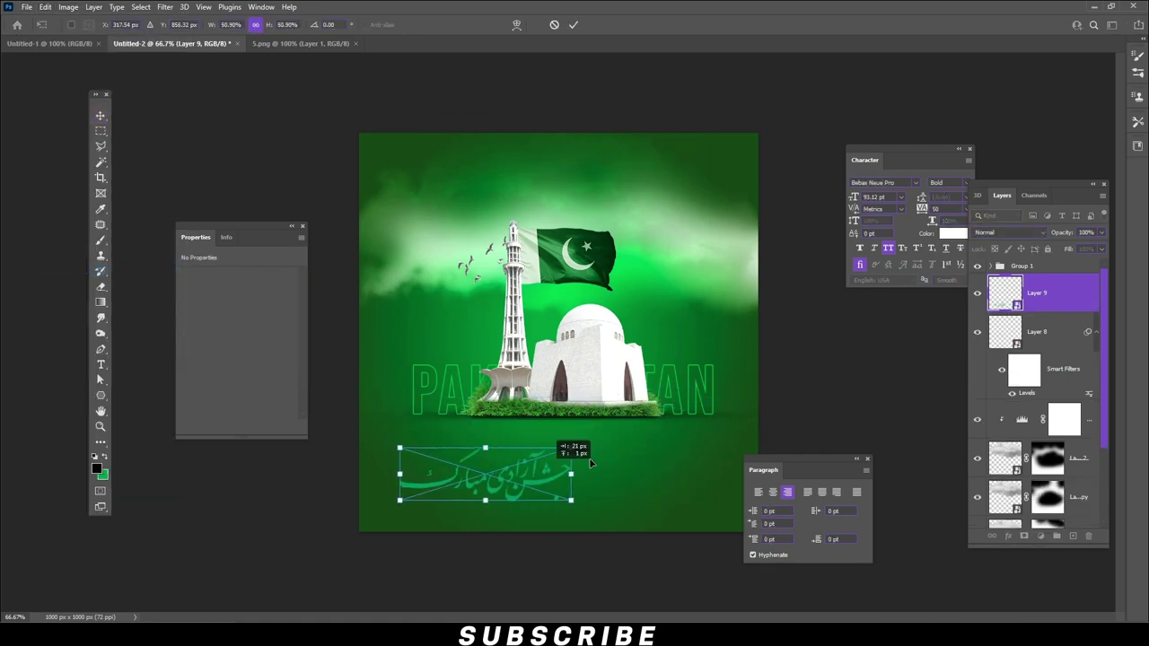
{"action": "key", "text": "Return"}
{"action": "left_click_drag", "start_coordinate": [610, 463], "coordinate": [612, 467]}
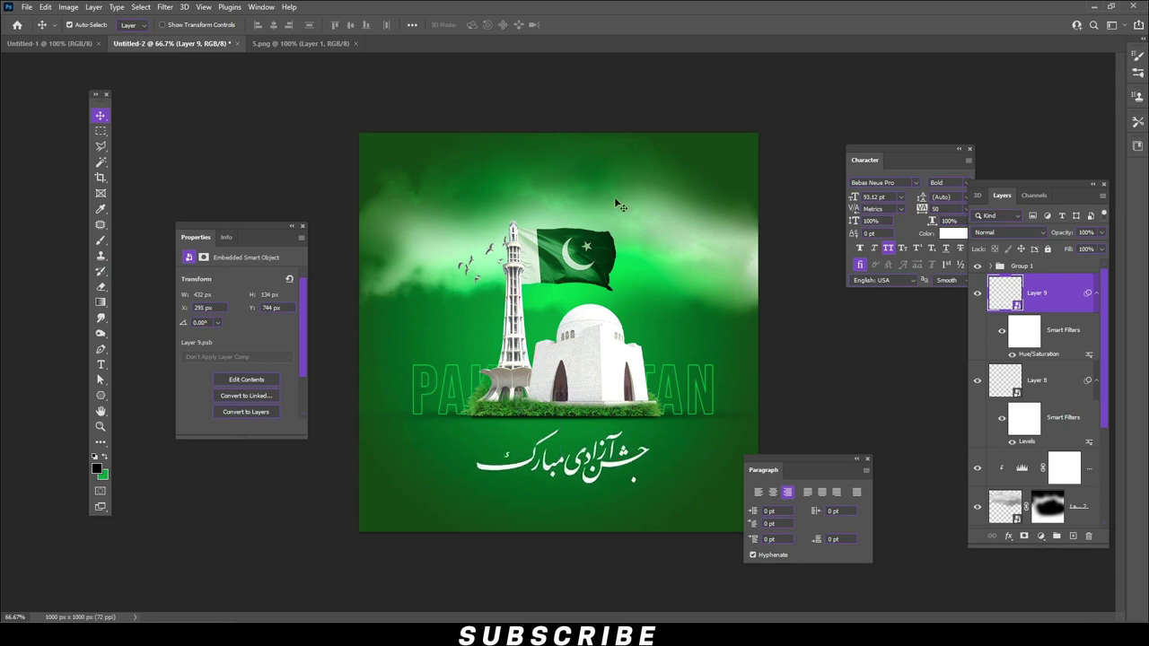
{"action": "left_click", "coordinate": [346, 45]}
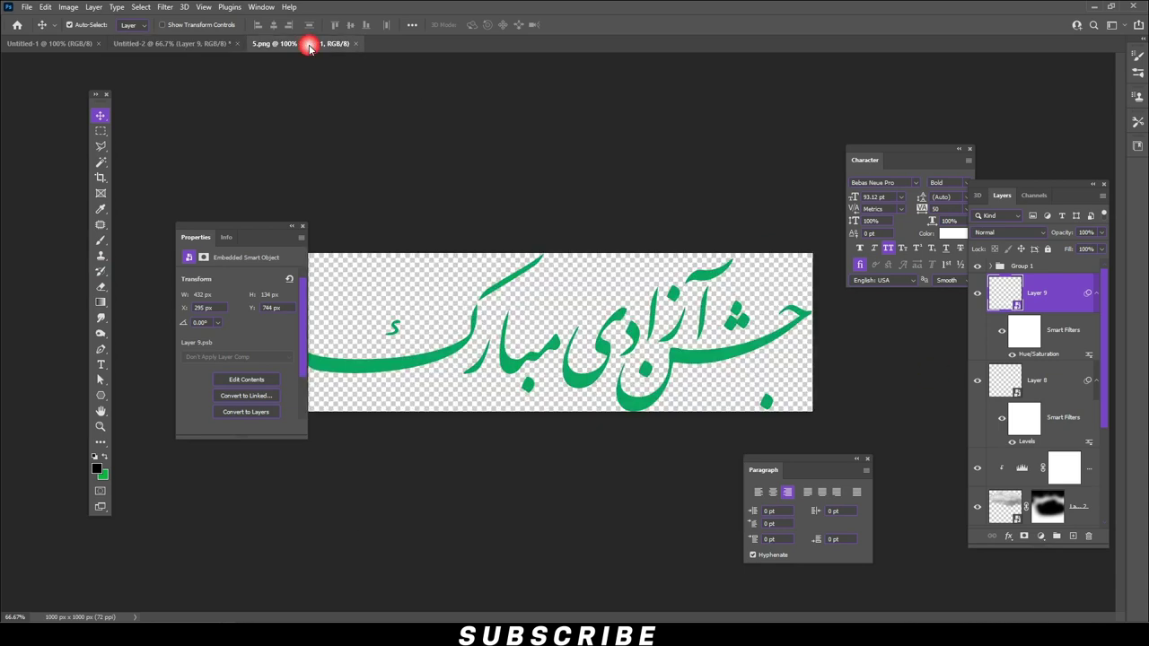
Open 8.png and drop the skyline outline into the poster
{"action": "left_click", "coordinate": [27, 7]}
{"action": "left_click", "coordinate": [40, 27]}
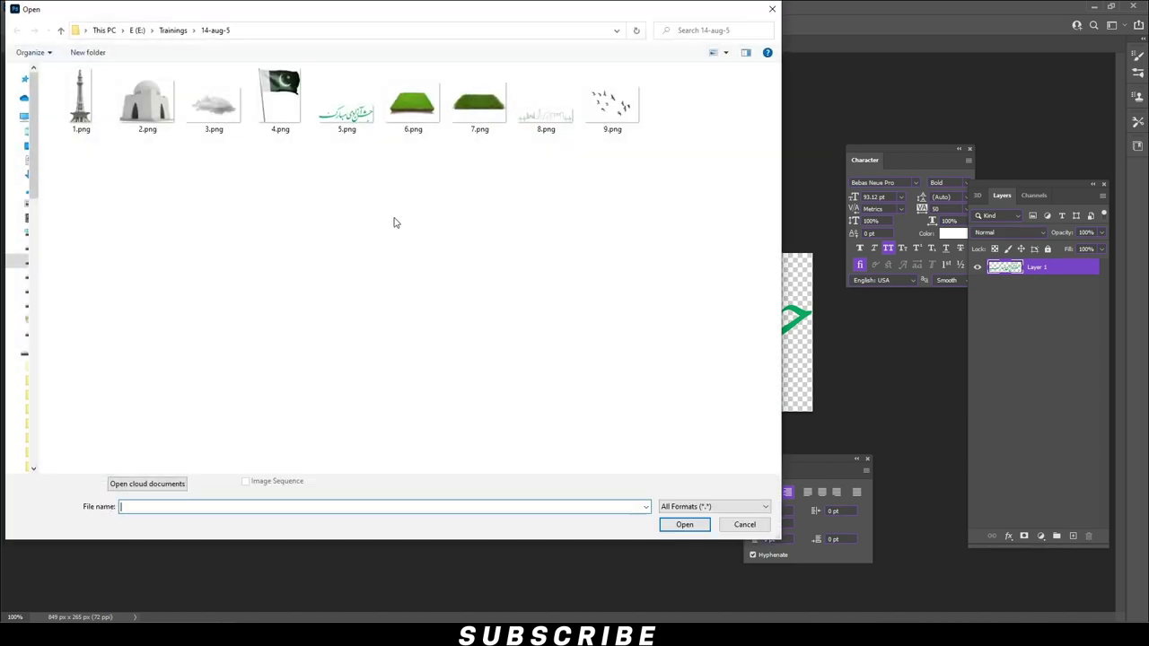
{"action": "double_click", "coordinate": [548, 113]}
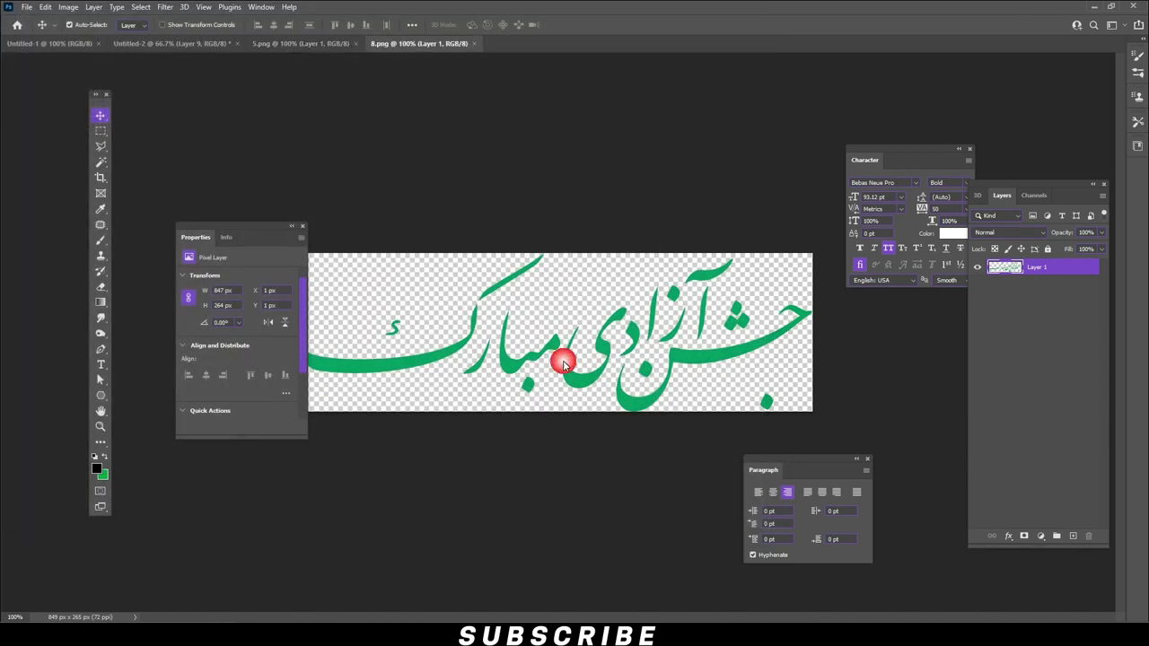
{"action": "left_click_drag", "start_coordinate": [496, 273], "coordinate": [206, 45]}
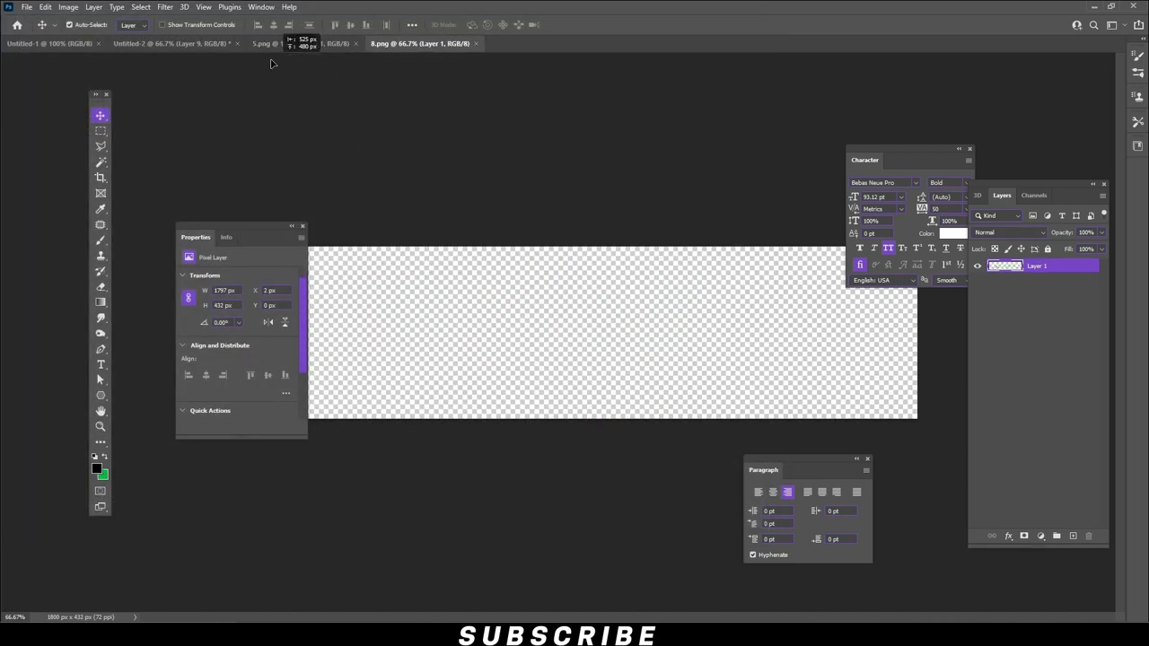
{"action": "left_click_drag", "start_coordinate": [534, 380], "coordinate": [637, 465]}
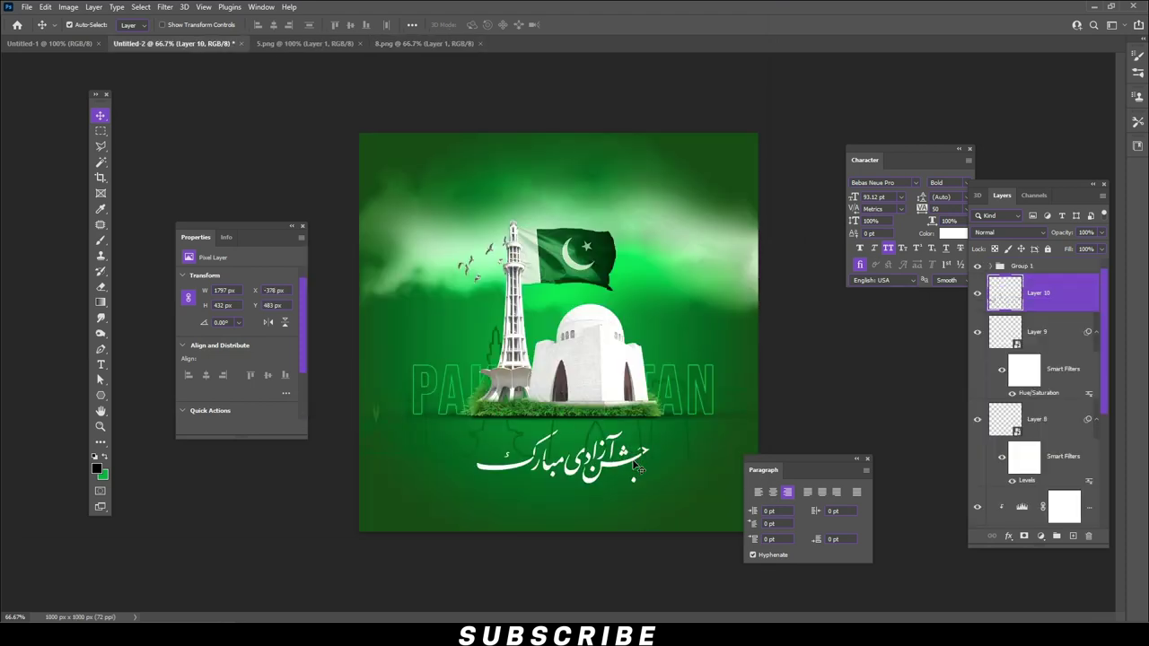
Turn the skyline white with Hue/Saturation Lightness, then close the source documents
{"action": "left_click", "coordinate": [68, 7]}
{"action": "mouse_move", "coordinate": [87, 38]}
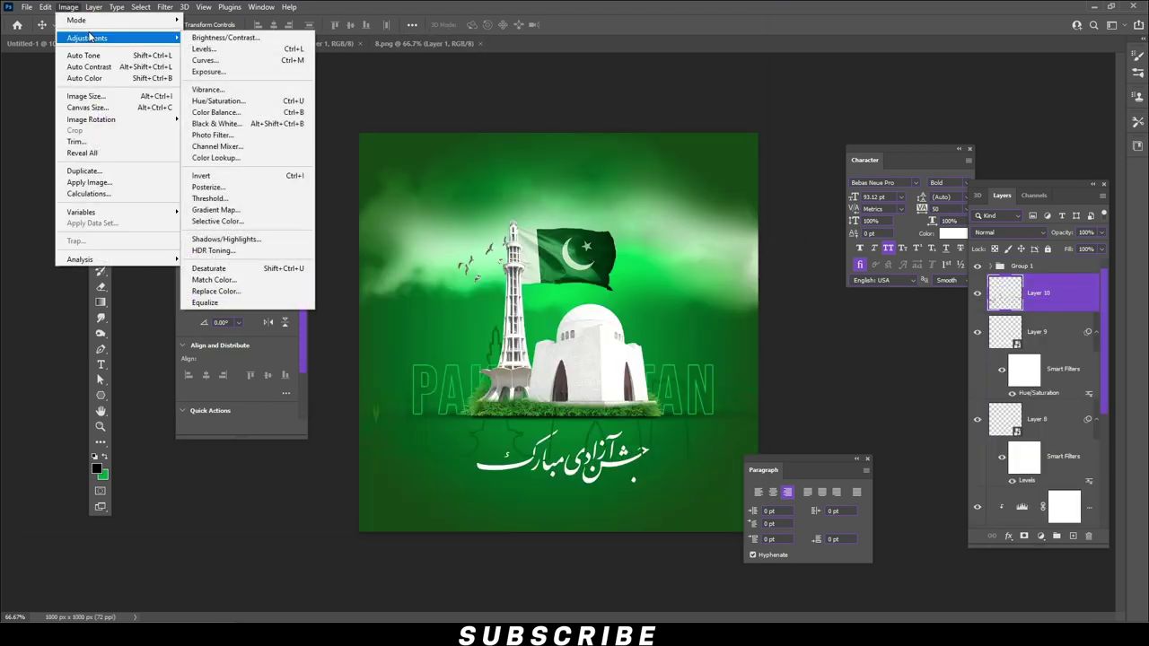
{"action": "left_click", "coordinate": [244, 104]}
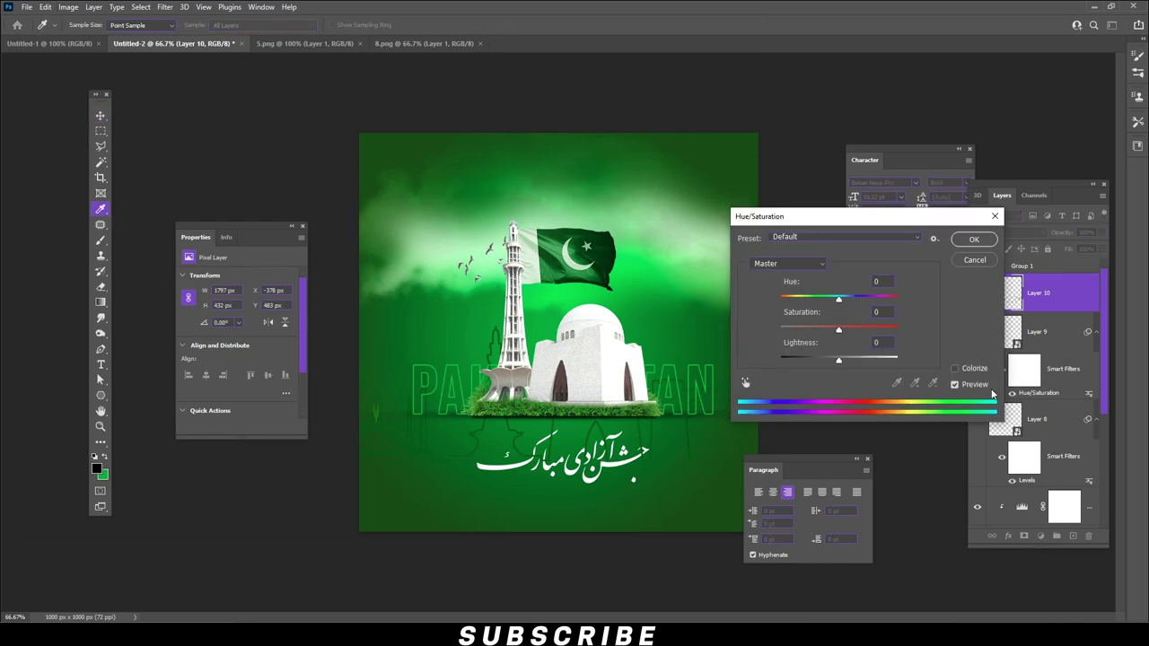
{"action": "left_click", "coordinate": [891, 363]}
{"action": "left_click", "coordinate": [973, 239]}
{"action": "key", "text": "v"}
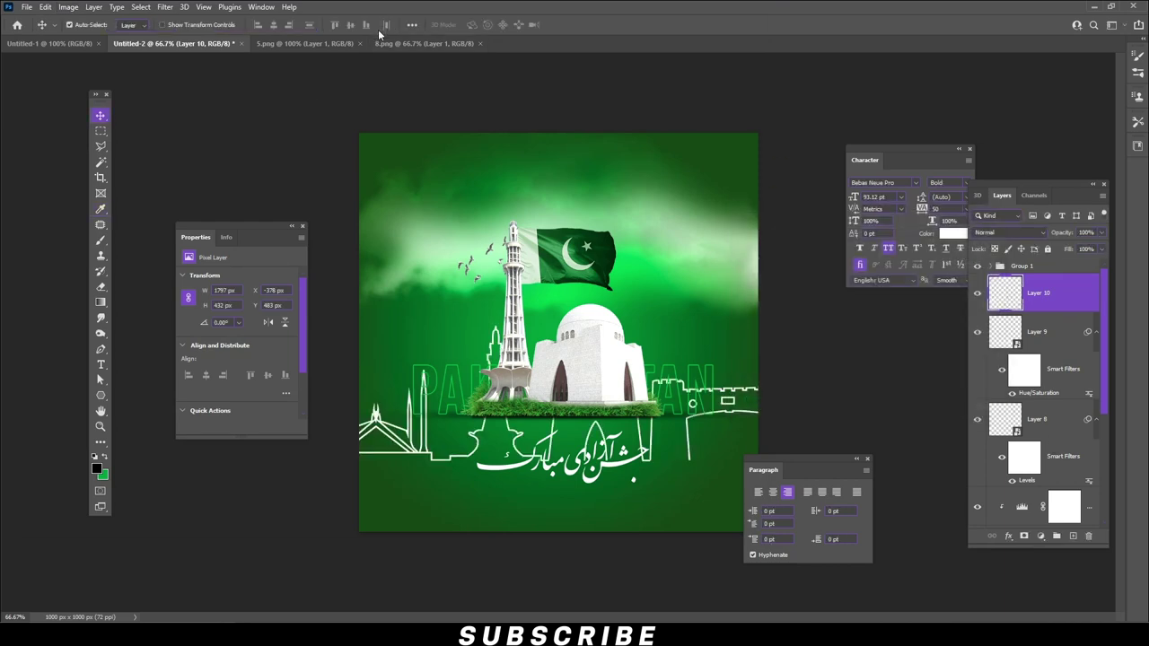
{"action": "left_click", "coordinate": [361, 43]}
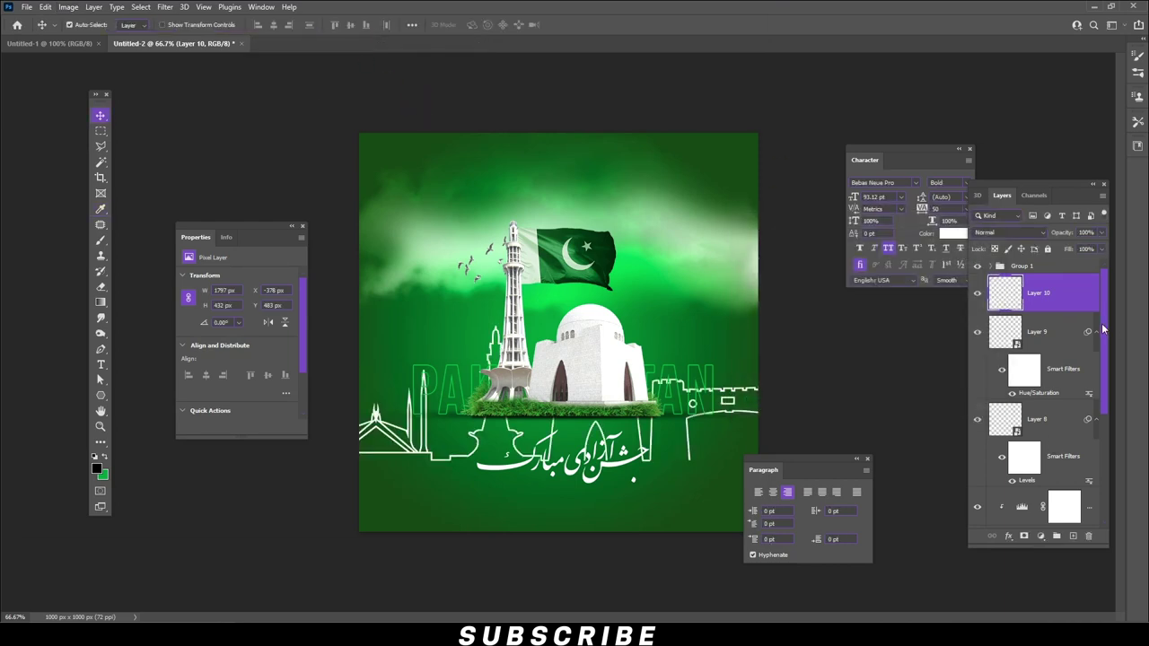
Convert the skyline to a Smart Object, shrink it, and place it at the bottom-left
{"action": "right_click", "coordinate": [1087, 296]}
{"action": "left_click", "coordinate": [970, 281]}
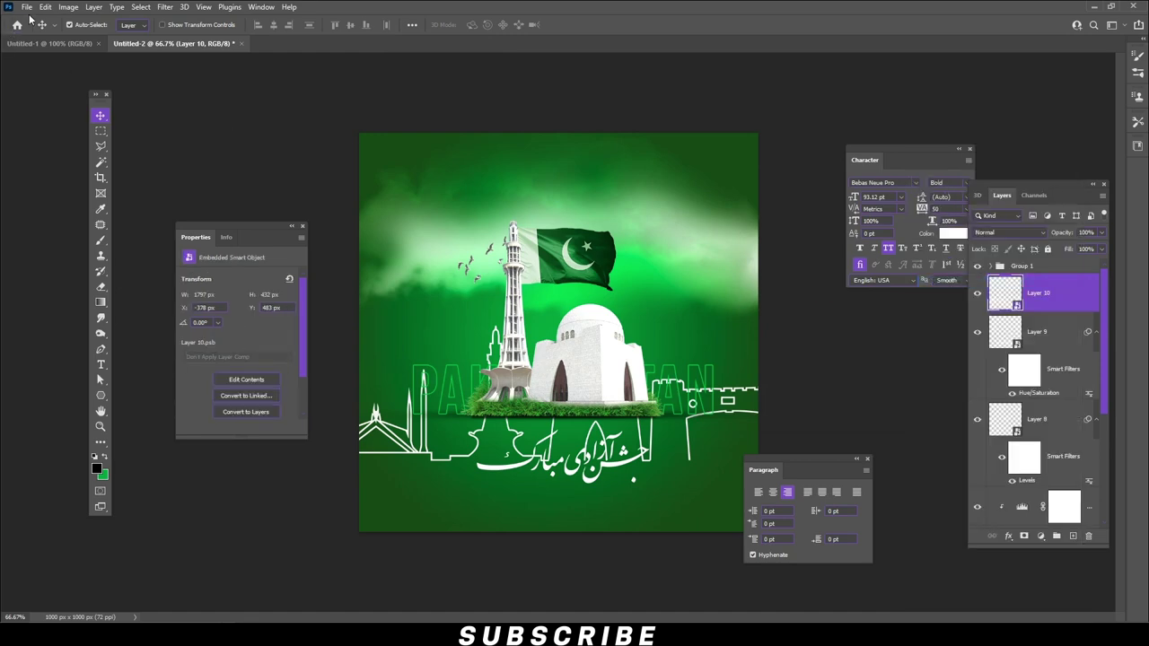
{"action": "left_click", "coordinate": [44, 7]}
{"action": "left_click", "coordinate": [81, 268]}
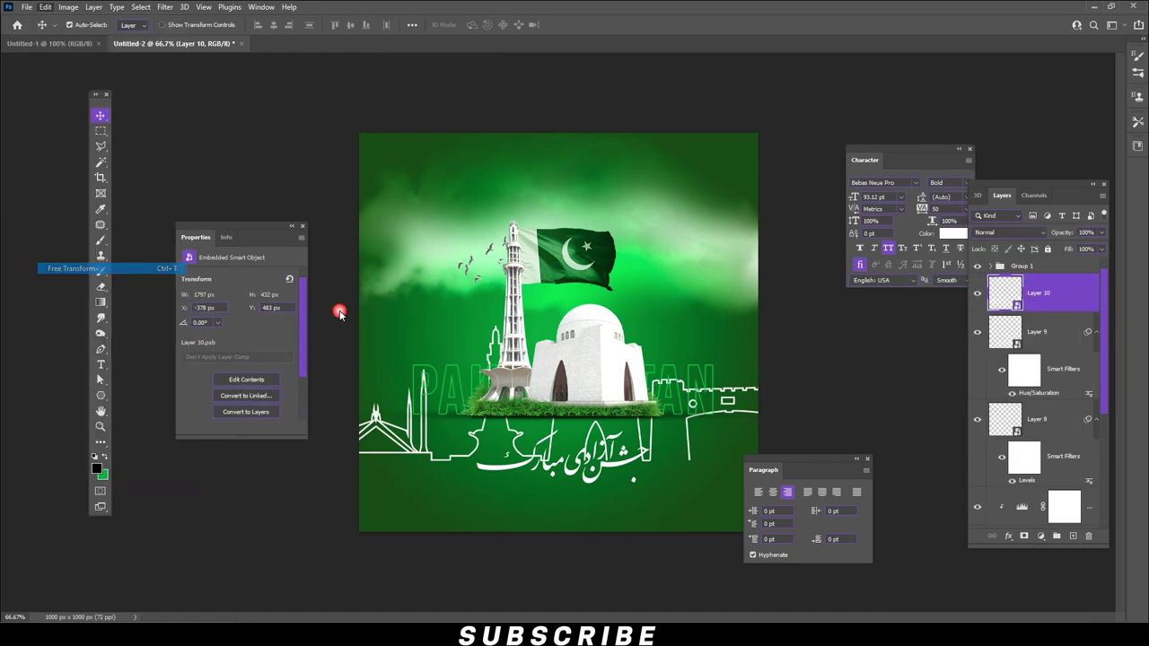
{"action": "left_click_drag", "start_coordinate": [933, 326], "coordinate": [495, 431]}
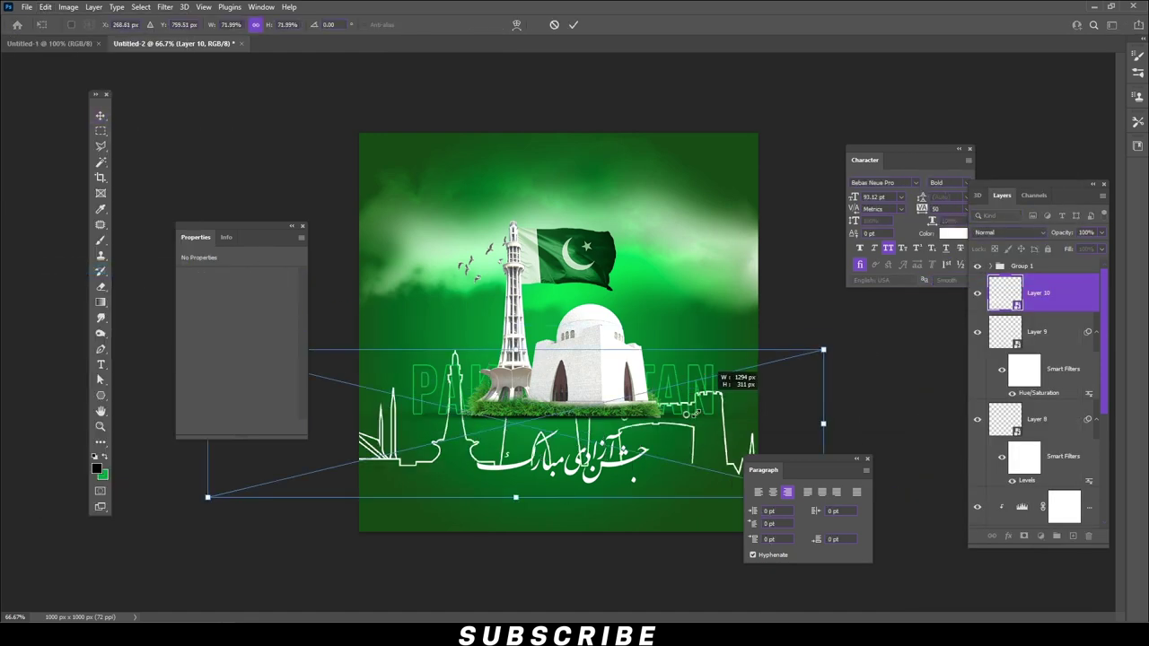
{"action": "left_click_drag", "start_coordinate": [458, 482], "coordinate": [662, 528]}
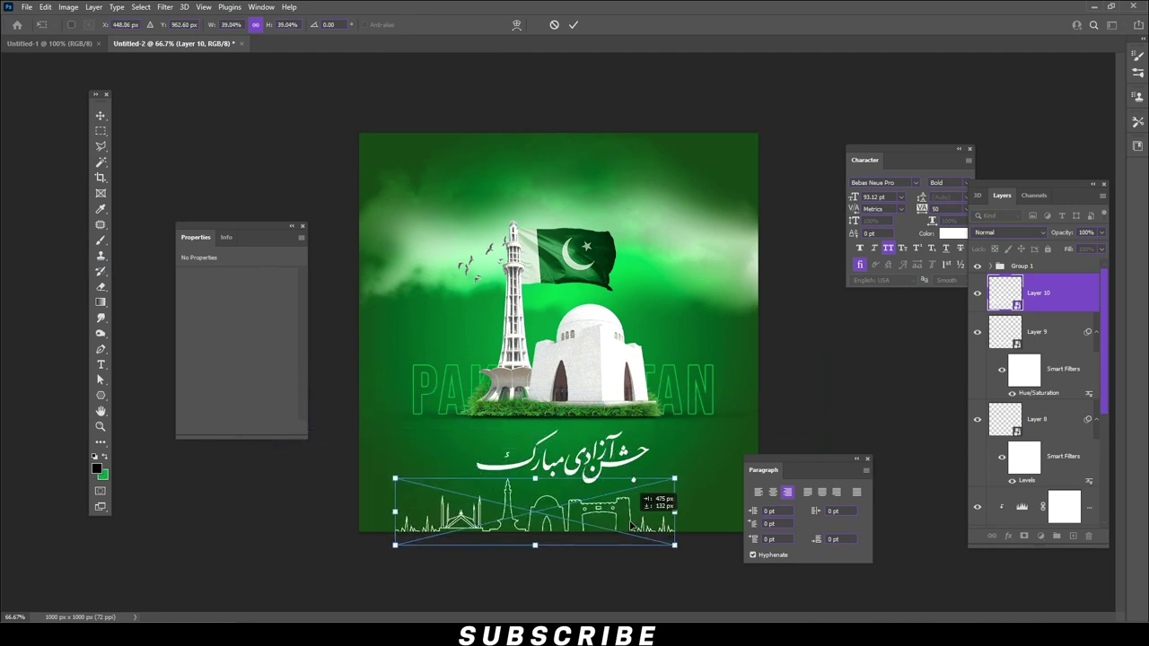
{"action": "left_click", "coordinate": [867, 460]}
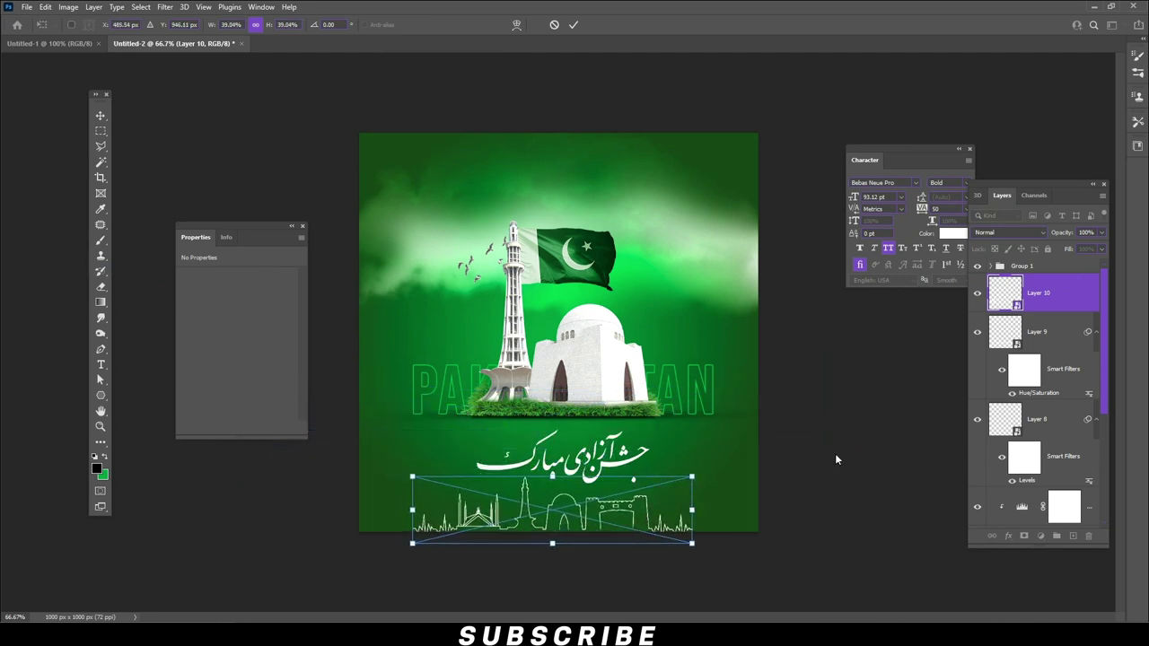
{"action": "mouse_move", "coordinate": [647, 492]}
{"action": "left_mouse_down"}
{"action": "mouse_move", "coordinate": [563, 507]}
{"action": "mouse_move", "coordinate": [591, 511]}
{"action": "left_mouse_up"}
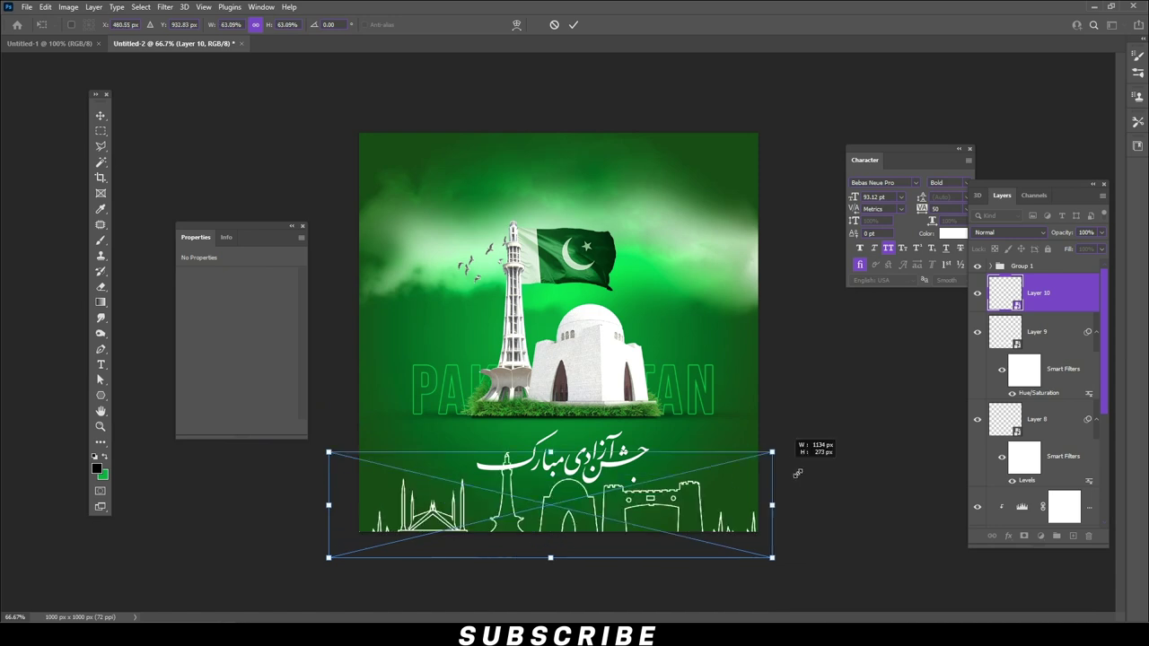
{"action": "left_click_drag", "start_coordinate": [591, 511], "coordinate": [511, 504]}
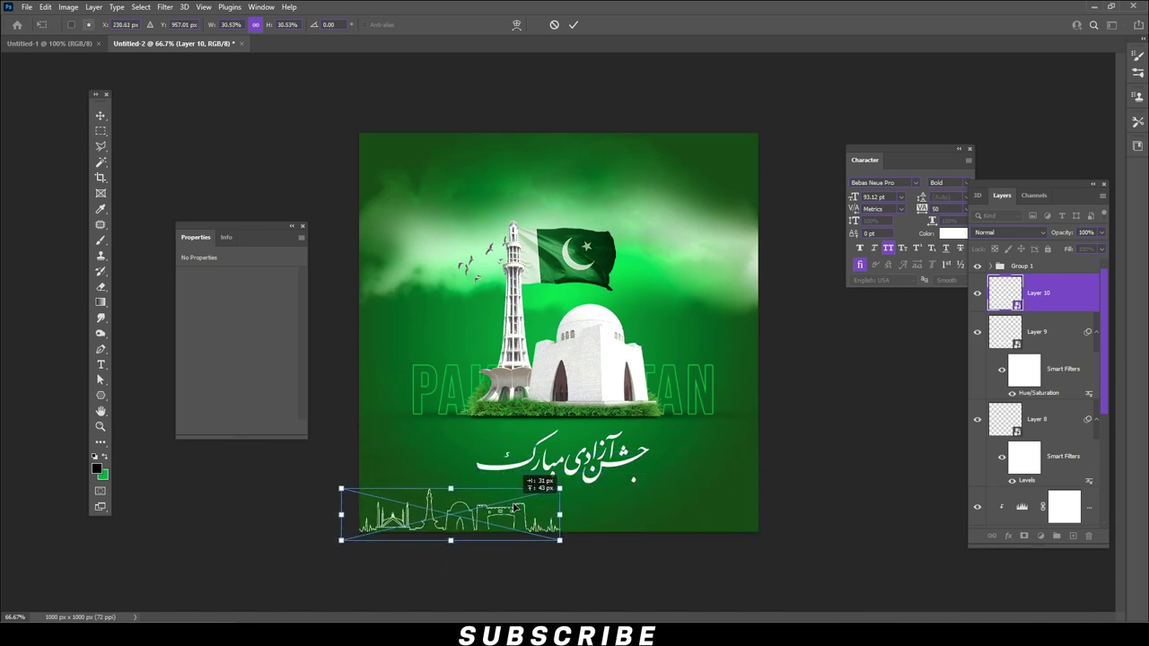
{"action": "key", "text": "Return"}
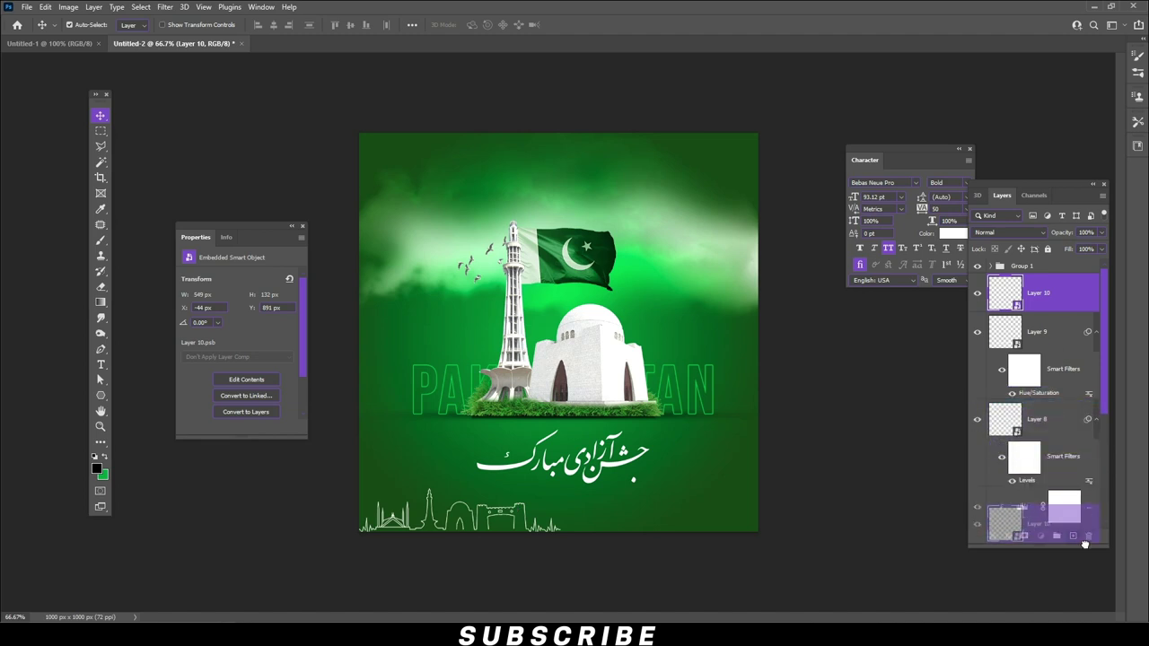
Duplicate the skyline, place the copy along the bottom-right, and select both layers
{"action": "left_click_drag", "start_coordinate": [1065, 309], "coordinate": [1073, 536]}
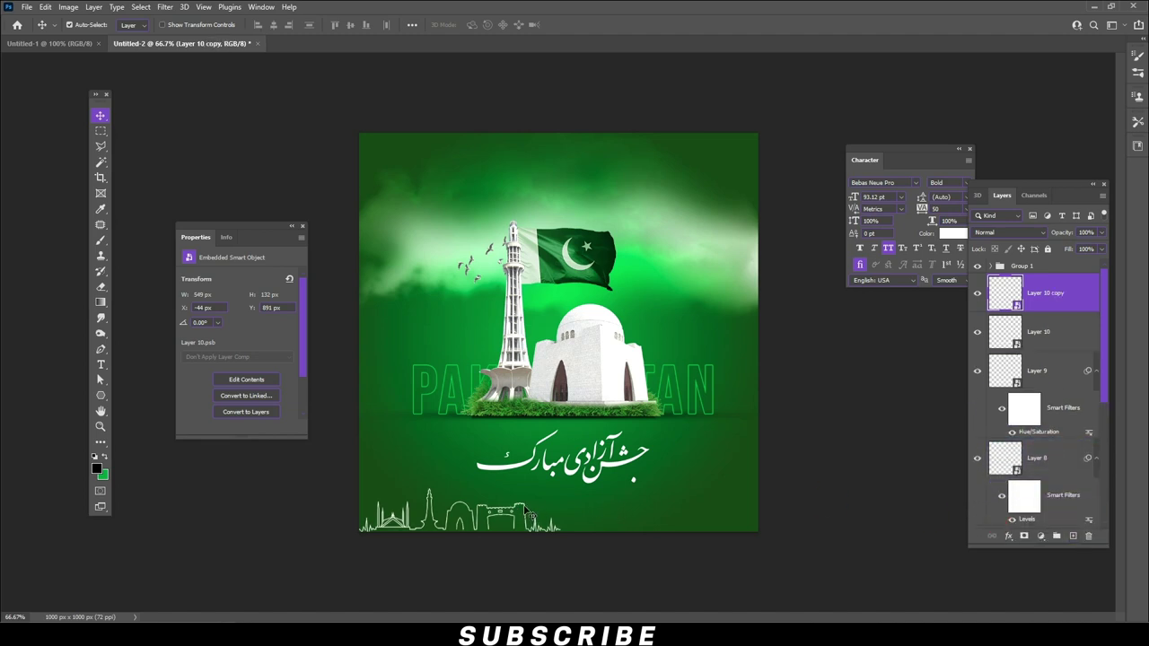
{"action": "left_click_drag", "start_coordinate": [530, 516], "coordinate": [535, 510]}
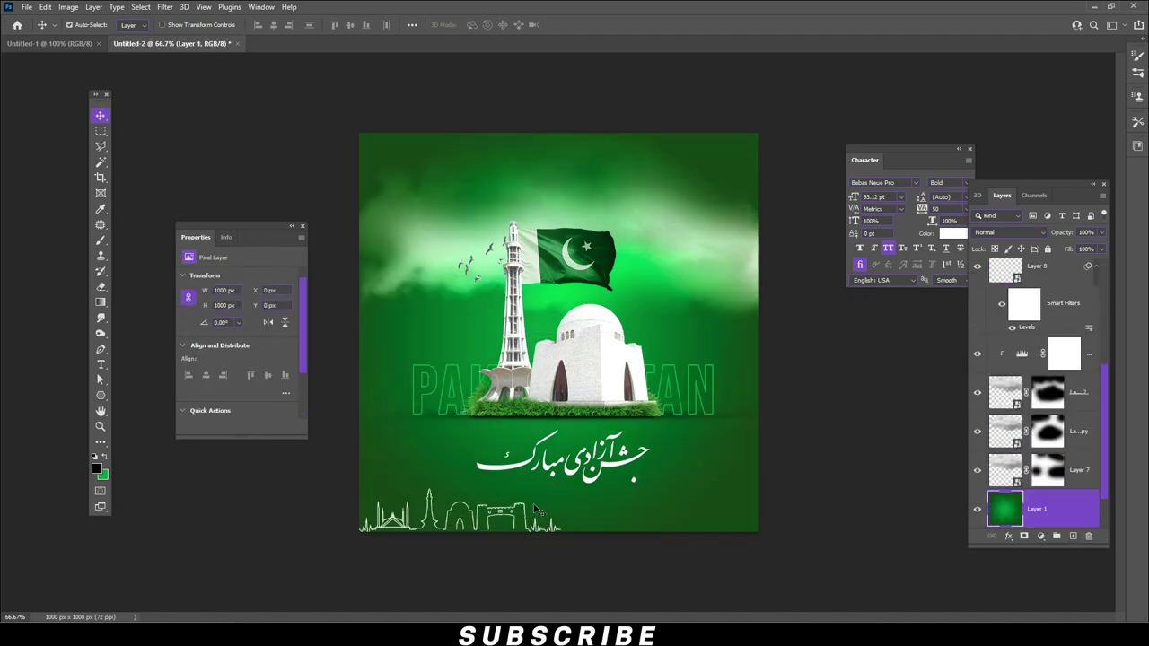
{"action": "left_click_drag", "start_coordinate": [530, 516], "coordinate": [725, 514]}
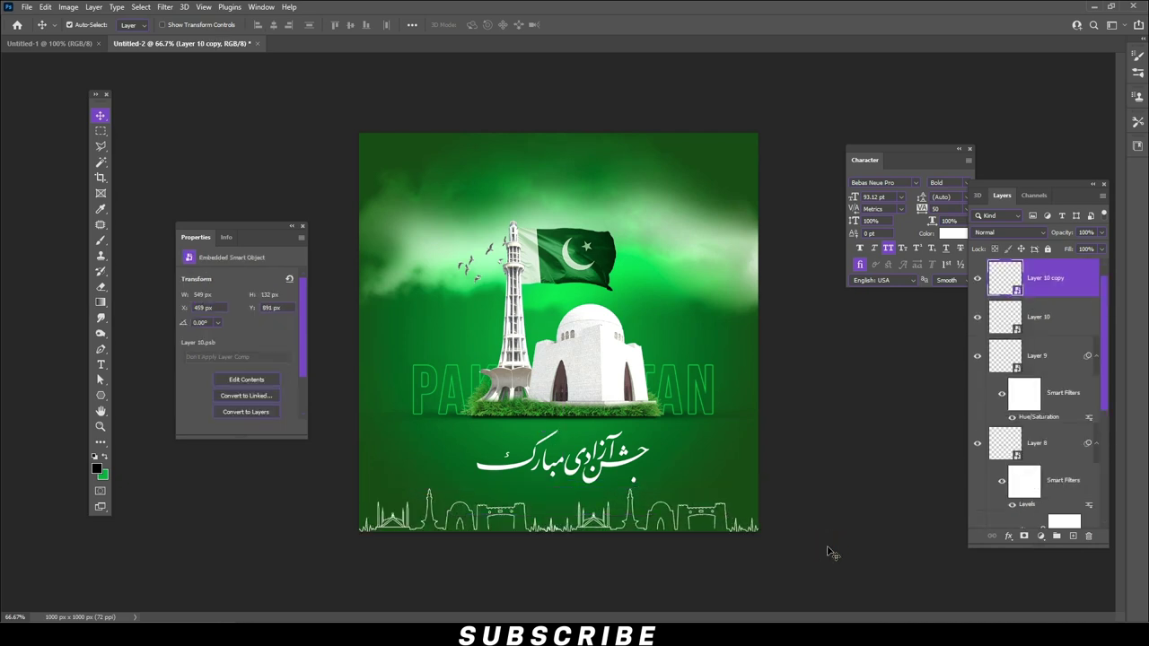
{"action": "left_click", "coordinate": [1064, 323], "text": "shift"}
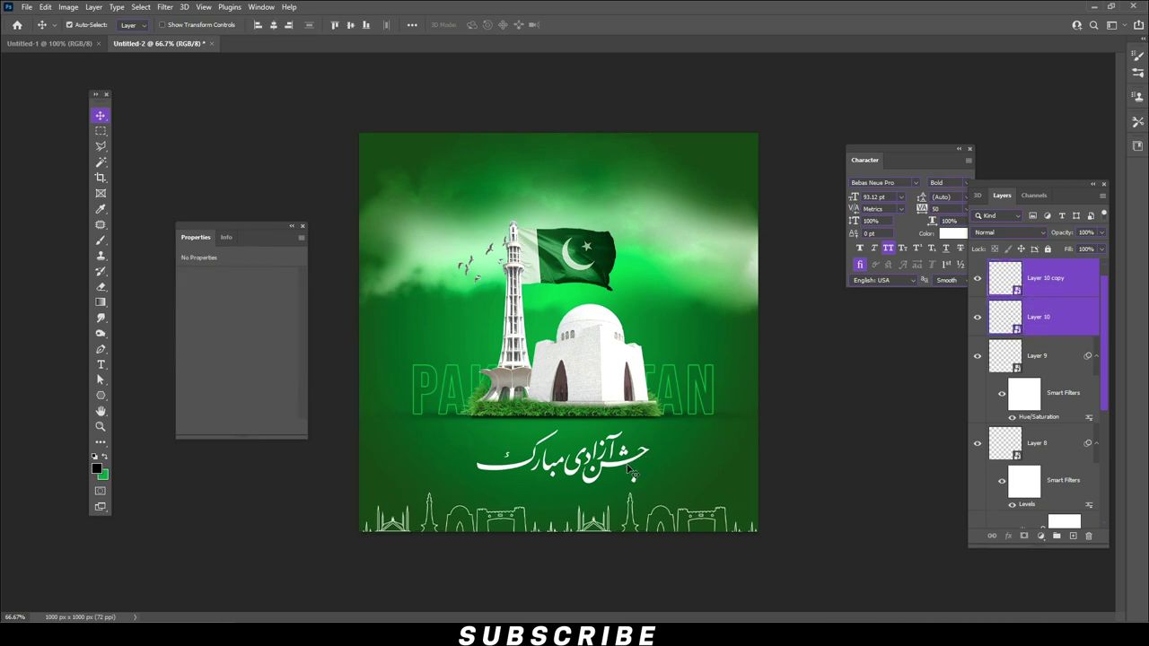
Nudge the calligraphy left, then brighten the grass layer with a Brightness/Contrast adjustment at 63
{"action": "left_click_drag", "start_coordinate": [624, 469], "coordinate": [614, 470]}
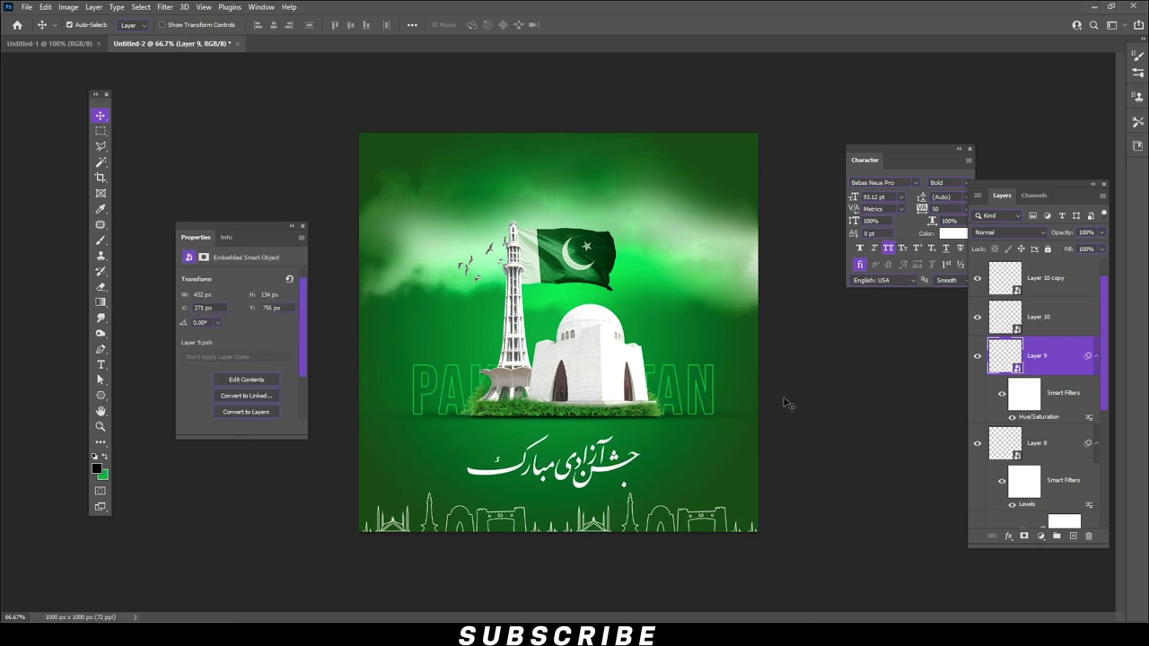
{"action": "key", "text": "alt+comma"}
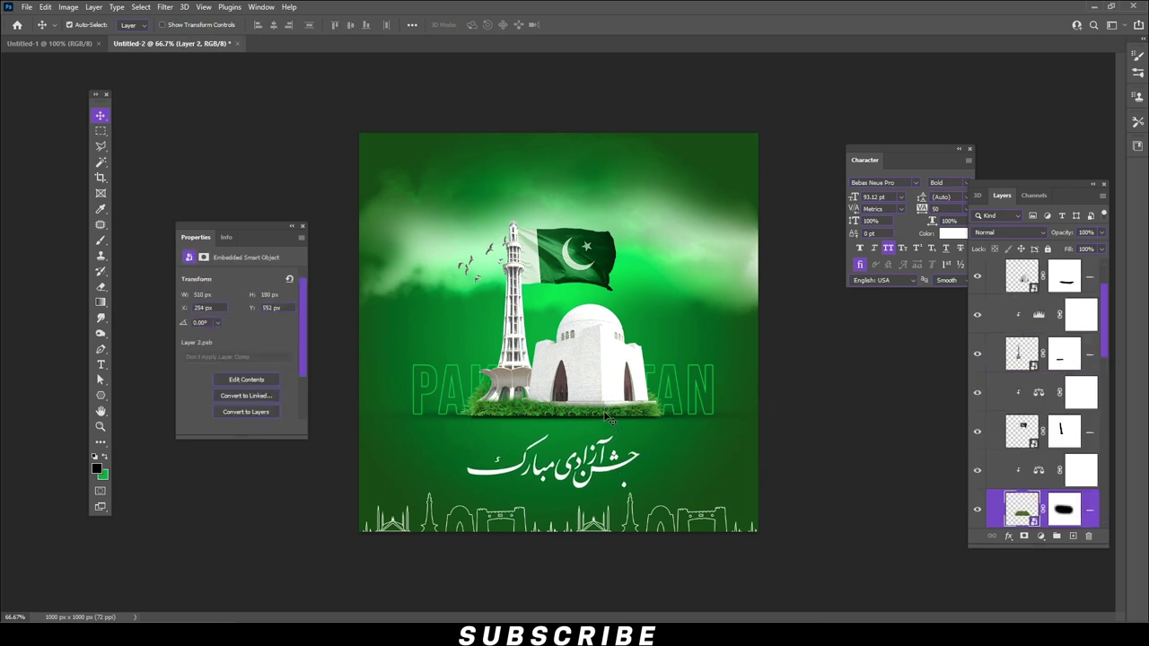
{"action": "left_click", "coordinate": [1040, 536]}
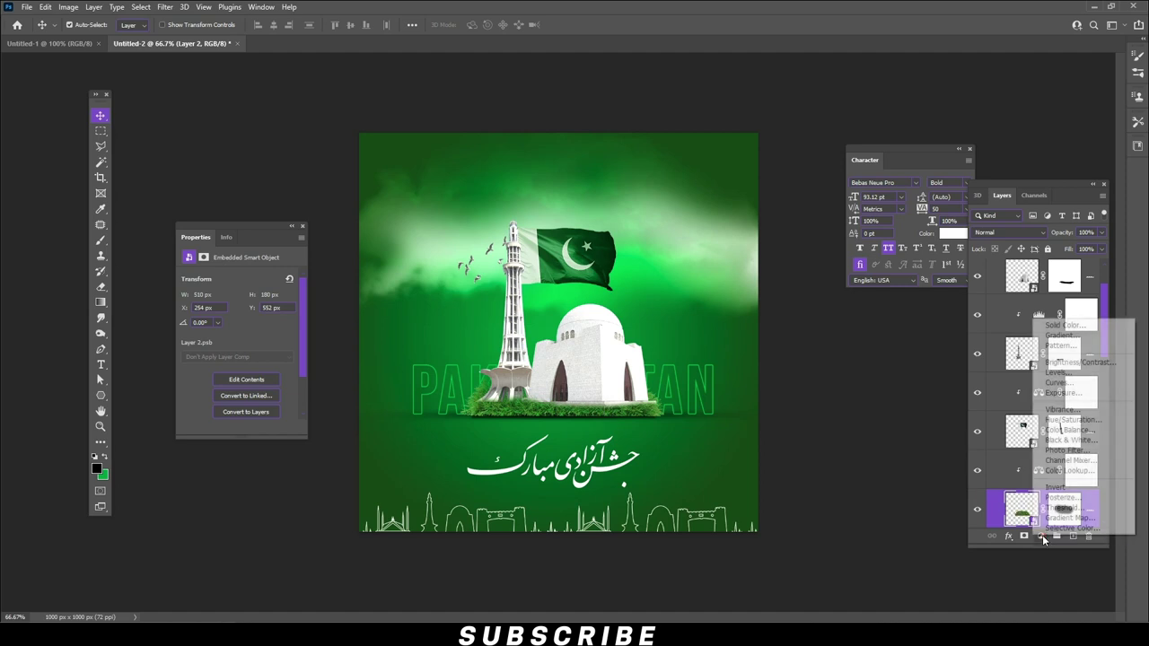
{"action": "left_click", "coordinate": [1084, 363]}
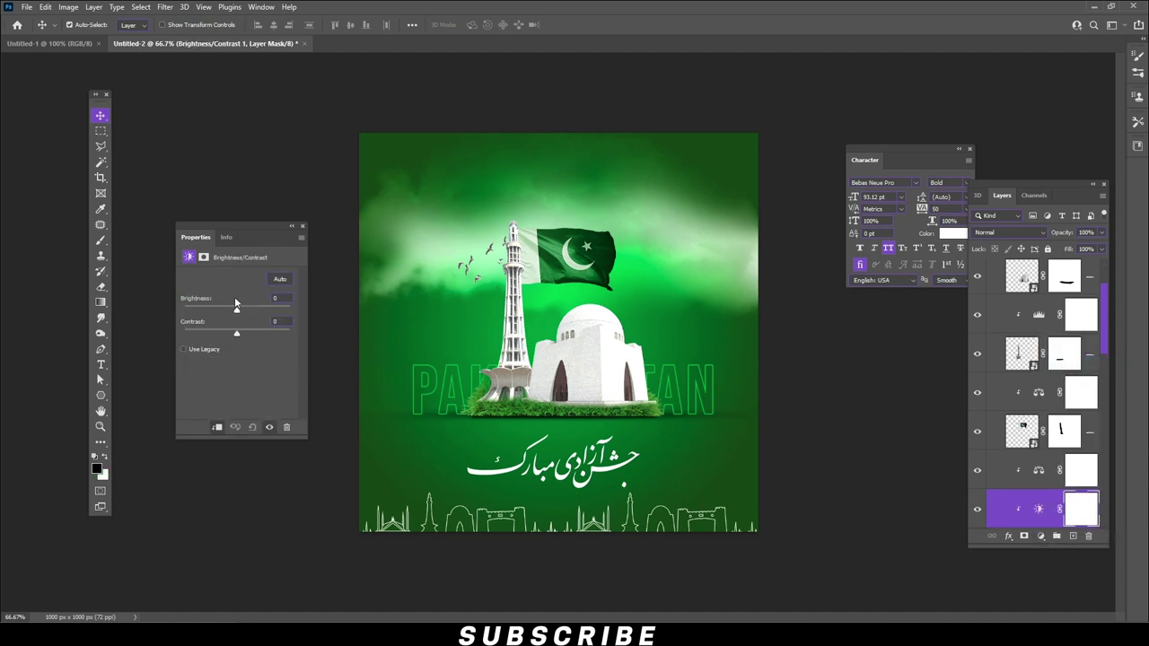
{"action": "left_click_drag", "start_coordinate": [238, 311], "coordinate": [260, 312]}
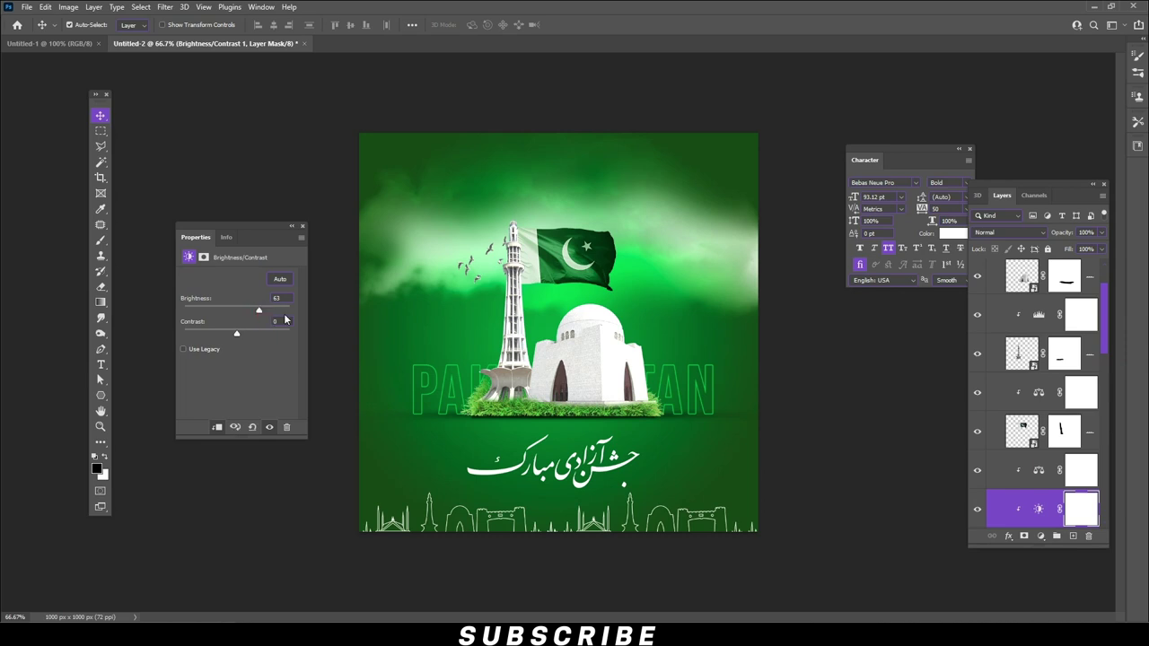
{"action": "left_click", "coordinate": [301, 226]}
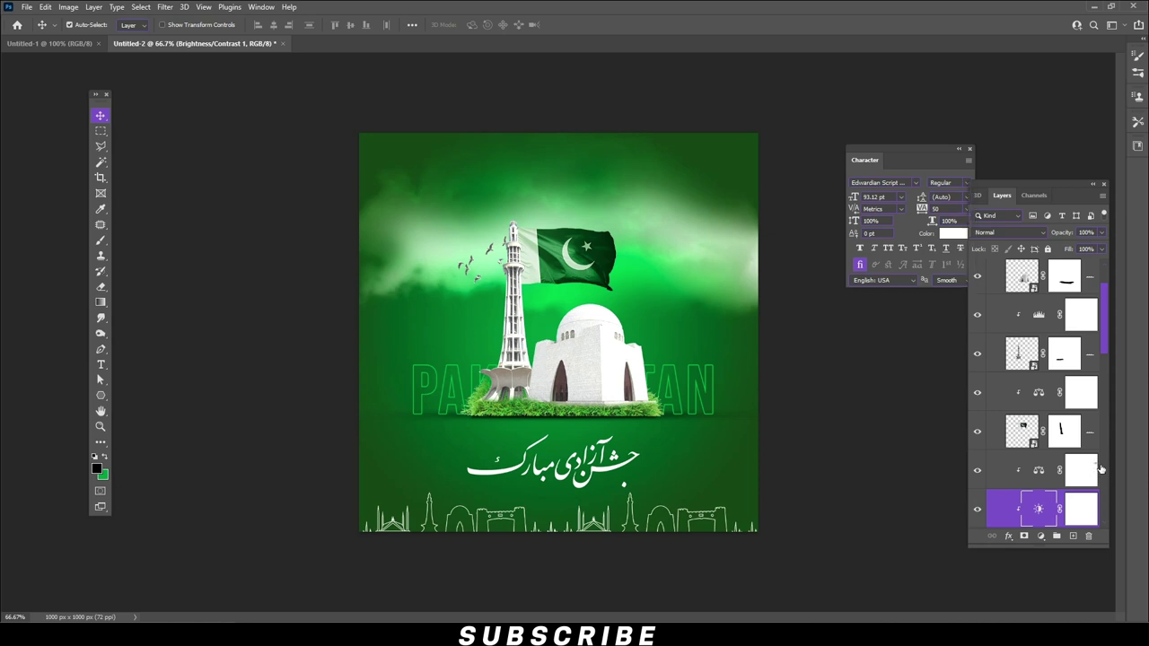
{"action": "left_click", "coordinate": [1091, 472]}
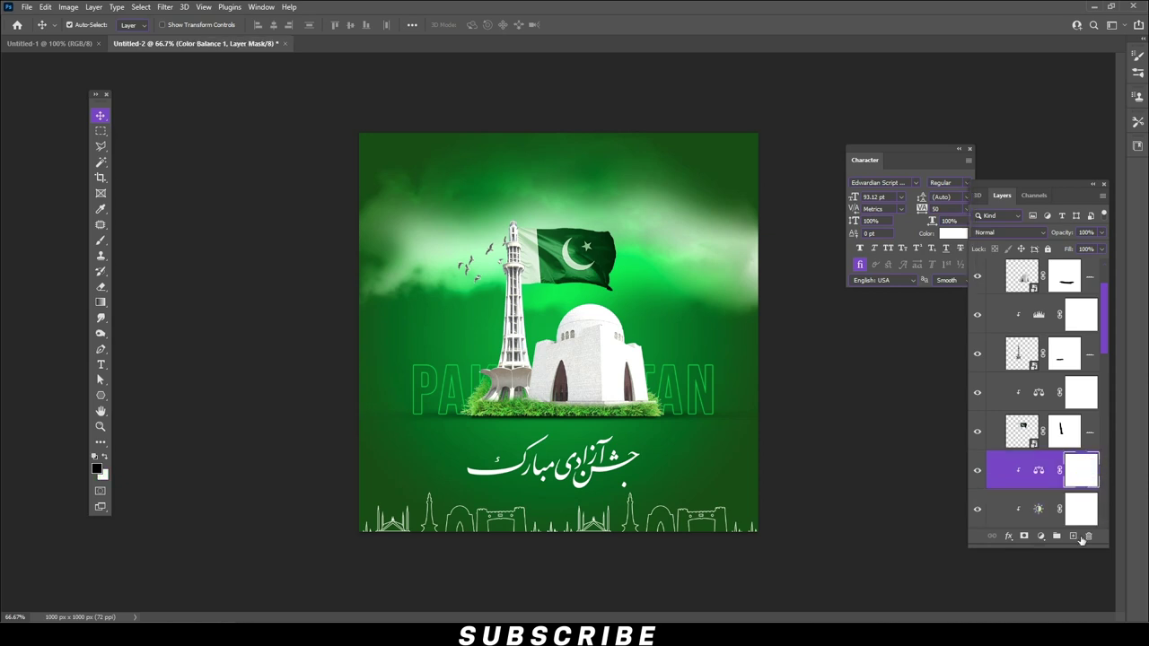
Add a '14th' text layer left of the minaret and position it
{"action": "left_click", "coordinate": [101, 365]}
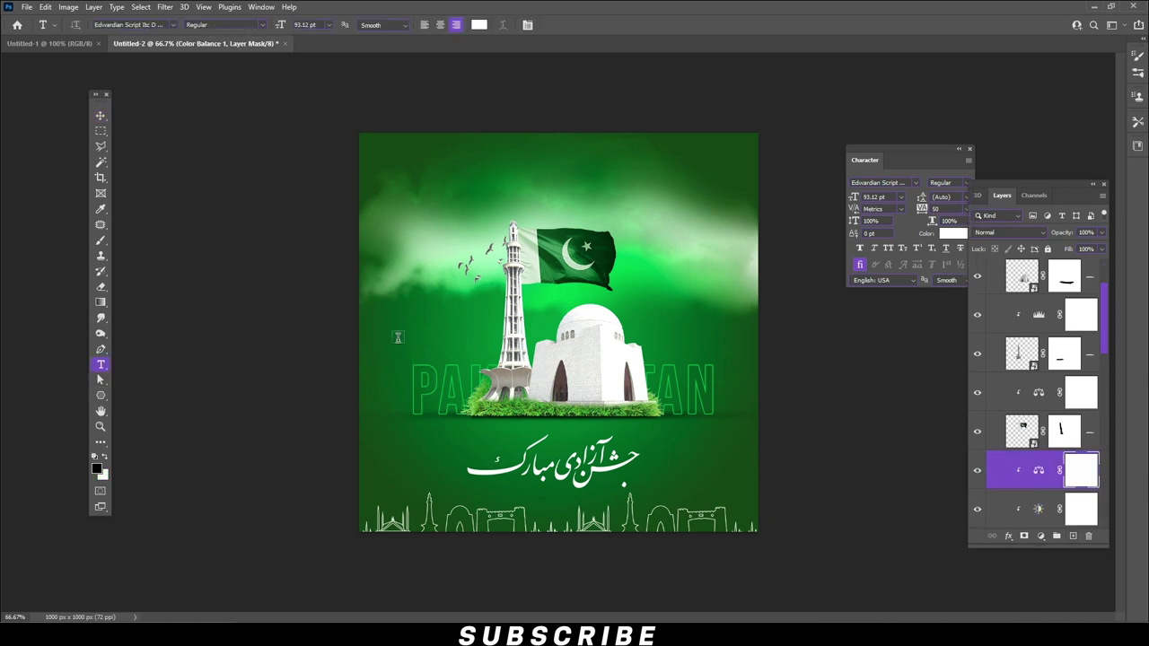
{"action": "left_click", "coordinate": [395, 334]}
{"action": "type", "text": "1"}
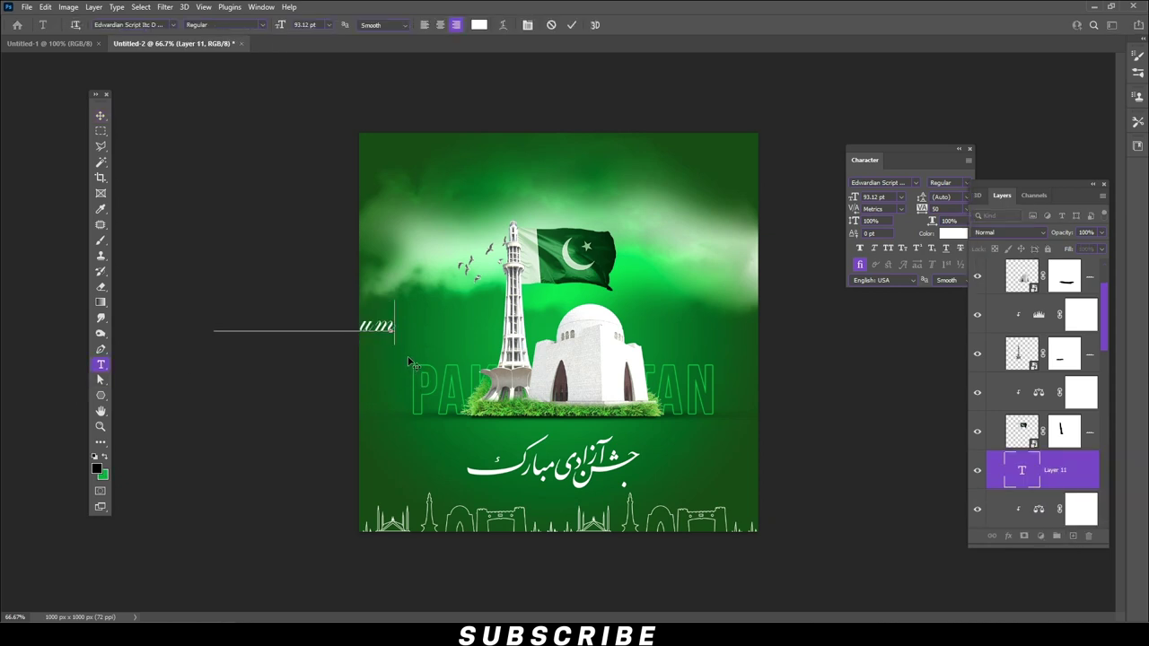
{"action": "type", "text": "th"}
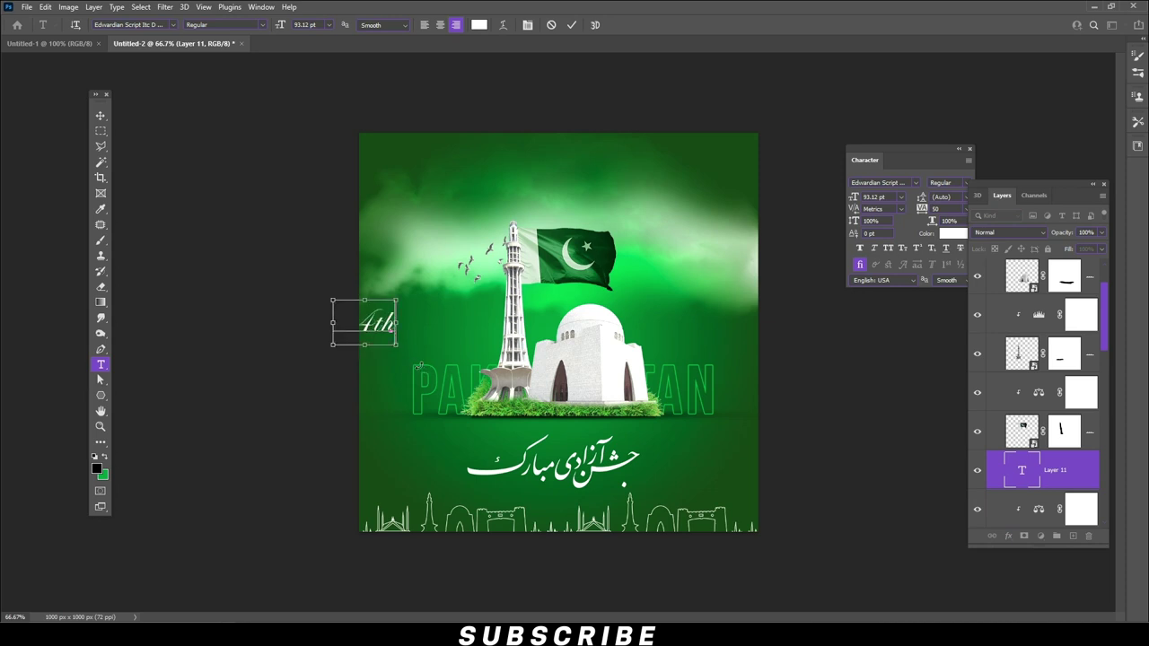
{"action": "key", "text": "ctrl+a"}
{"action": "left_click", "coordinate": [101, 116]}
{"action": "left_click_drag", "start_coordinate": [381, 323], "coordinate": [445, 347]}
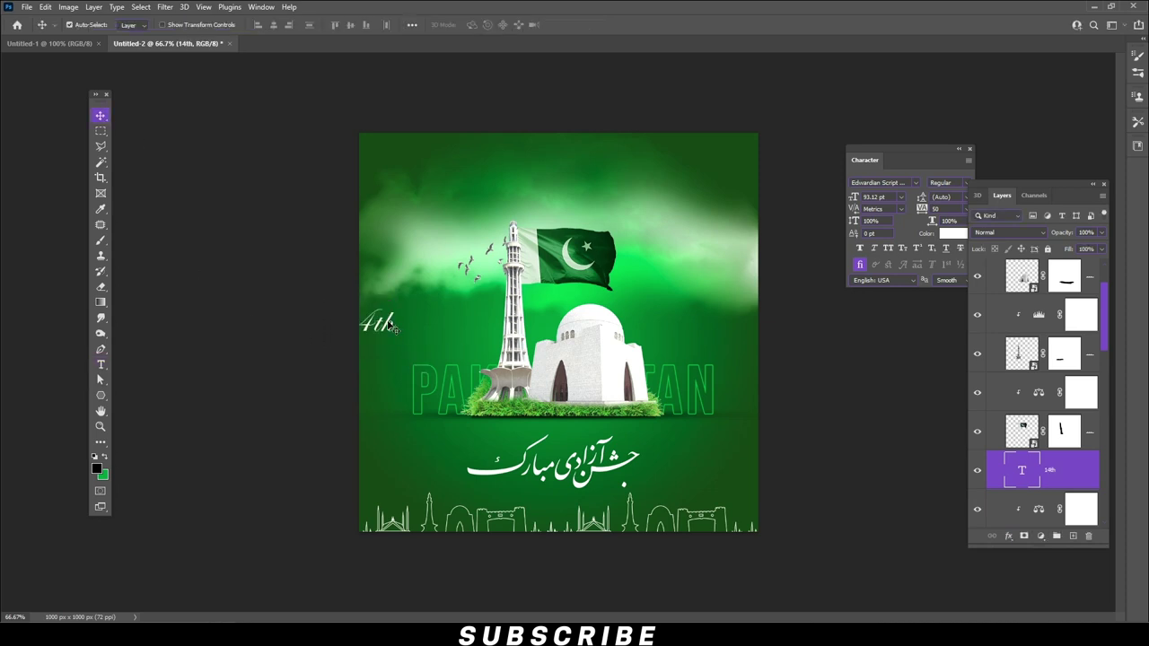
{"action": "double_click", "coordinate": [444, 348]}
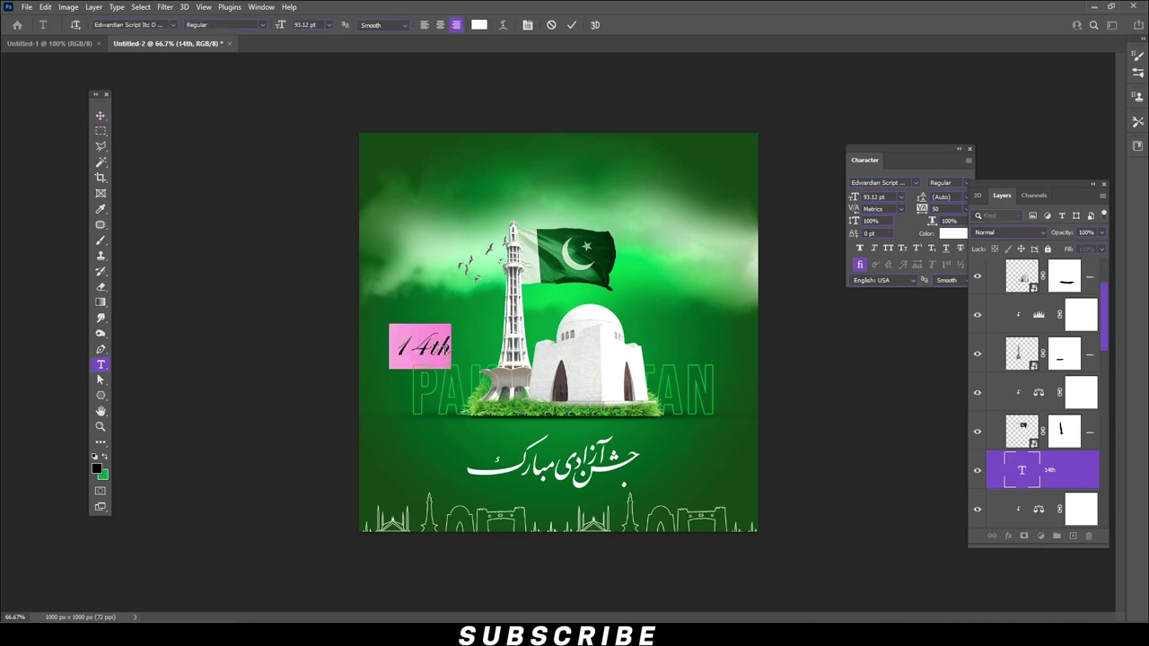
Set the '14th' text in GM Alamosa Script and move it up beside the tower
{"action": "left_click", "coordinate": [146, 32]}
{"action": "type", "text": "scr"}
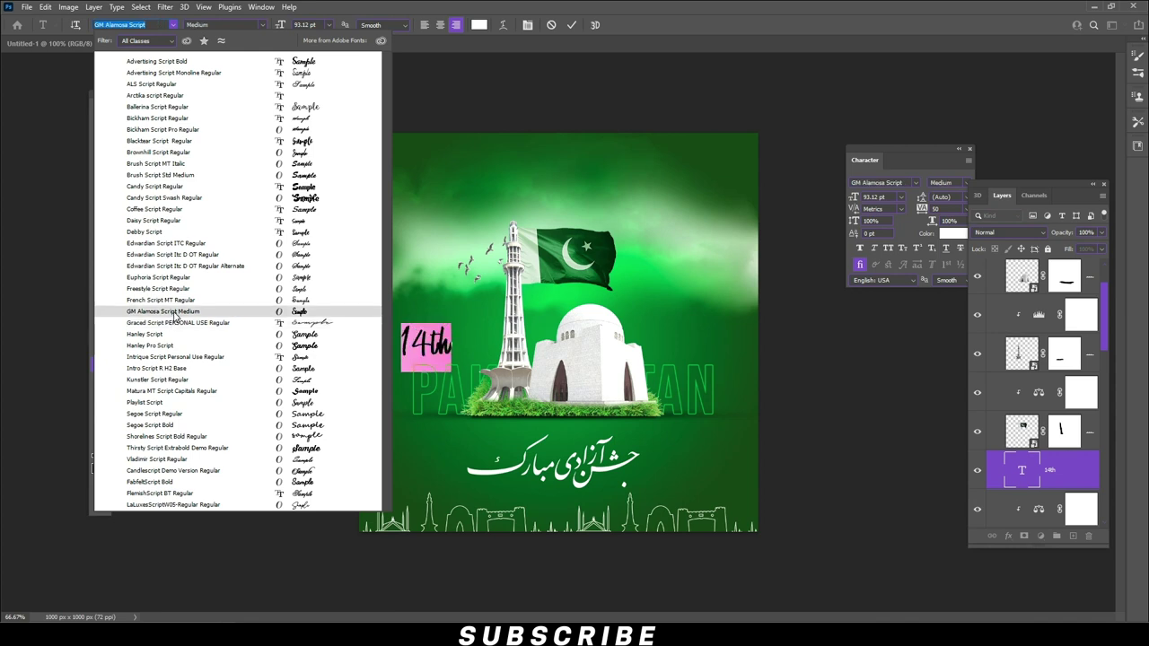
{"action": "left_click", "coordinate": [174, 312]}
{"action": "left_click", "coordinate": [100, 115]}
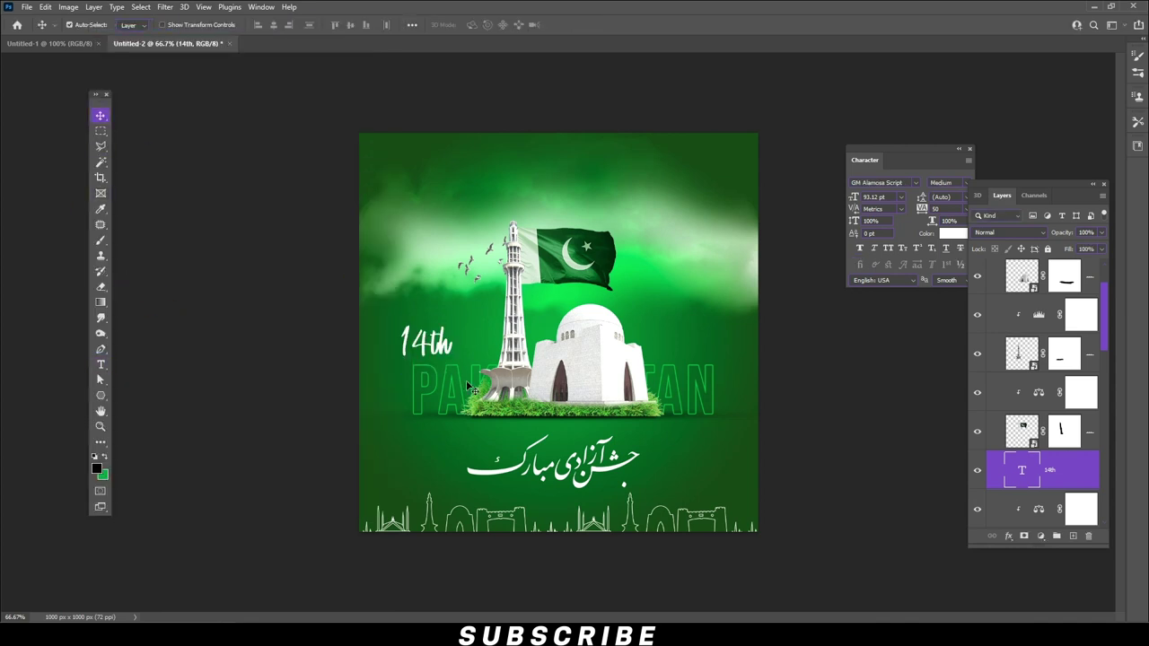
{"action": "left_click_drag", "start_coordinate": [449, 348], "coordinate": [476, 337]}
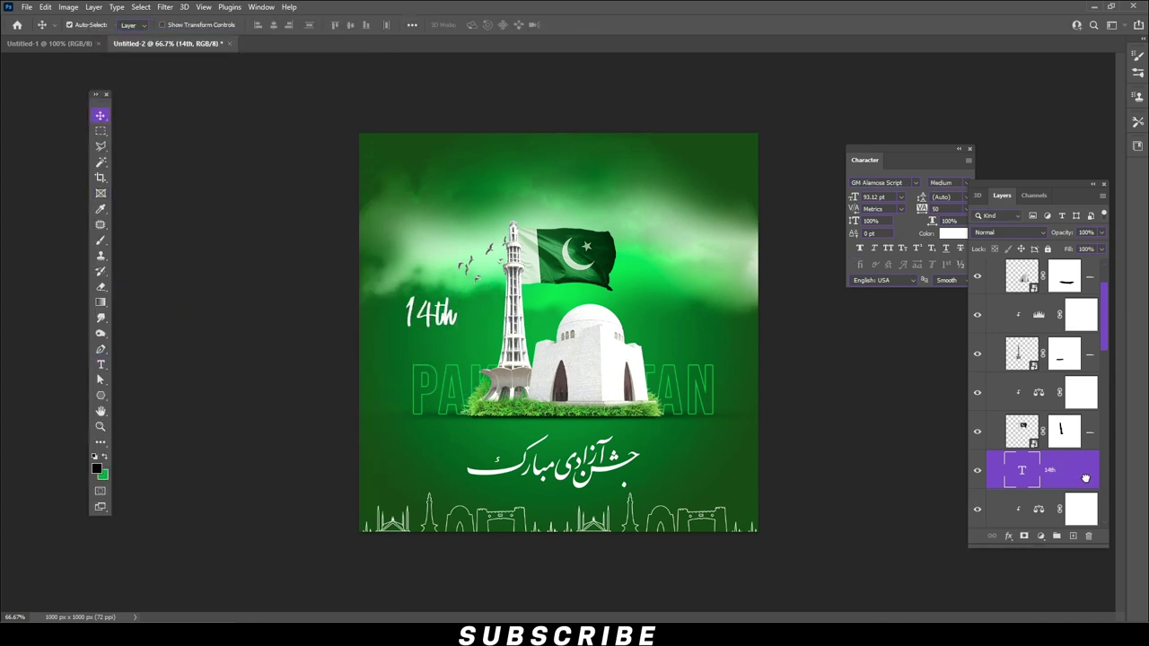
Duplicate the text layer, change it to 'August', and place it next to '14th'
{"action": "left_click_drag", "start_coordinate": [1085, 478], "coordinate": [1074, 536]}
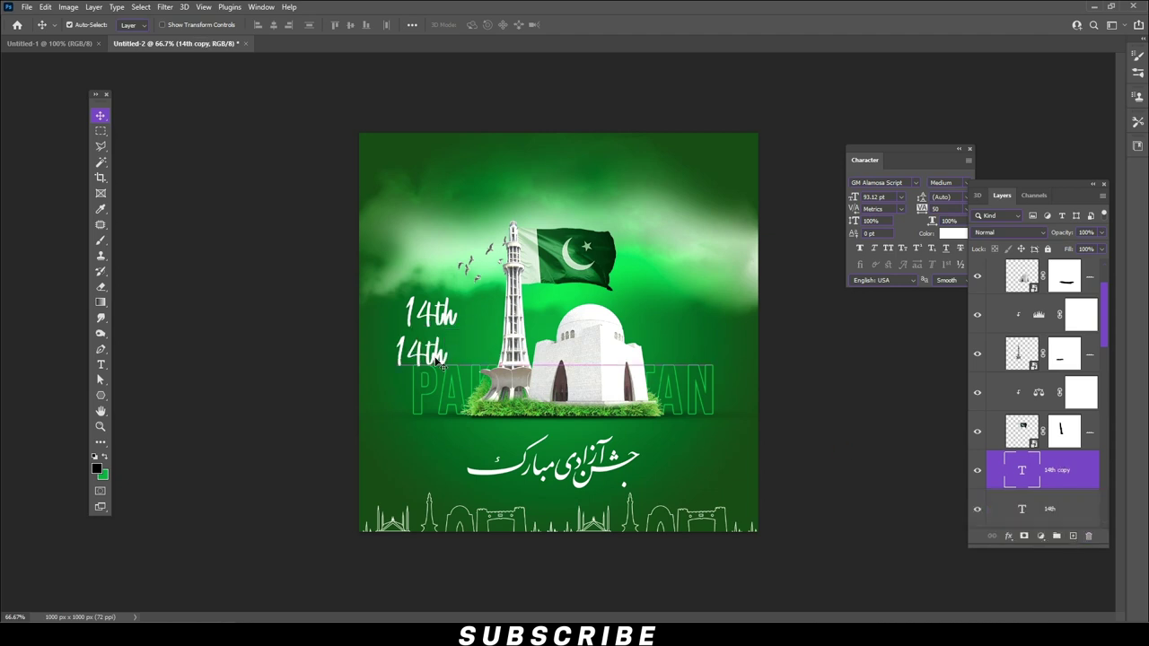
{"action": "double_click", "coordinate": [440, 357]}
{"action": "type", "text": "August"}
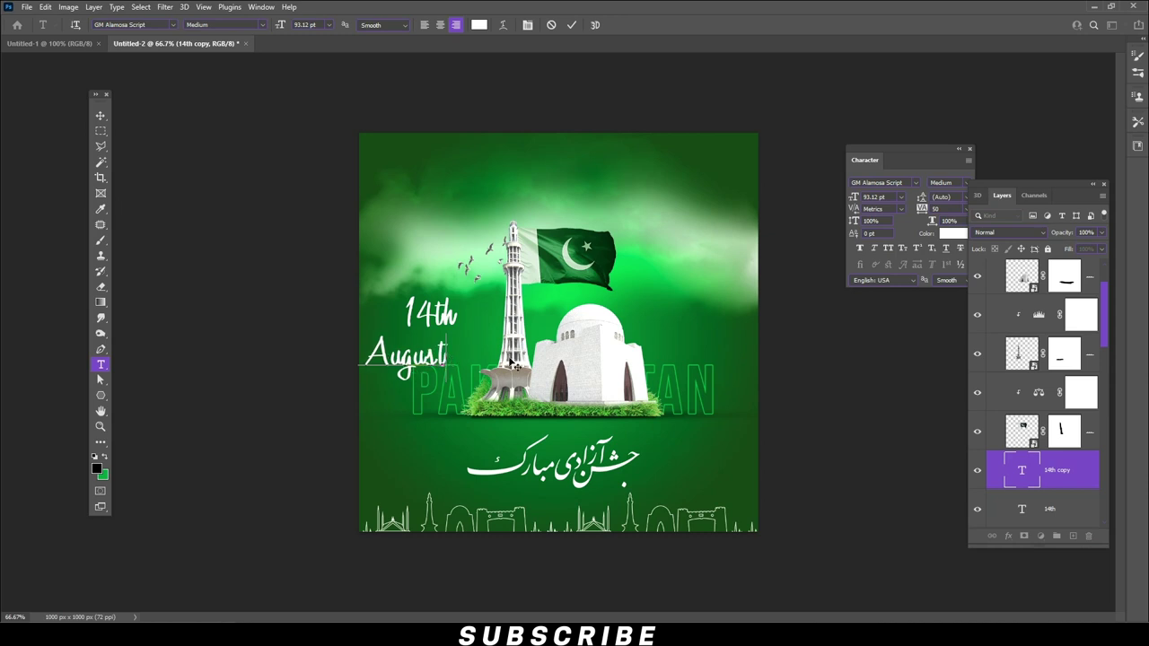
{"action": "key", "text": "ctrl+a"}
{"action": "left_click", "coordinate": [101, 116]}
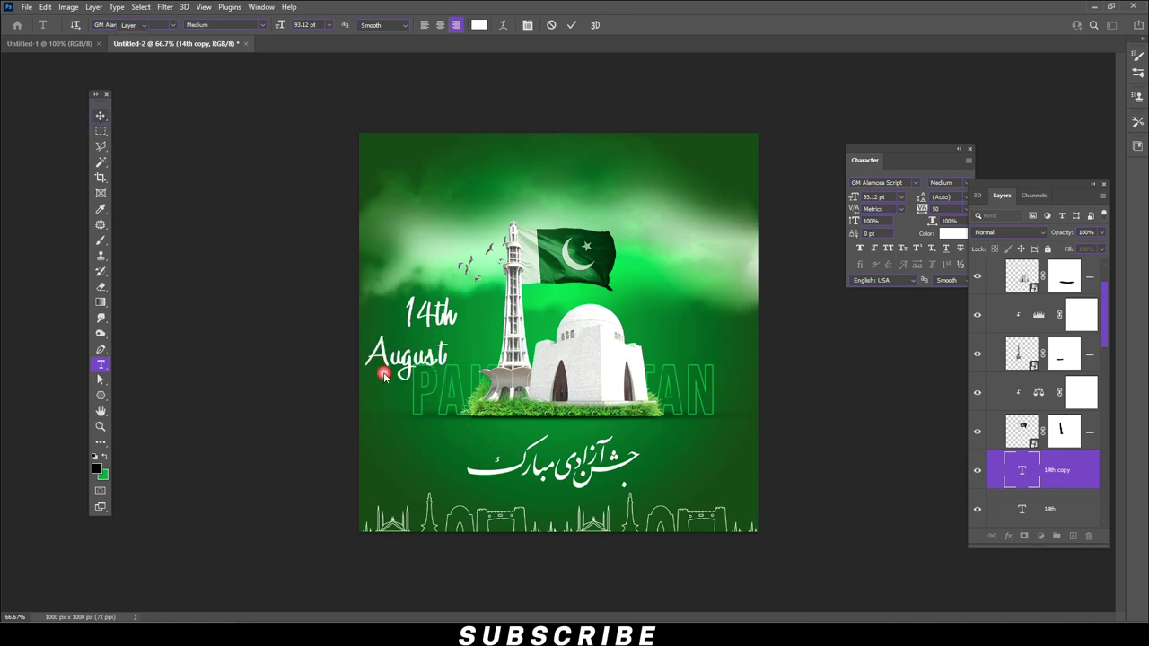
{"action": "mouse_move", "coordinate": [438, 362]}
{"action": "left_mouse_down"}
{"action": "mouse_move", "coordinate": [470, 351]}
{"action": "mouse_move", "coordinate": [444, 331]}
{"action": "left_mouse_up"}
Scale the '14th' text down slightly, nudge 'August' left, and close the Character panel
{"action": "left_click", "coordinate": [45, 7]}
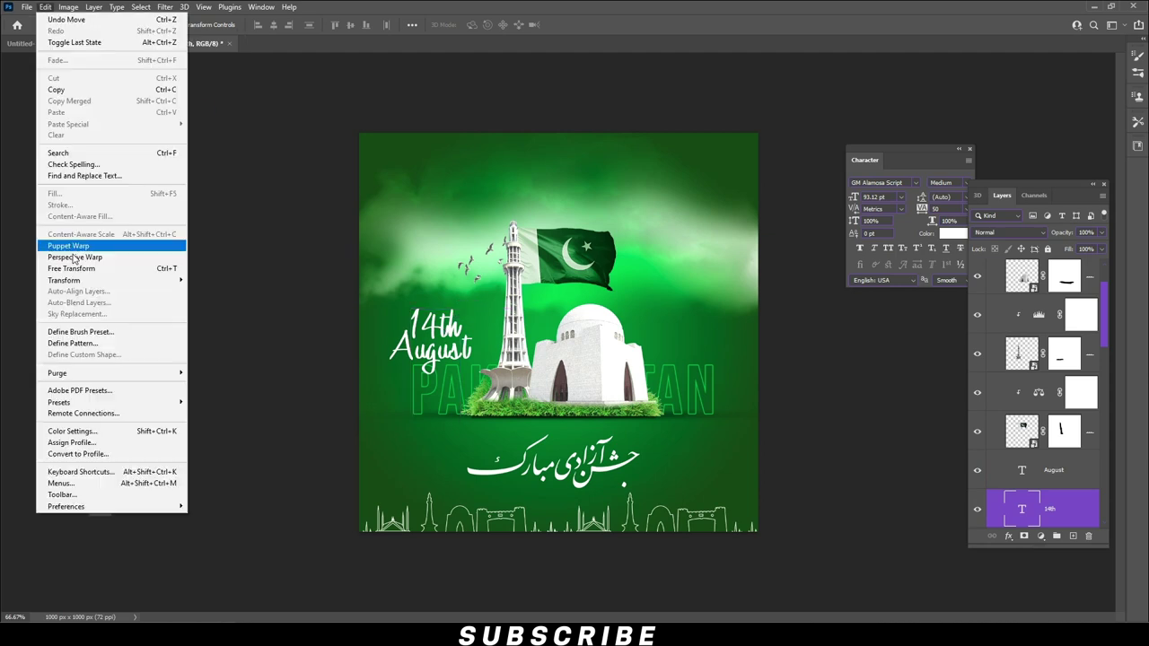
{"action": "left_click", "coordinate": [72, 269]}
{"action": "left_click_drag", "start_coordinate": [465, 305], "coordinate": [441, 331]}
{"action": "key", "text": "Return"}
{"action": "left_click", "coordinate": [442, 334]}
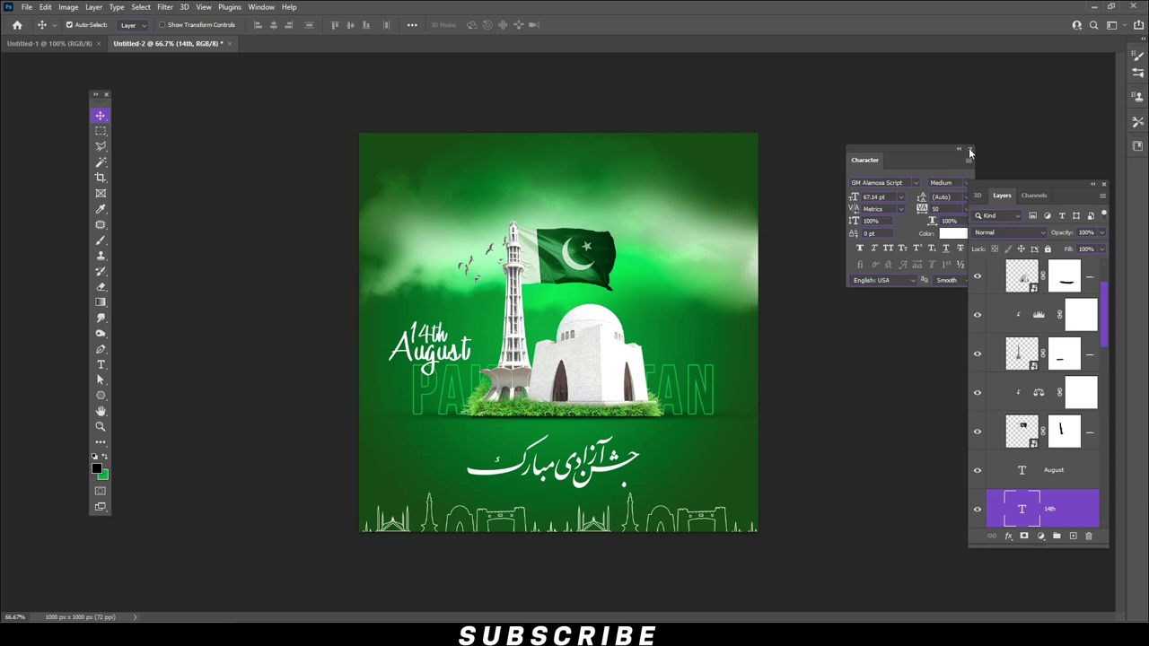
{"action": "left_click", "coordinate": [970, 151]}
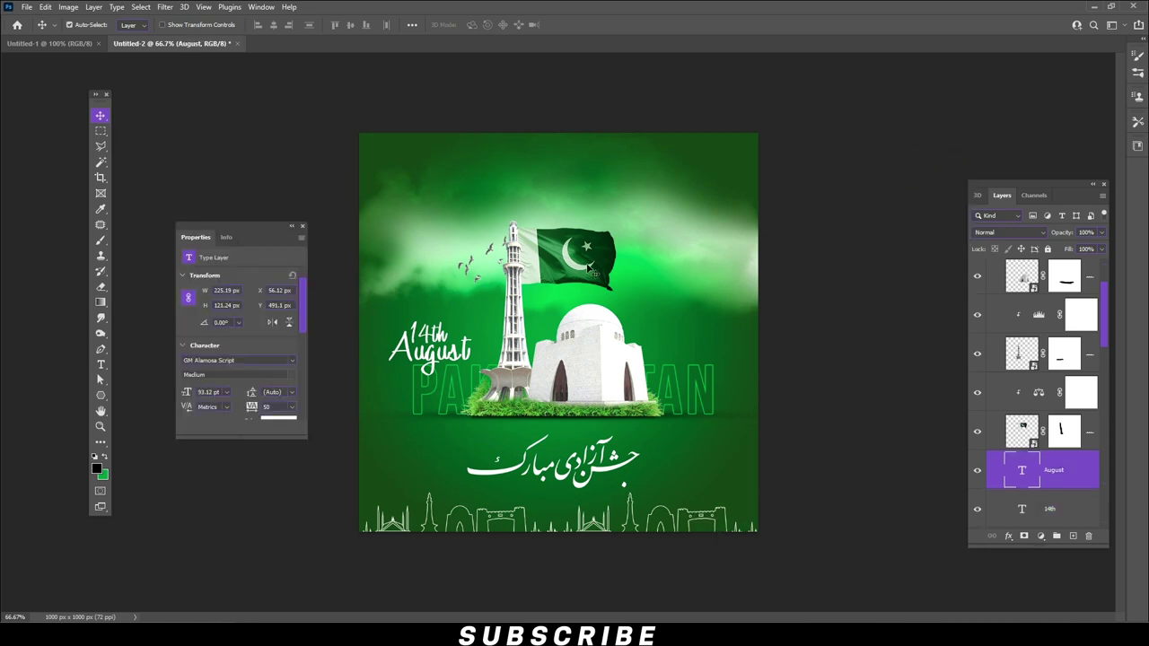
Add a clipped Brightness/Contrast adjustment to the minaret and flag layer: brightness 72, contrast 13
{"action": "left_click", "coordinate": [592, 270], "text": "ctrl"}
{"action": "left_click", "coordinate": [1041, 536]}
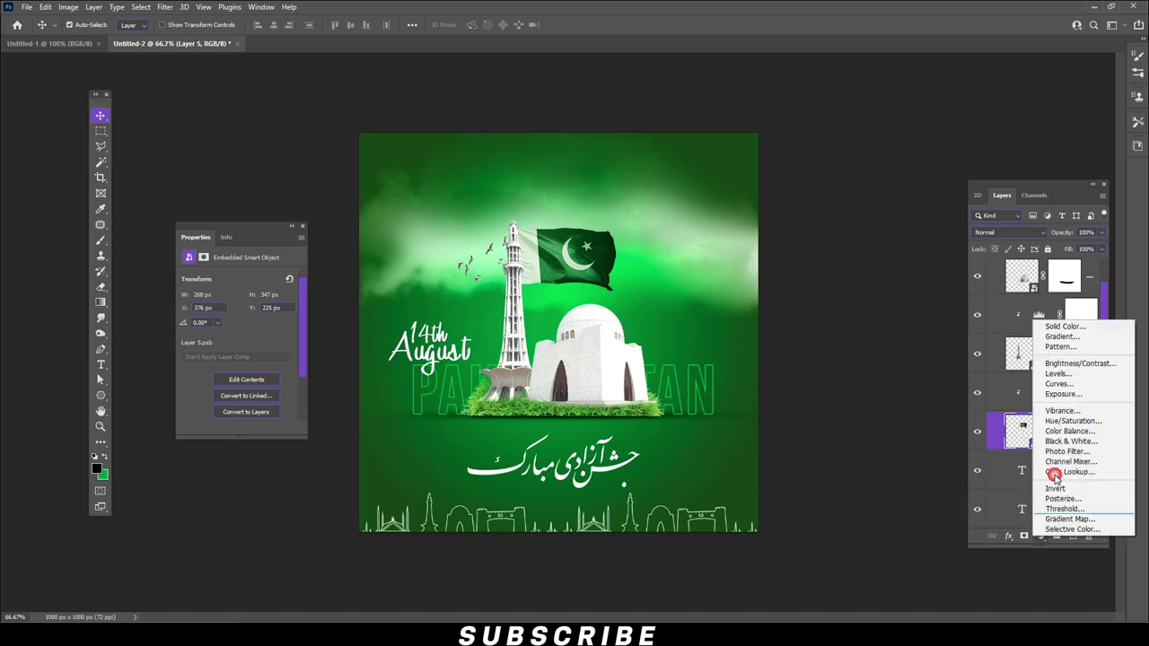
{"action": "left_click", "coordinate": [1068, 368]}
{"action": "left_click_drag", "start_coordinate": [237, 309], "coordinate": [262, 310]}
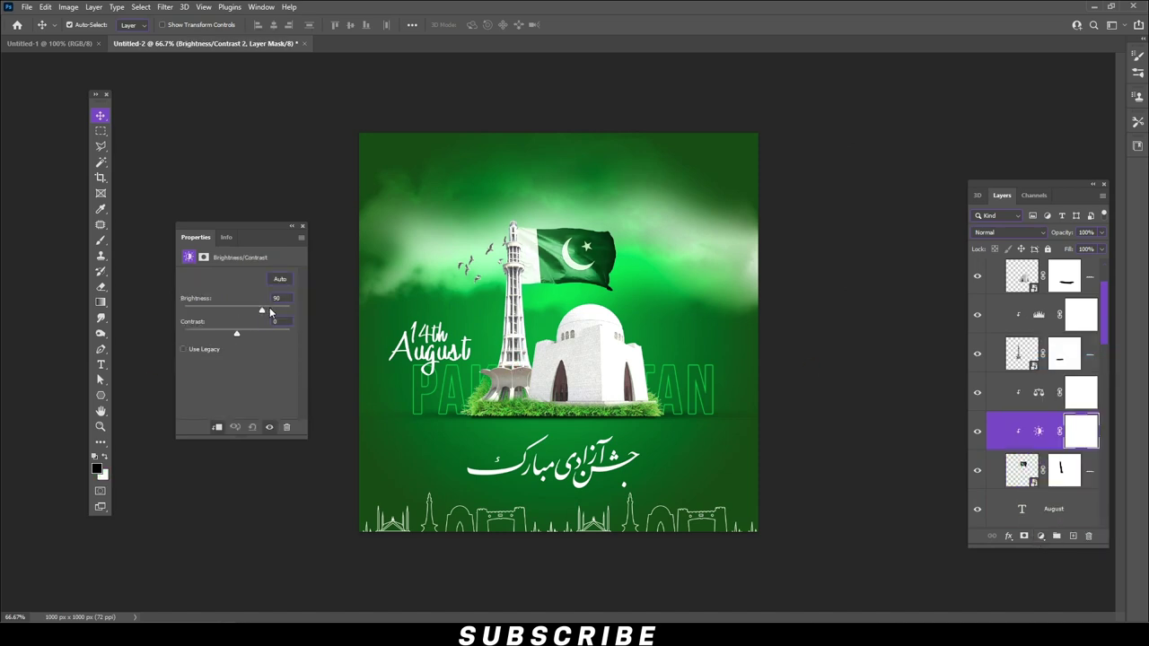
{"action": "left_click_drag", "start_coordinate": [248, 335], "coordinate": [236, 338]}
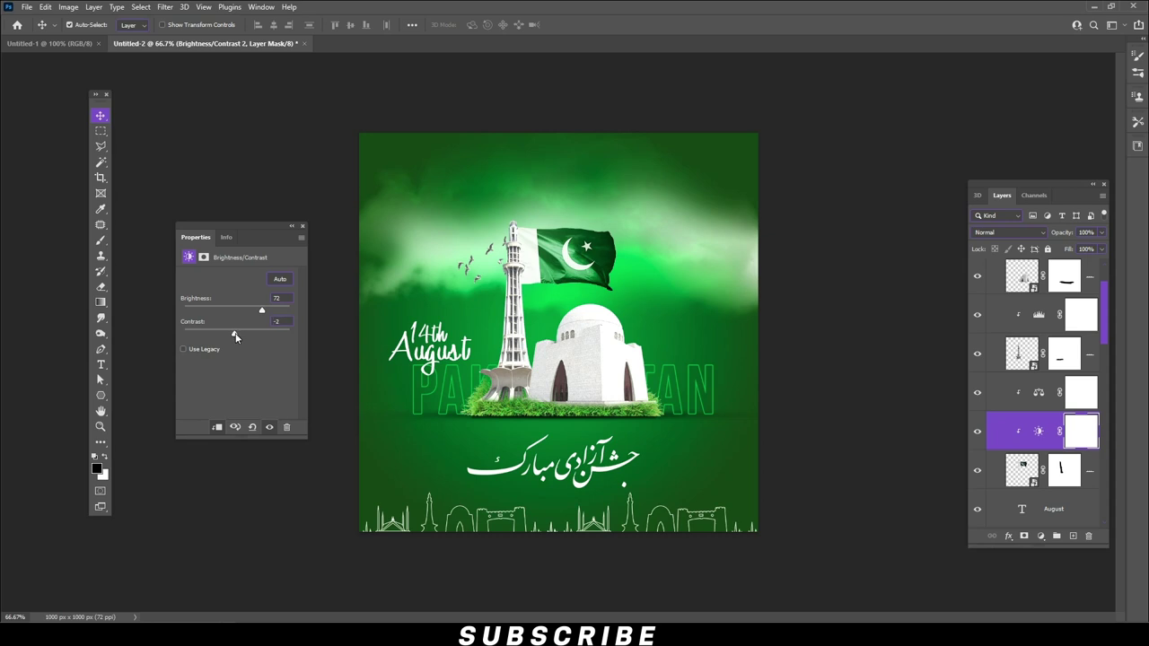
{"action": "left_click", "coordinate": [304, 227]}
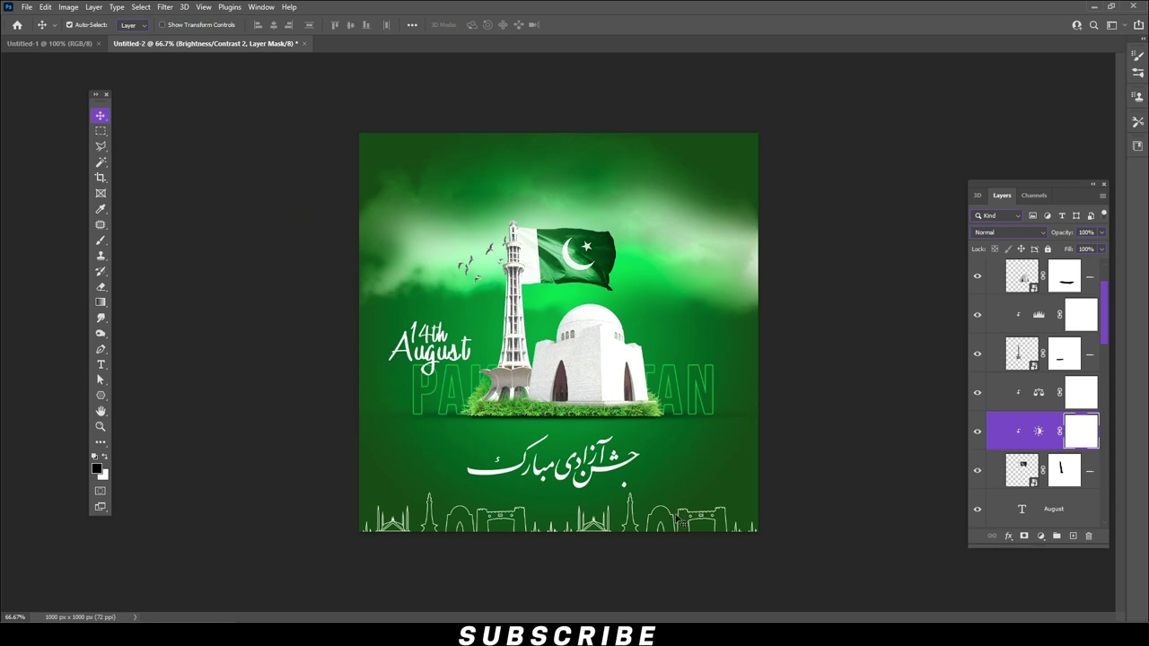
{"action": "scroll", "coordinate": [1073, 373], "scroll_direction": "up", "scroll_amount": 2}
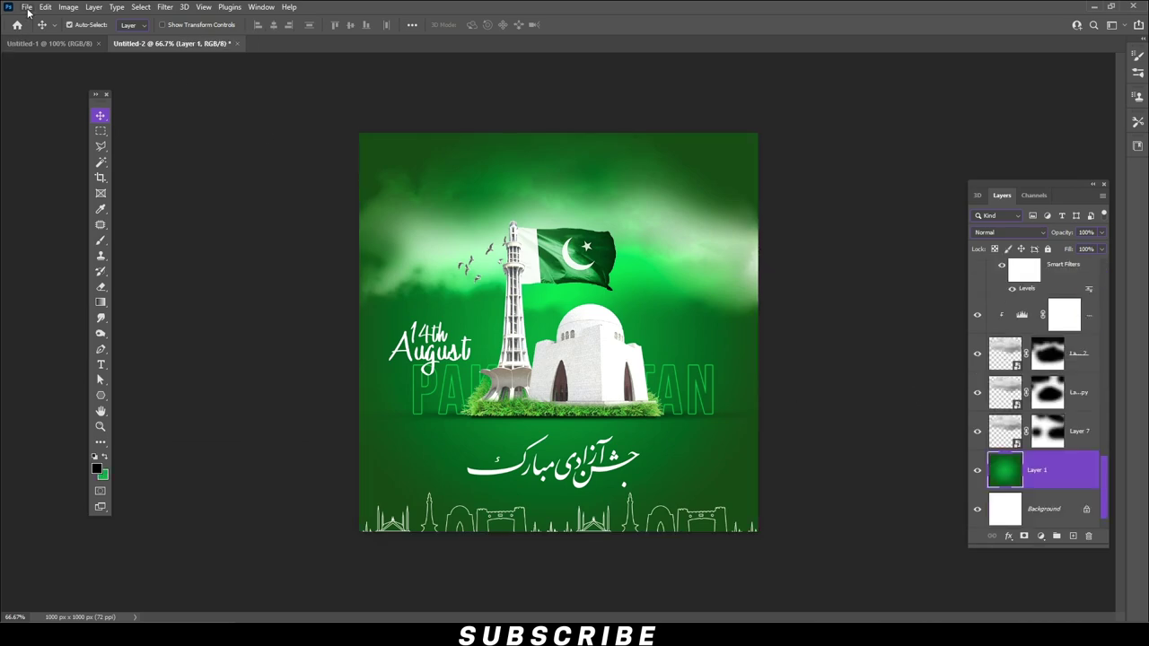
{"action": "left_click", "coordinate": [28, 7]}
Try opening the sky image and dismiss the wrong-document-type error
{"action": "left_click", "coordinate": [40, 26]}
{"action": "left_click", "coordinate": [698, 131]}
{"action": "double_click", "coordinate": [697, 130]}
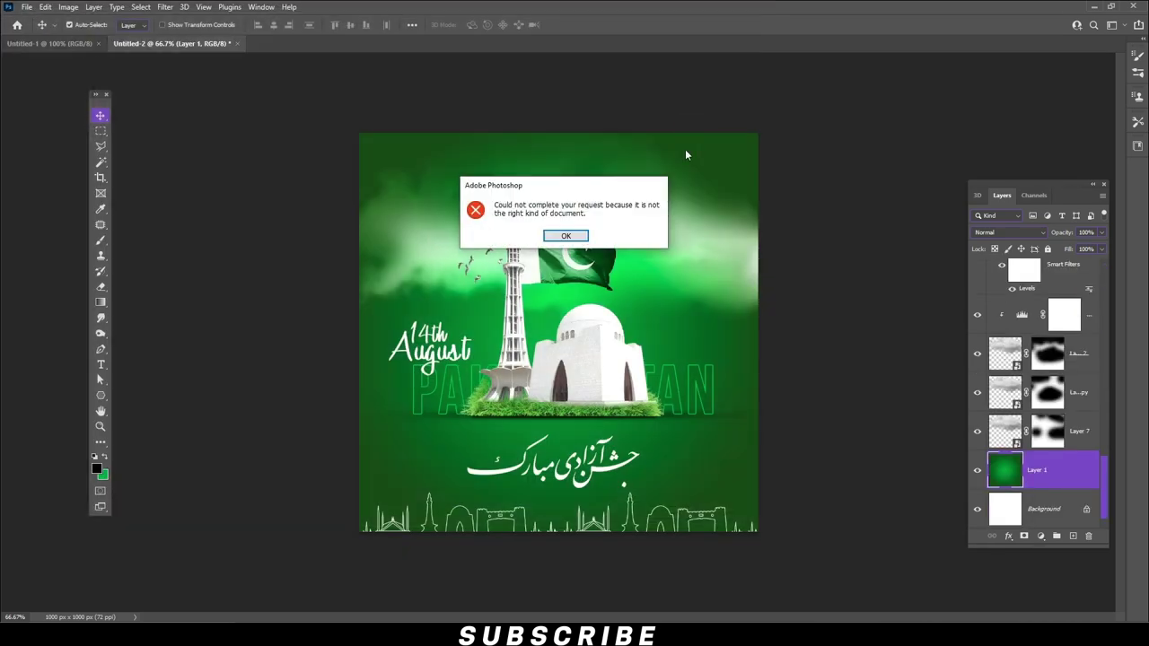
{"action": "left_click", "coordinate": [579, 236]}
{"action": "key", "text": "Return"}
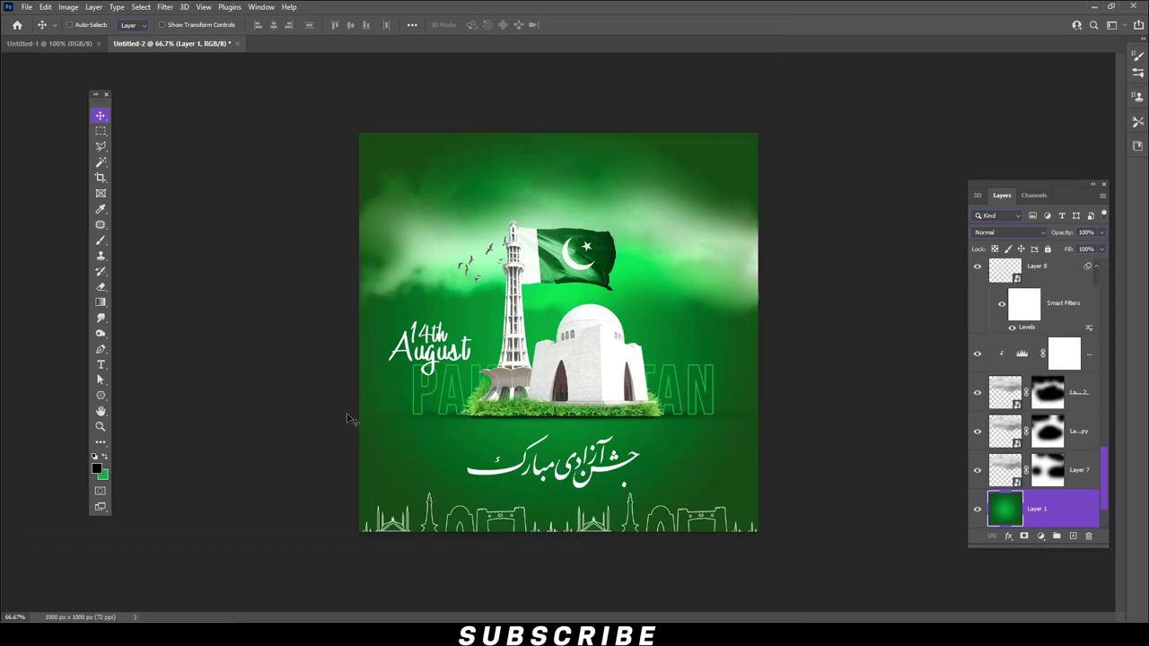
Open the 10.jpg sky photo and drag it into the poster
{"action": "left_click", "coordinate": [27, 7]}
{"action": "left_click", "coordinate": [40, 30]}
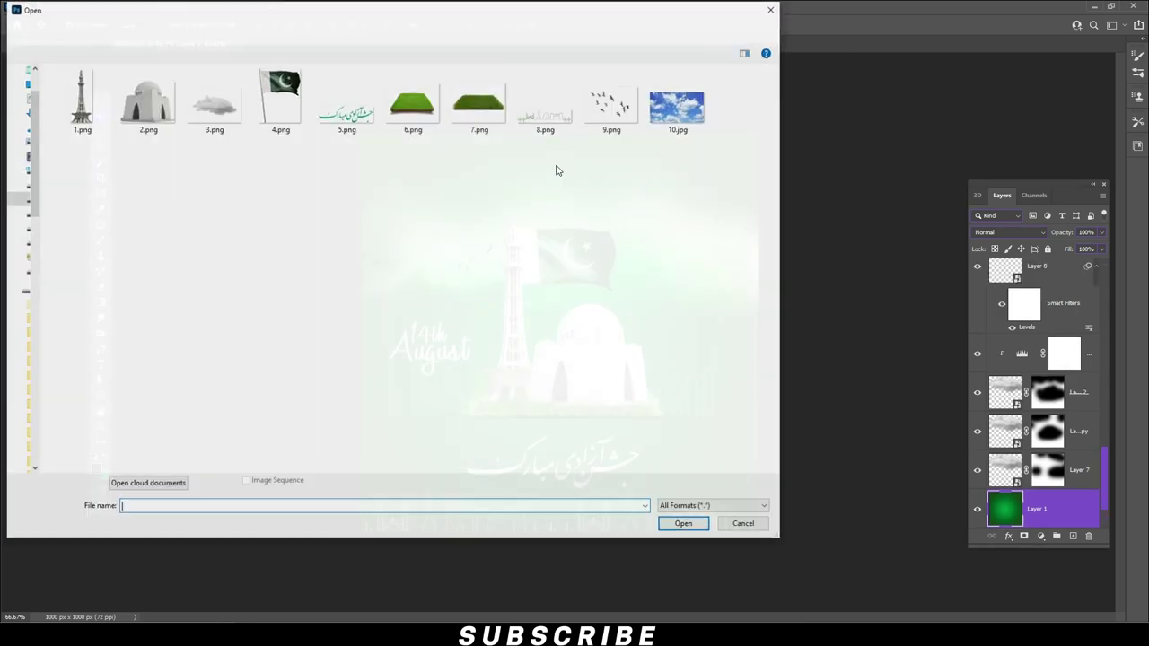
{"action": "double_click", "coordinate": [656, 108]}
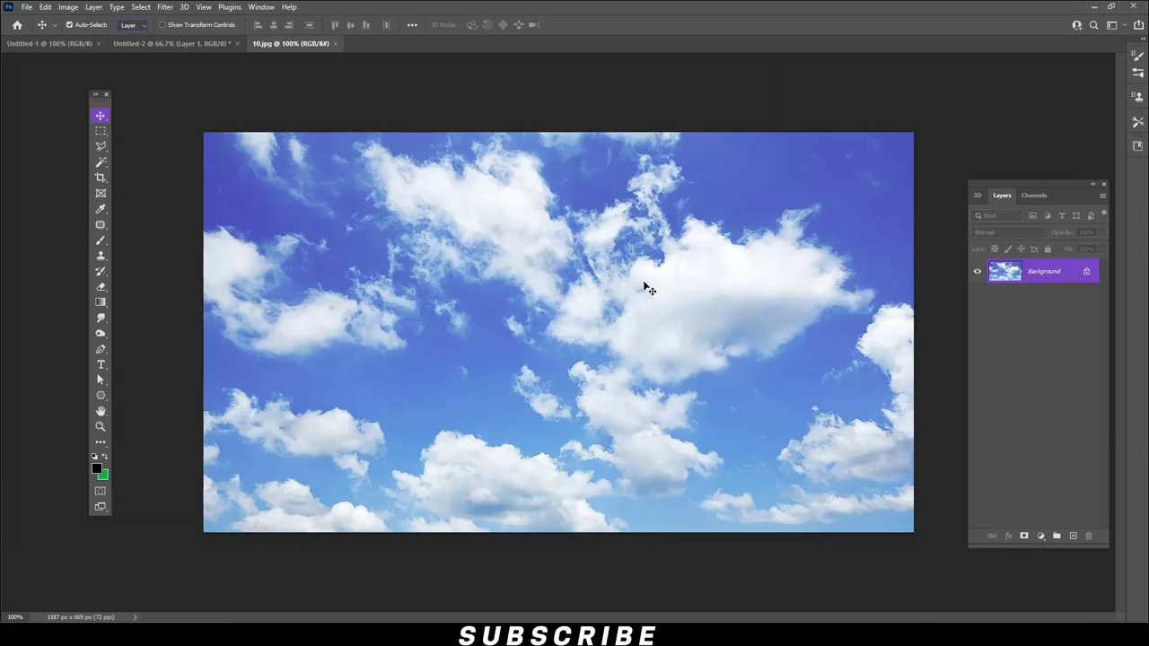
{"action": "mouse_move", "coordinate": [641, 281]}
{"action": "left_mouse_down"}
{"action": "mouse_move", "coordinate": [204, 45]}
{"action": "mouse_move", "coordinate": [652, 221]}
{"action": "left_mouse_up"}
{"action": "scroll", "coordinate": [1082, 476], "scroll_direction": "down", "scroll_amount": 2}
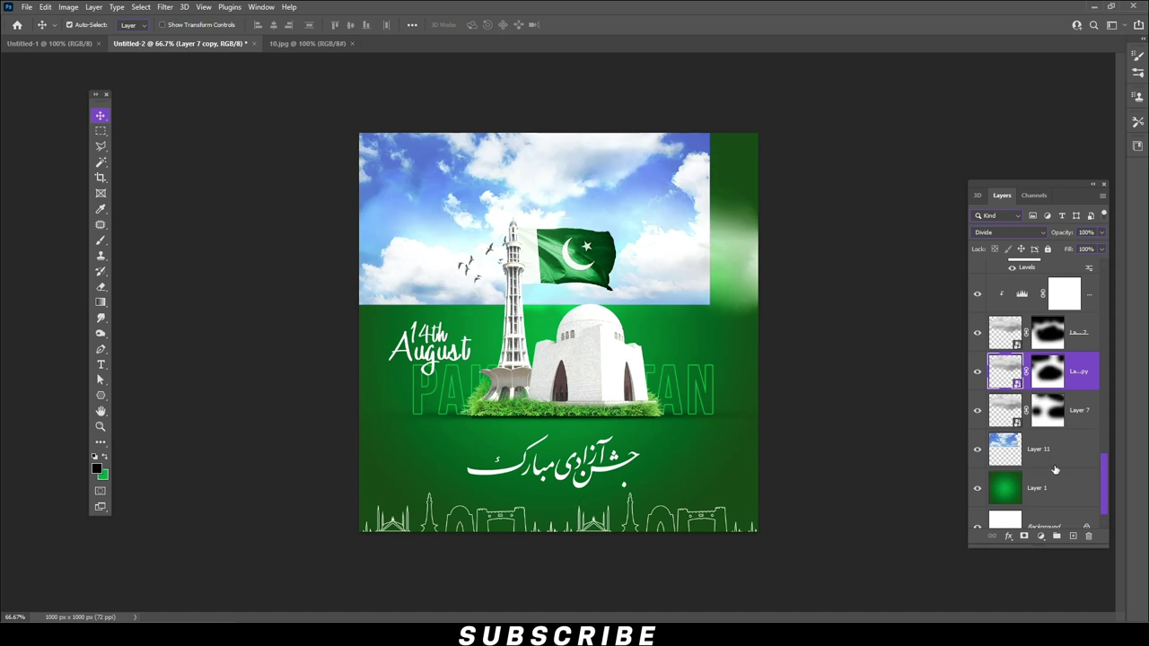
Scale the sky photo layer to stretch across the top of the poster
{"action": "left_click", "coordinate": [1067, 451]}
{"action": "mouse_move", "coordinate": [1067, 451]}
{"action": "left_mouse_down"}
{"action": "mouse_move", "coordinate": [1065, 328]}
{"action": "mouse_move", "coordinate": [1108, 483]}
{"action": "left_mouse_up"}
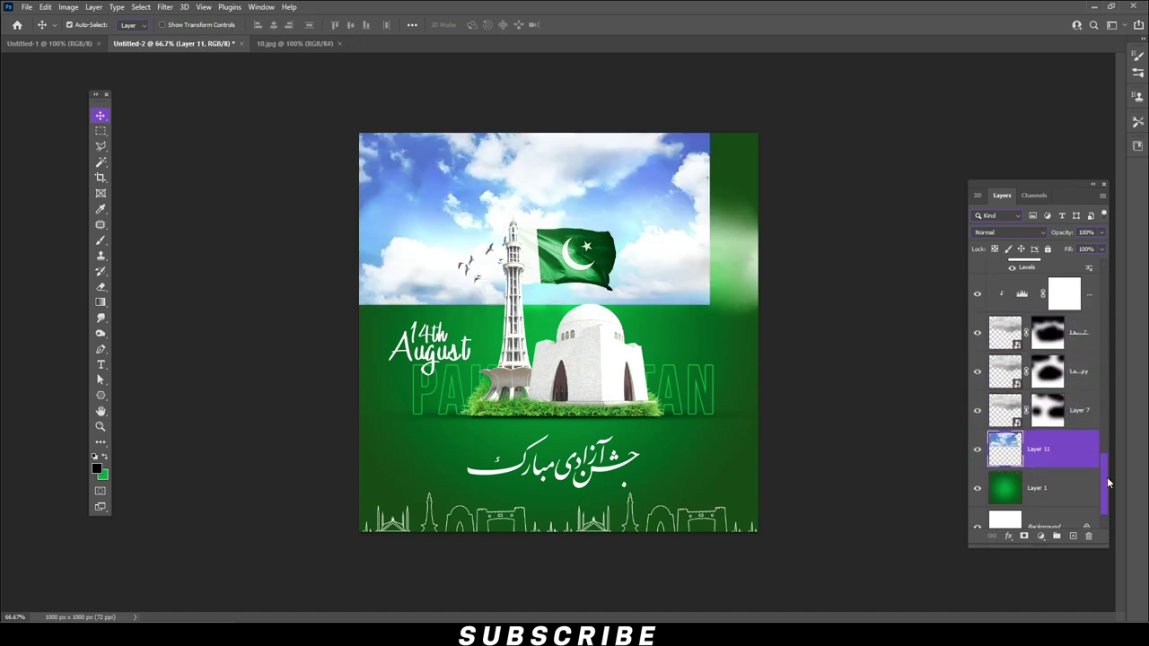
{"action": "key", "text": "ctrl+t"}
{"action": "left_click_drag", "start_coordinate": [426, 191], "coordinate": [583, 249]}
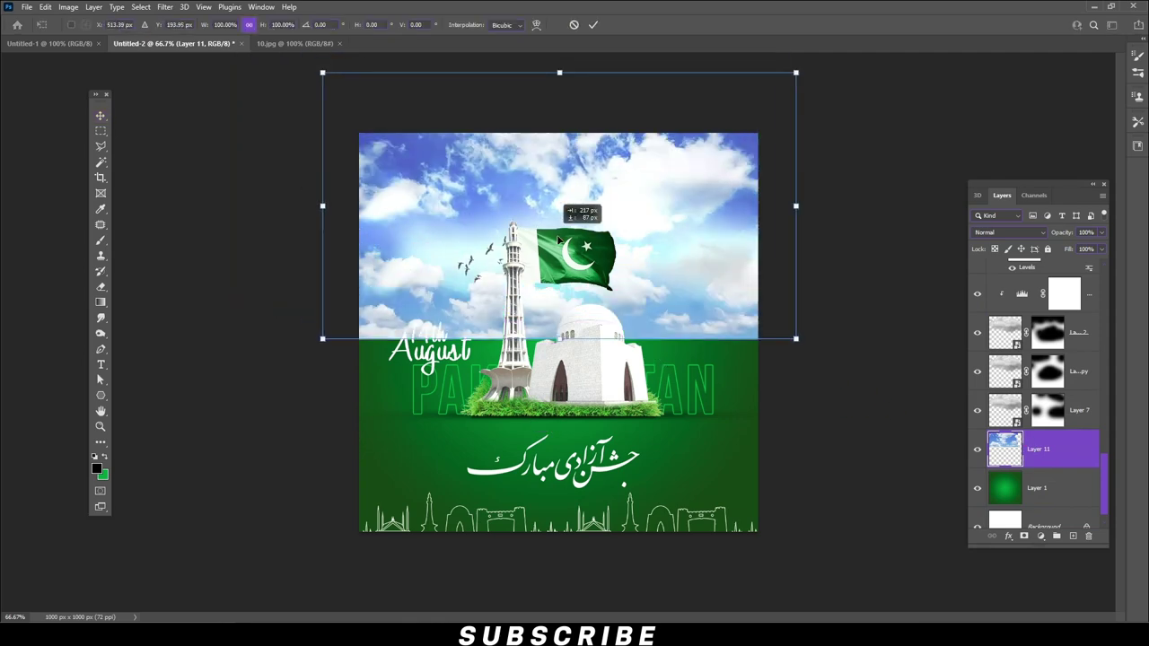
{"action": "key", "text": "Return"}
Set the sky photo to Luminosity blend mode and mask out its lower part
{"action": "left_click", "coordinate": [1007, 232]}
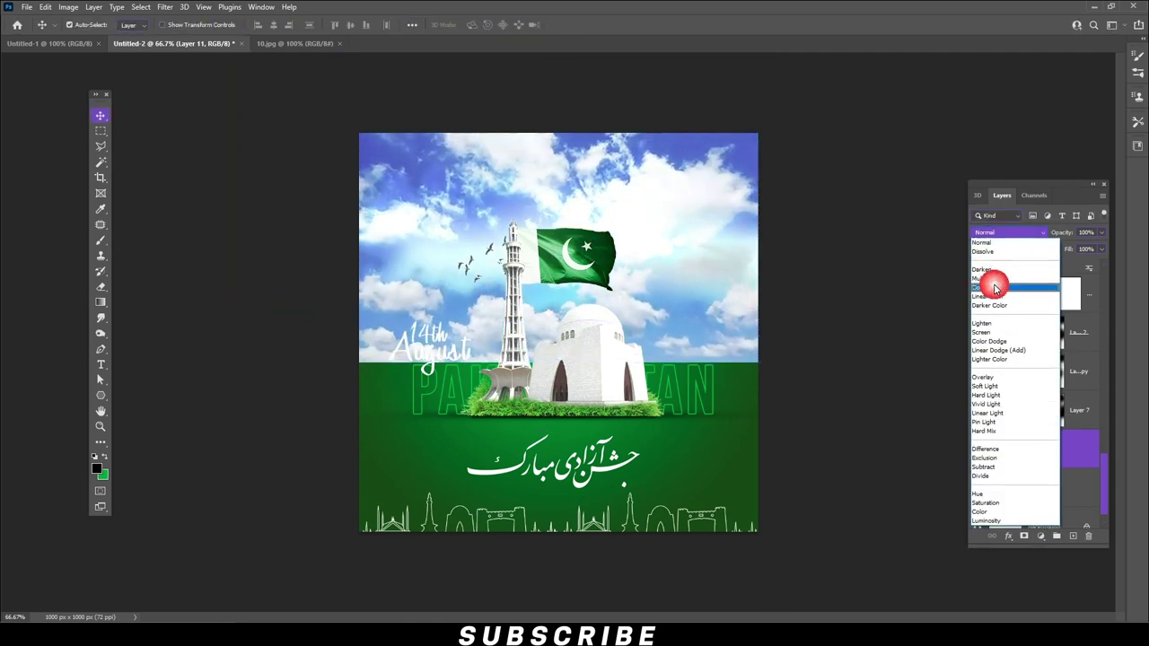
{"action": "left_click", "coordinate": [988, 520]}
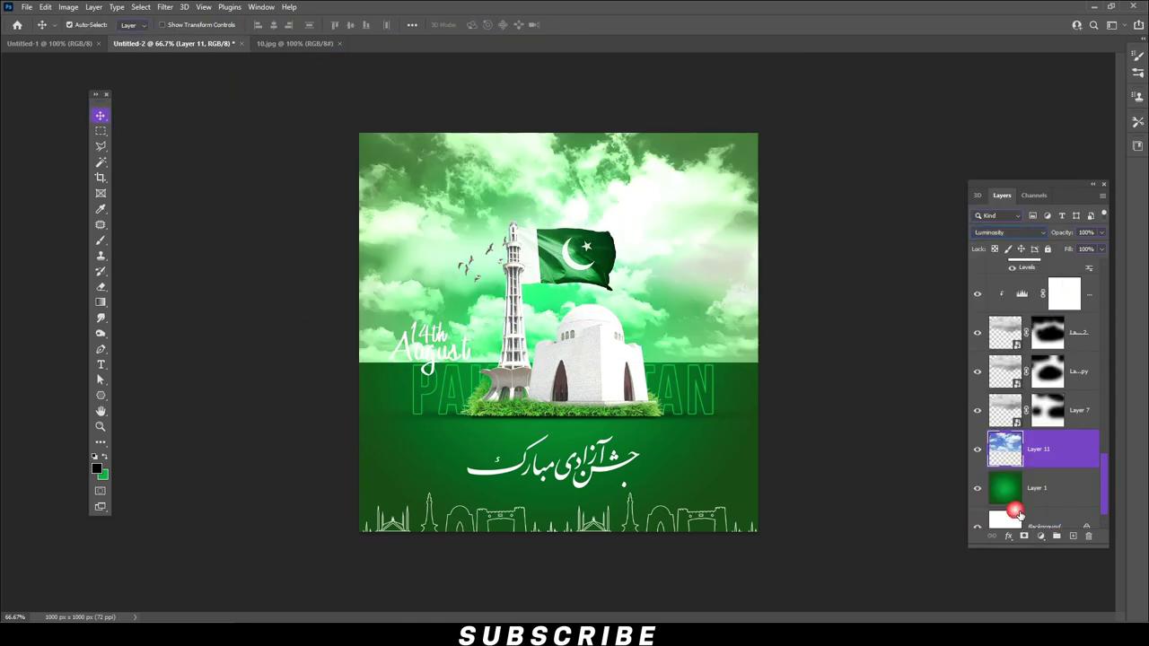
{"action": "left_click", "coordinate": [1025, 538]}
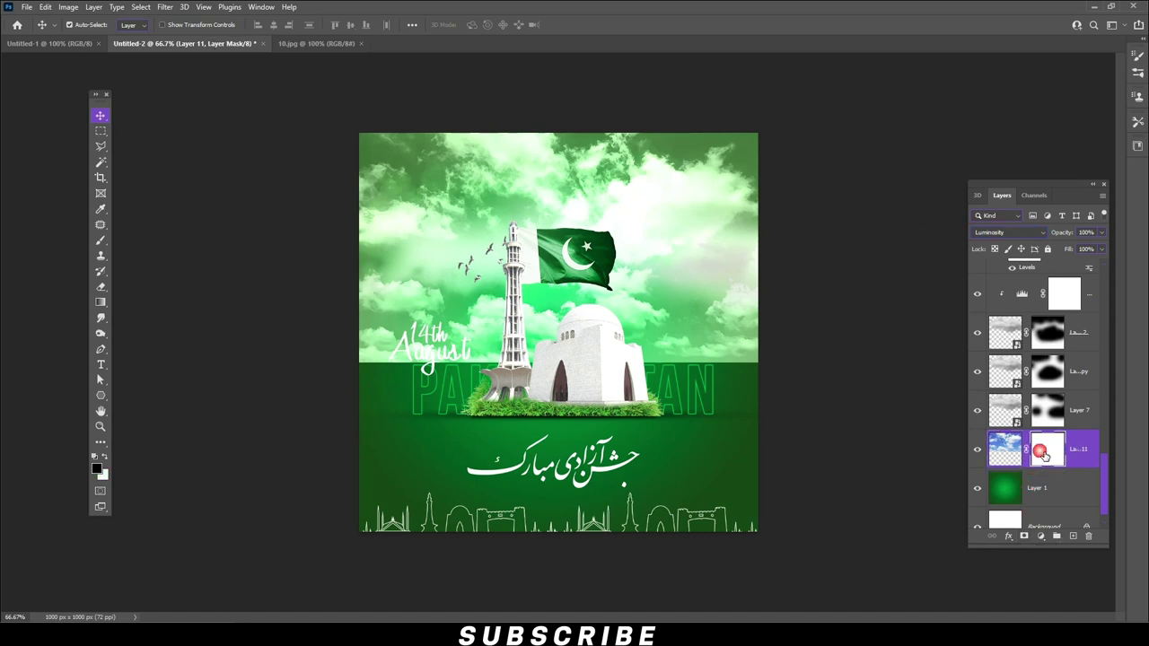
{"action": "left_click", "coordinate": [101, 240]}
{"action": "left_click_drag", "start_coordinate": [368, 332], "coordinate": [754, 323]}
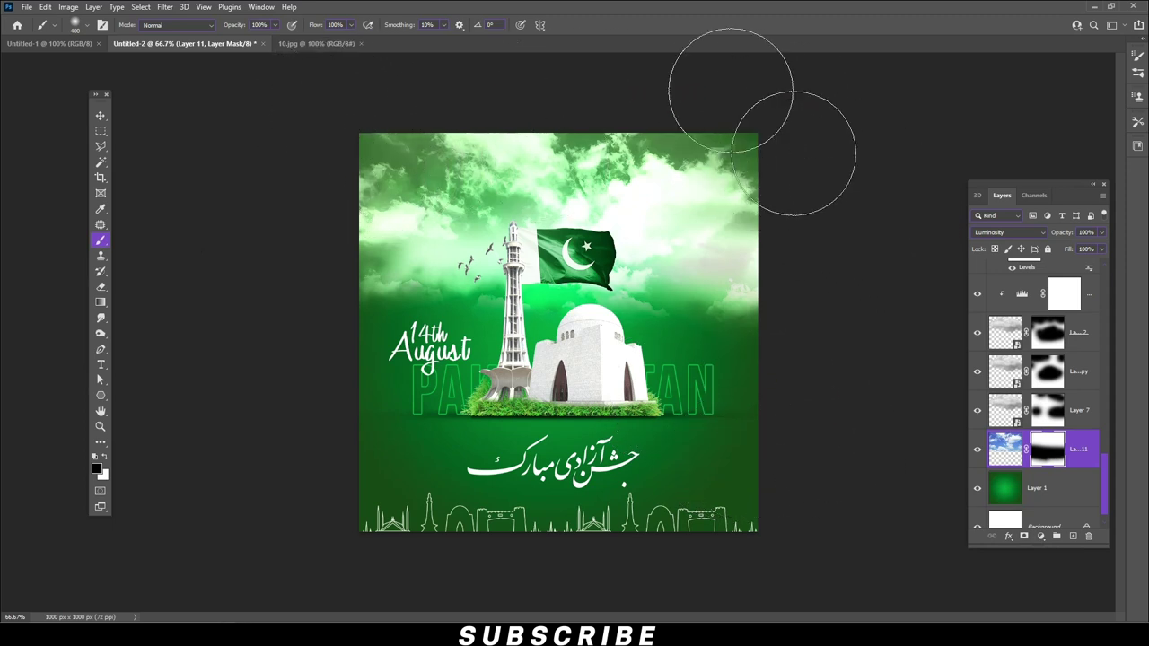
Lower the sky photo's fill and toggle the cloud layers' visibility to compare
{"action": "left_click_drag", "start_coordinate": [1100, 260], "coordinate": [1073, 264]}
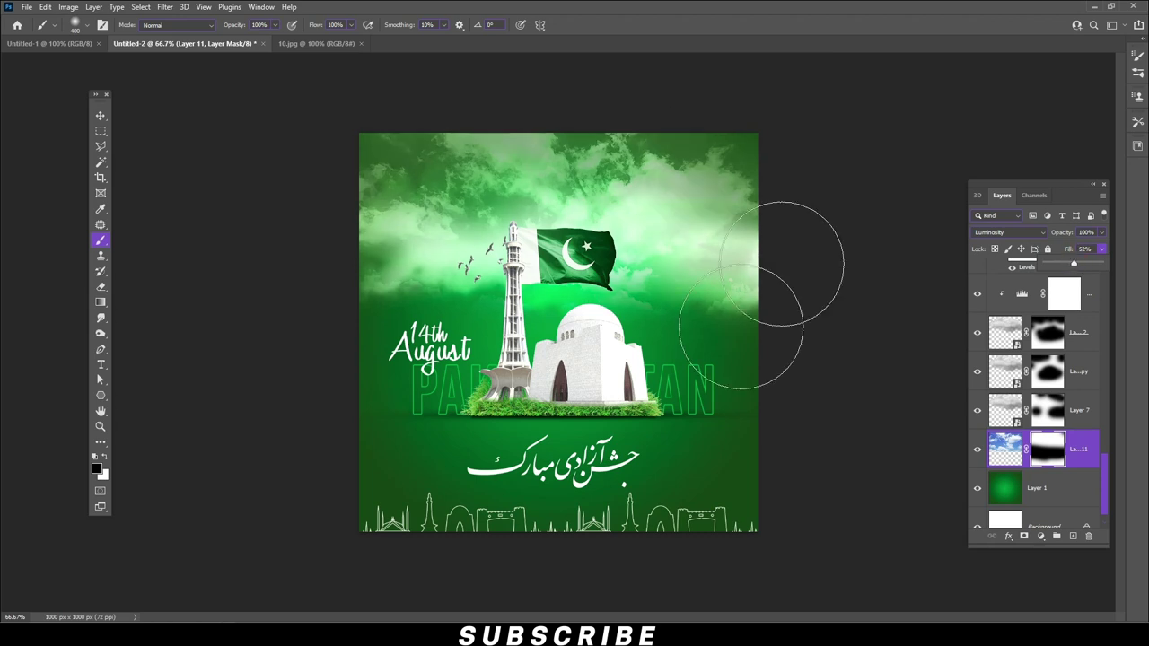
{"action": "left_click", "coordinate": [100, 116]}
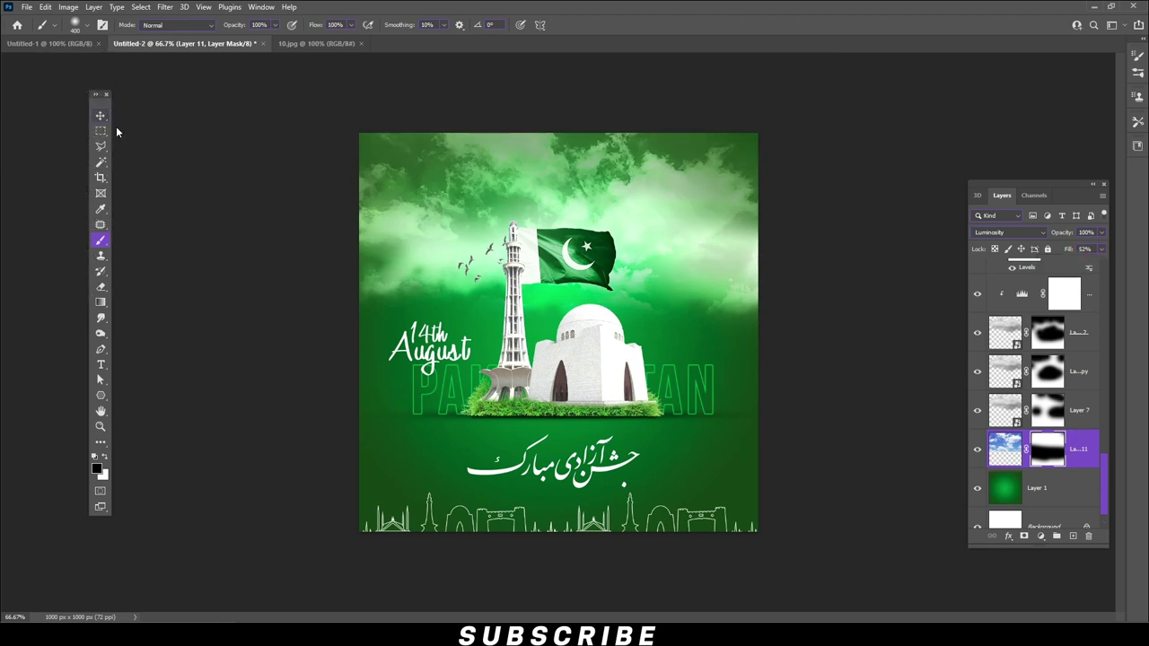
{"action": "left_click", "coordinate": [979, 339]}
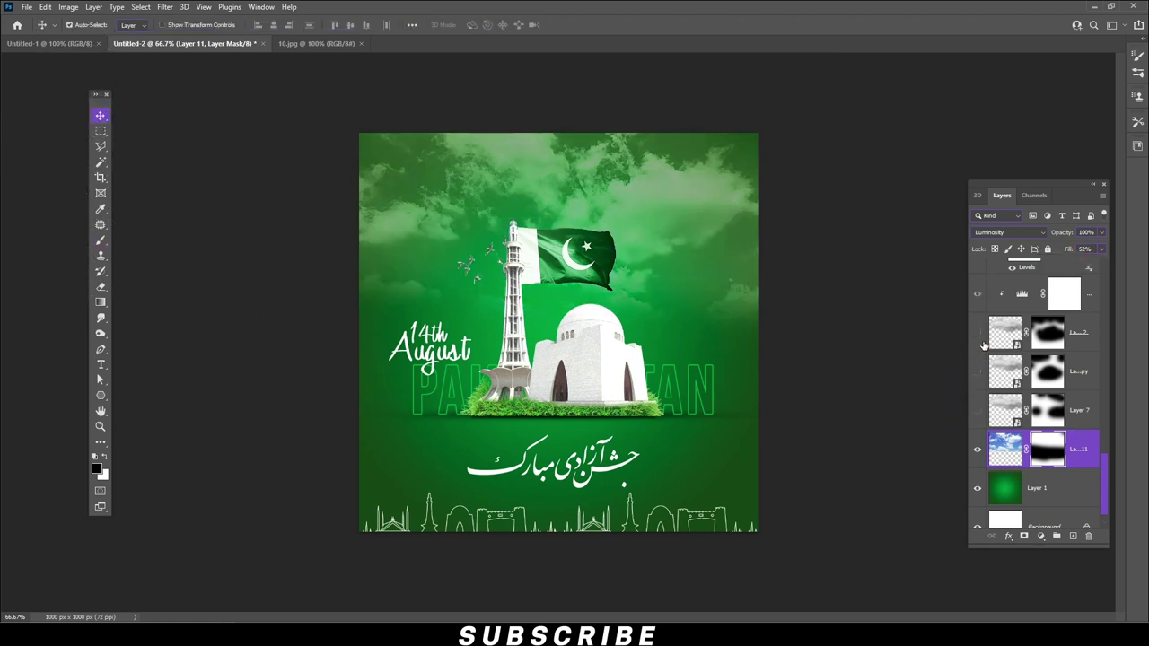
{"action": "left_click", "coordinate": [978, 370]}
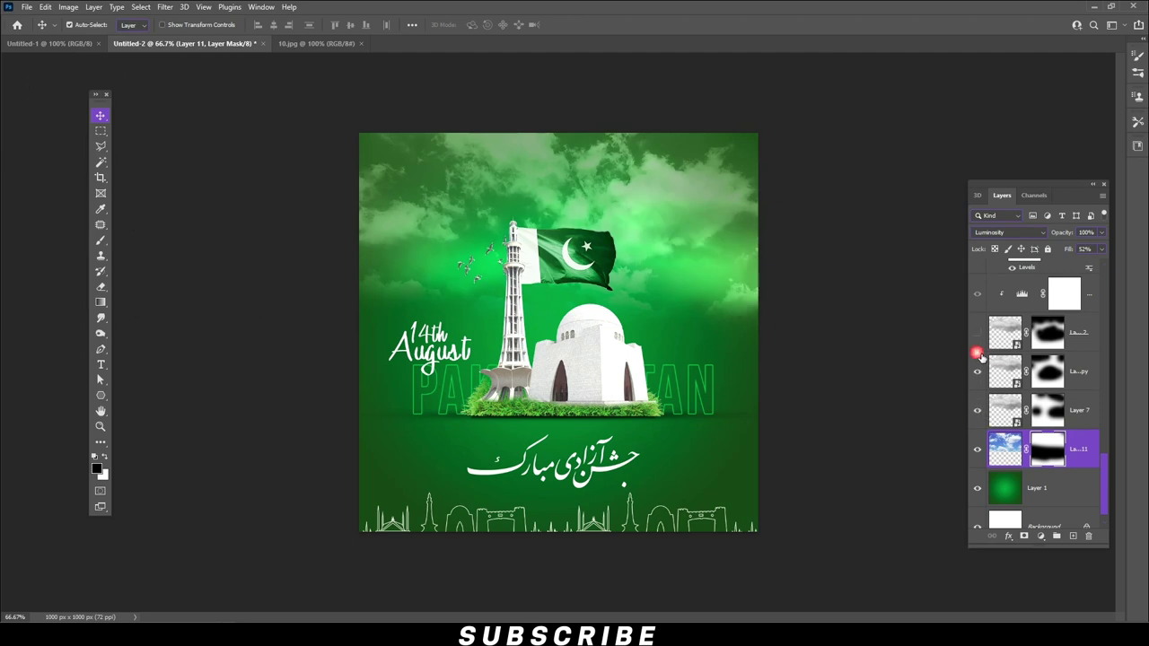
{"action": "left_click", "coordinate": [976, 333]}
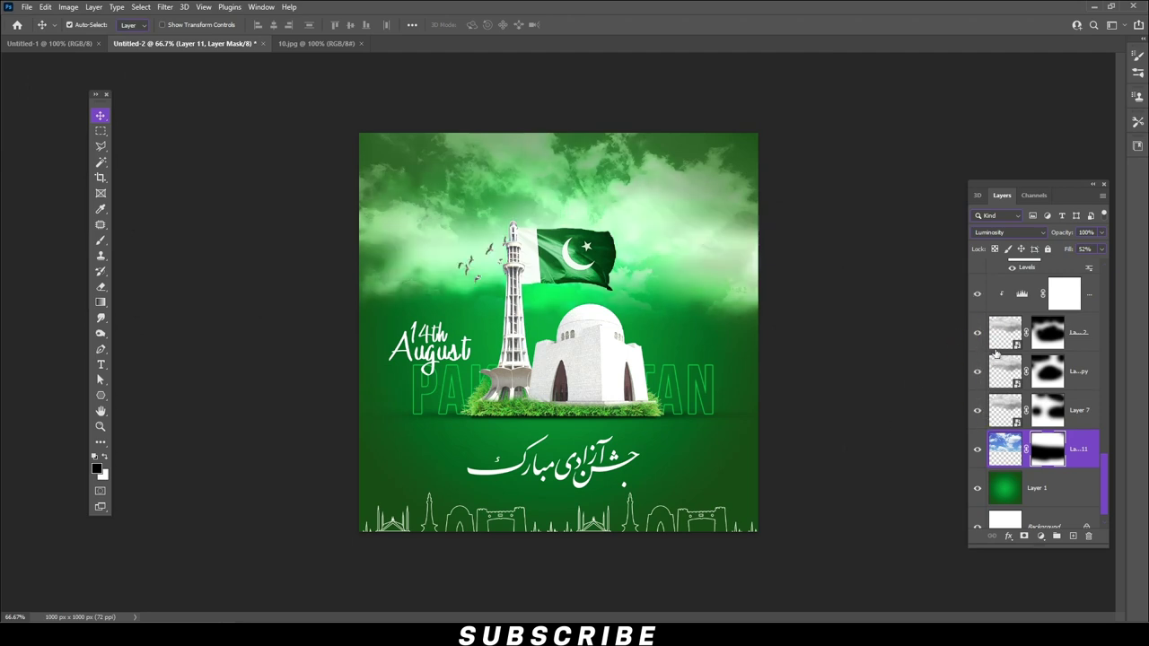
{"action": "left_click", "coordinate": [978, 339]}
Reduce Layer 11's fill further to about 39%
{"action": "left_click", "coordinate": [1081, 263]}
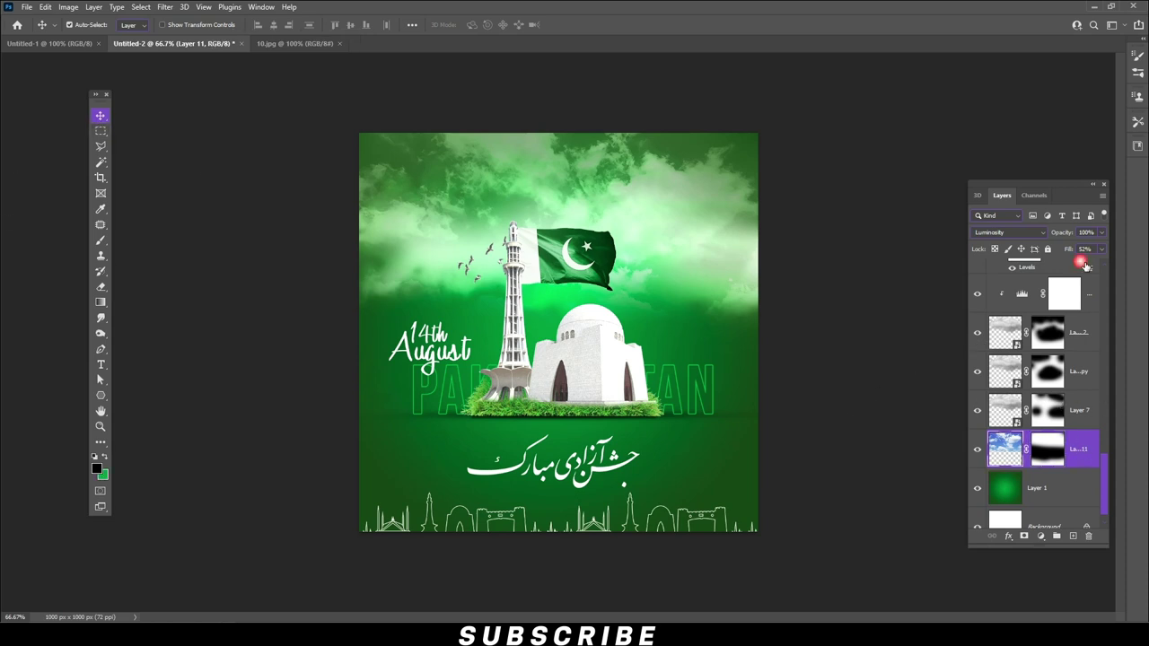
{"action": "left_click", "coordinate": [1102, 251]}
{"action": "left_click_drag", "start_coordinate": [1067, 266], "coordinate": [1068, 267]}
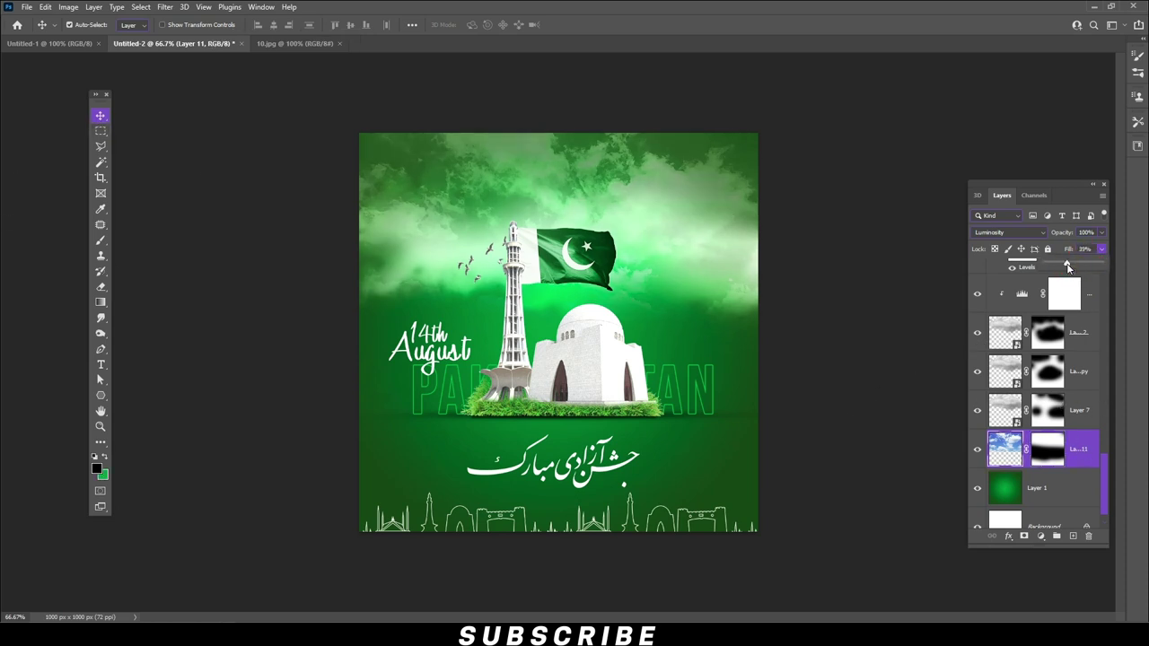